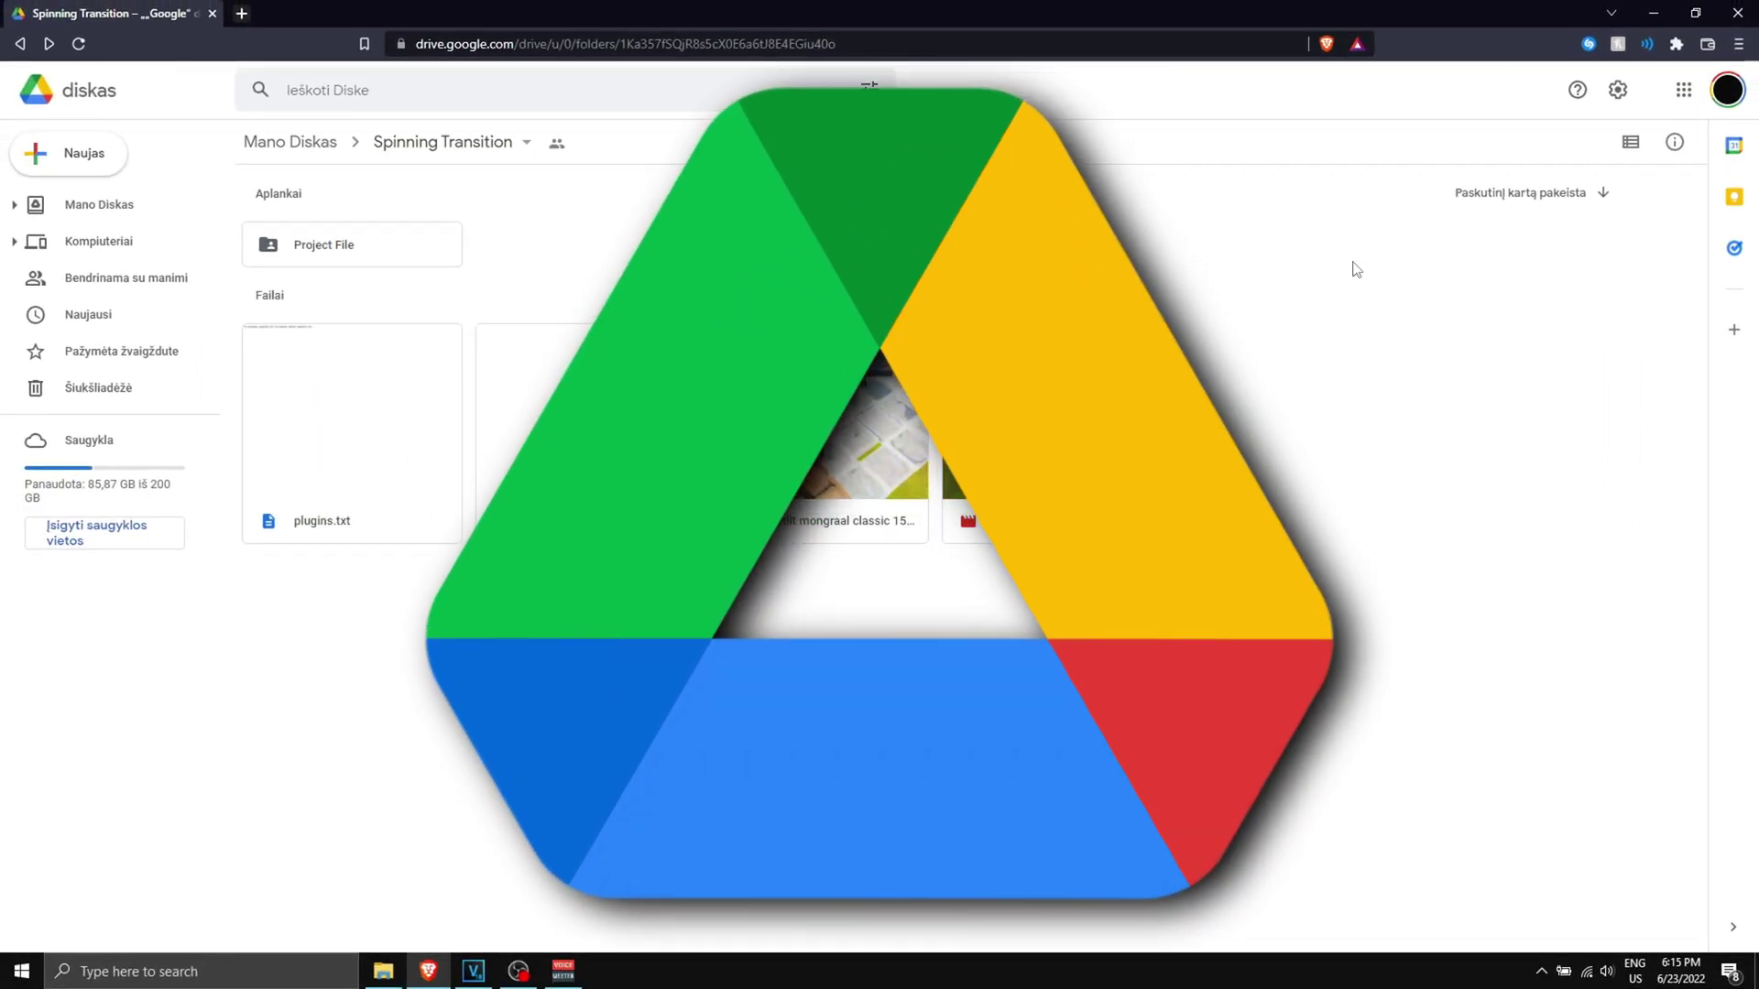
Select, then clear, the two video files and presets.sfpreset in the Spinning Transition folder.
left_click_drag(1106, 581, 895, 449)
left_click_drag(823, 497, 823, 497)
left_click(618, 765)
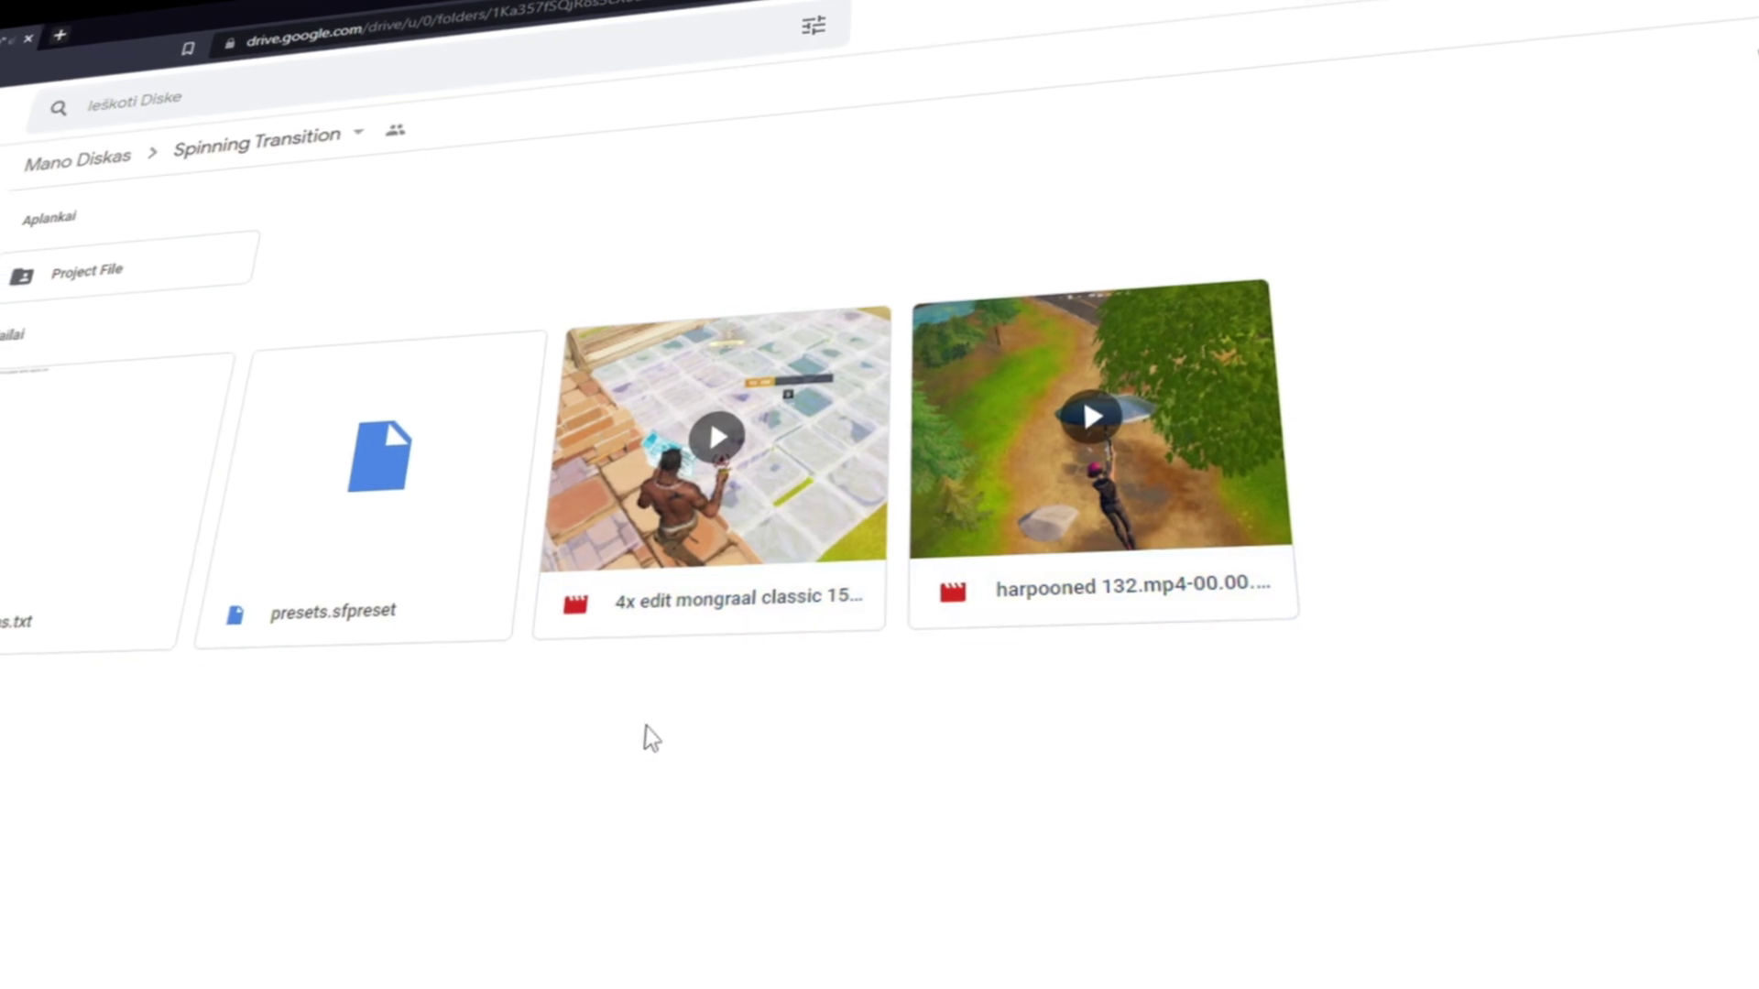
left_click(610, 500)
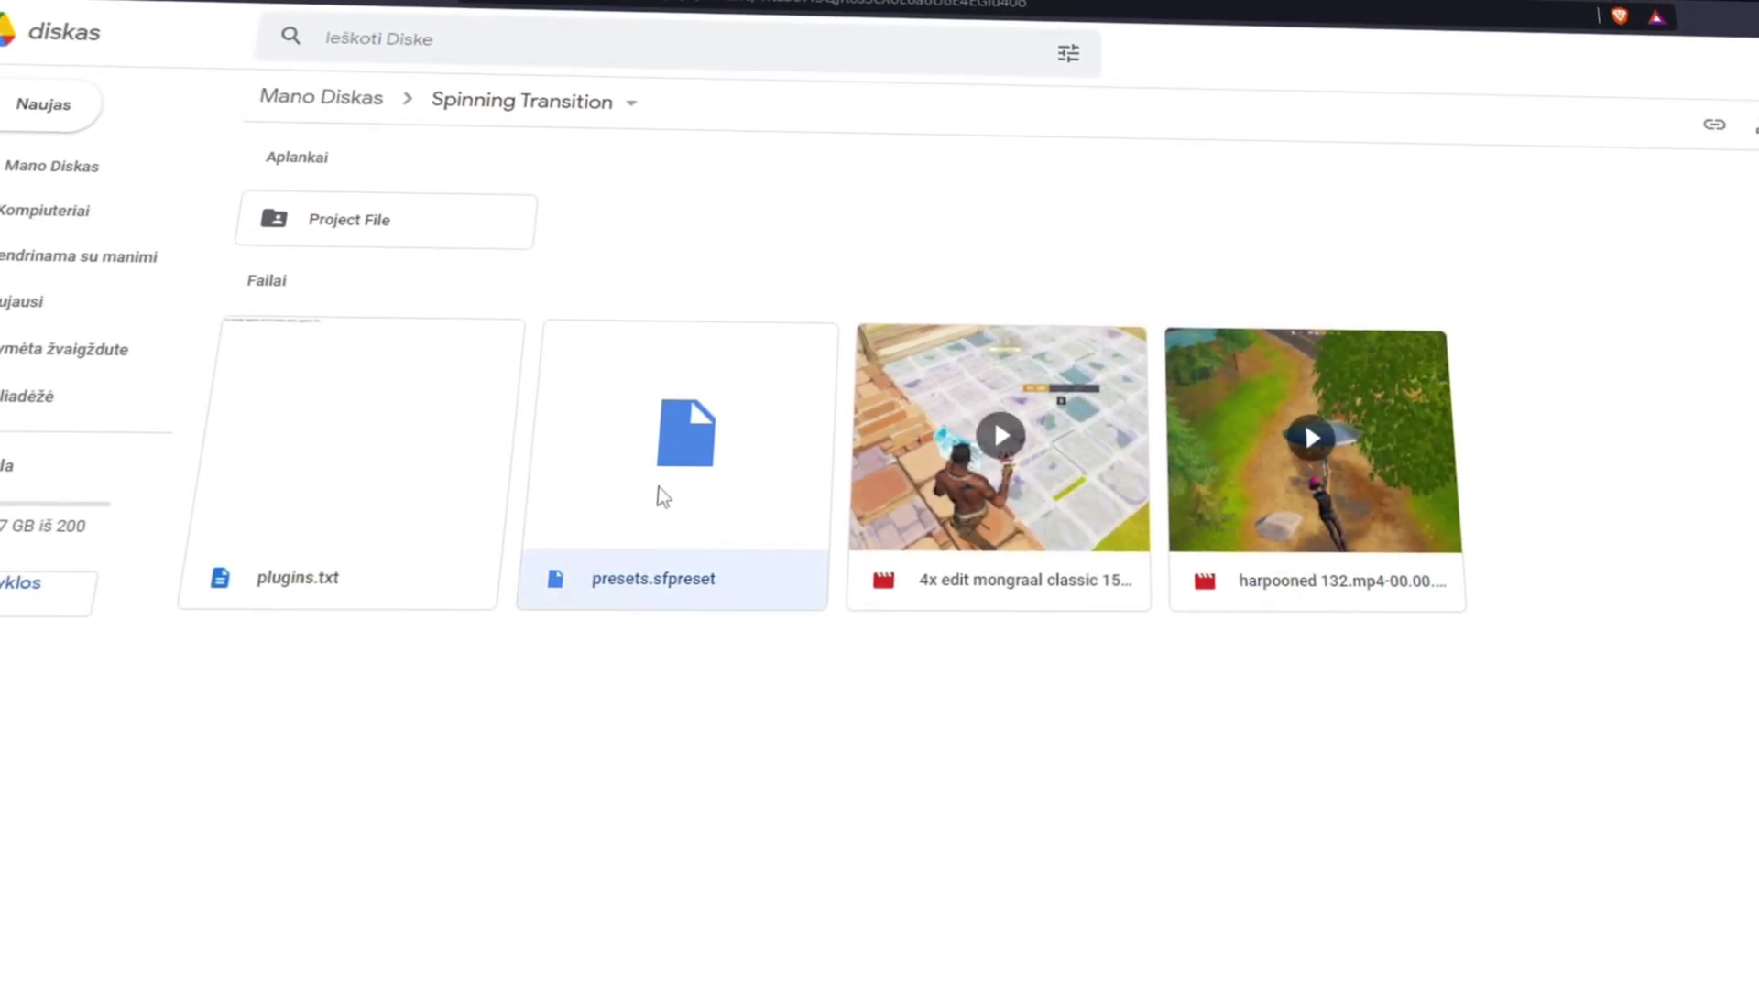
left_click(560, 699)
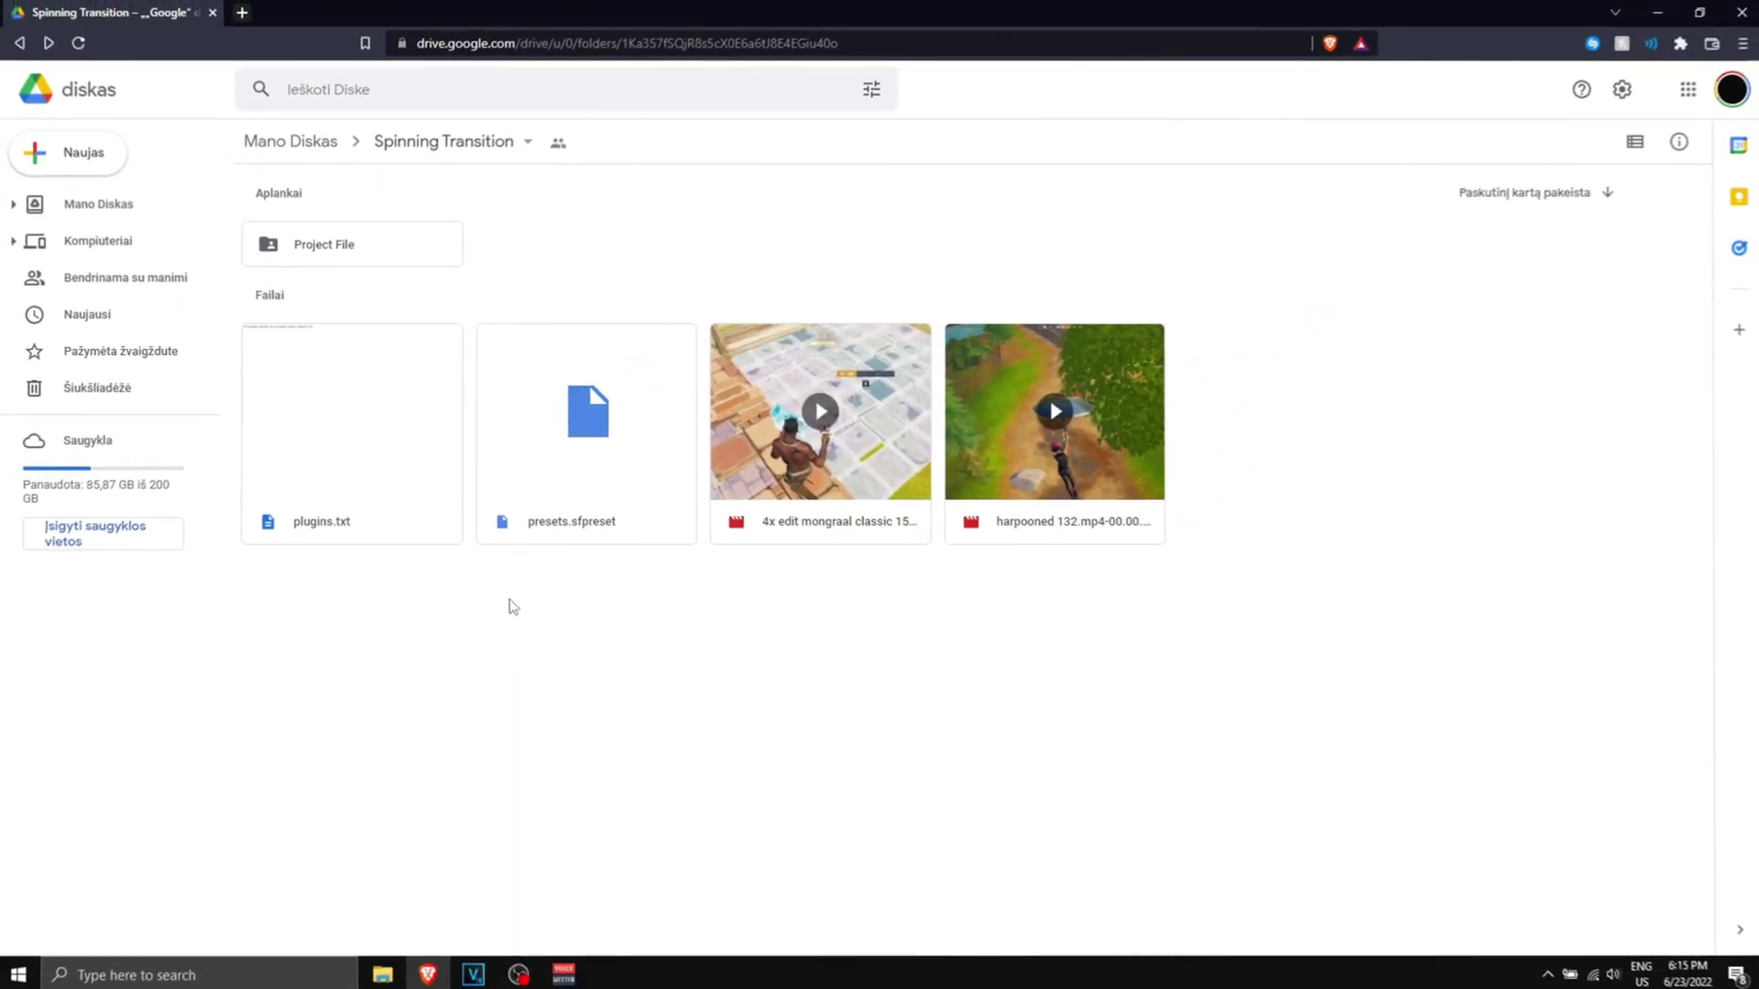
Look inside Project File, then download the whole Project File folder from Google Drive.
double_click(360, 249)
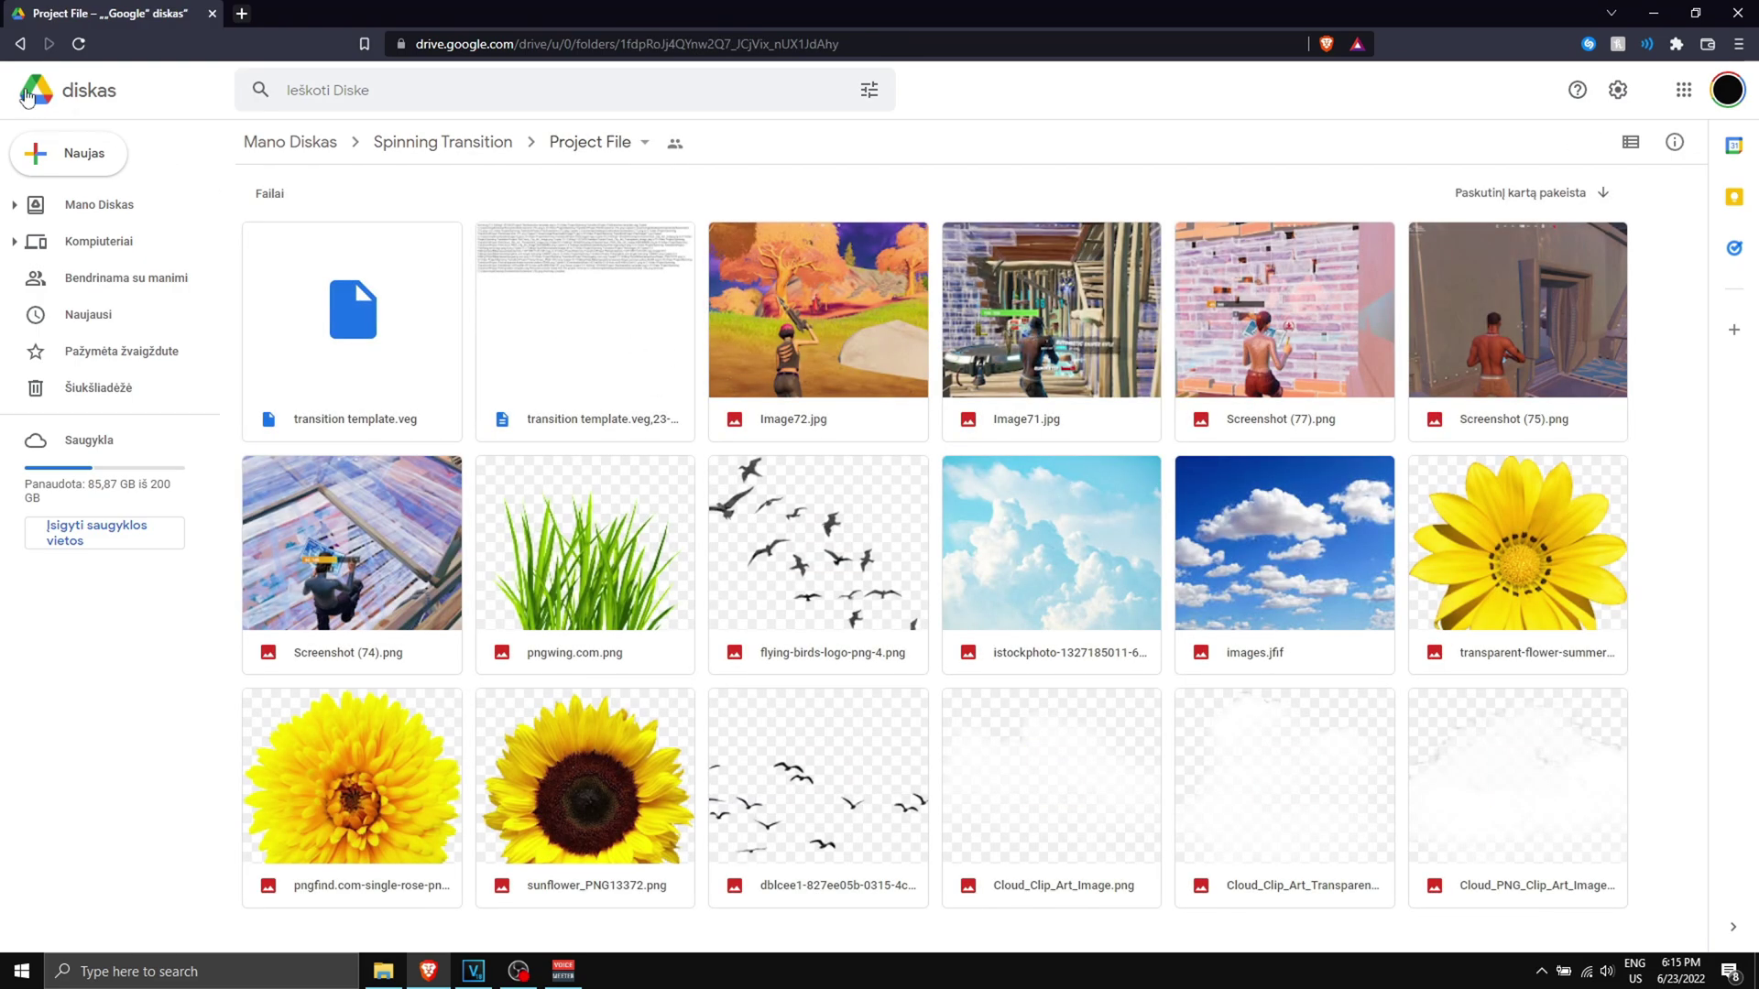
left_click(18, 45)
right_click(344, 246)
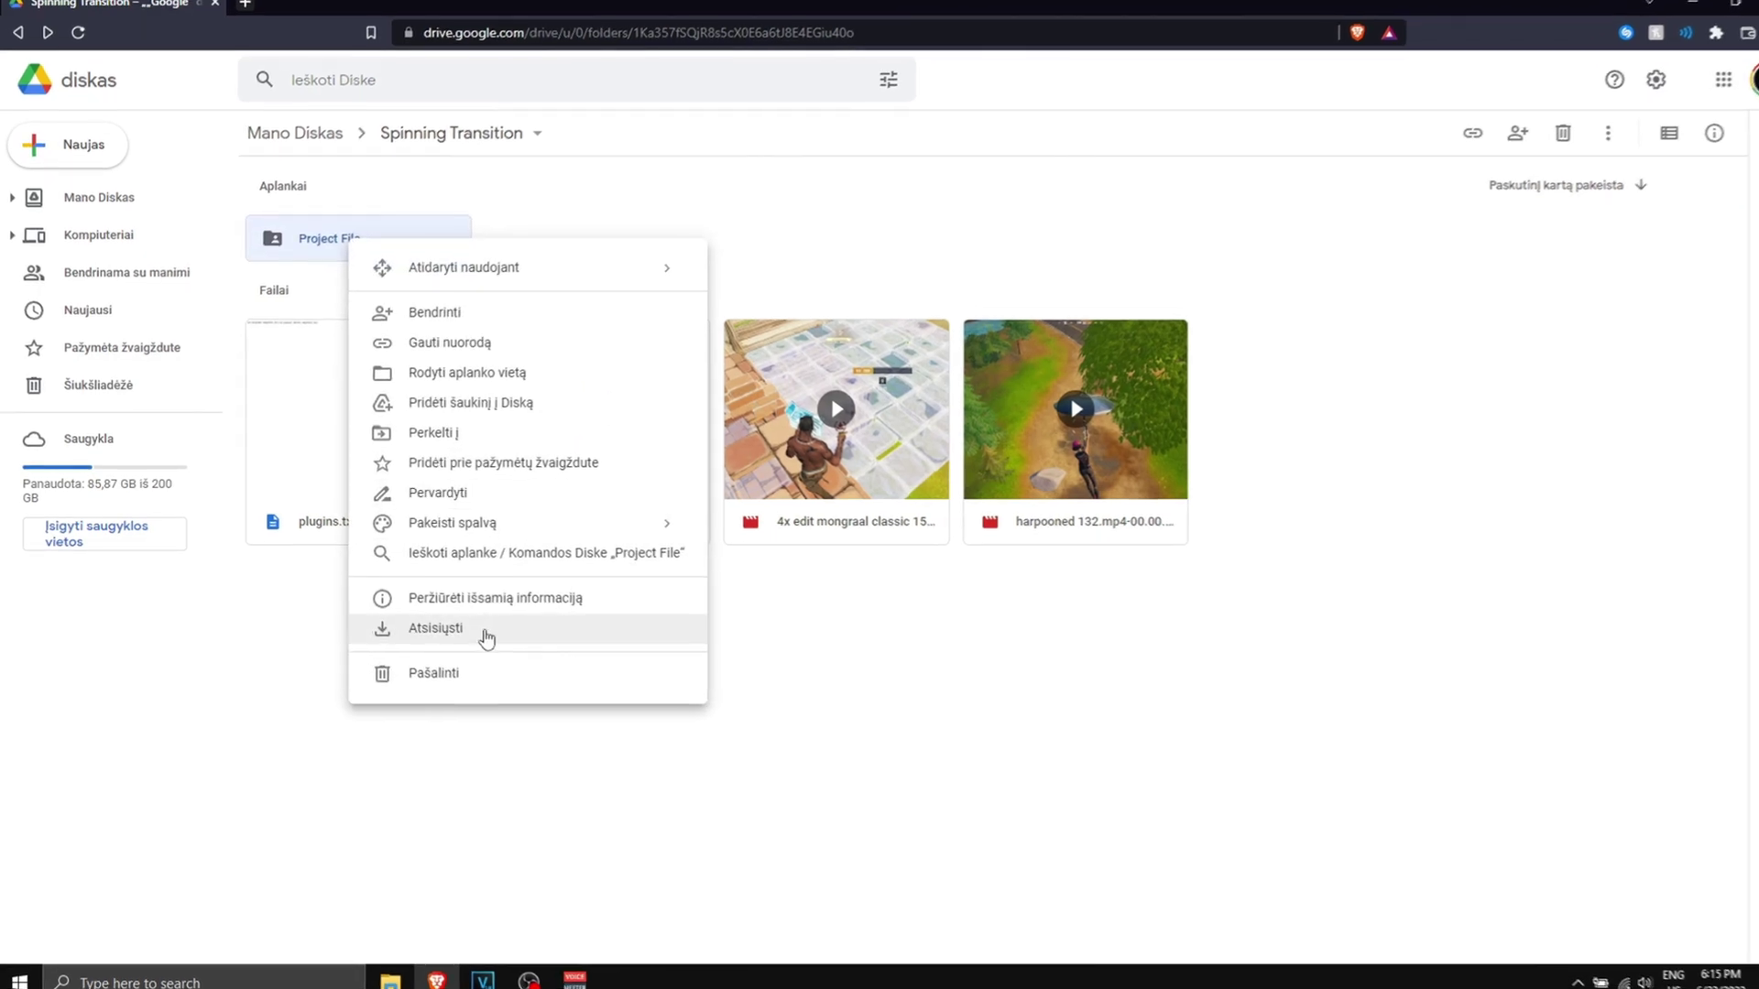
left_click(795, 383)
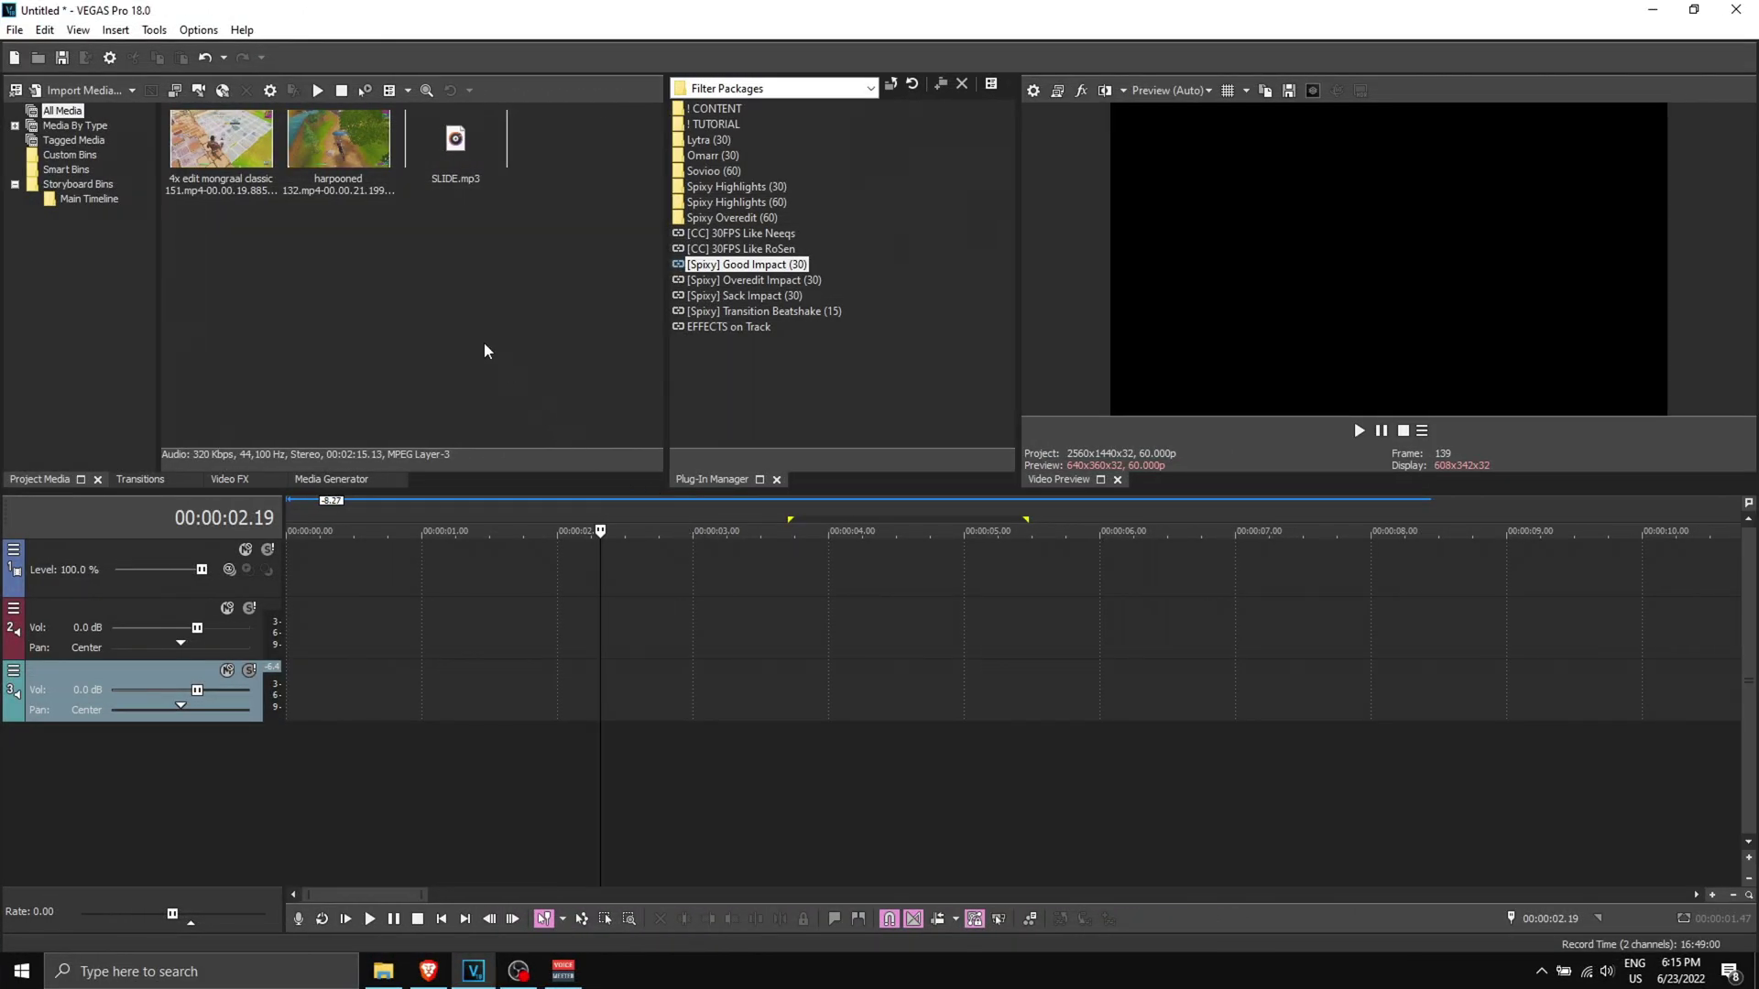
Place SLIDE.mp3 and the 4x edit clip on the timeline, trim their starts, and preview.
left_click_drag(461, 183, 291, 719)
left_click_drag(221, 142, 361, 578)
left_click(361, 577)
mouse_move(291, 714)
left_mouse_down()
mouse_move(685, 718)
mouse_move(323, 714)
left_mouse_up()
scroll(385, 641, "up", 3)
left_click(1382, 431)
scroll(1008, 591, "up", 5)
left_click(1002, 585)
scroll(1099, 602, "down", 6)
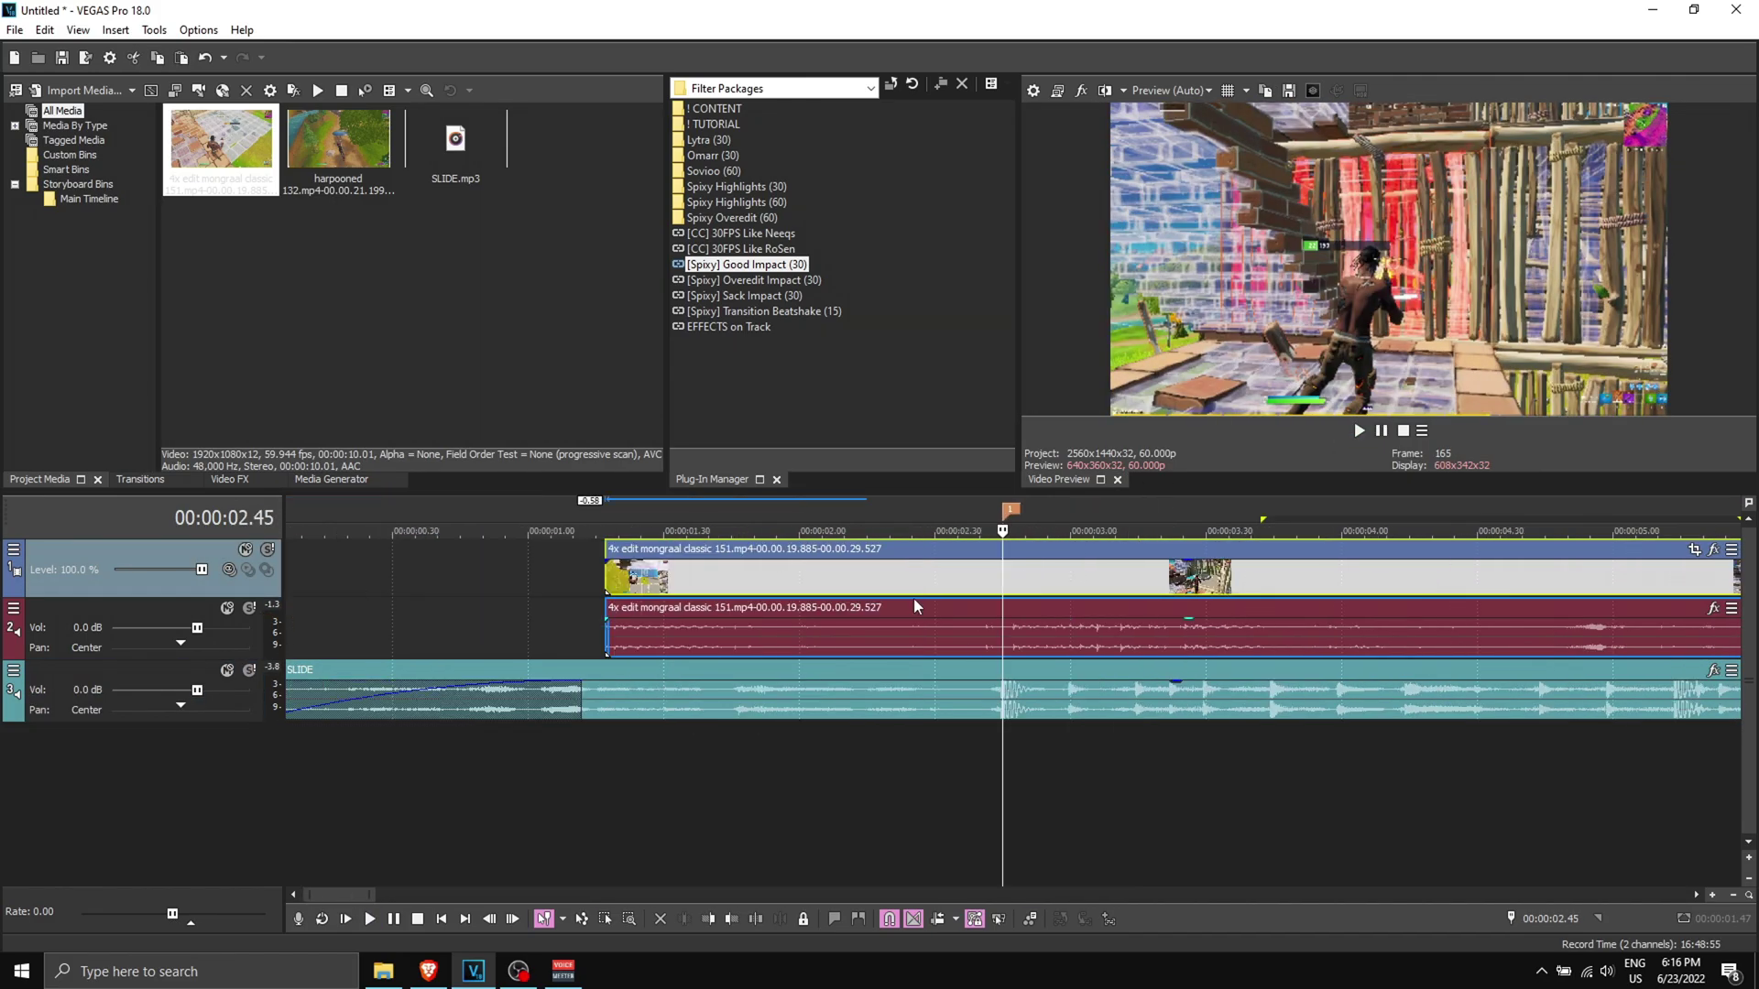
key("space")
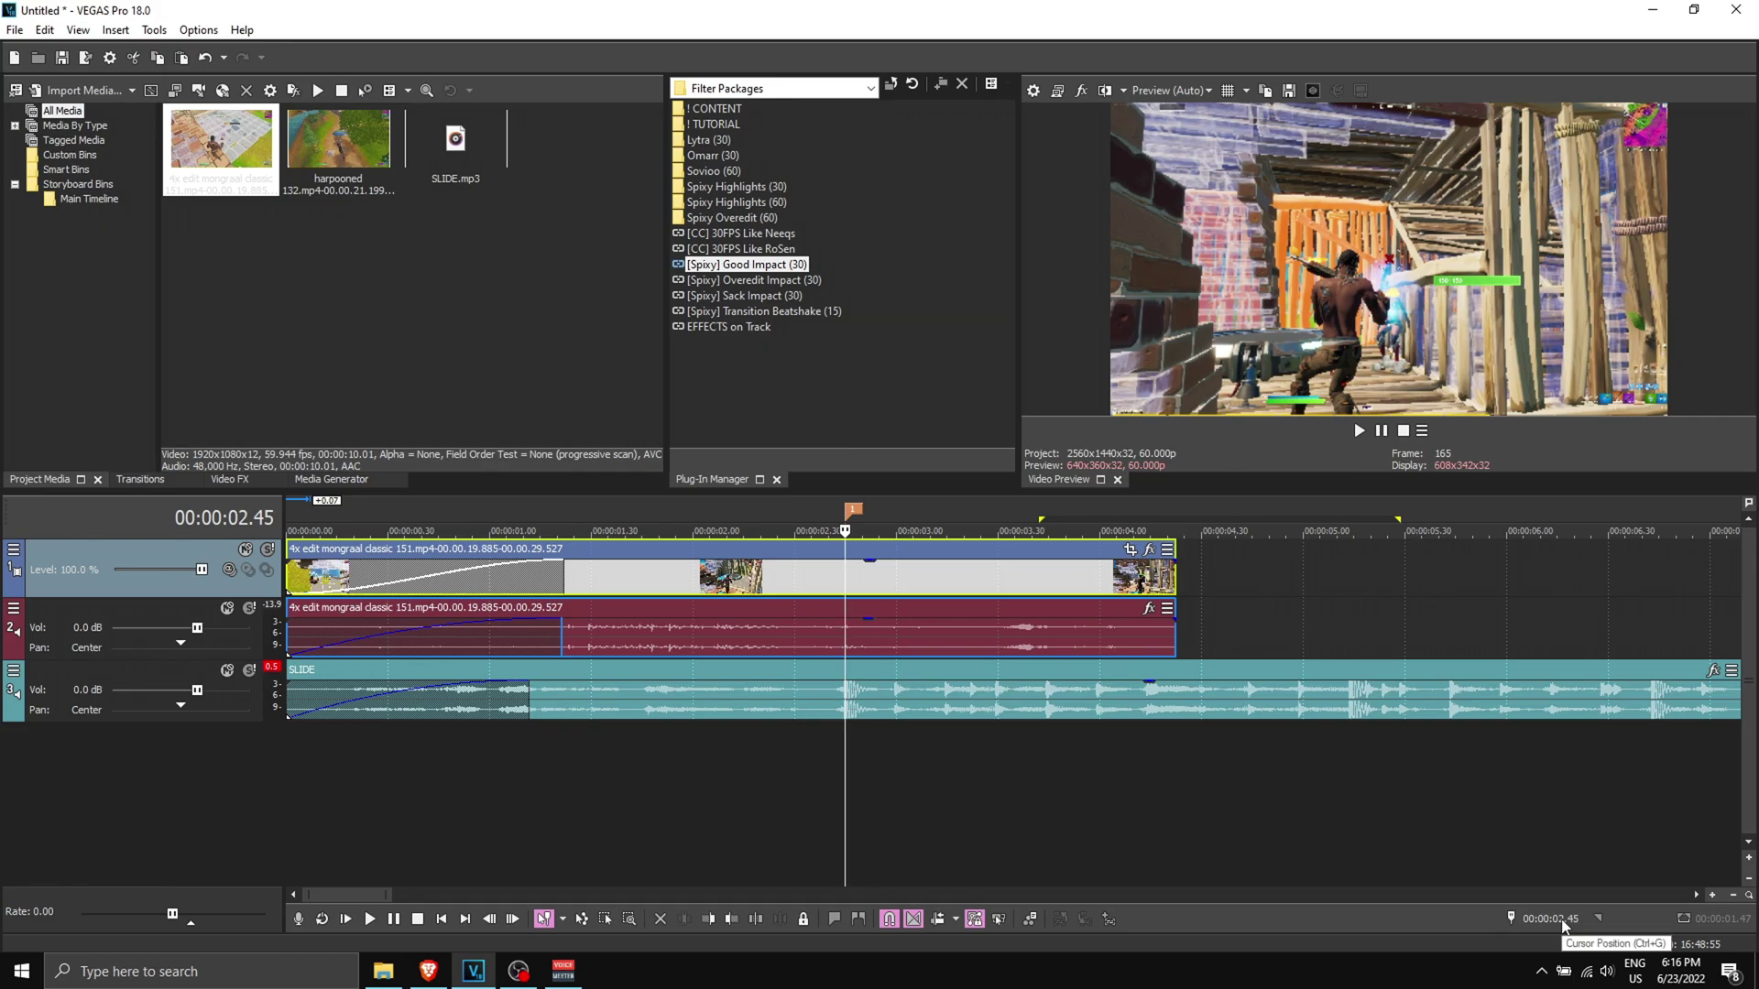
Split both clips 30 frames back at 2.15 and apply Good Impact to the second part.
left_click(800, 394)
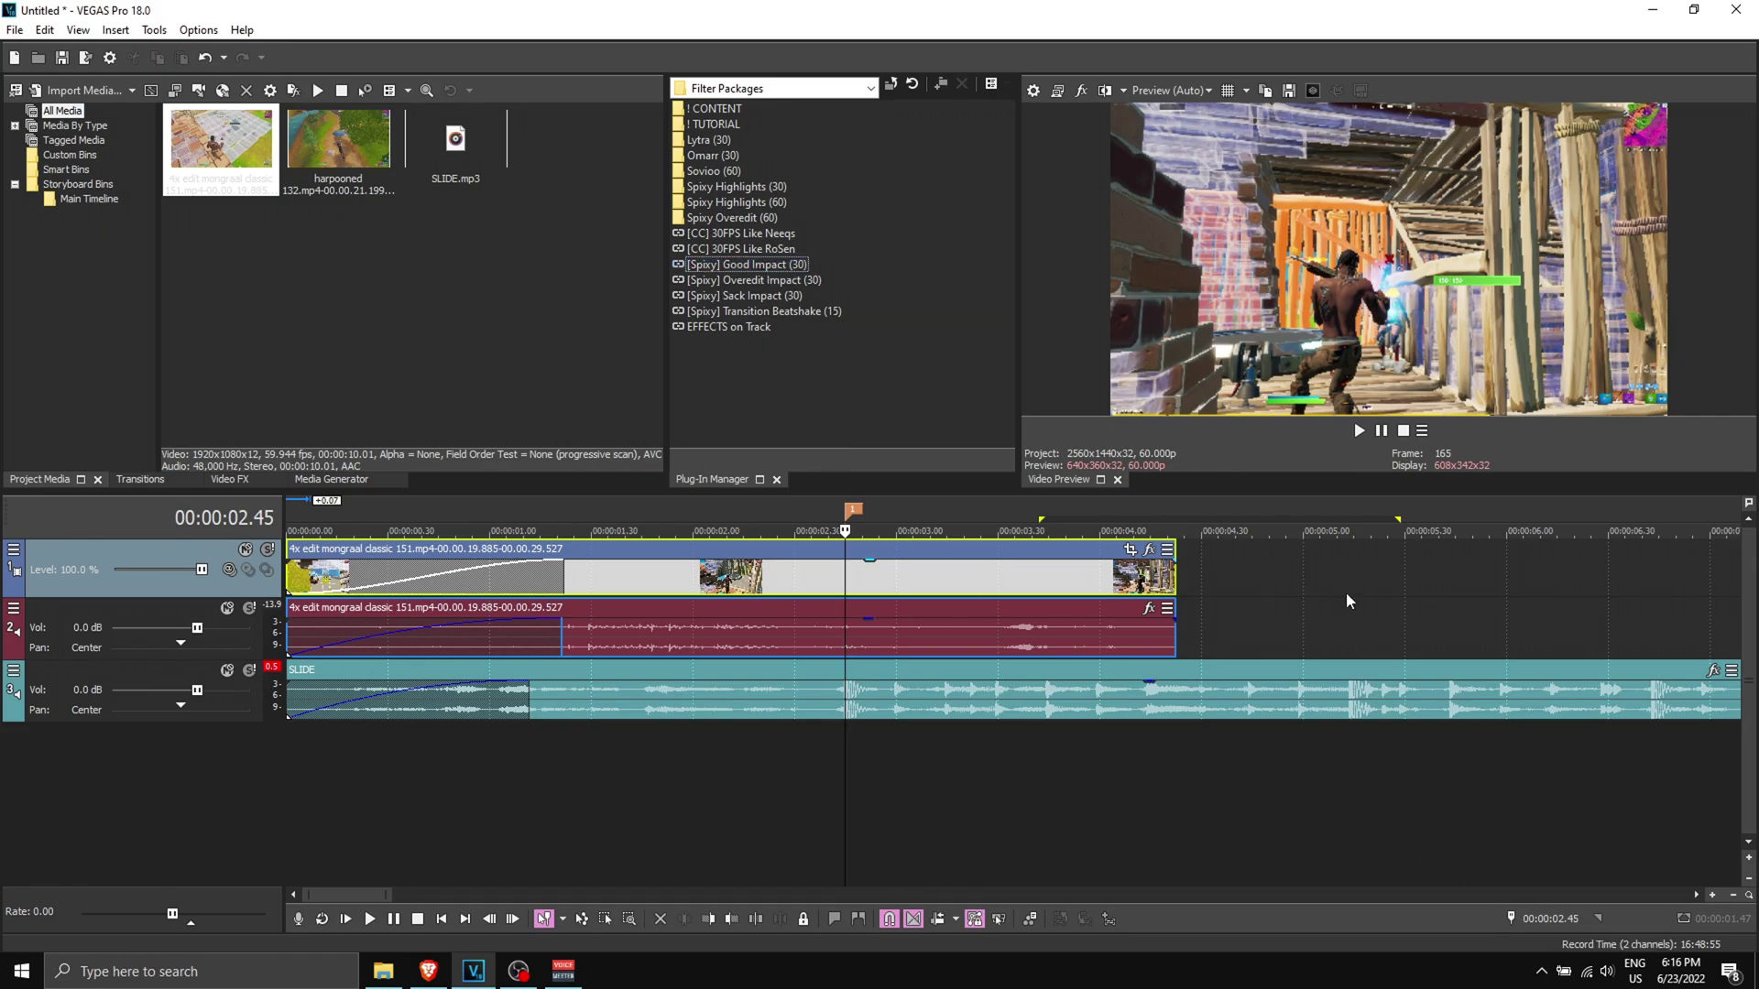
double_click(1551, 919)
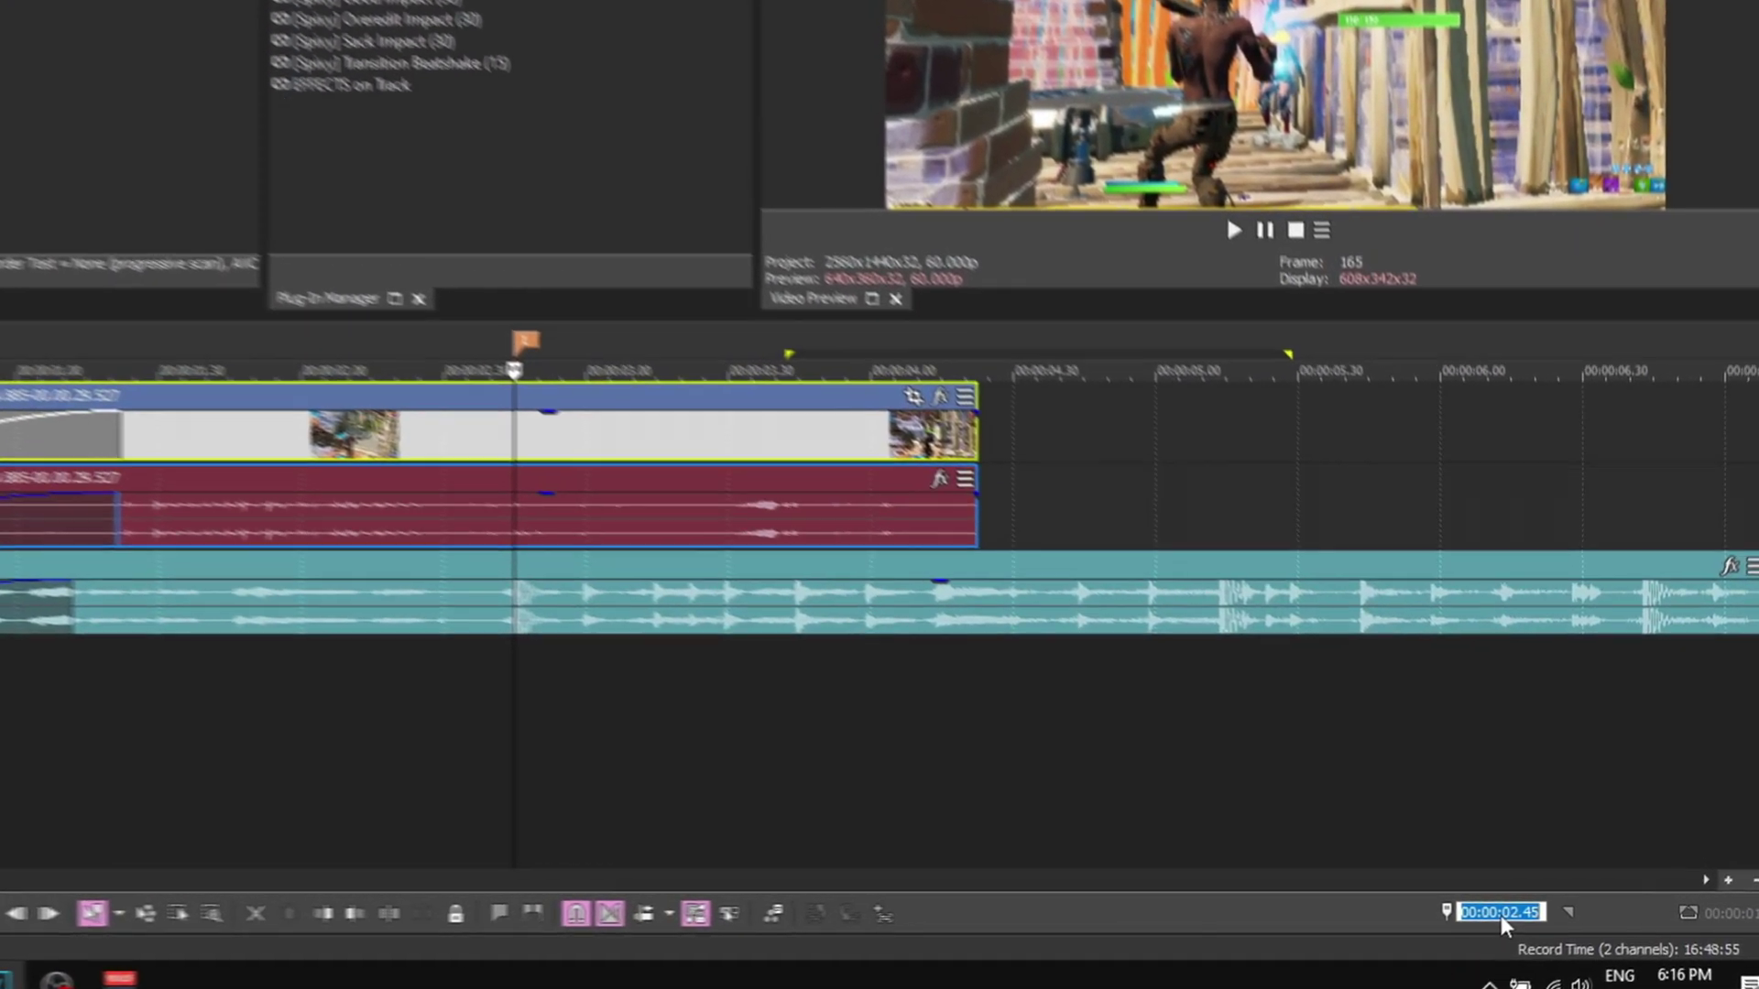
type("-30")
key("Return")
key("s")
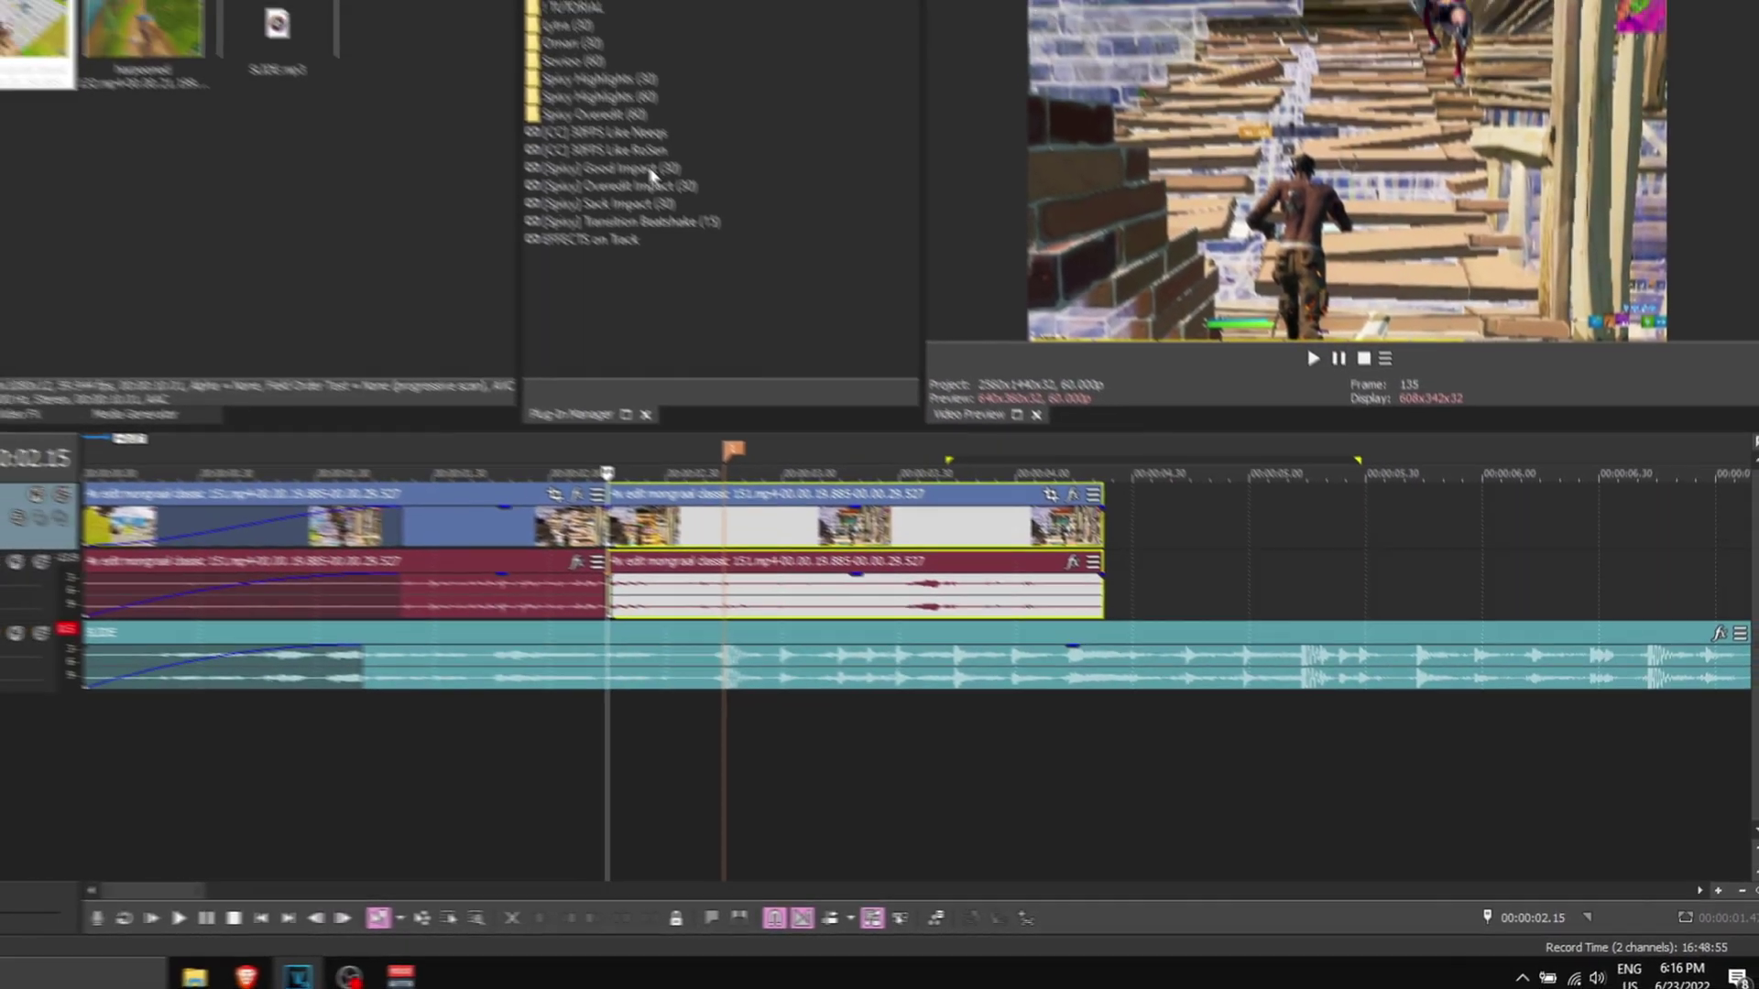
left_click_drag(652, 174, 704, 494)
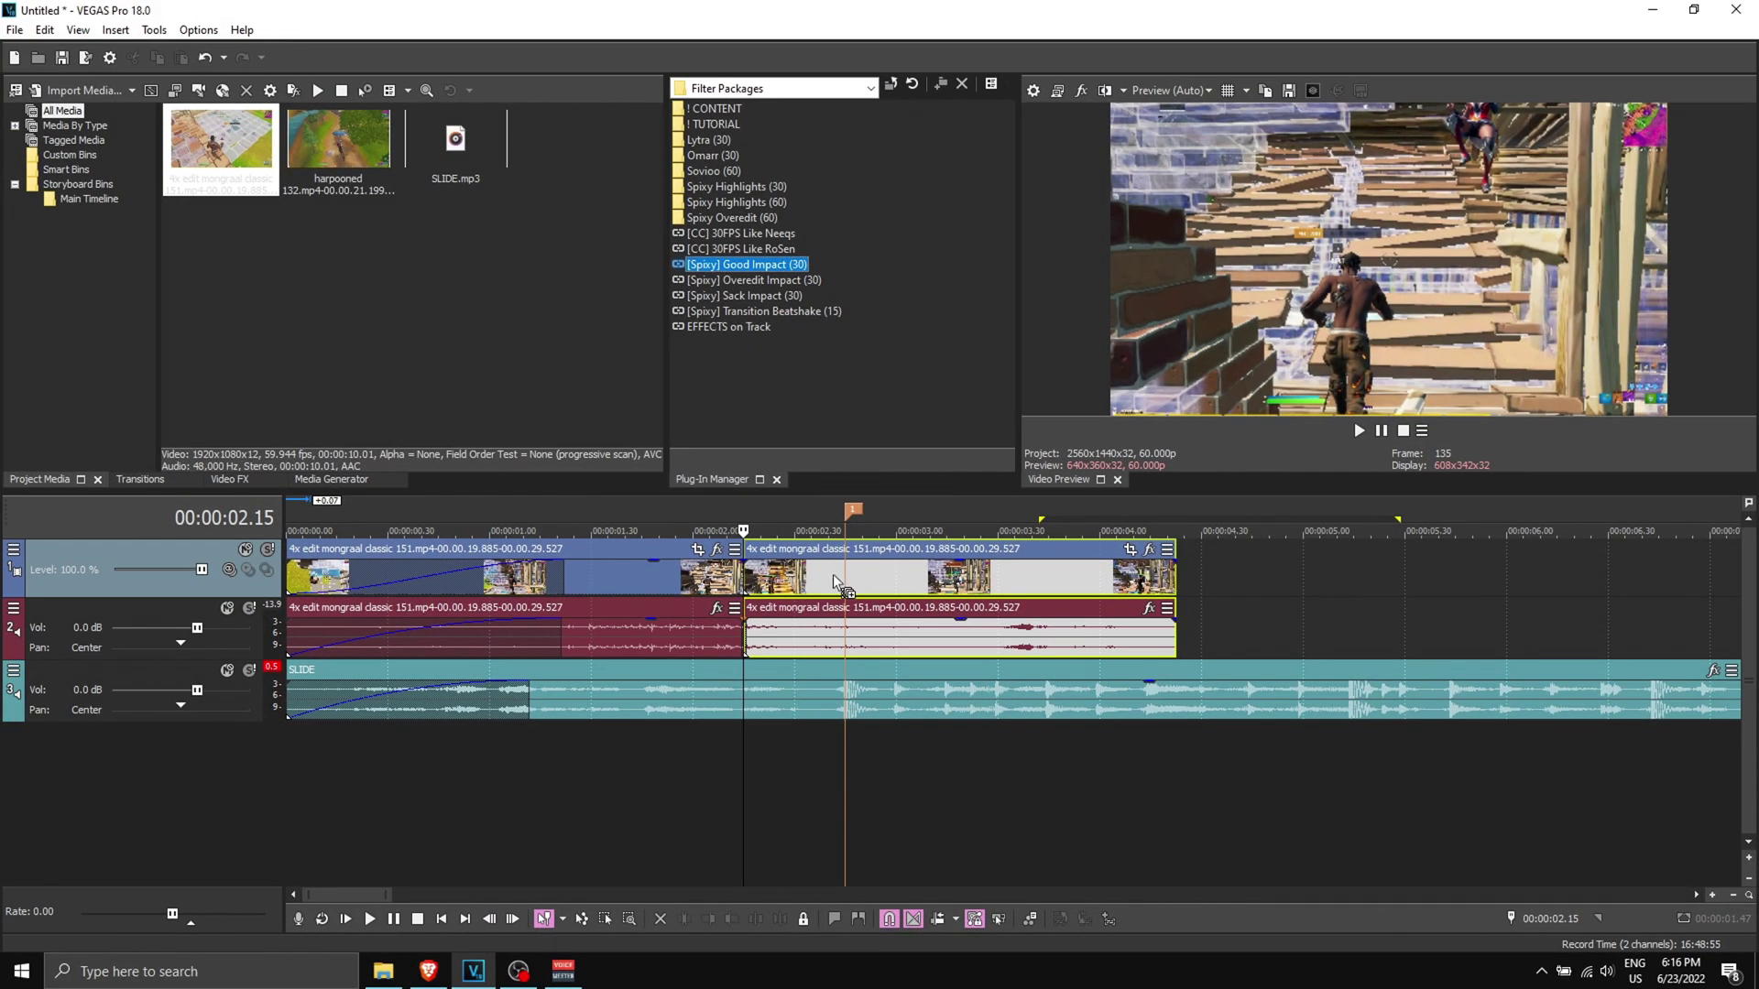
left_click_drag(833, 575, 833, 574)
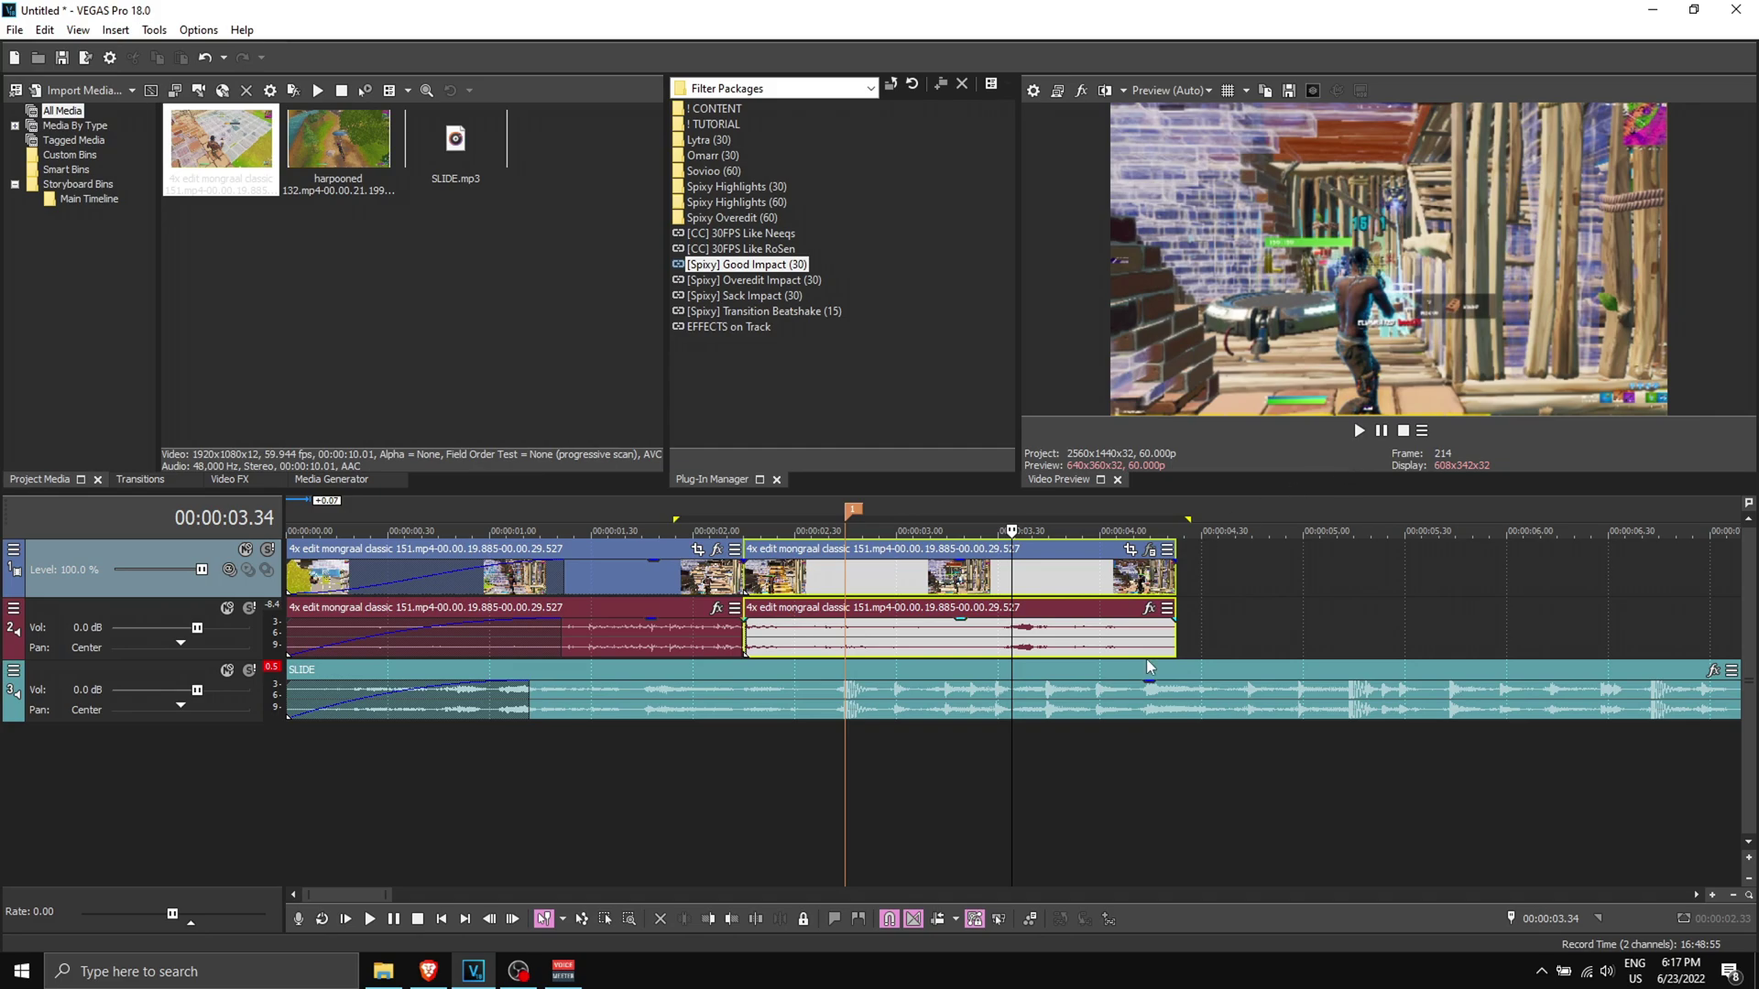
Trim the second clip part's end to the cursor near 3.44.
left_click(849, 739)
left_click(1361, 433)
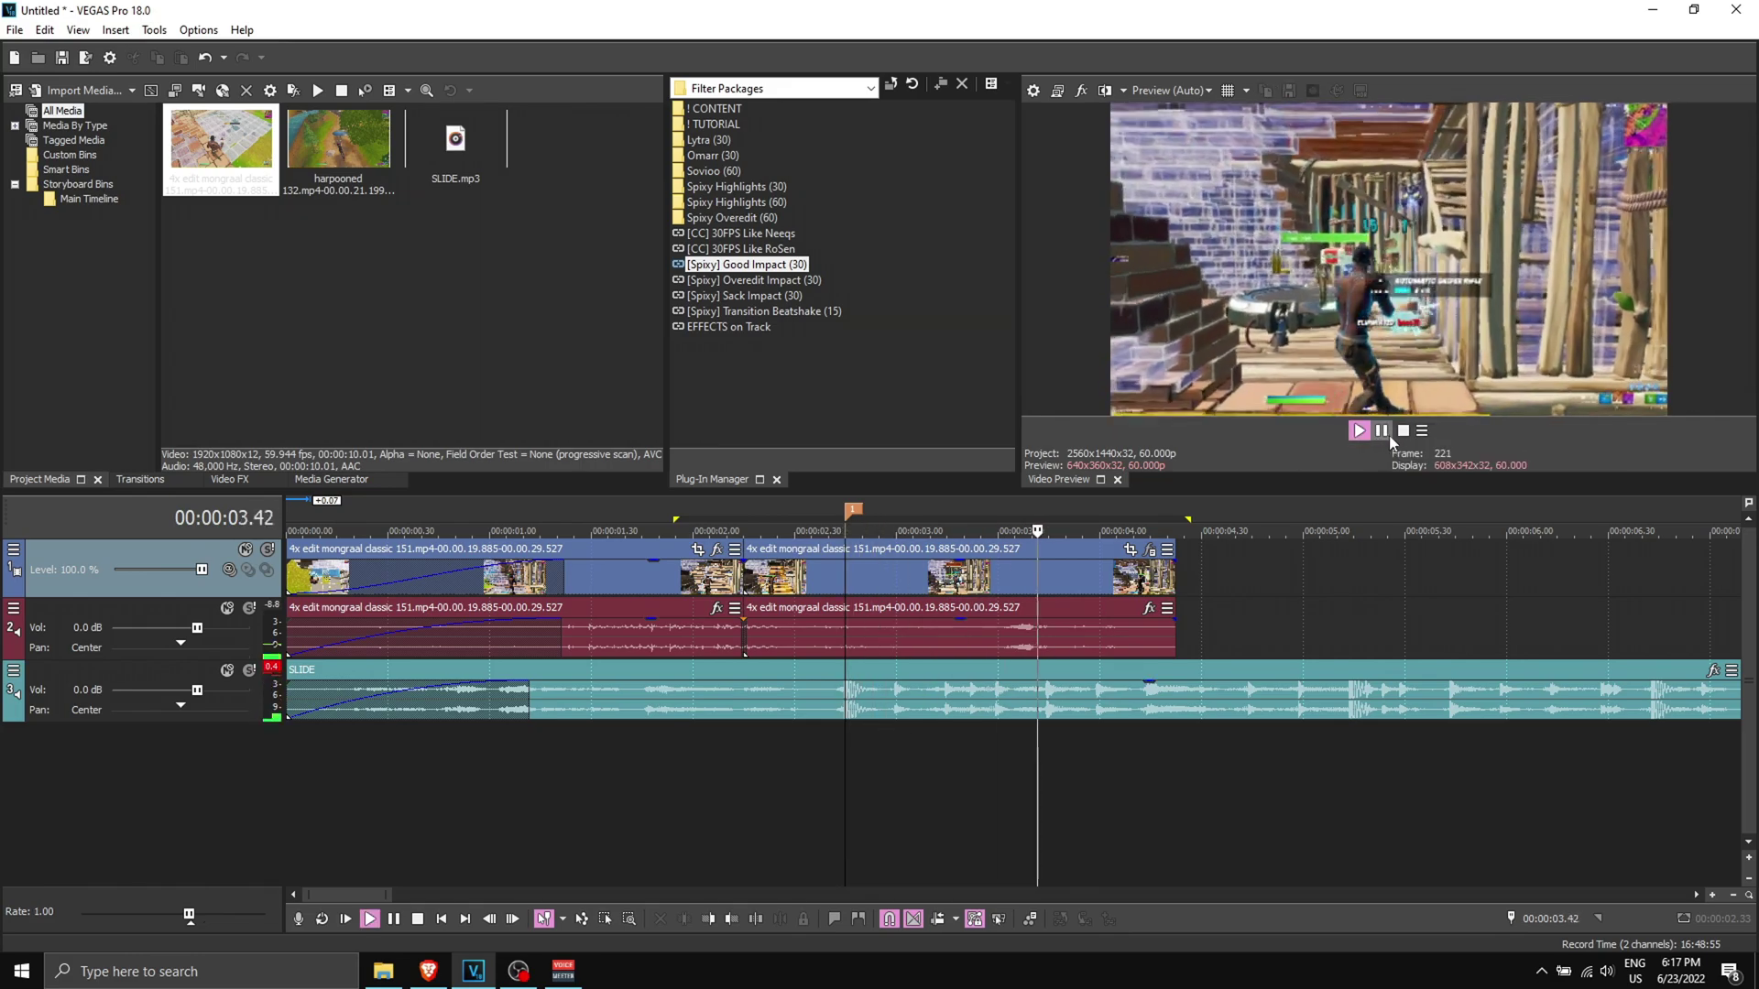
left_click(1387, 435)
left_click(1041, 582)
key("Right")
key("Right")
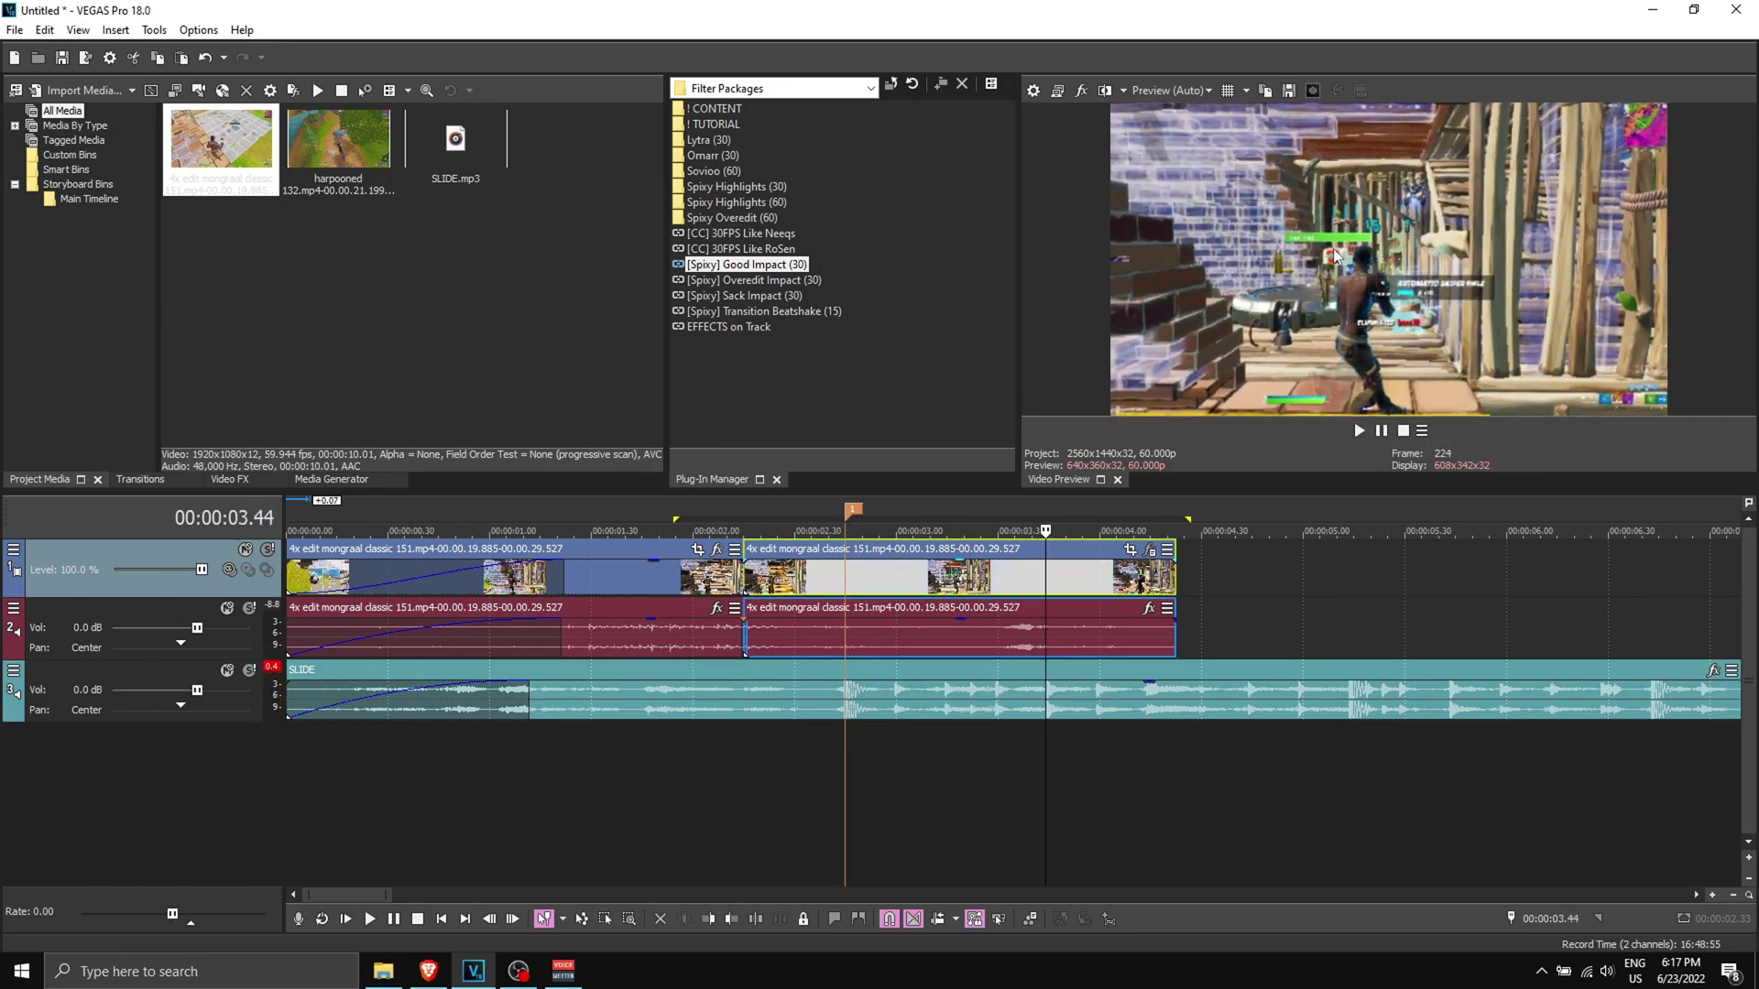
key("Up")
key("Up")
left_click_drag(1356, 583, 1008, 573)
key("Down")
key("Down")
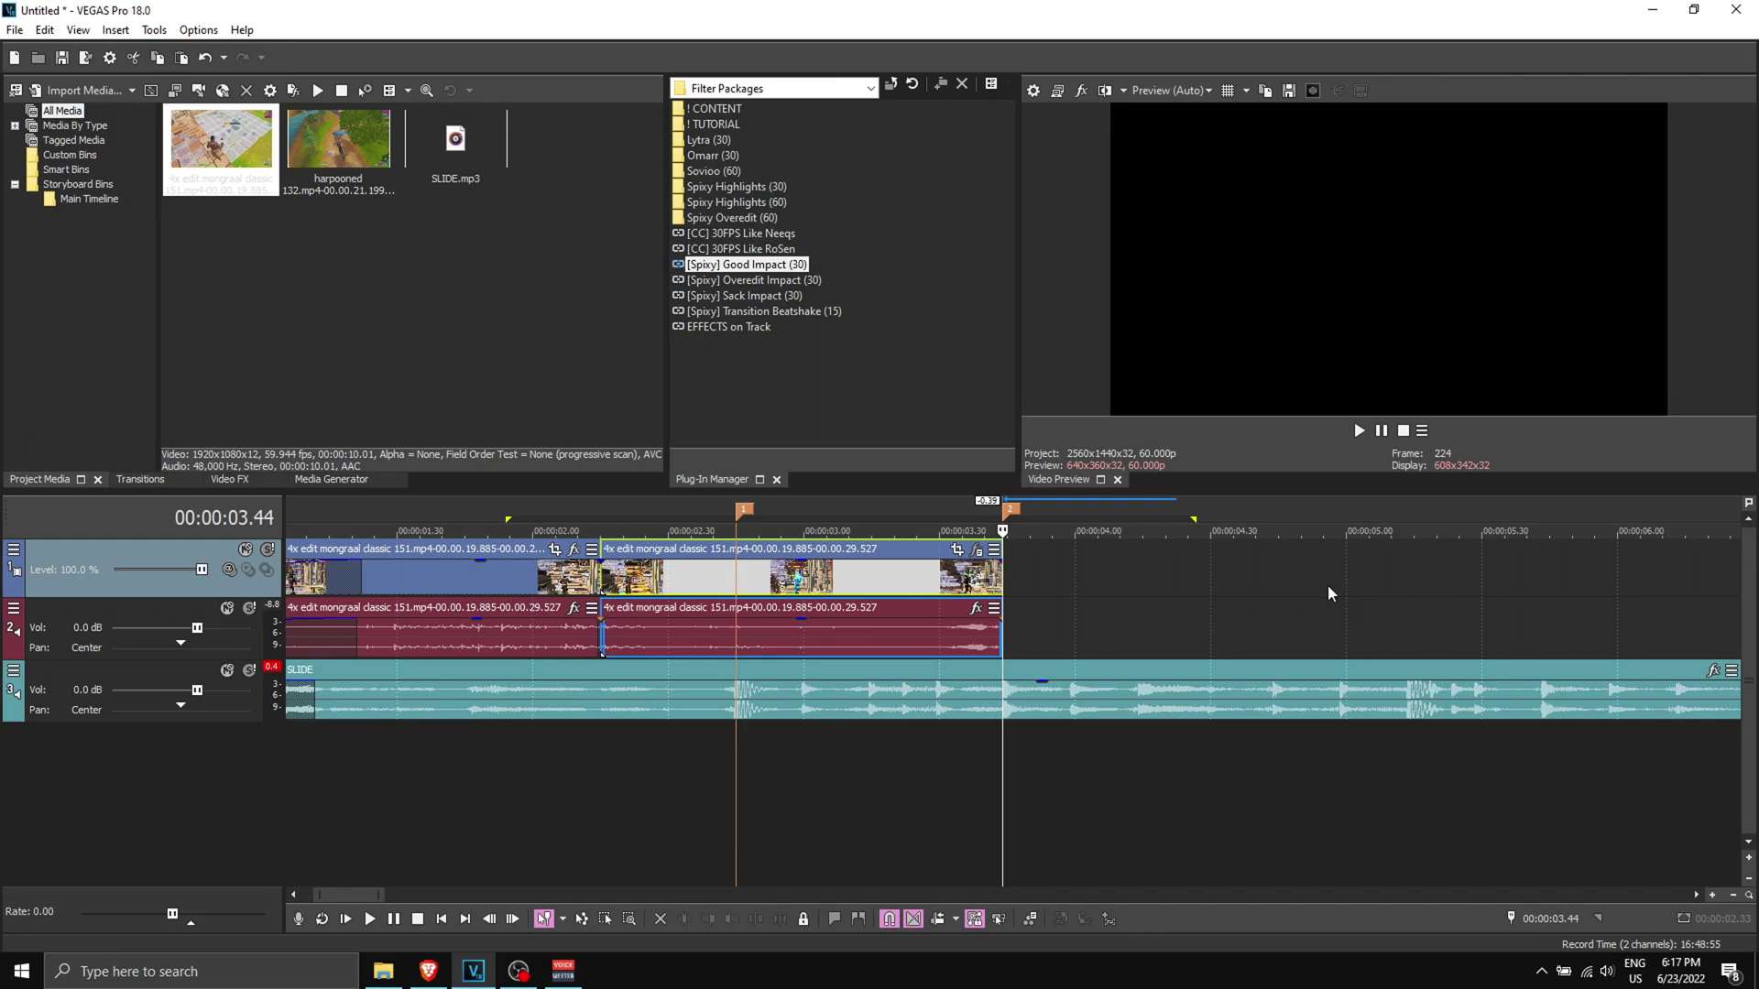
Mark 5.13 and drop the harpooned clip from Project Media at the cursor.
left_click(1379, 432)
left_click(1383, 432)
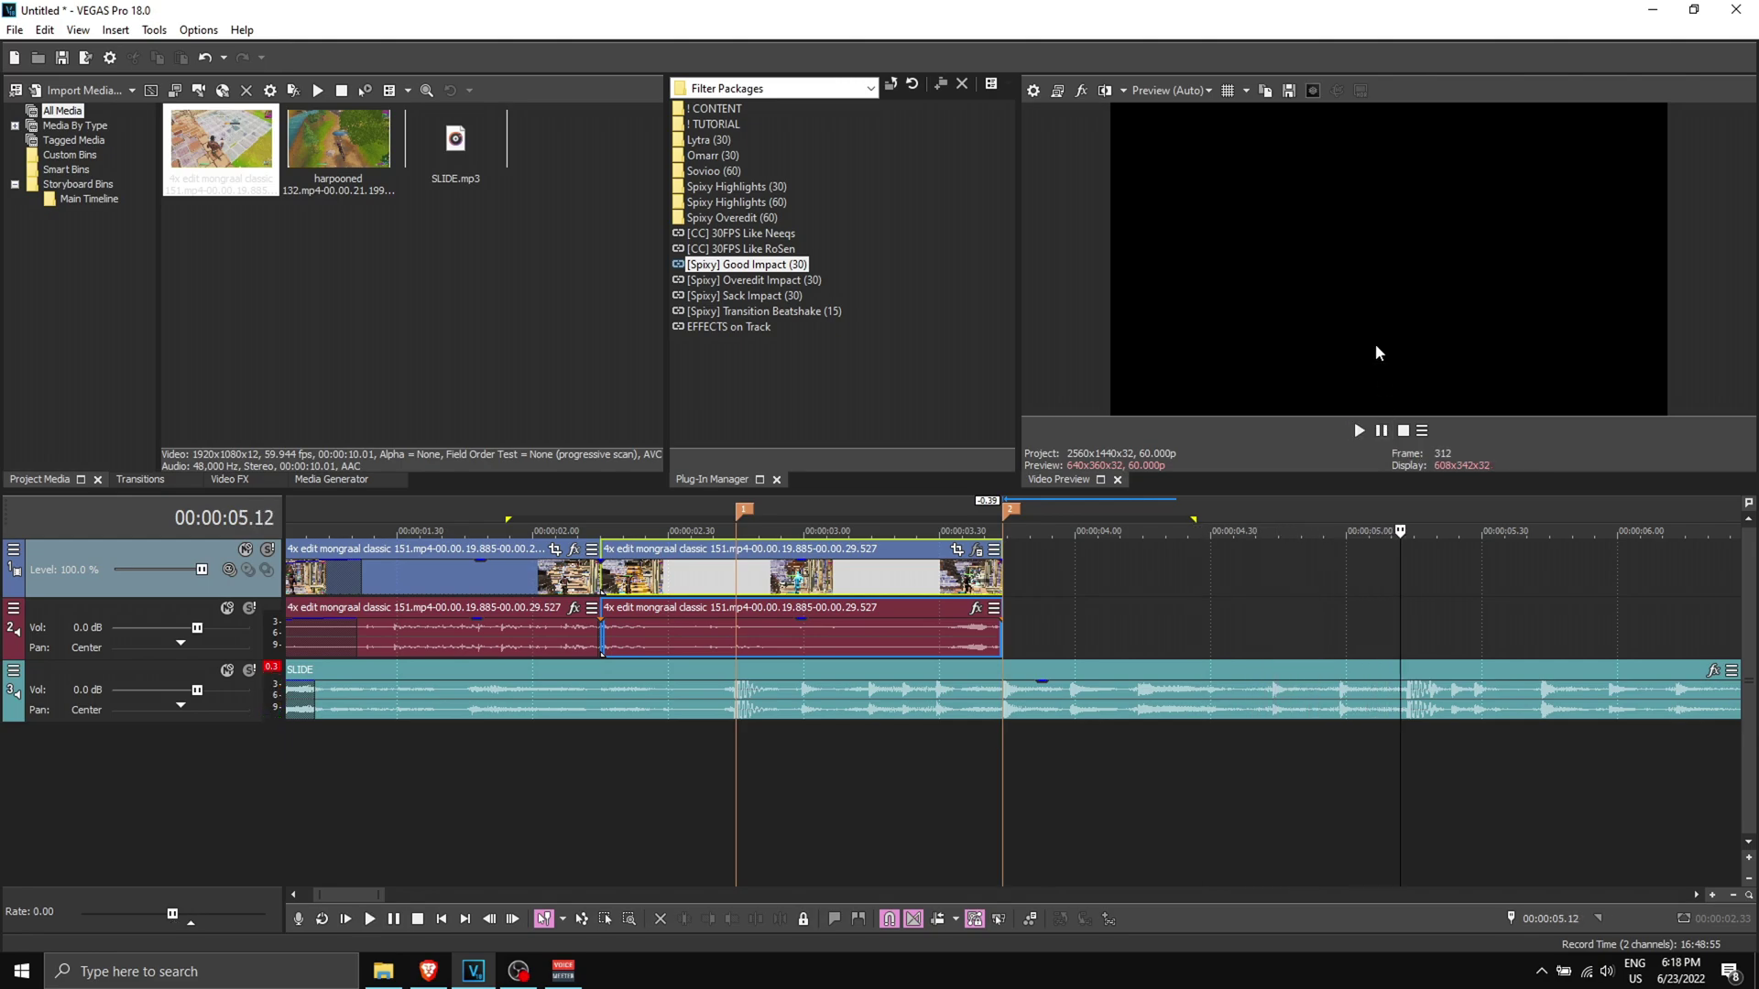
key("m")
scroll(1177, 611, "down", 1)
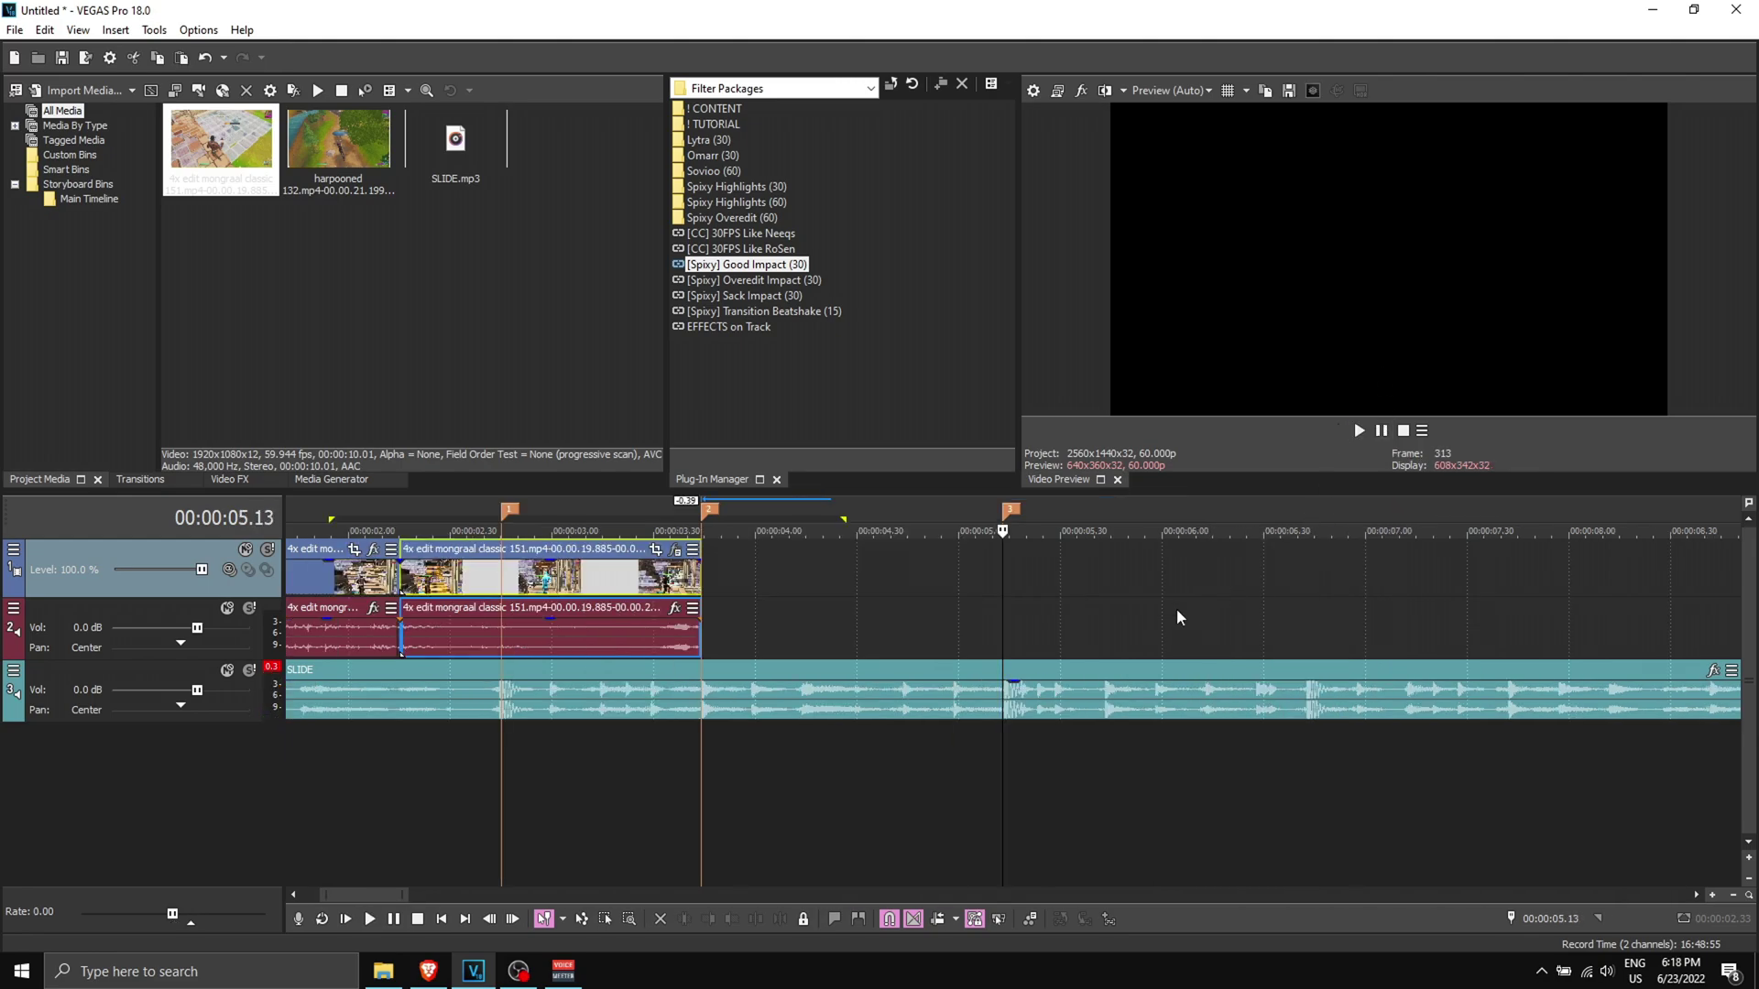
scroll(916, 704, "up", 1)
scroll(604, 763, "down", 2)
left_click_drag(338, 137, 1002, 574)
Mark 6.43, align and trim the harpooned clip to marker 3, and fade out SLIDE earlier.
scroll(996, 575, "down", 3)
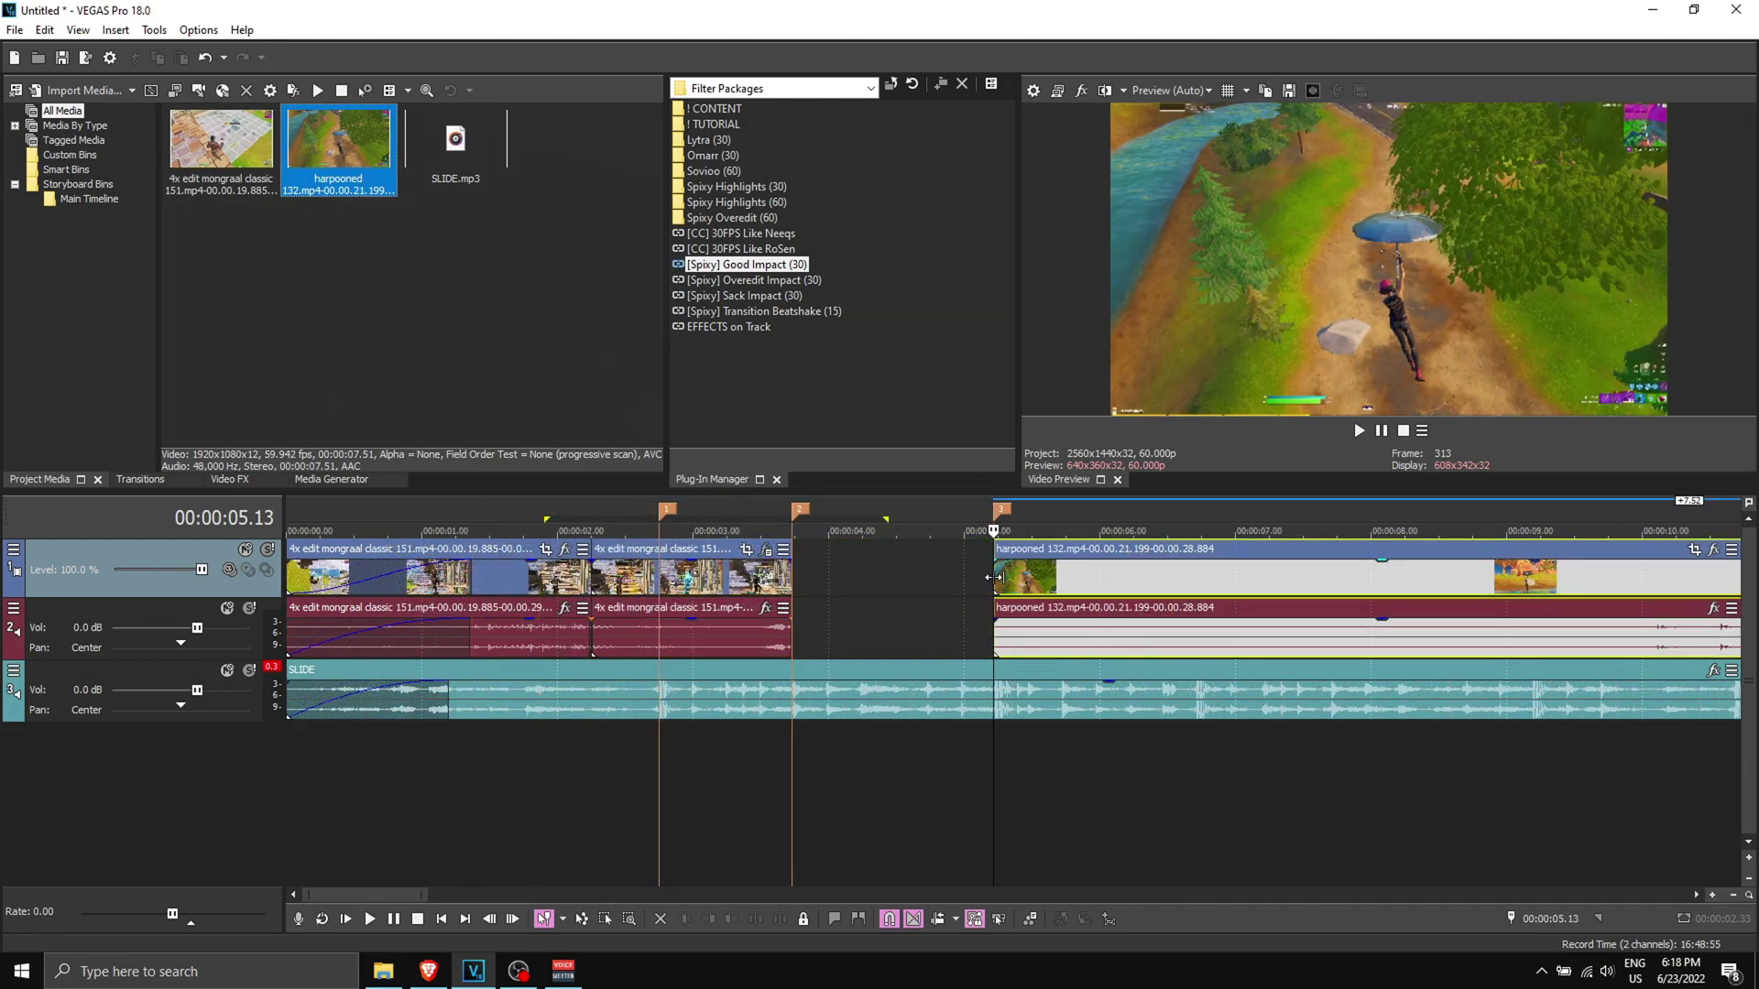
scroll(1425, 589, "up", 3)
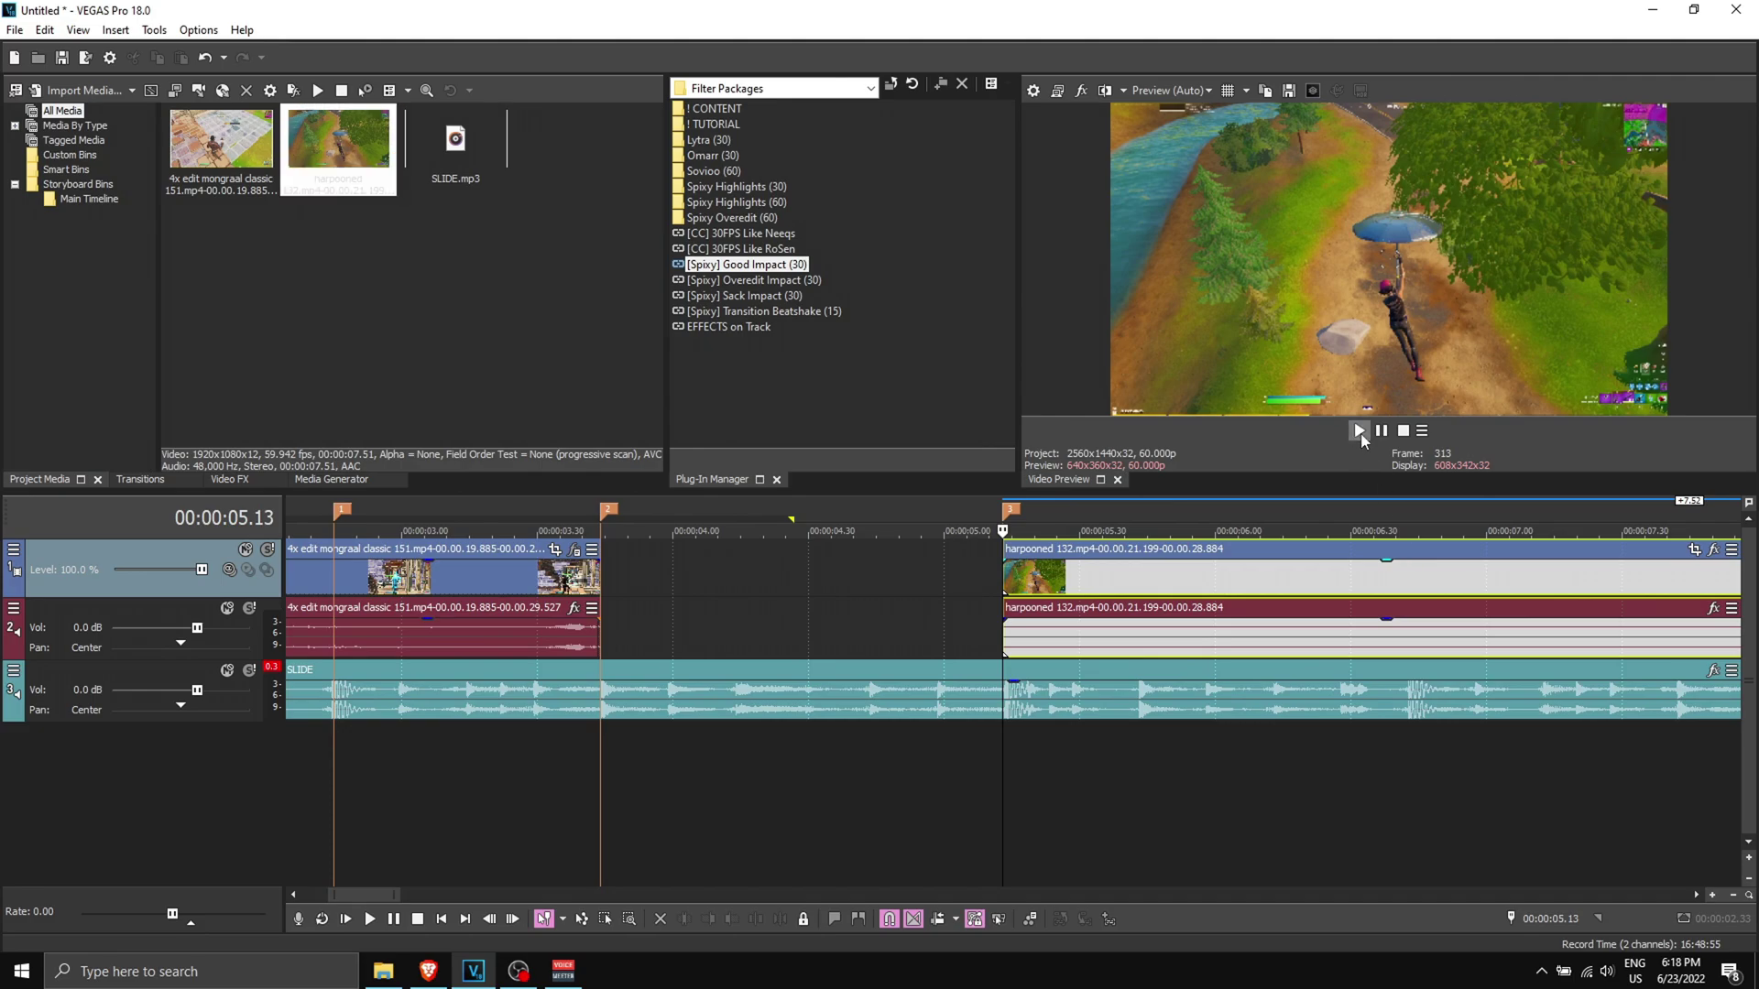
left_click(1360, 431)
left_click(1382, 431)
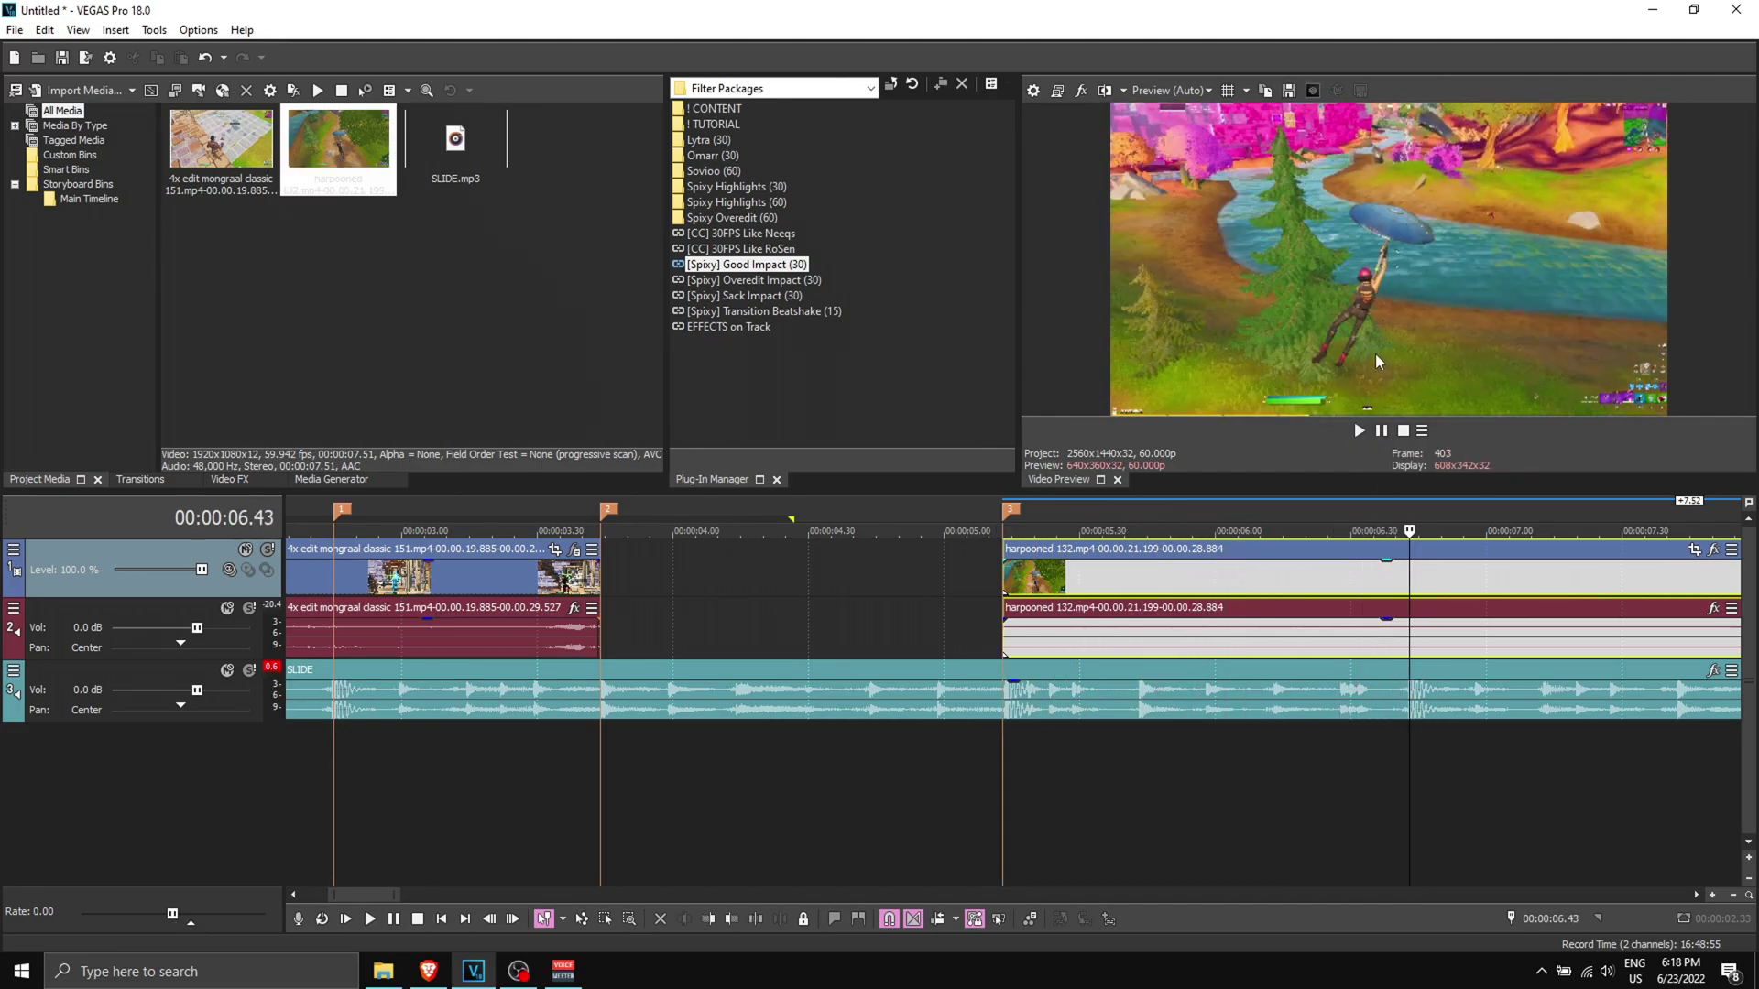
key("m")
scroll(1261, 648, "down", 4)
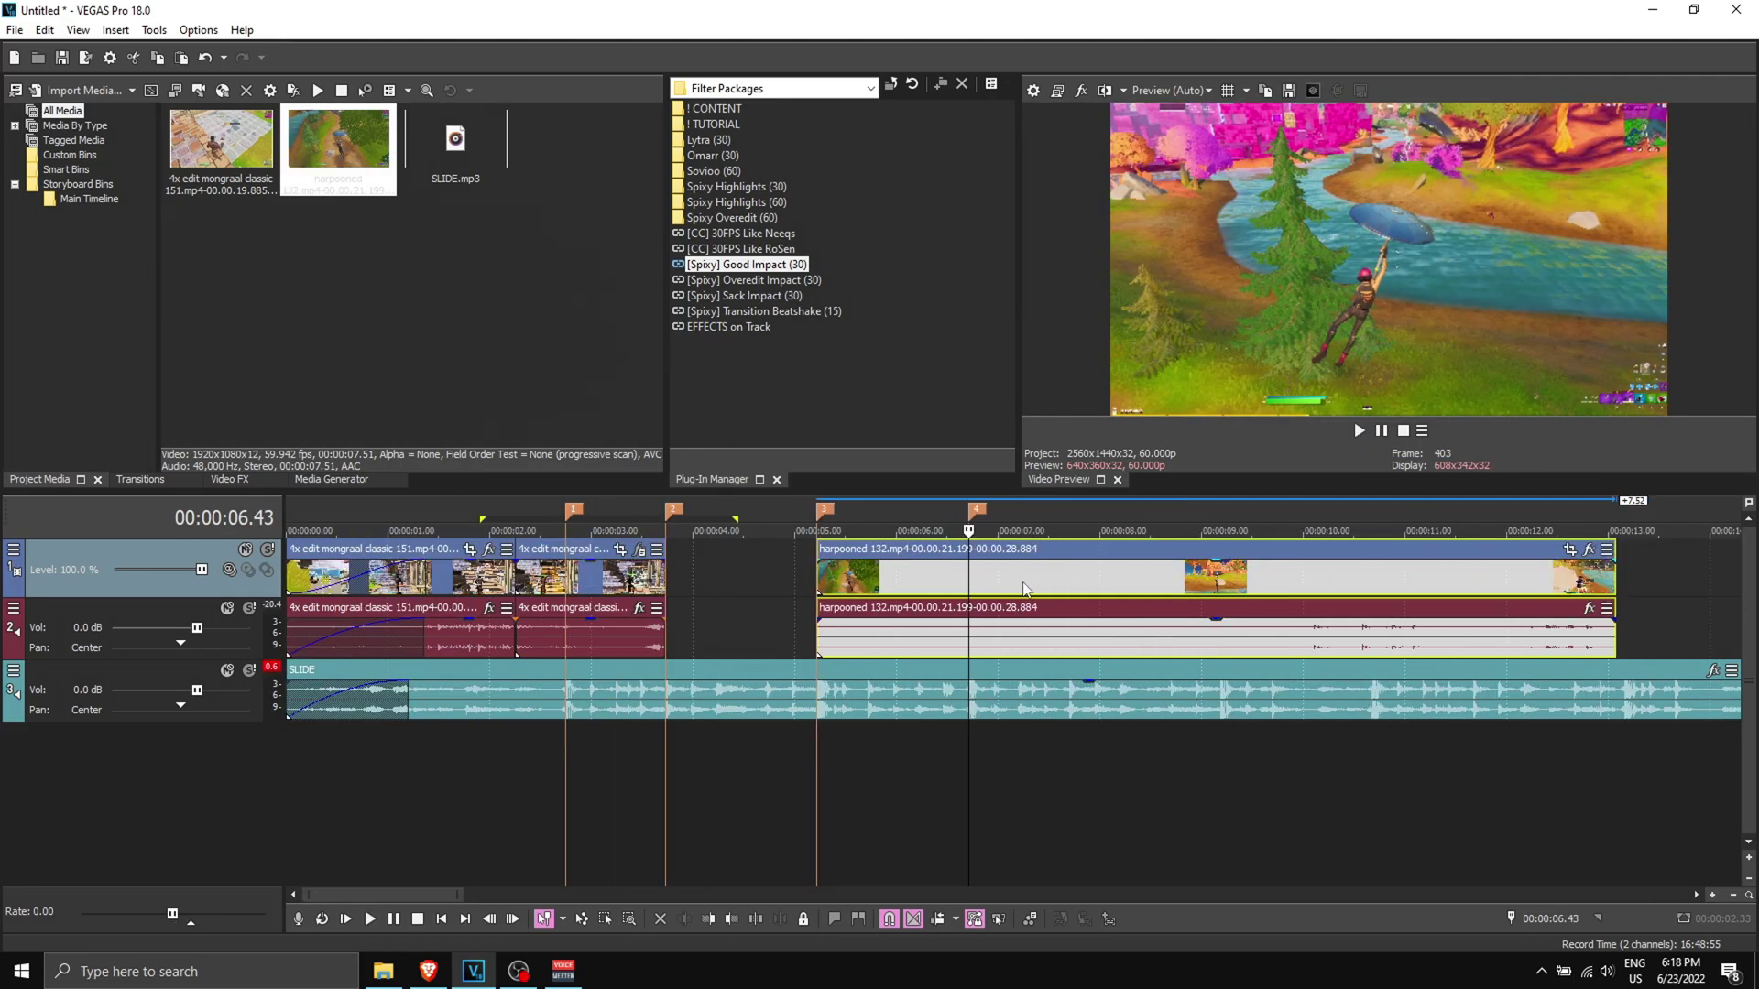
left_click_drag(1025, 581, 929, 581)
left_click_drag(722, 576, 1156, 575)
left_click_drag(1283, 579, 916, 579)
scroll(1178, 585, "up", 3)
left_click_drag(628, 579, 598, 579)
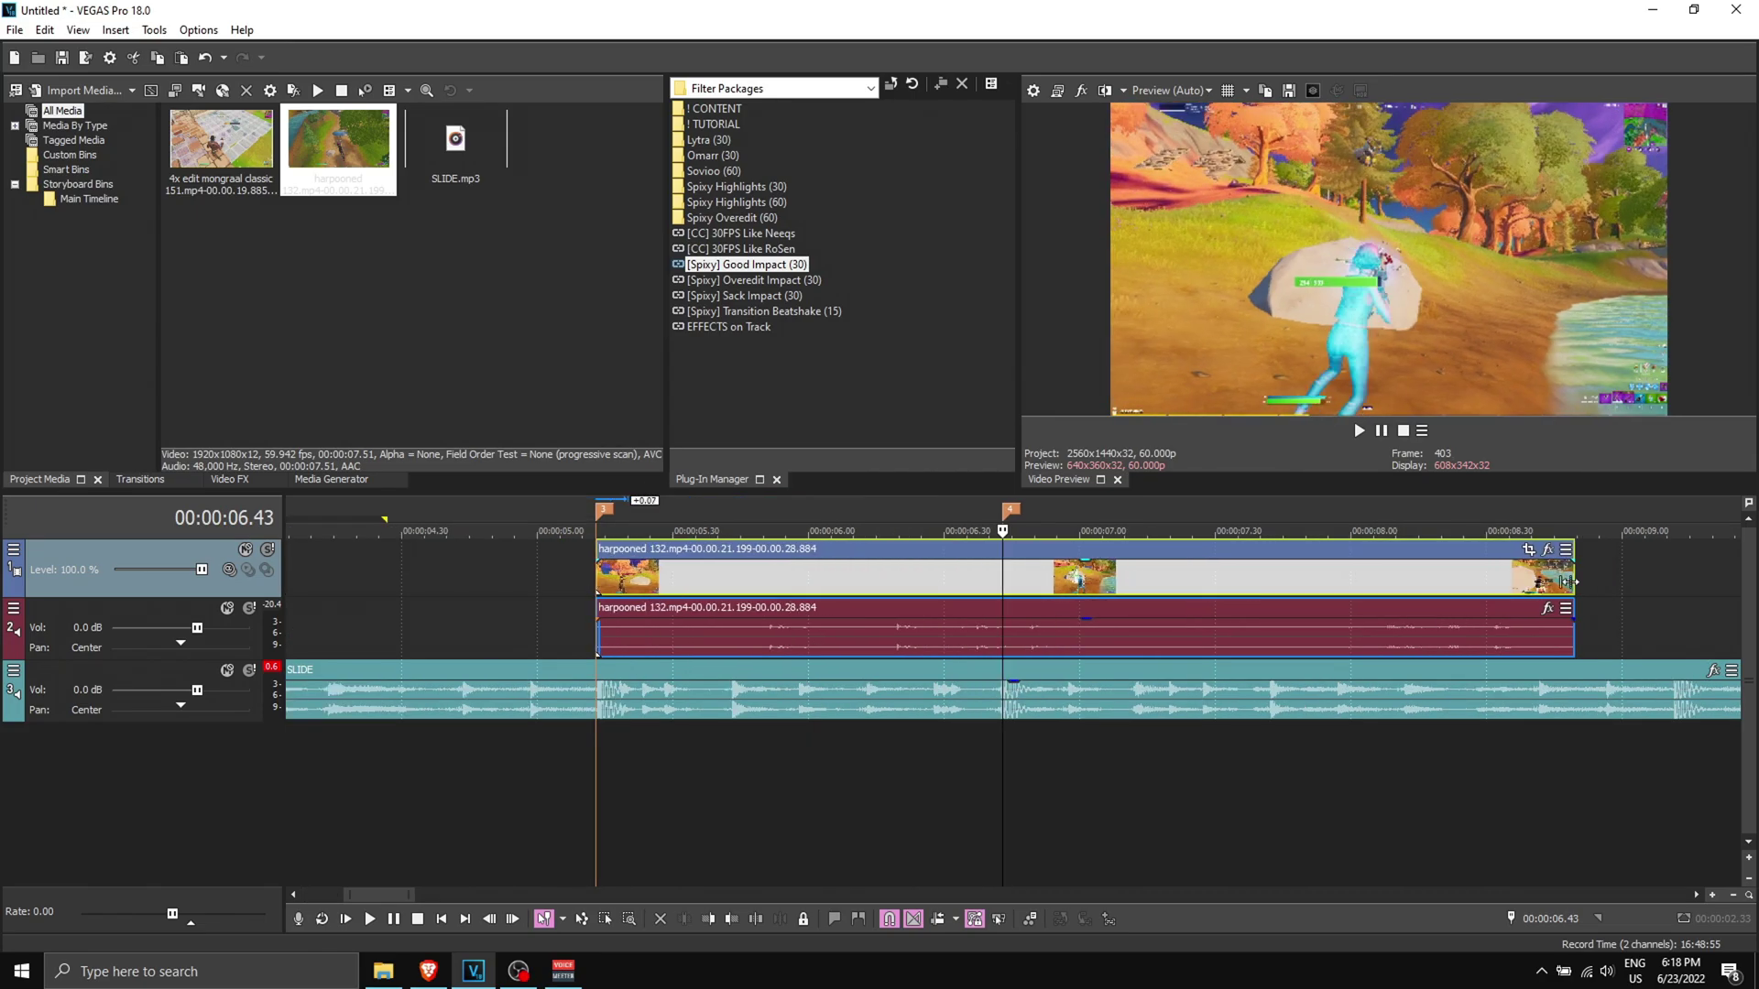
scroll(1178, 586, "down", 3)
scroll(1178, 585, "up", 3)
left_click_drag(1499, 562, 1076, 562)
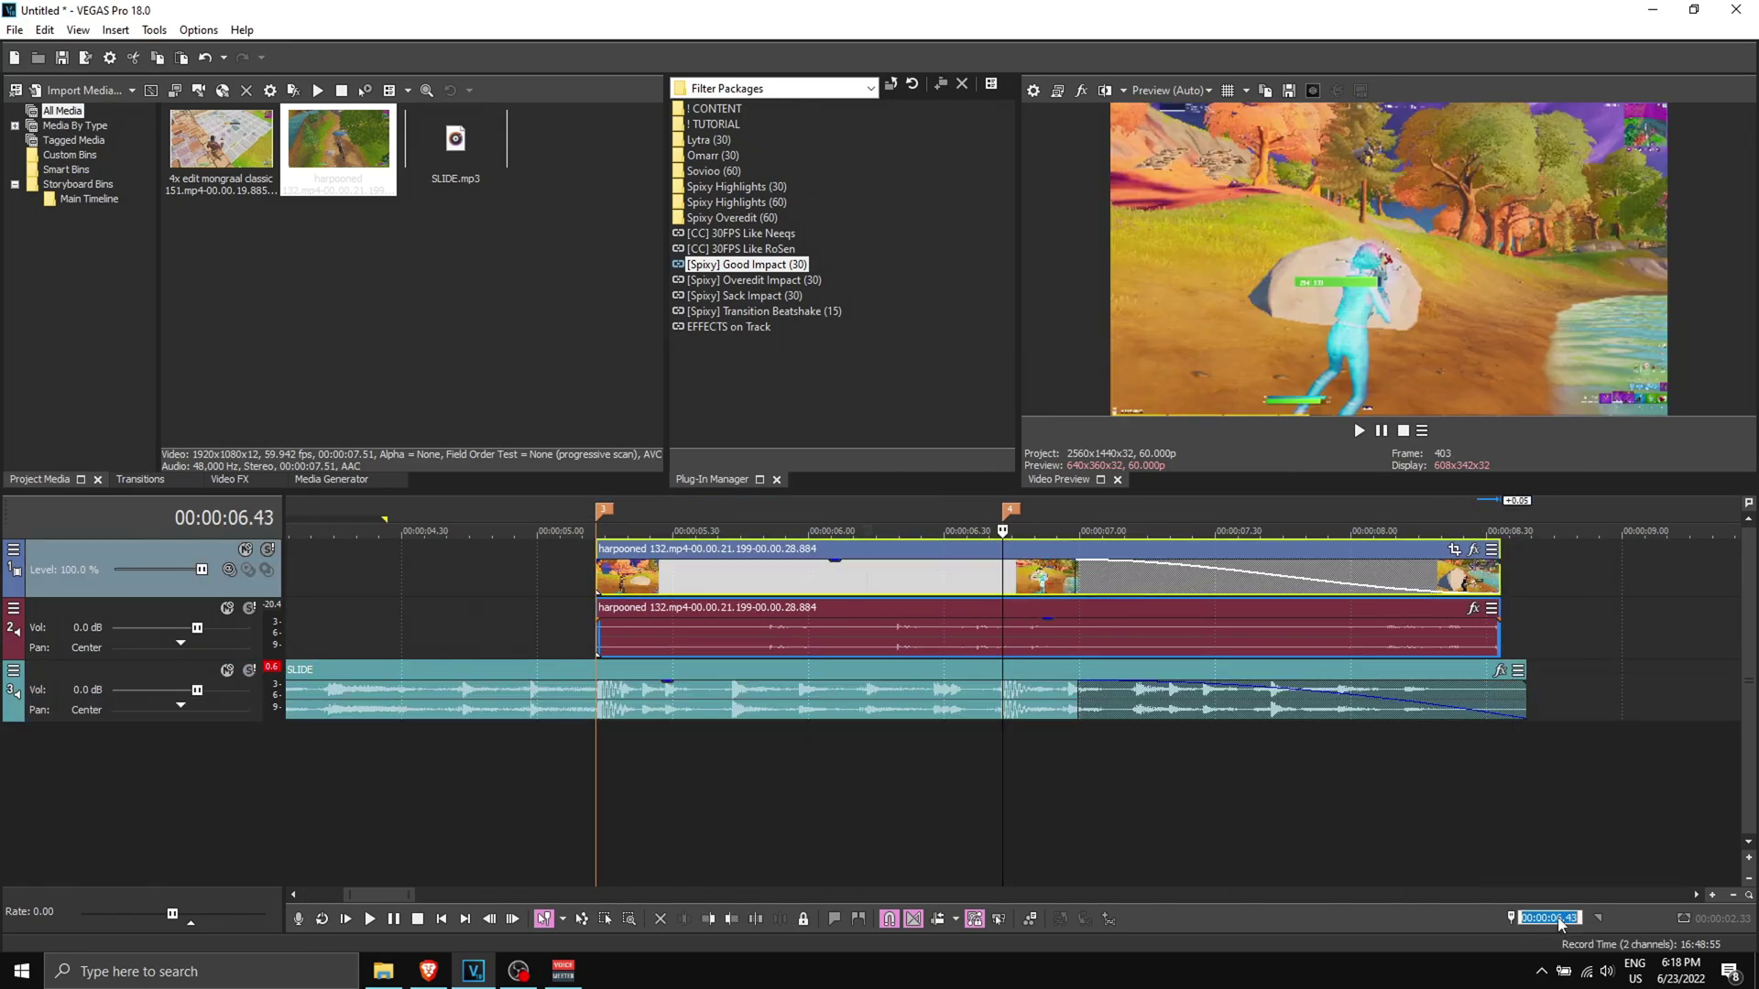
Split the harpooned clip 30 frames back at 6.13 and apply Good Impact.
type("-30")
key("Return")
key("s")
left_click_drag(777, 266, 903, 392)
left_click_drag(958, 581, 957, 582)
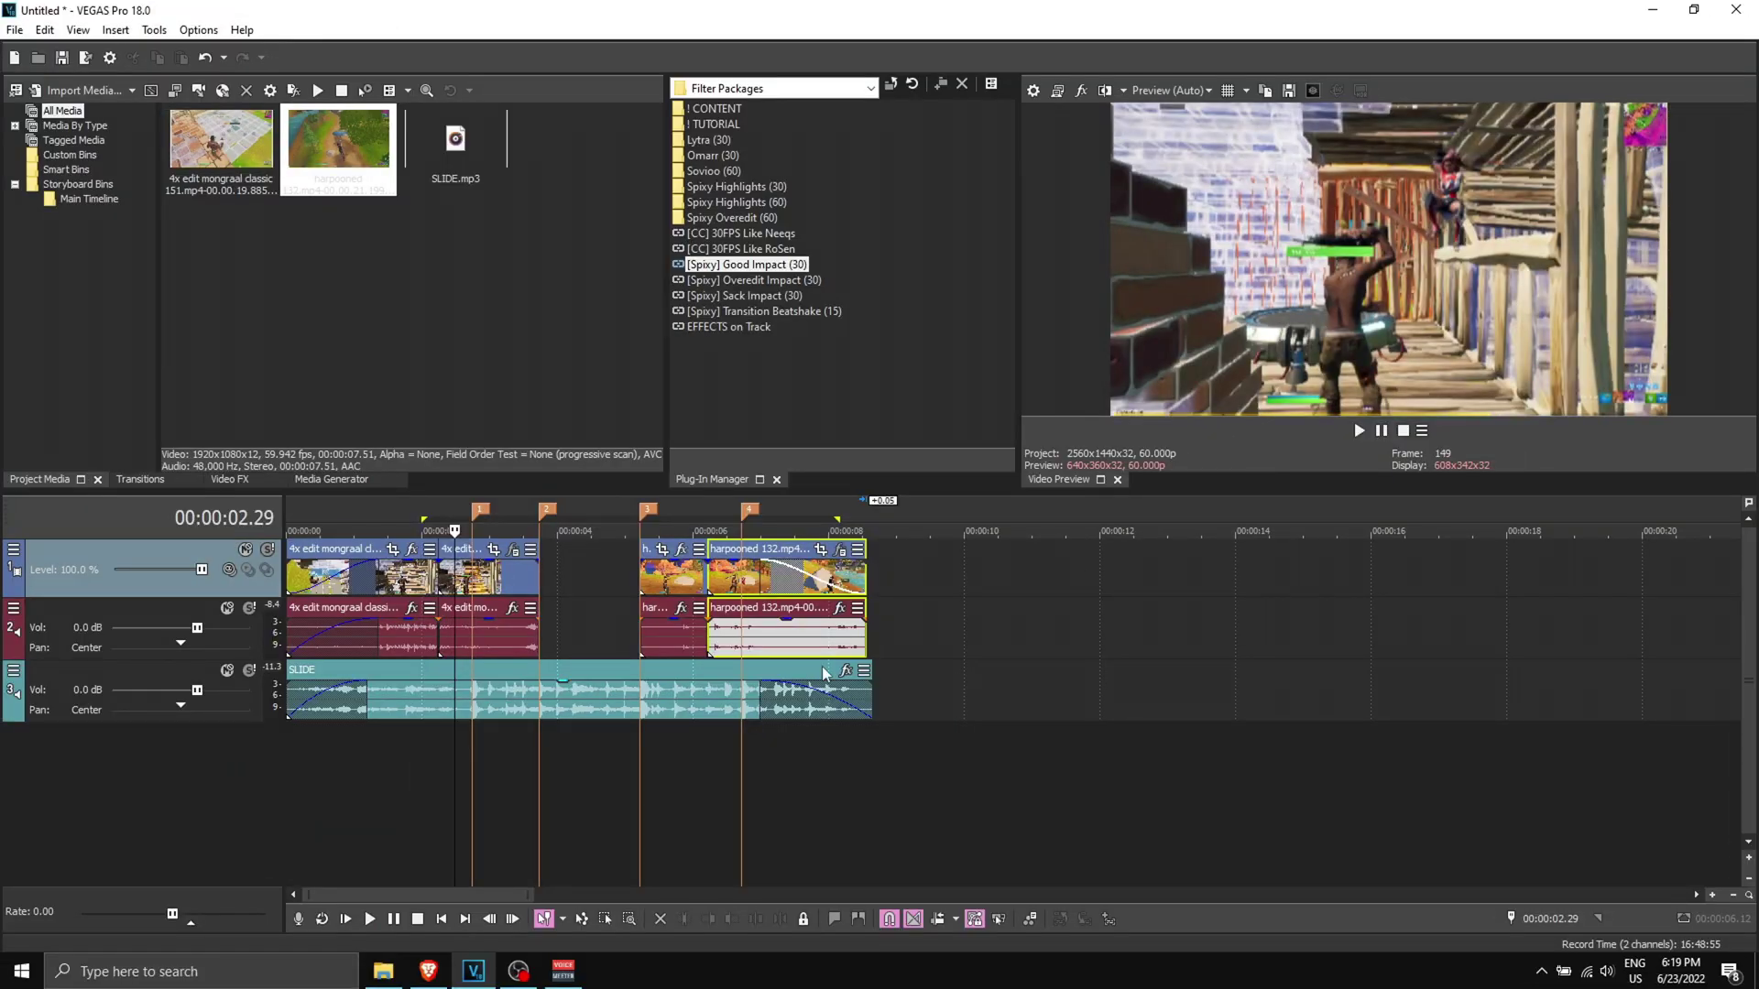
Open transition template.veg from the downloaded Project File folder in VEGAS Pro.
mouse_move(383, 971)
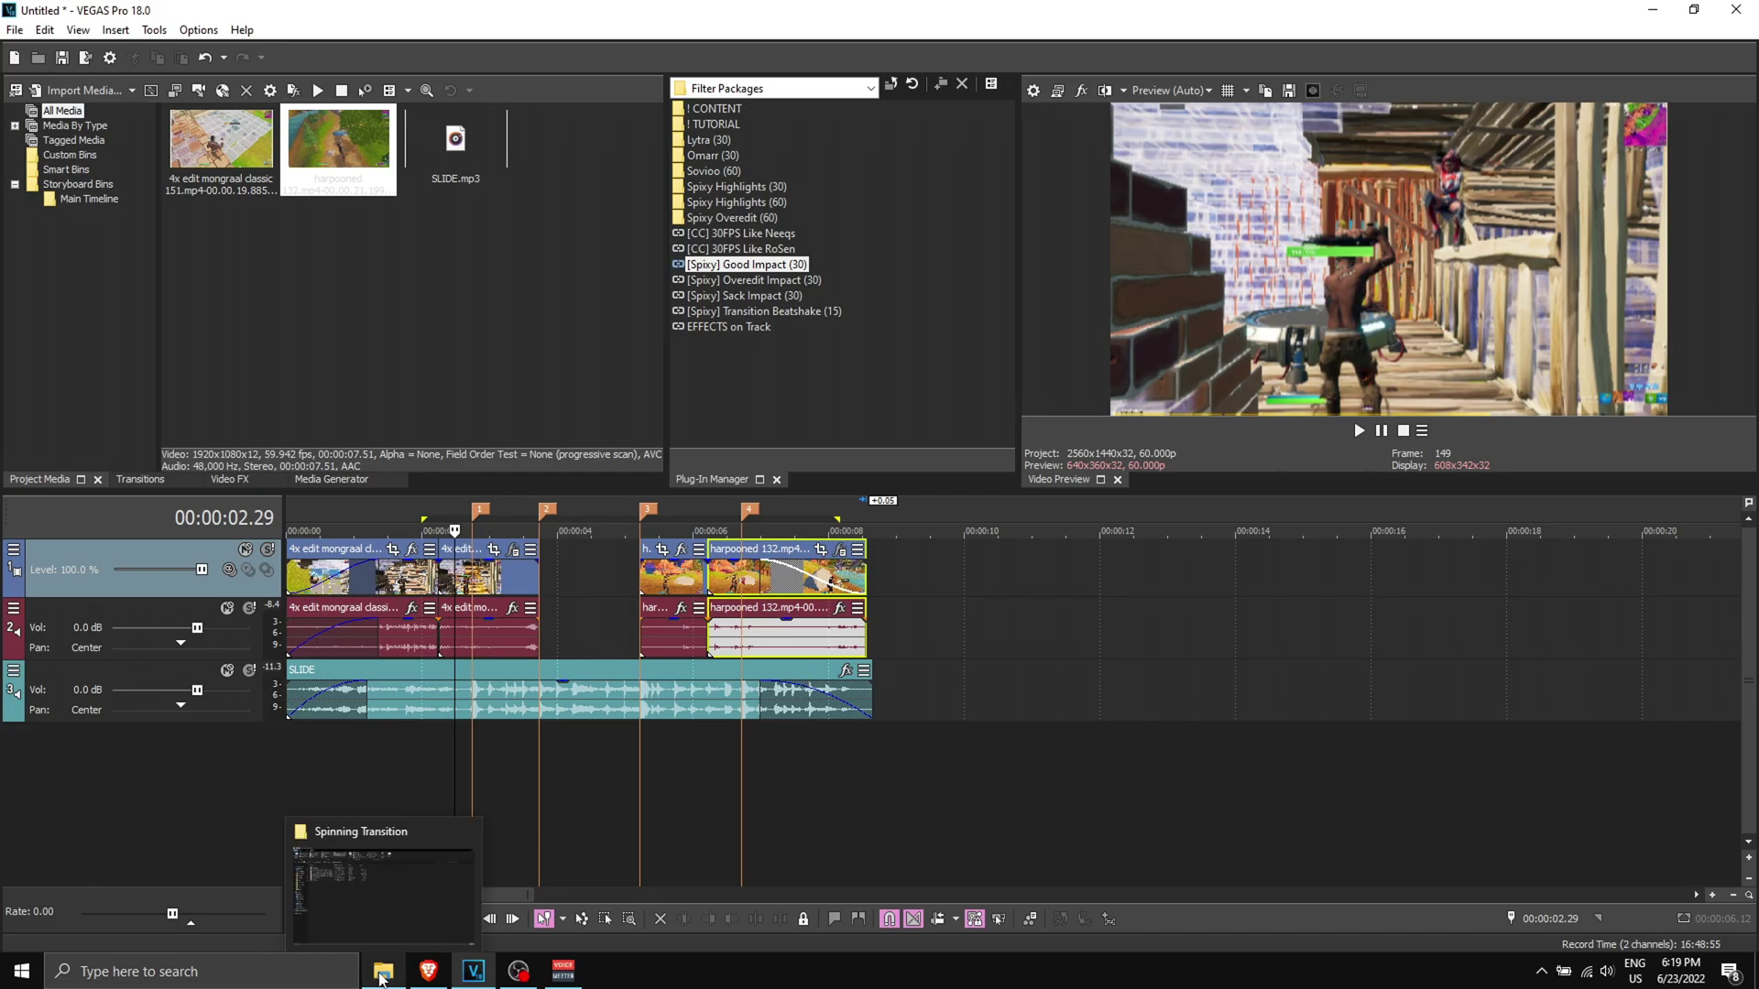
left_click(398, 841)
double_click(220, 203)
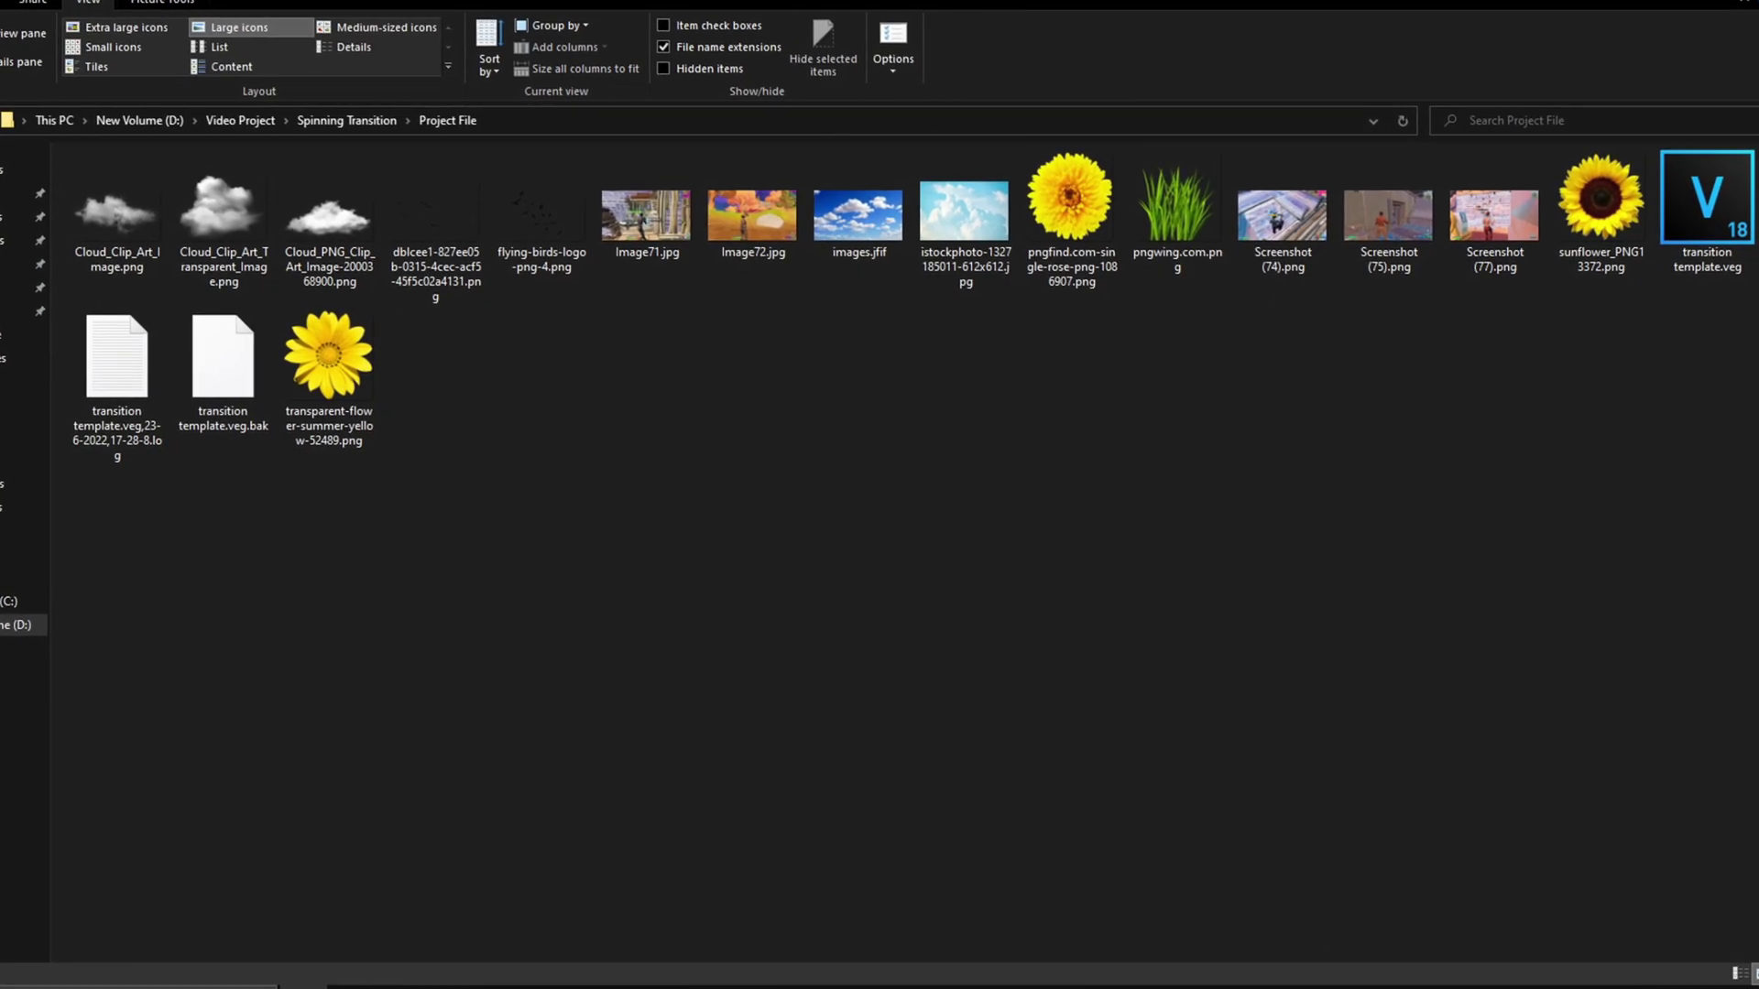
double_click(1709, 224)
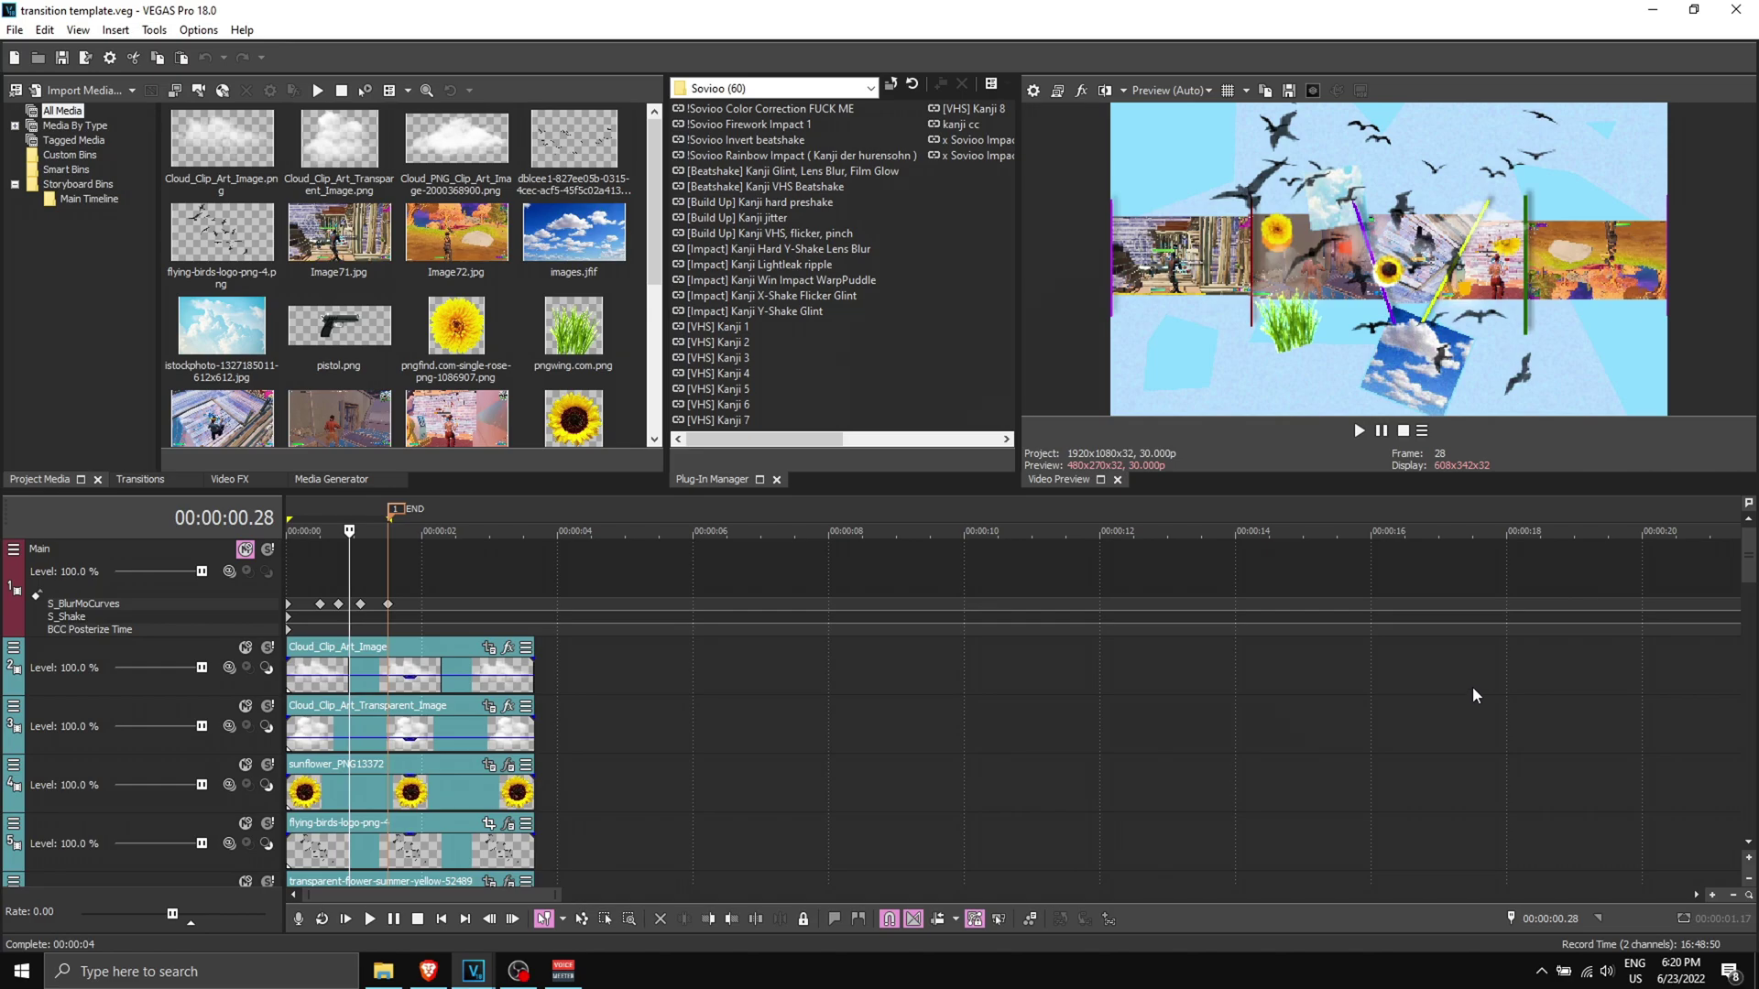
Place the playhead at 00:00:00.25 and save transition template.veg with Ctrl+S.
mouse_move(1749, 556)
left_mouse_down()
mouse_move(1750, 810)
mouse_move(1754, 557)
left_mouse_up()
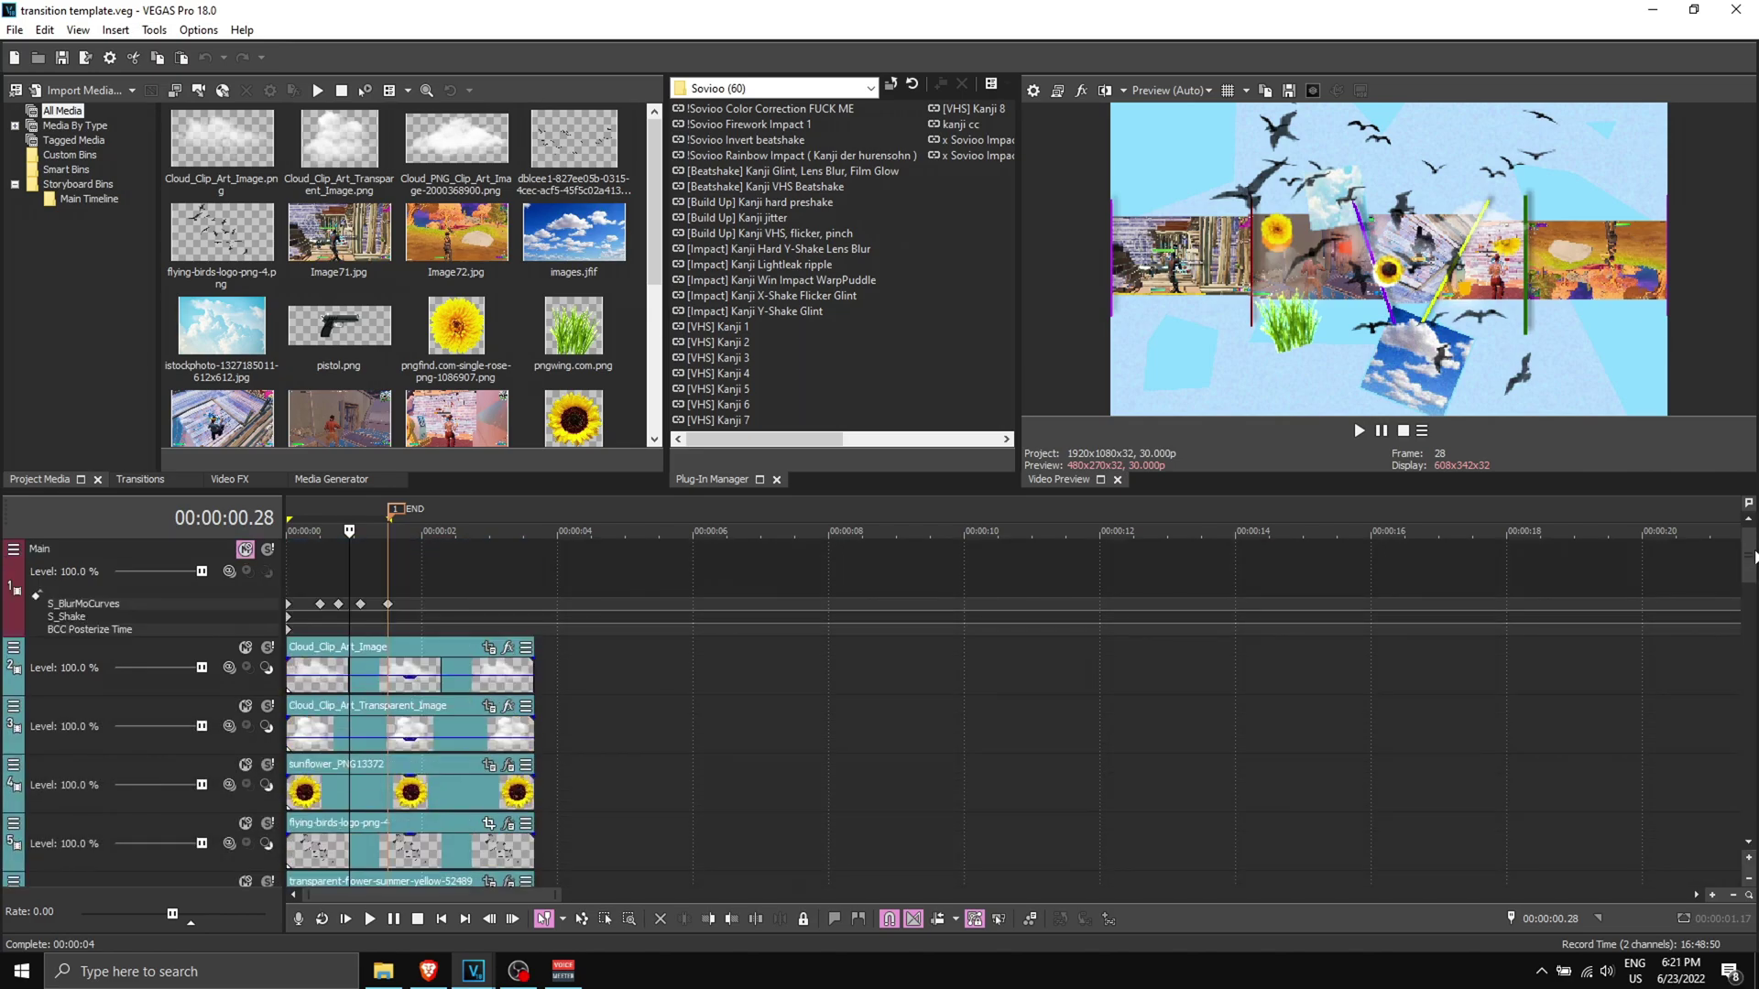
scroll(481, 632, "up", 5)
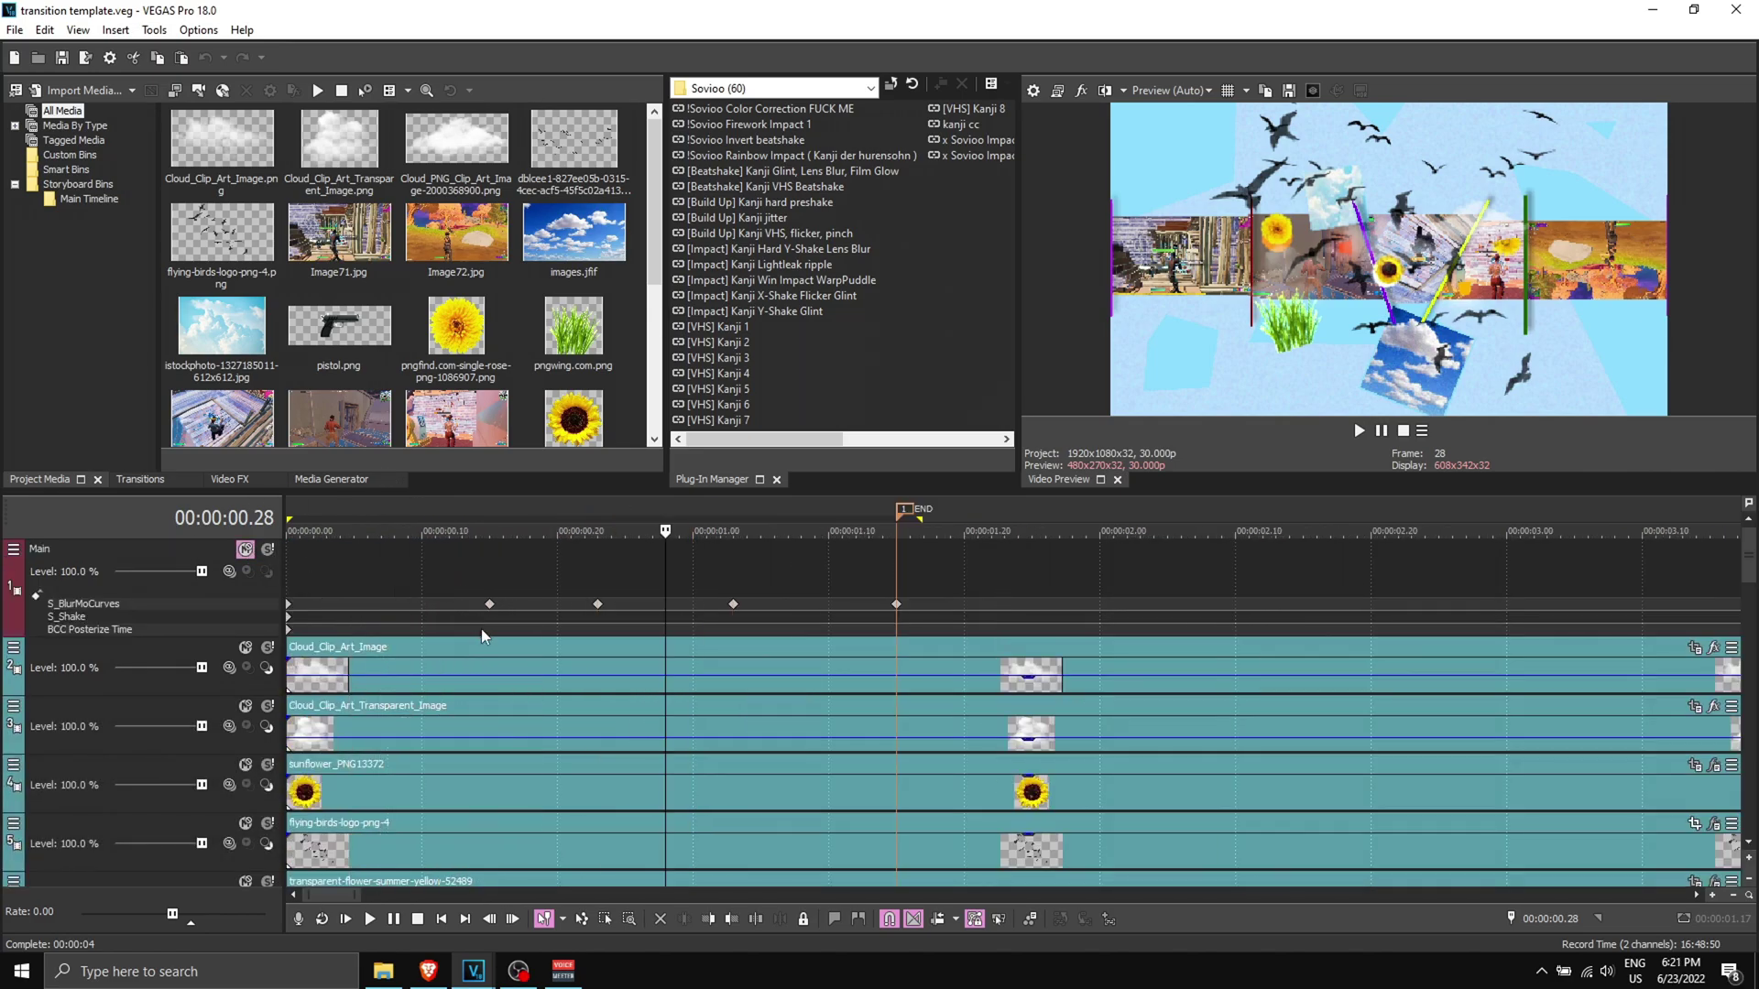
scroll(409, 628, "down", 5)
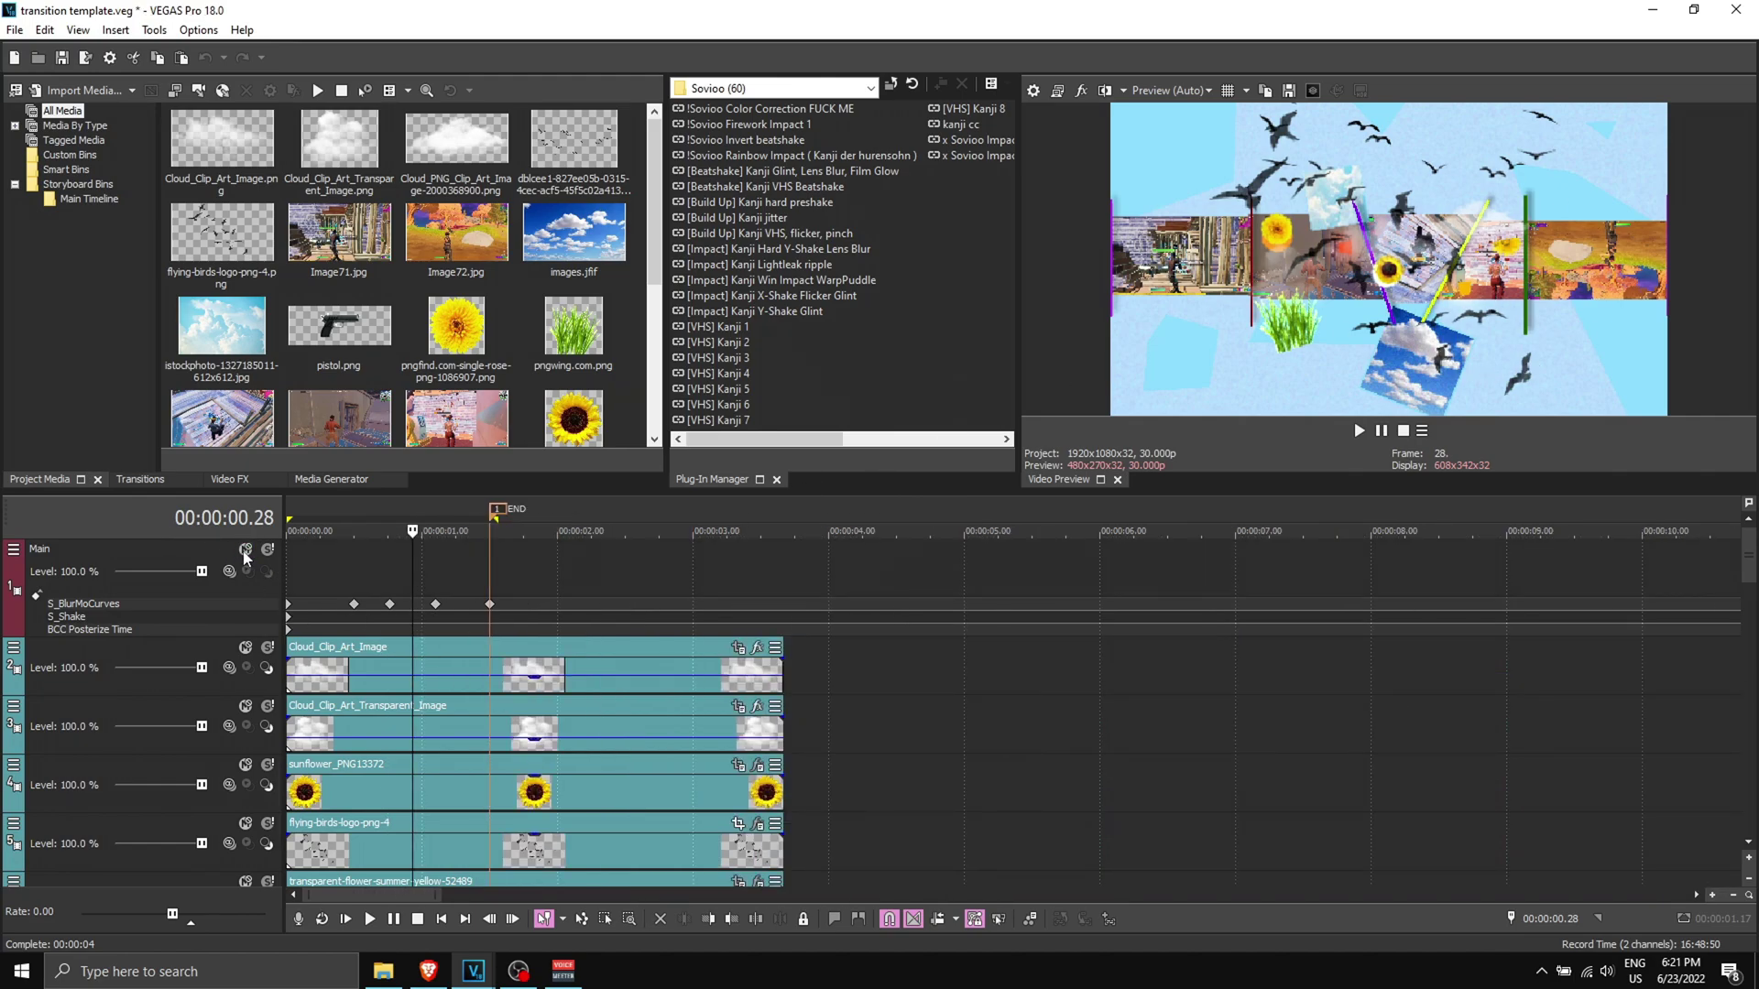
left_click_drag(408, 563, 389, 556)
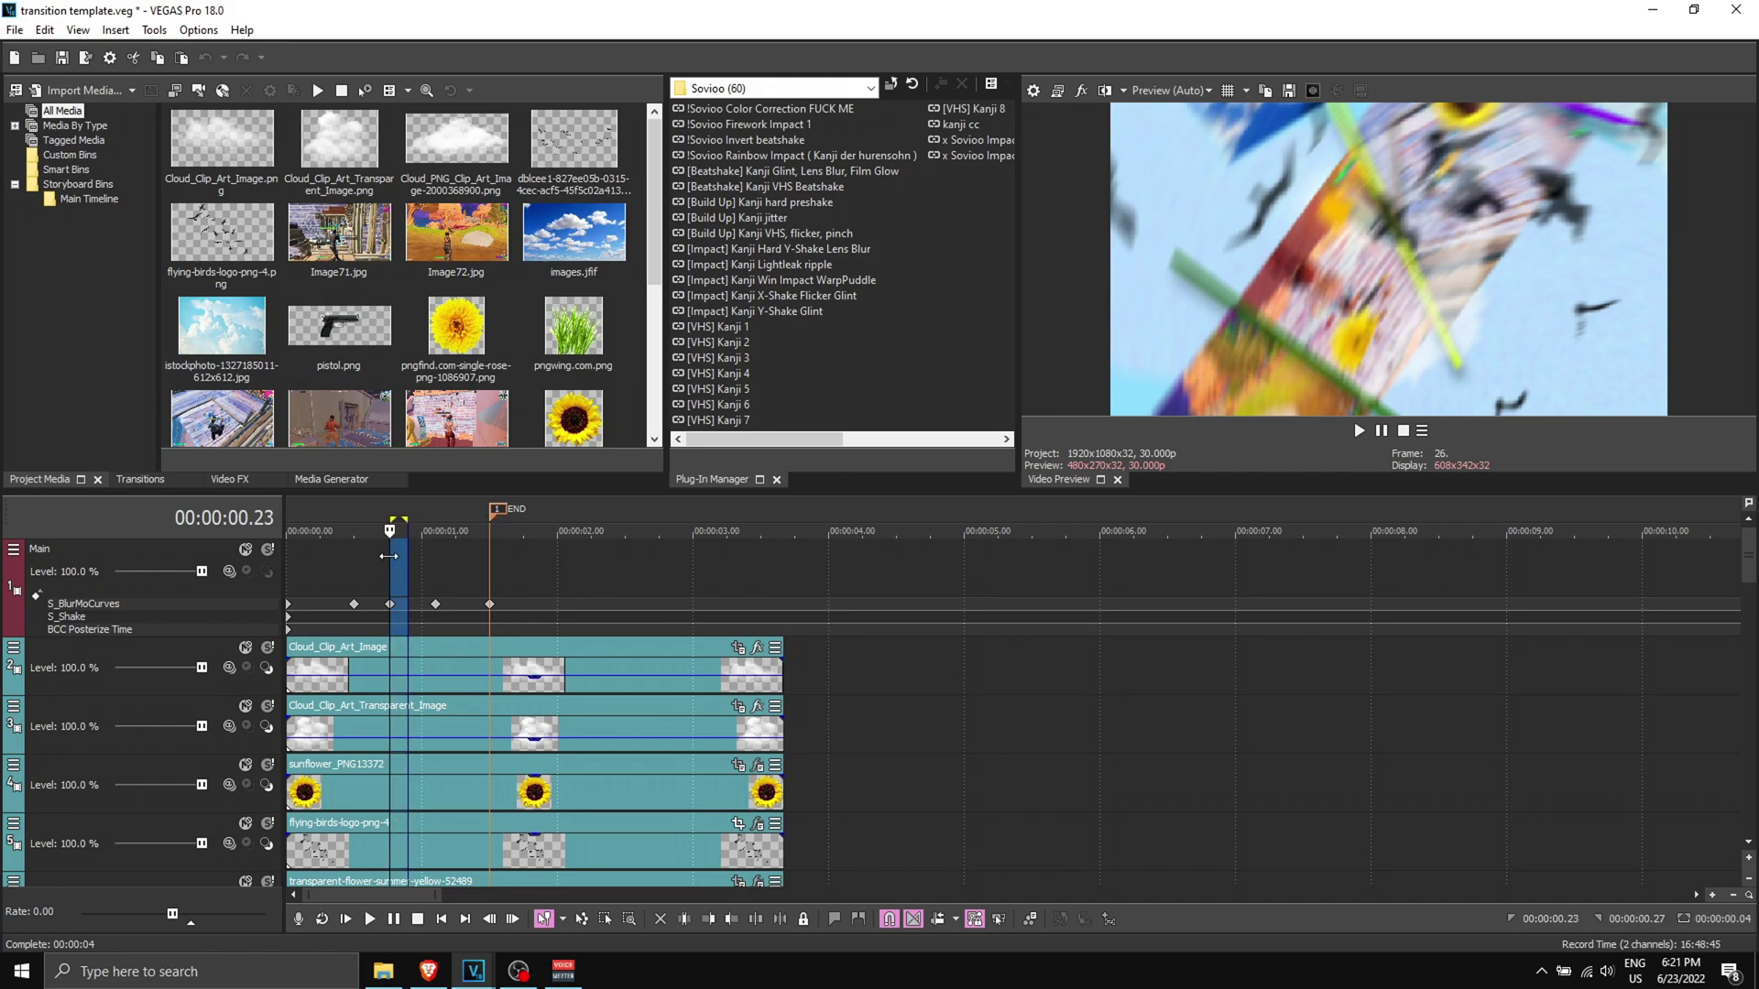
left_click(399, 561)
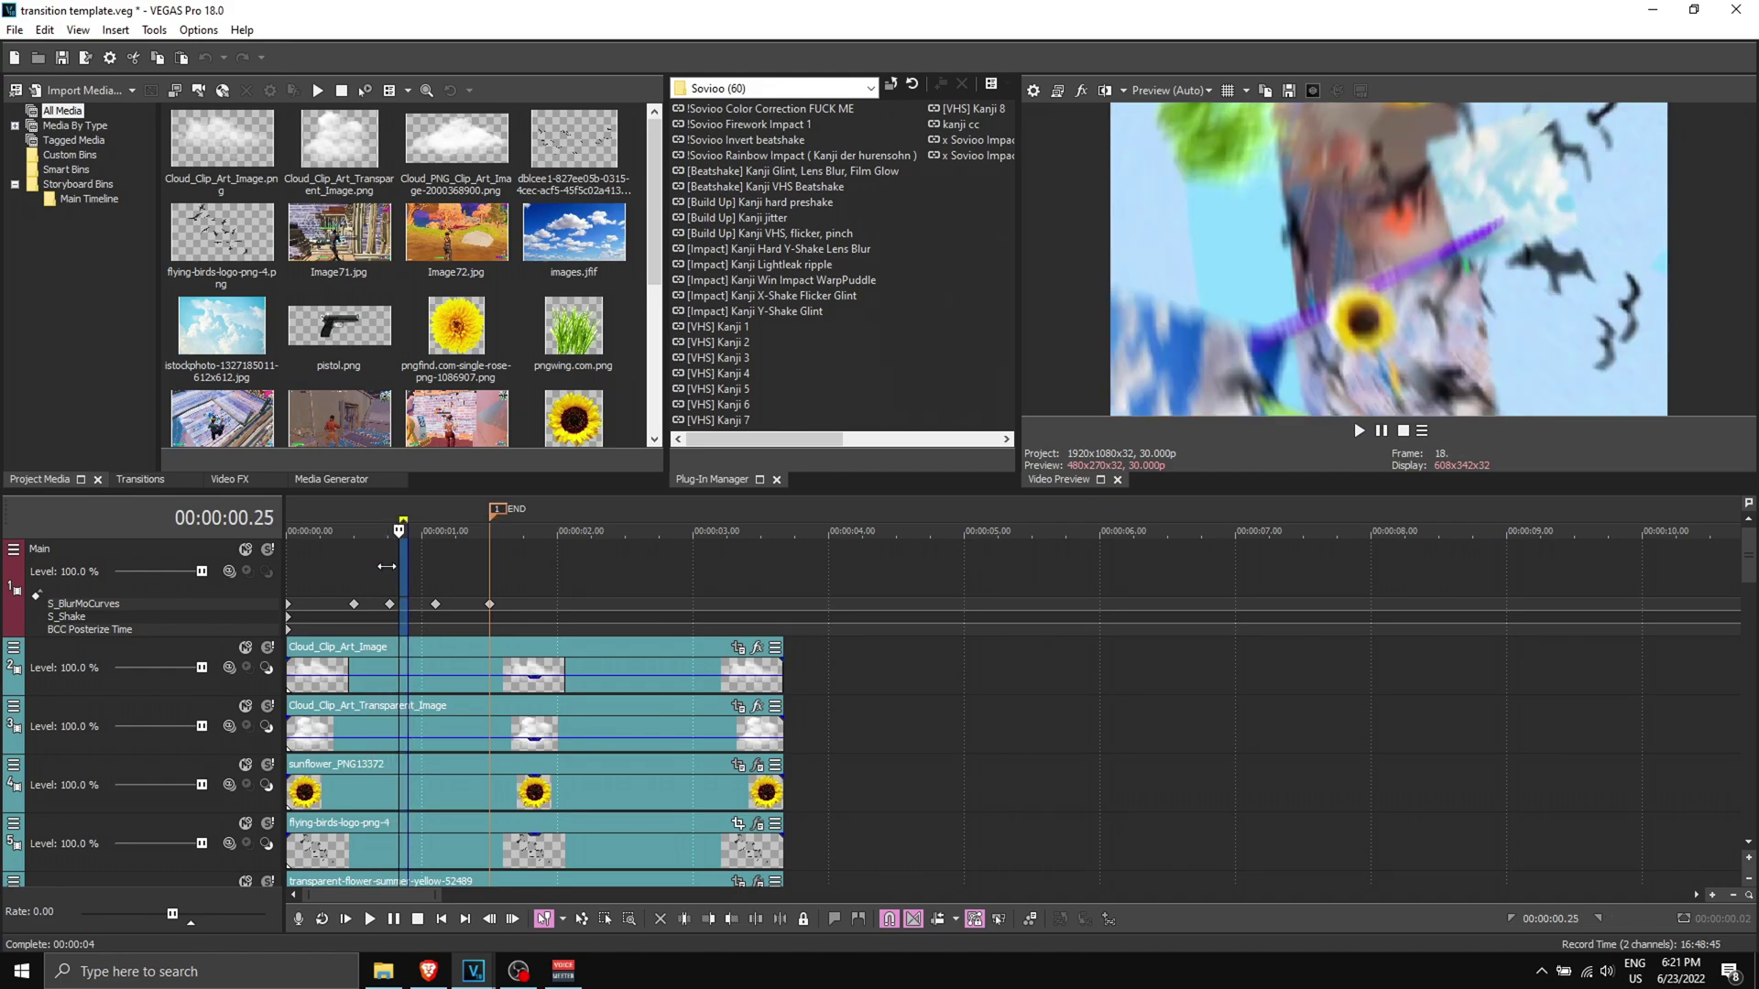
key("ctrl+s")
Scroll the track list and select the tracks named first and last.
left_click_drag(1752, 575, 1717, 770)
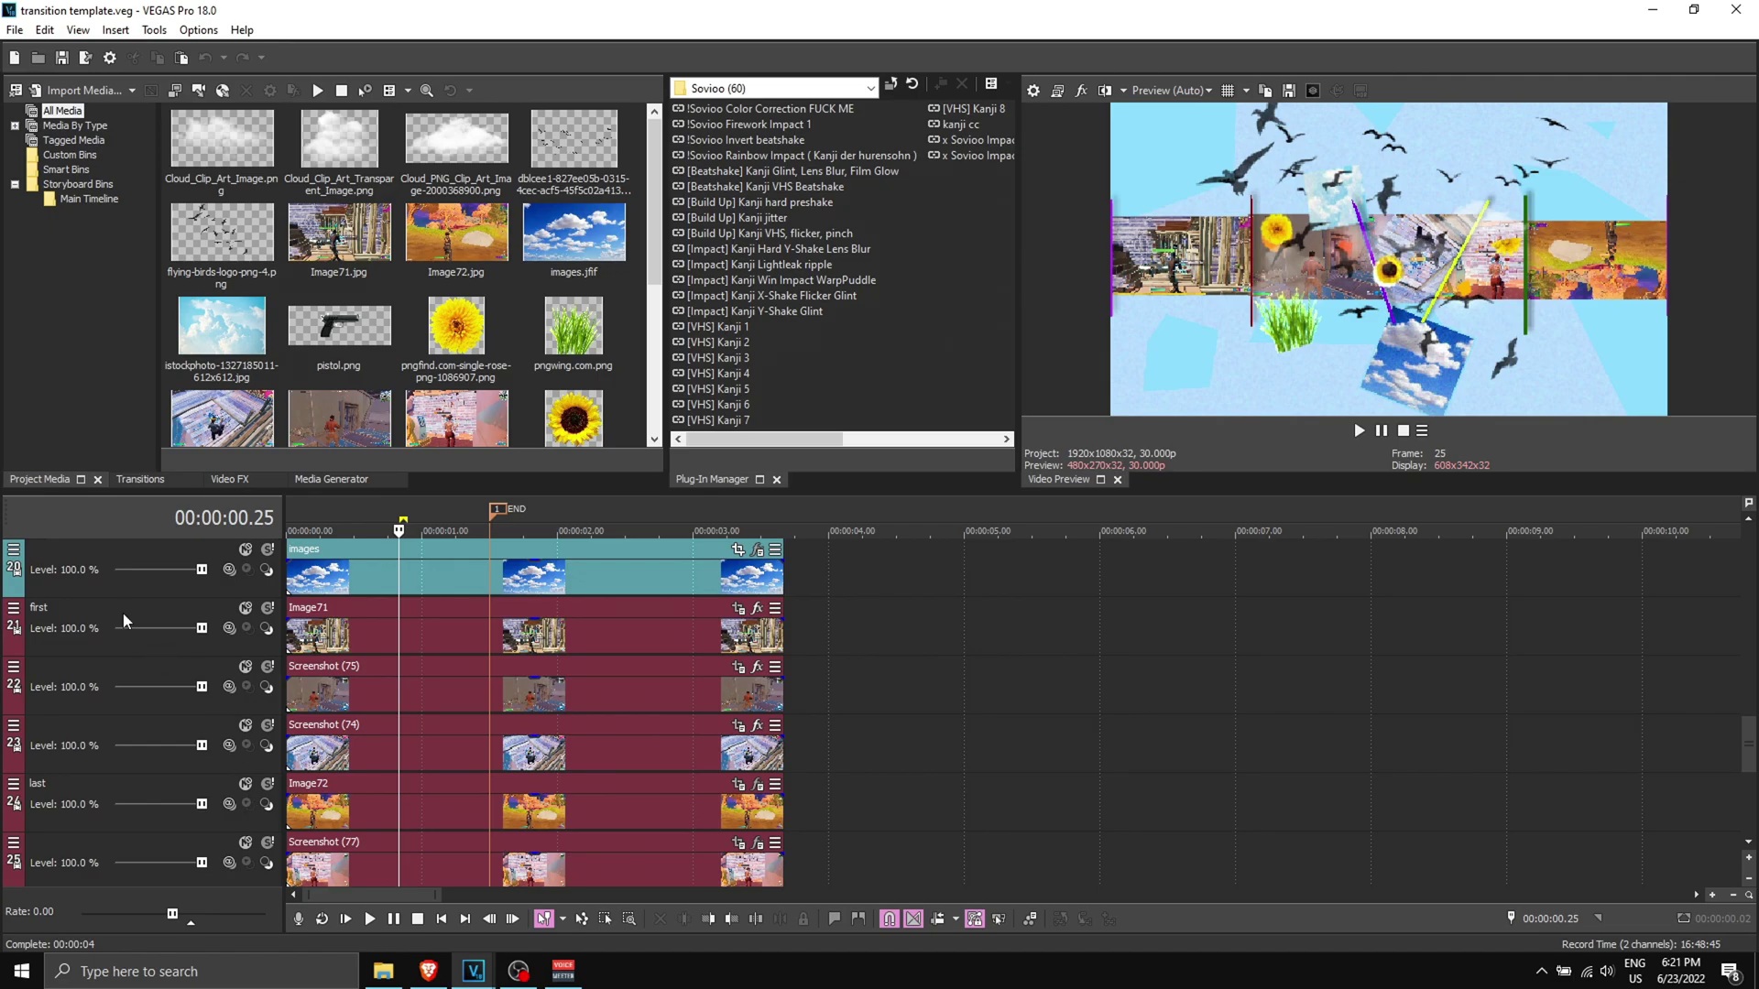
left_click(123, 613)
left_click(122, 784)
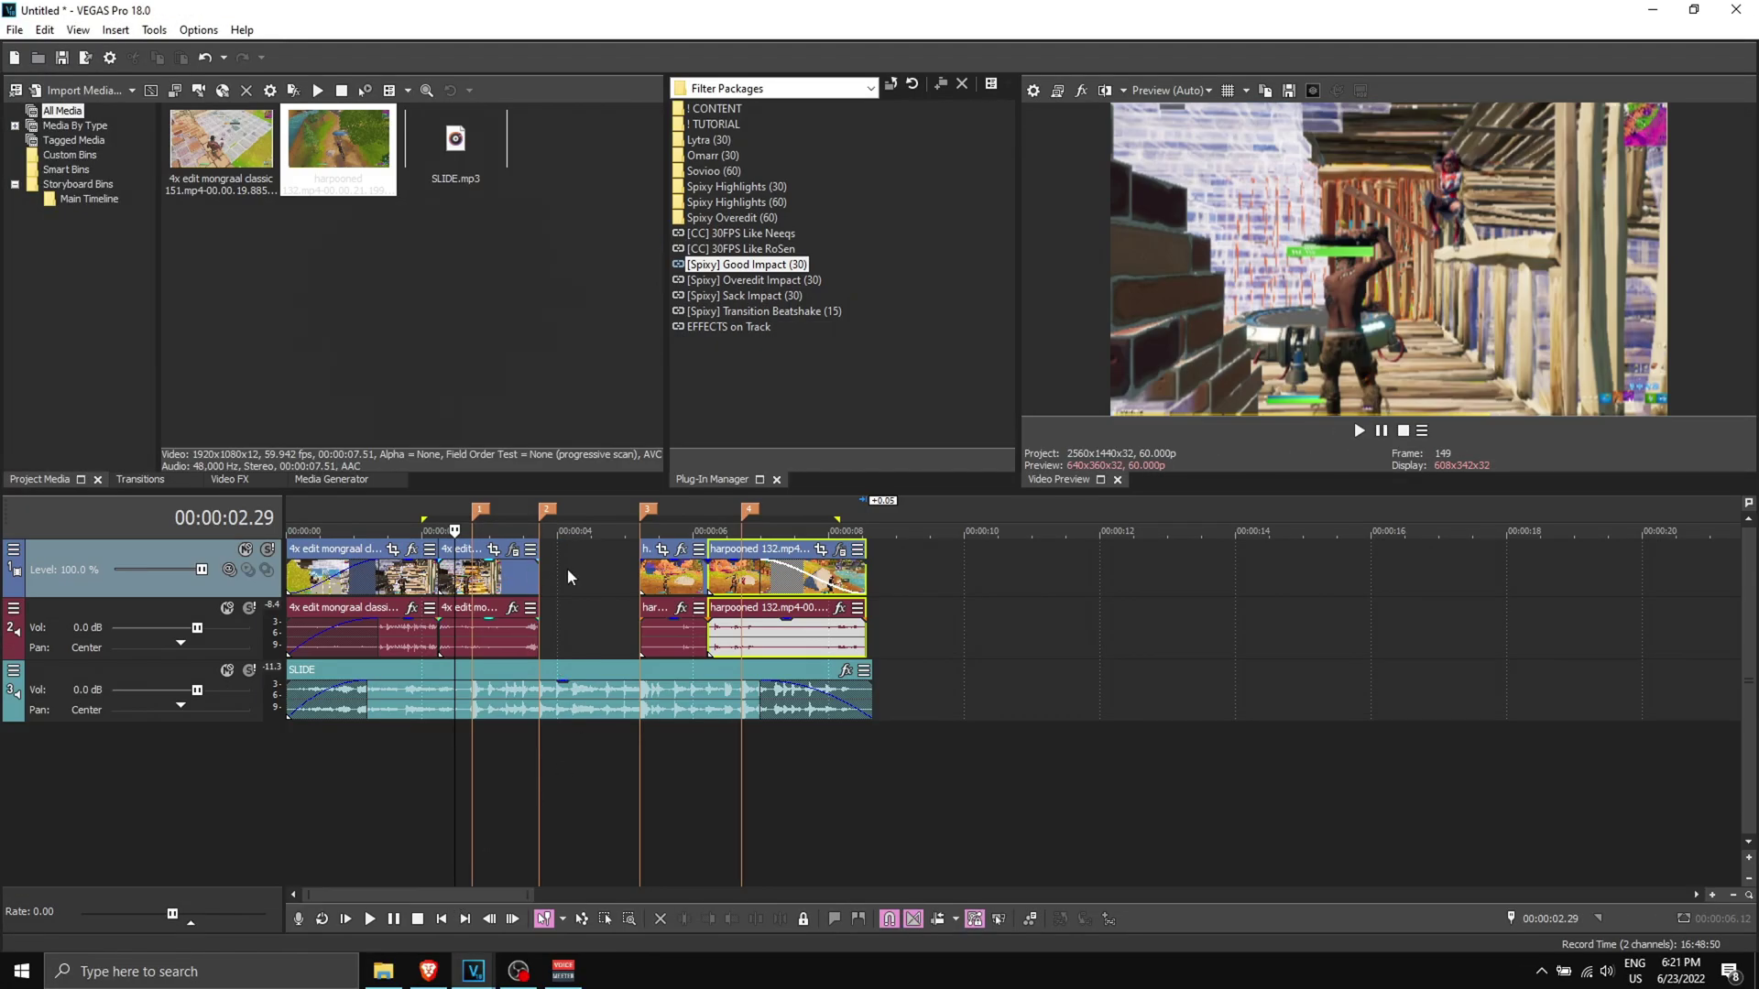
Save the first clip's last frame as Image75.jpg.
left_click(540, 721)
scroll(751, 742, "up", 5)
scroll(750, 733, "down", 2)
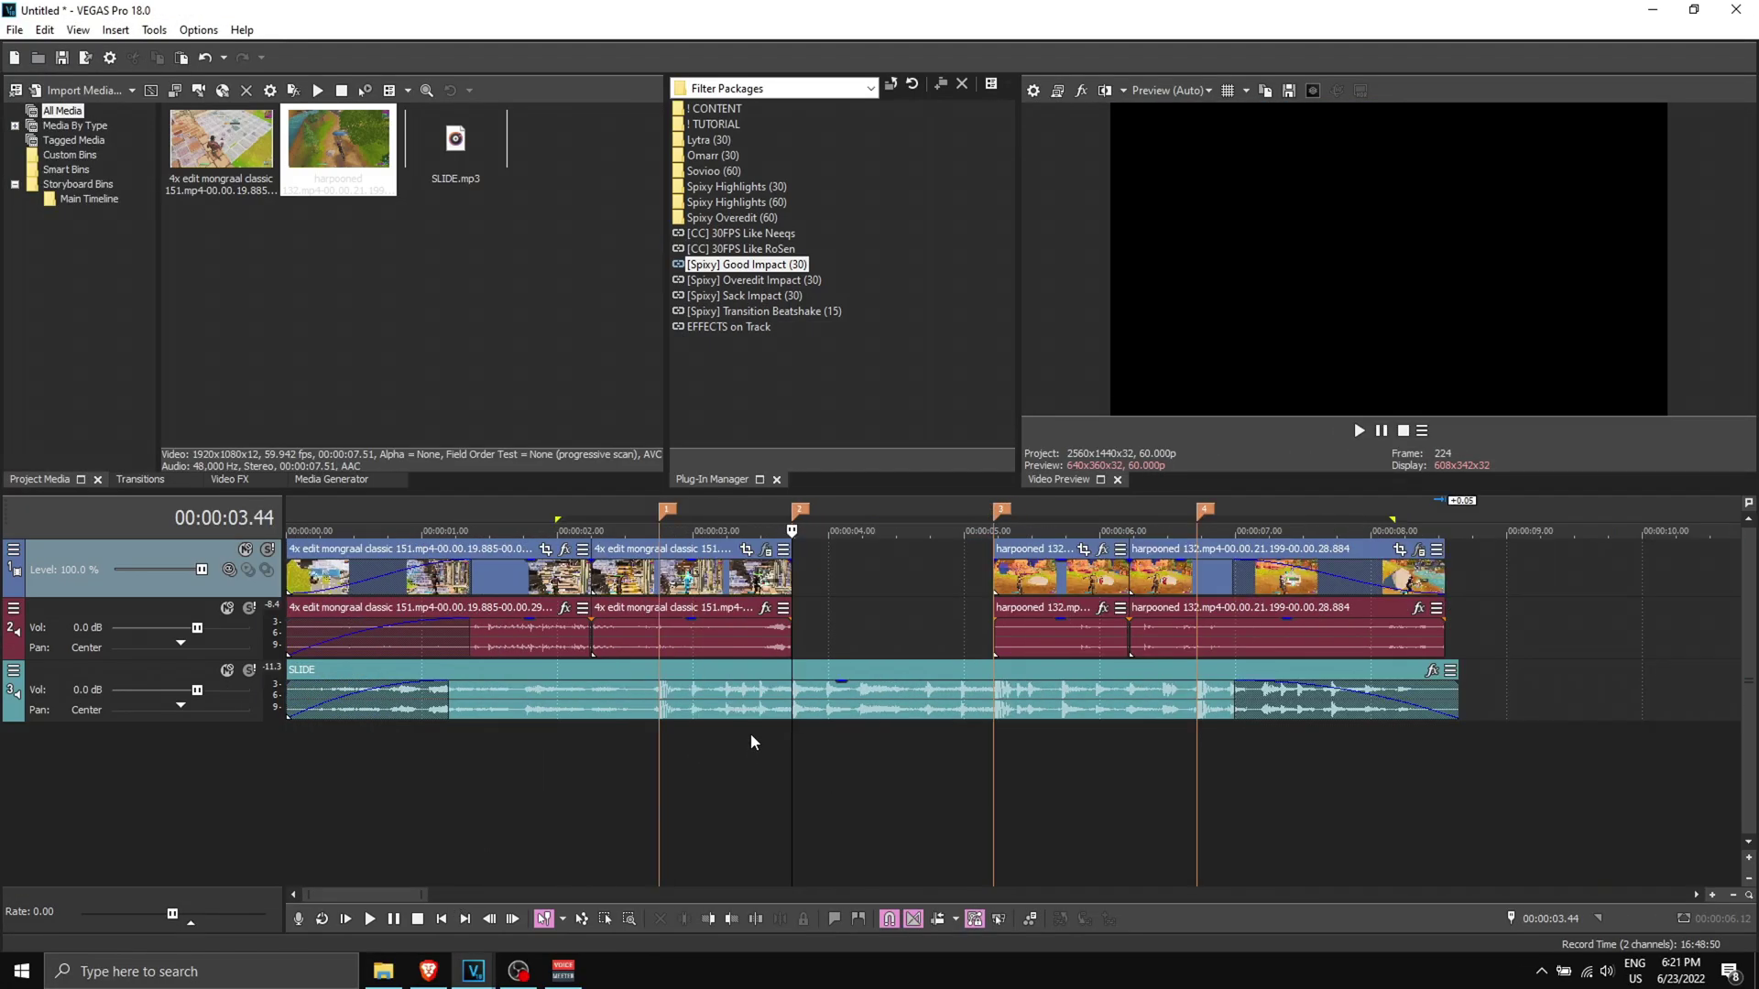
scroll(938, 746, "up", 4)
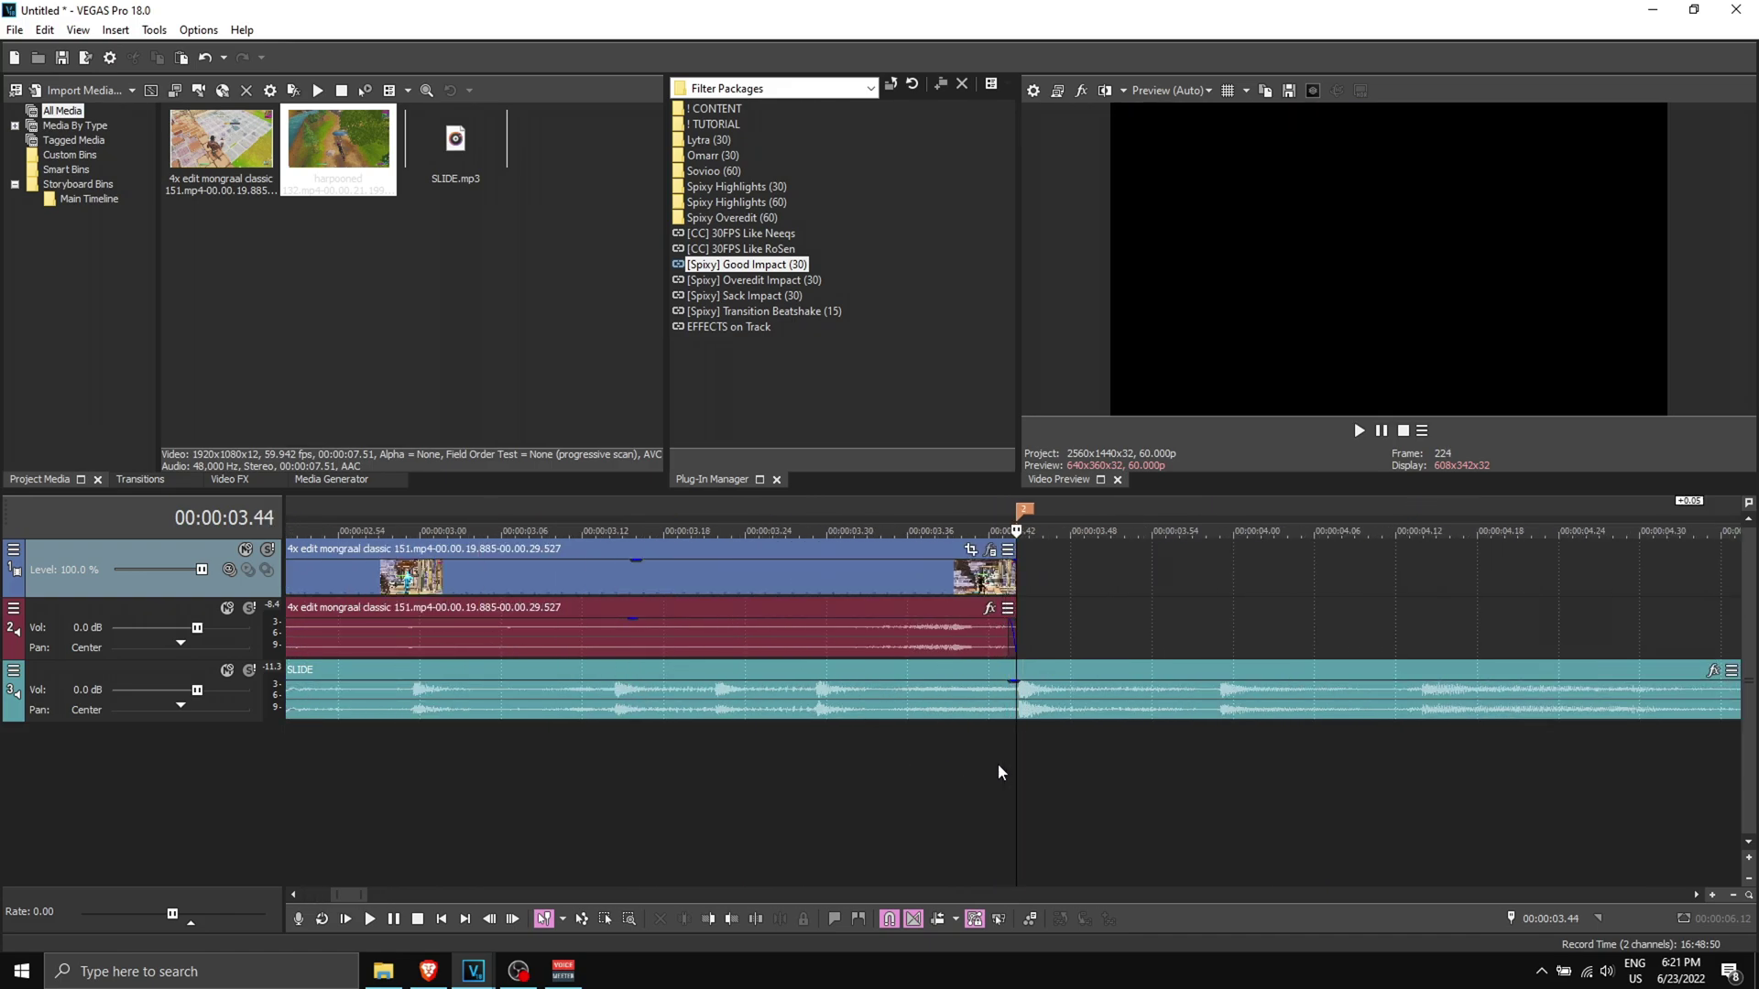
scroll(997, 770, "down", 2)
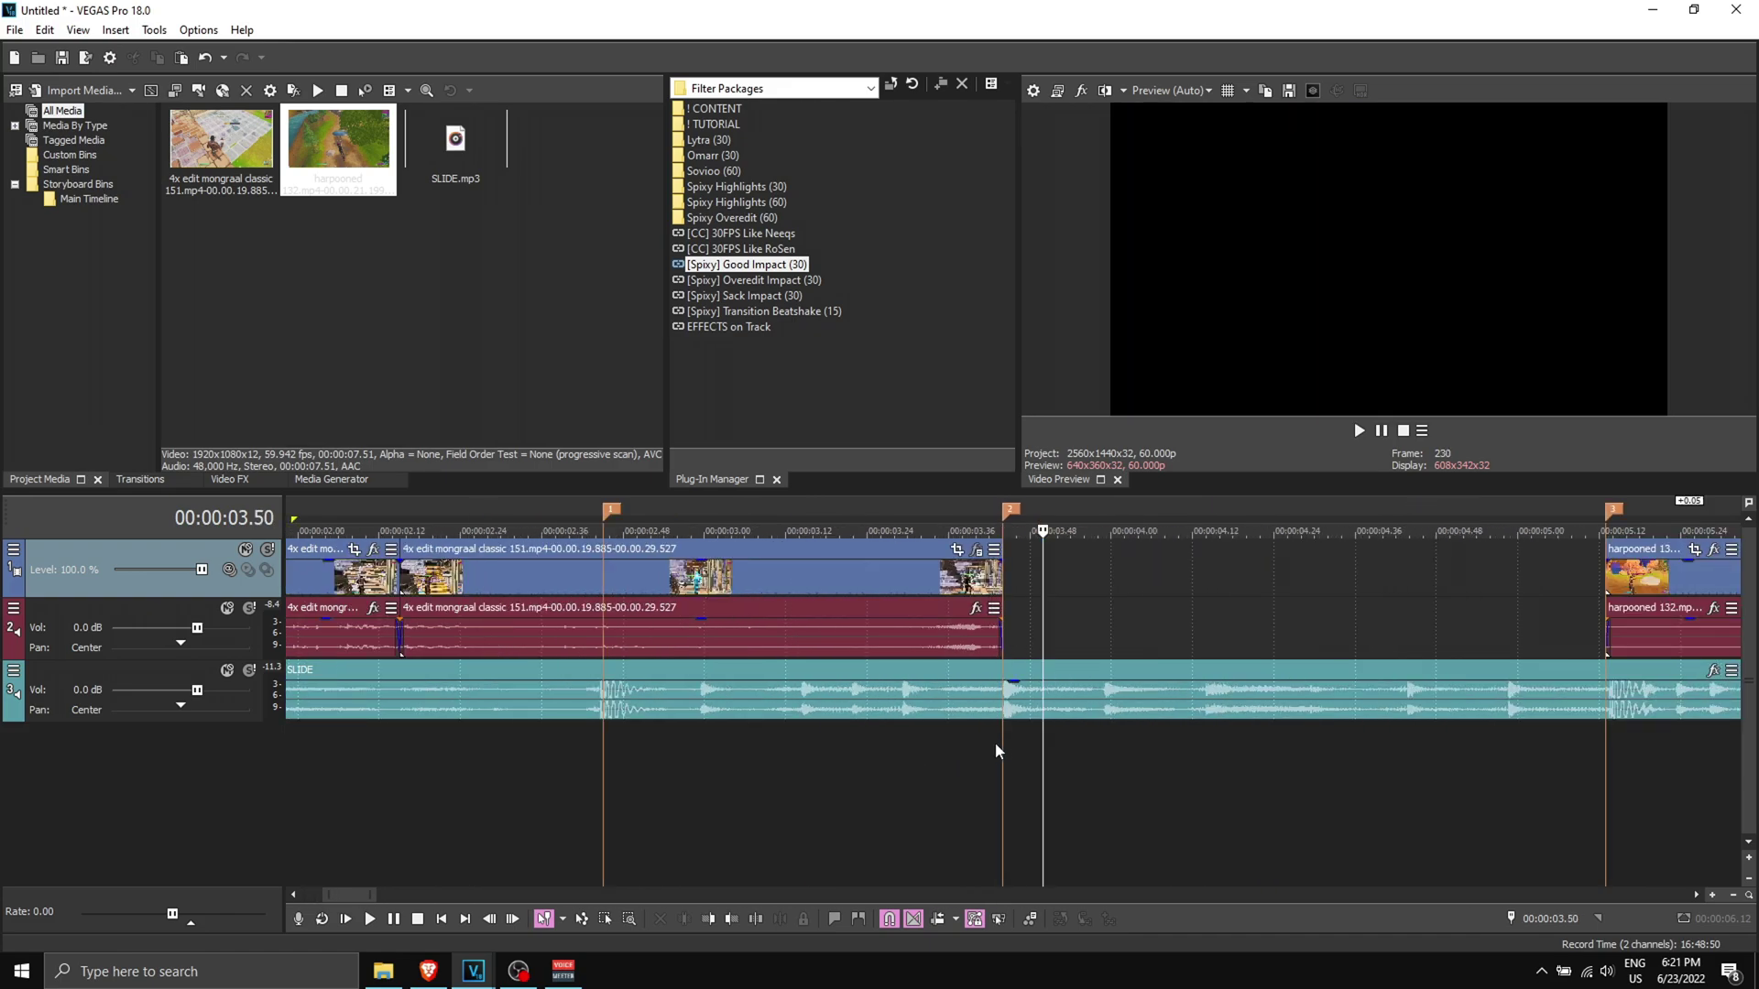
key("Left")
scroll(1191, 612, "up", 2)
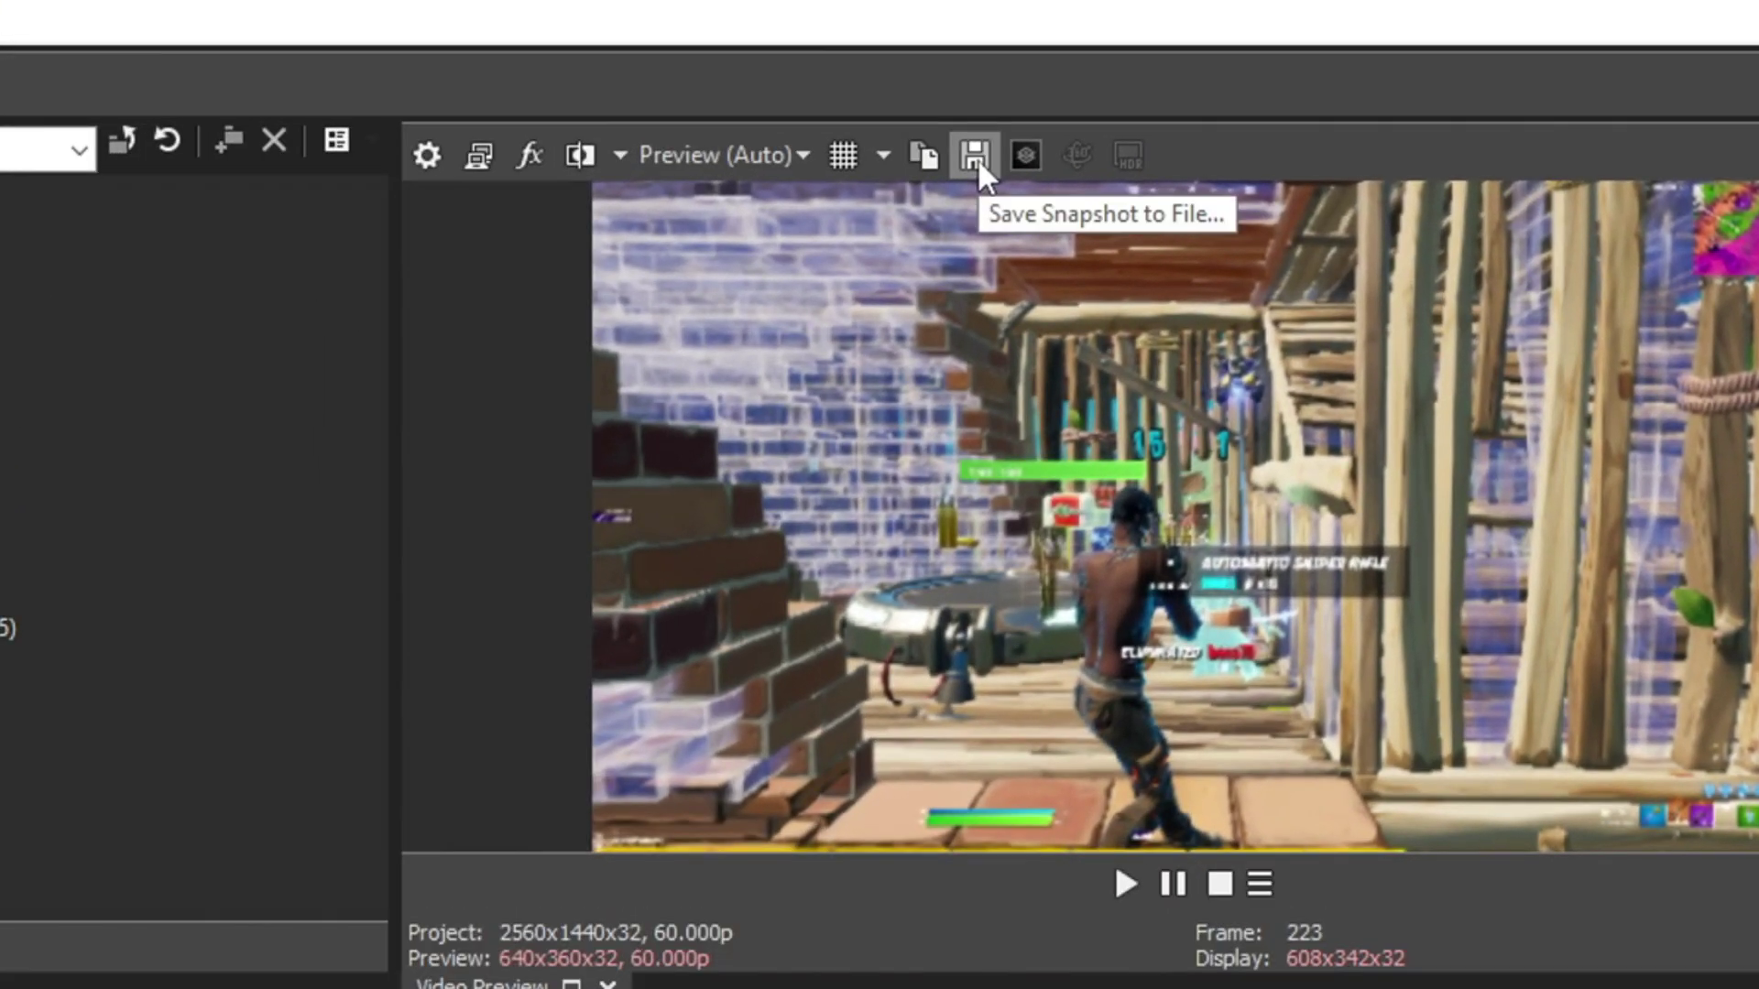
left_click(1288, 90)
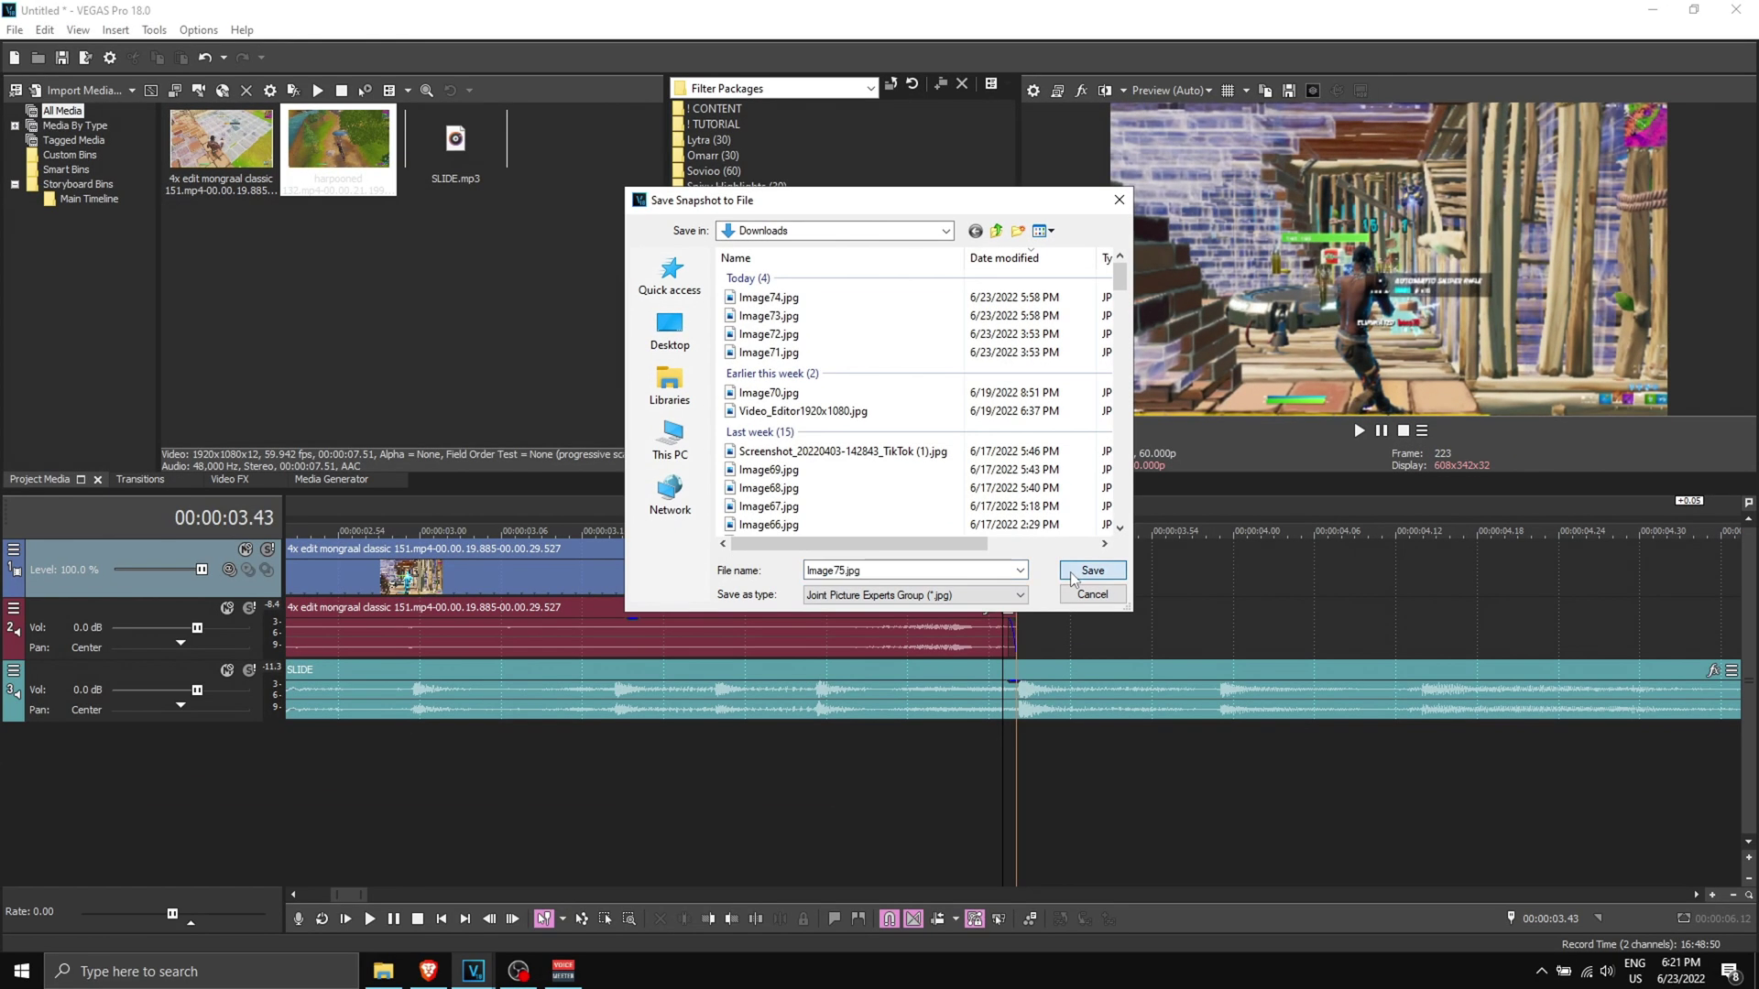
left_click(1088, 574)
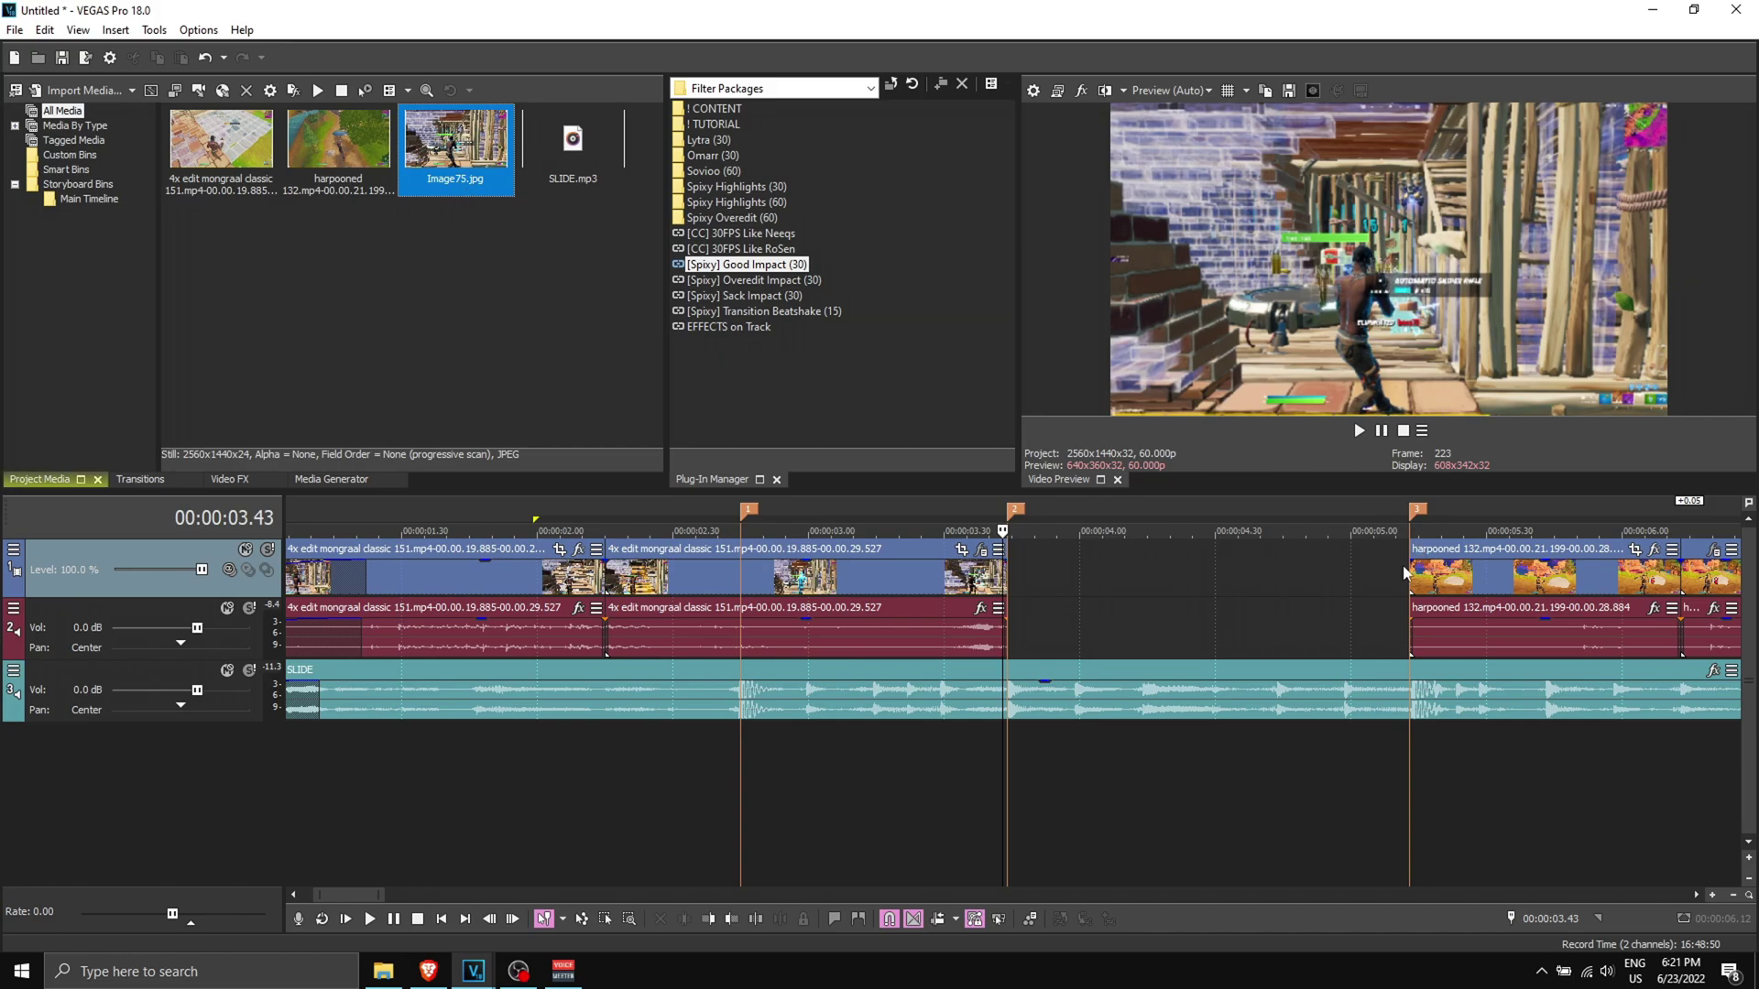
Save the harpooned clip's first frame as Image76.jpg.
left_click(1412, 572)
scroll(1412, 572, "up", 4)
scroll(1412, 572, "down", 3)
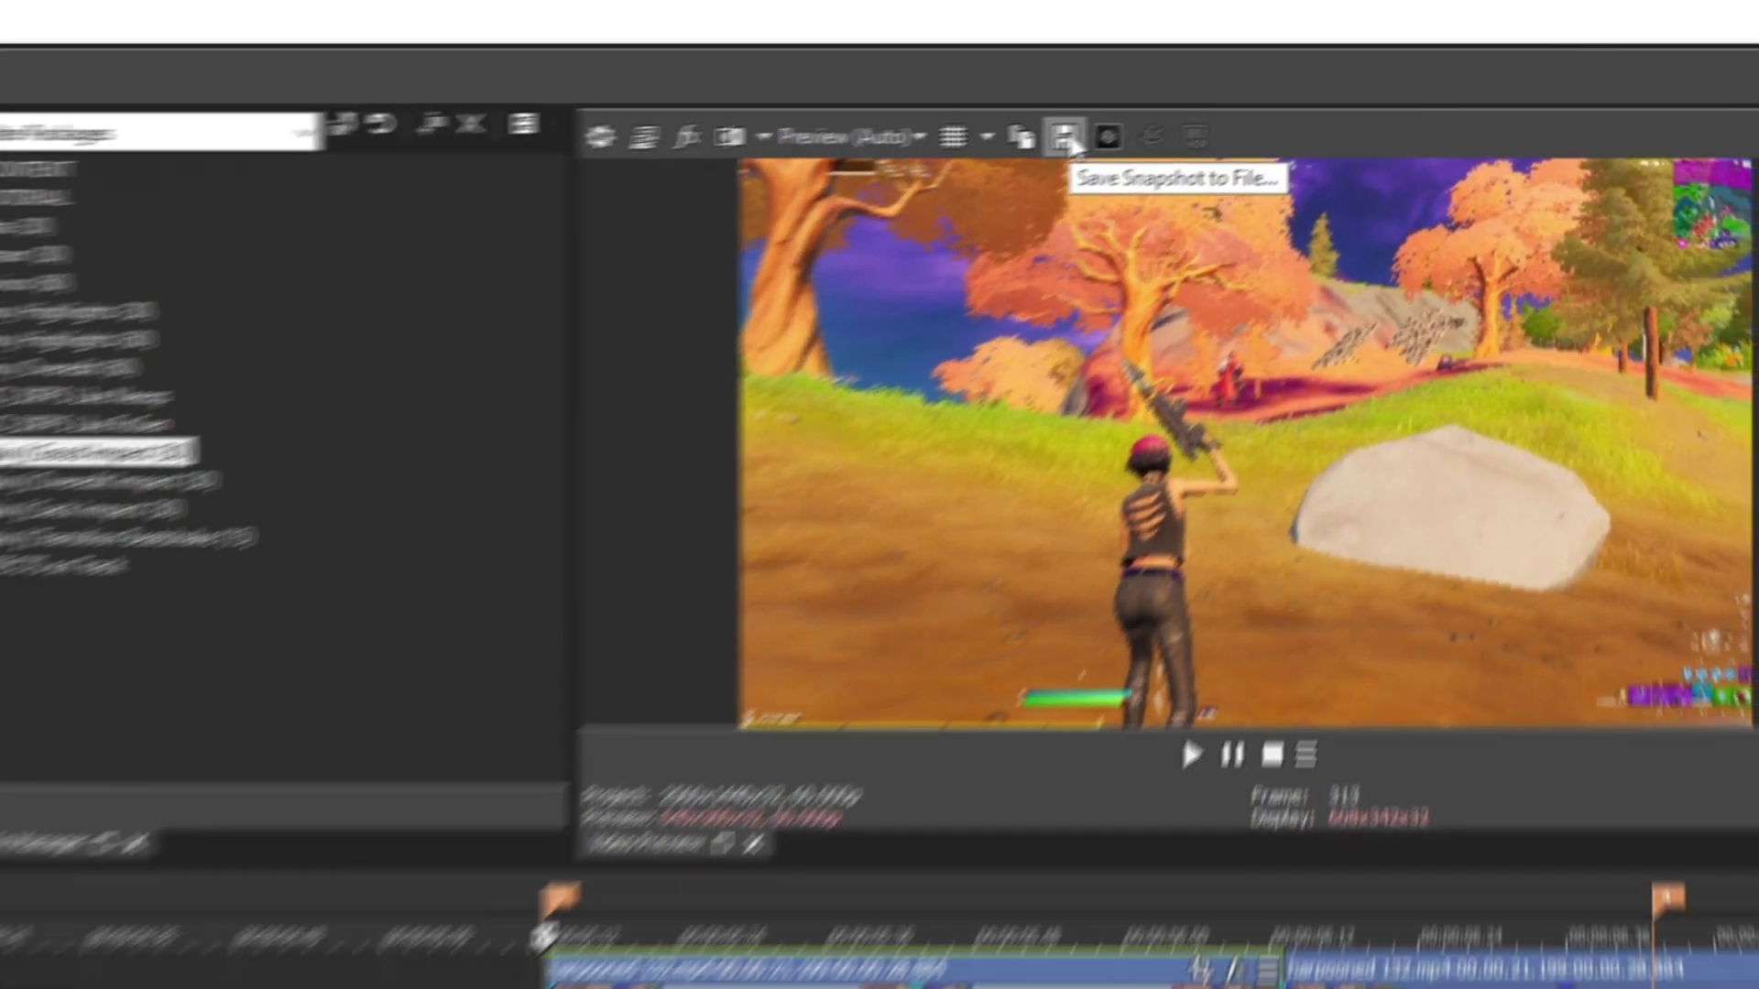
left_click(976, 154)
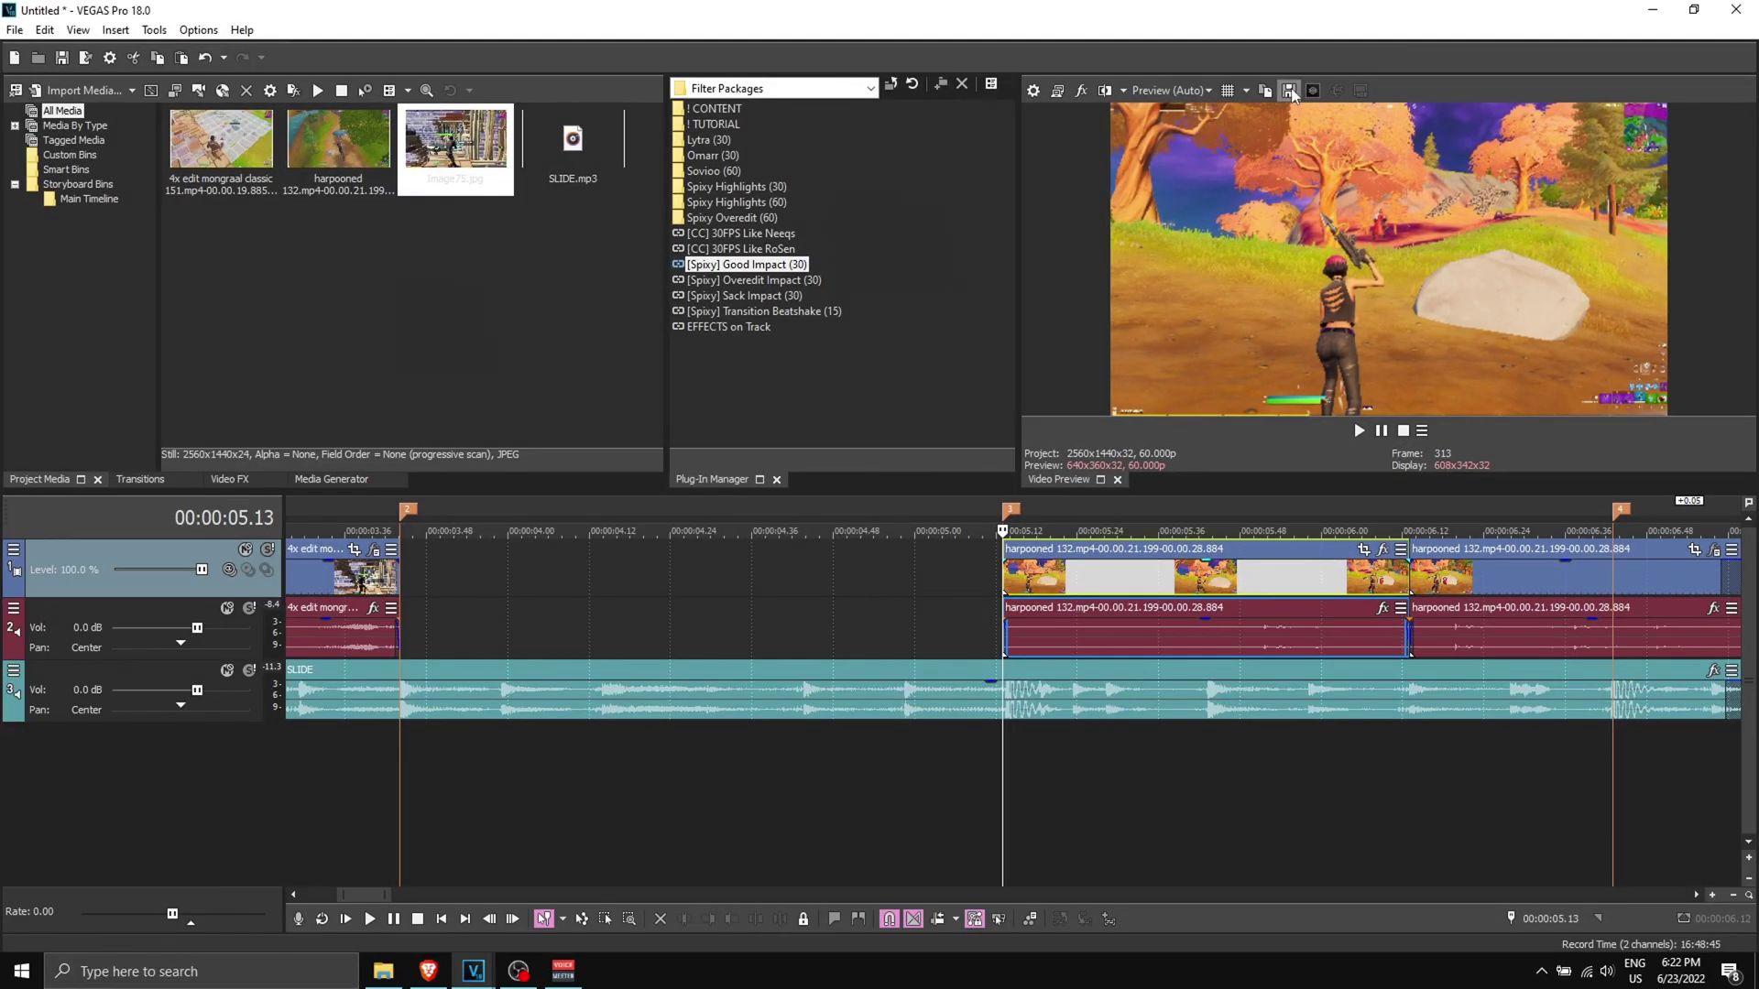
left_click(1096, 572)
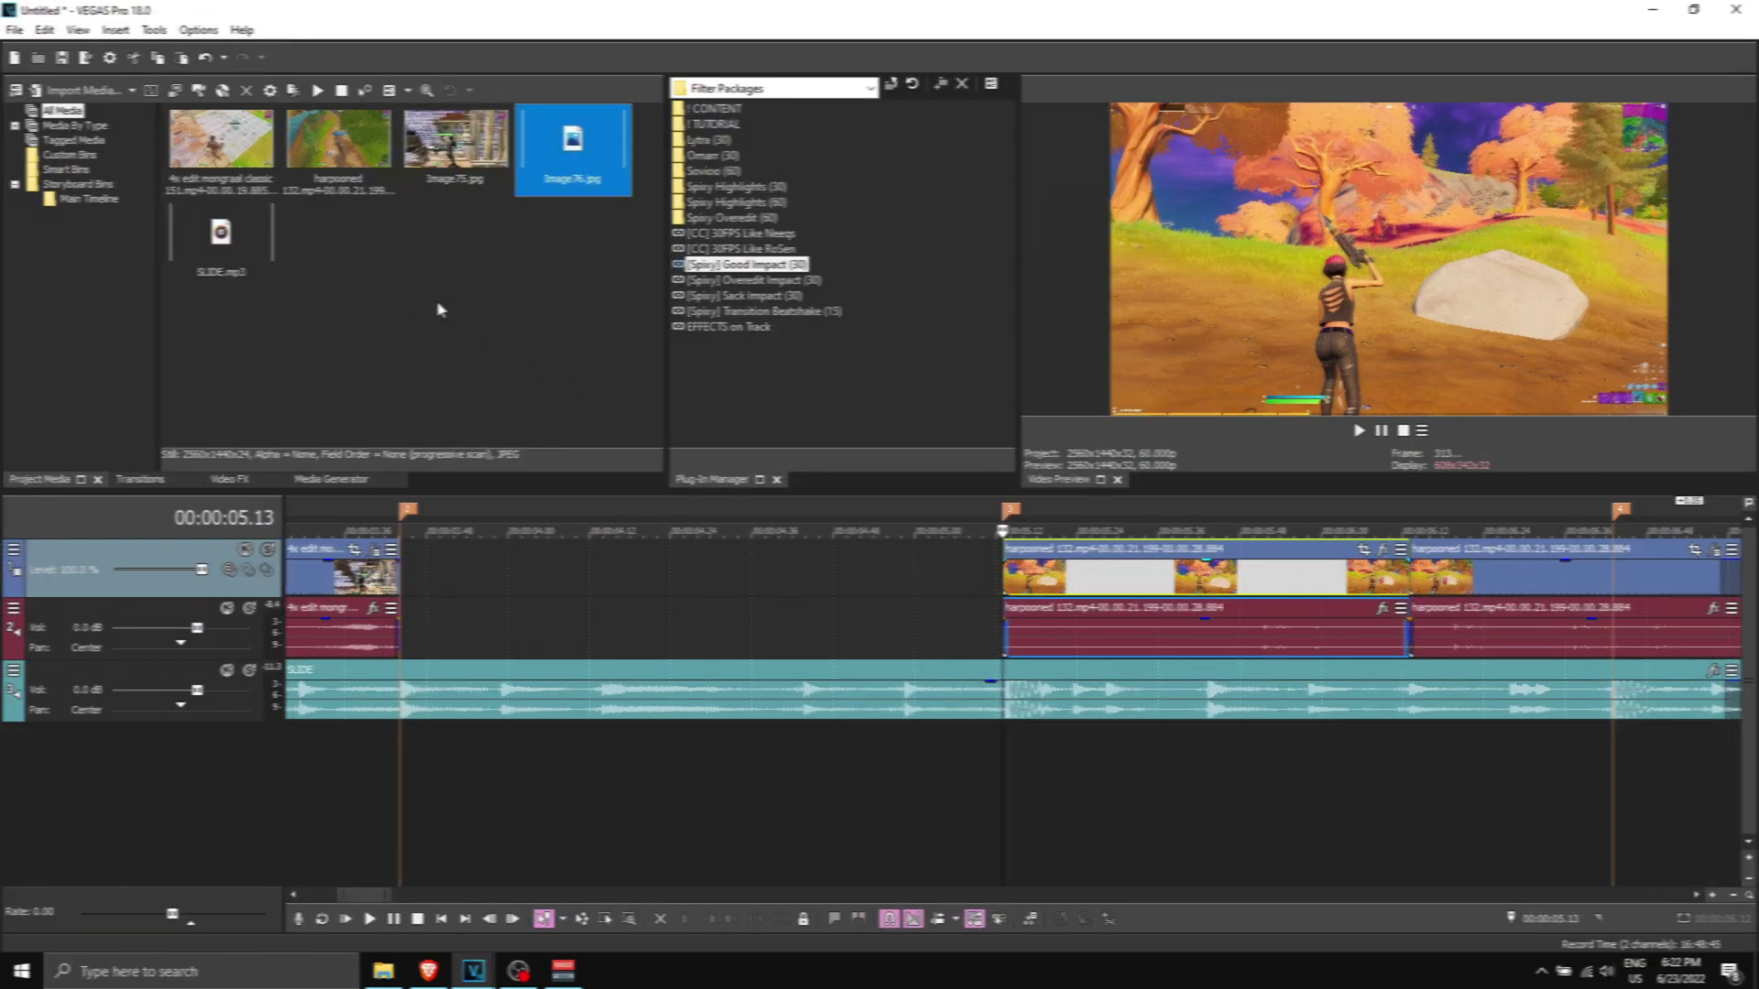
Open the Downloads folder in File Explorer and select Image75.jpg.
key("super+e")
left_click(261, 408)
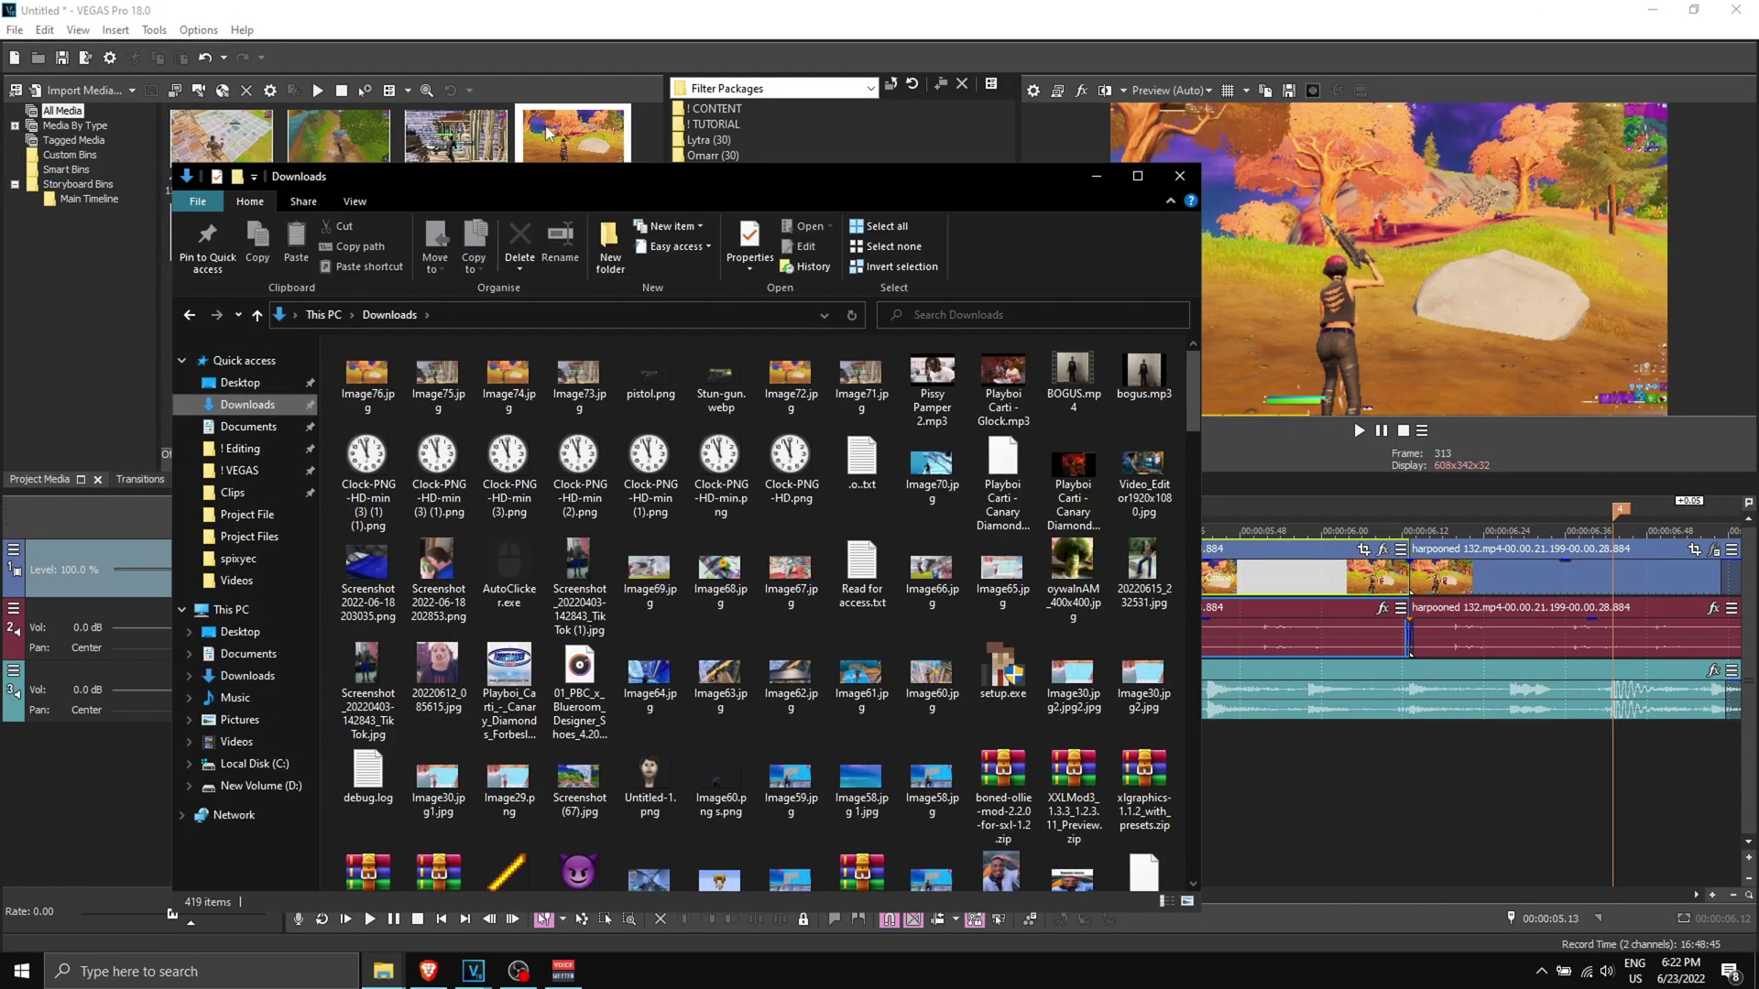
left_click(443, 389)
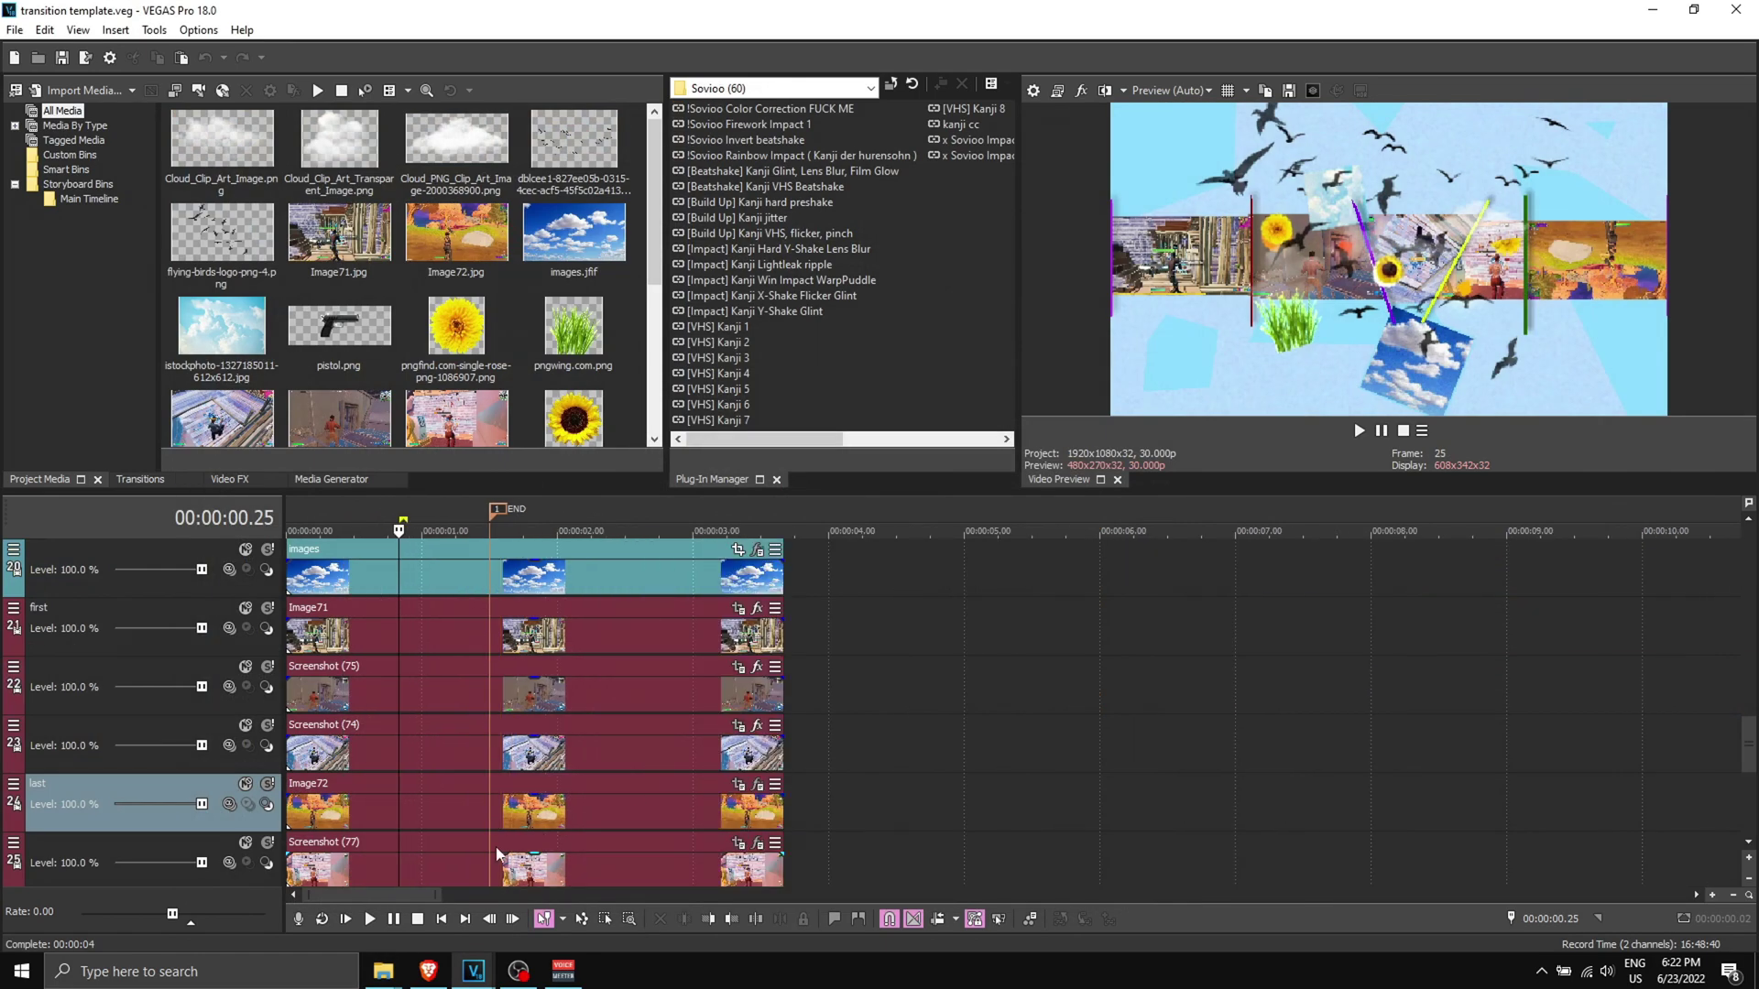
Add Image75.jpg from Downloads to the template and move it onto the first track.
mouse_move(369, 981)
left_click(491, 911)
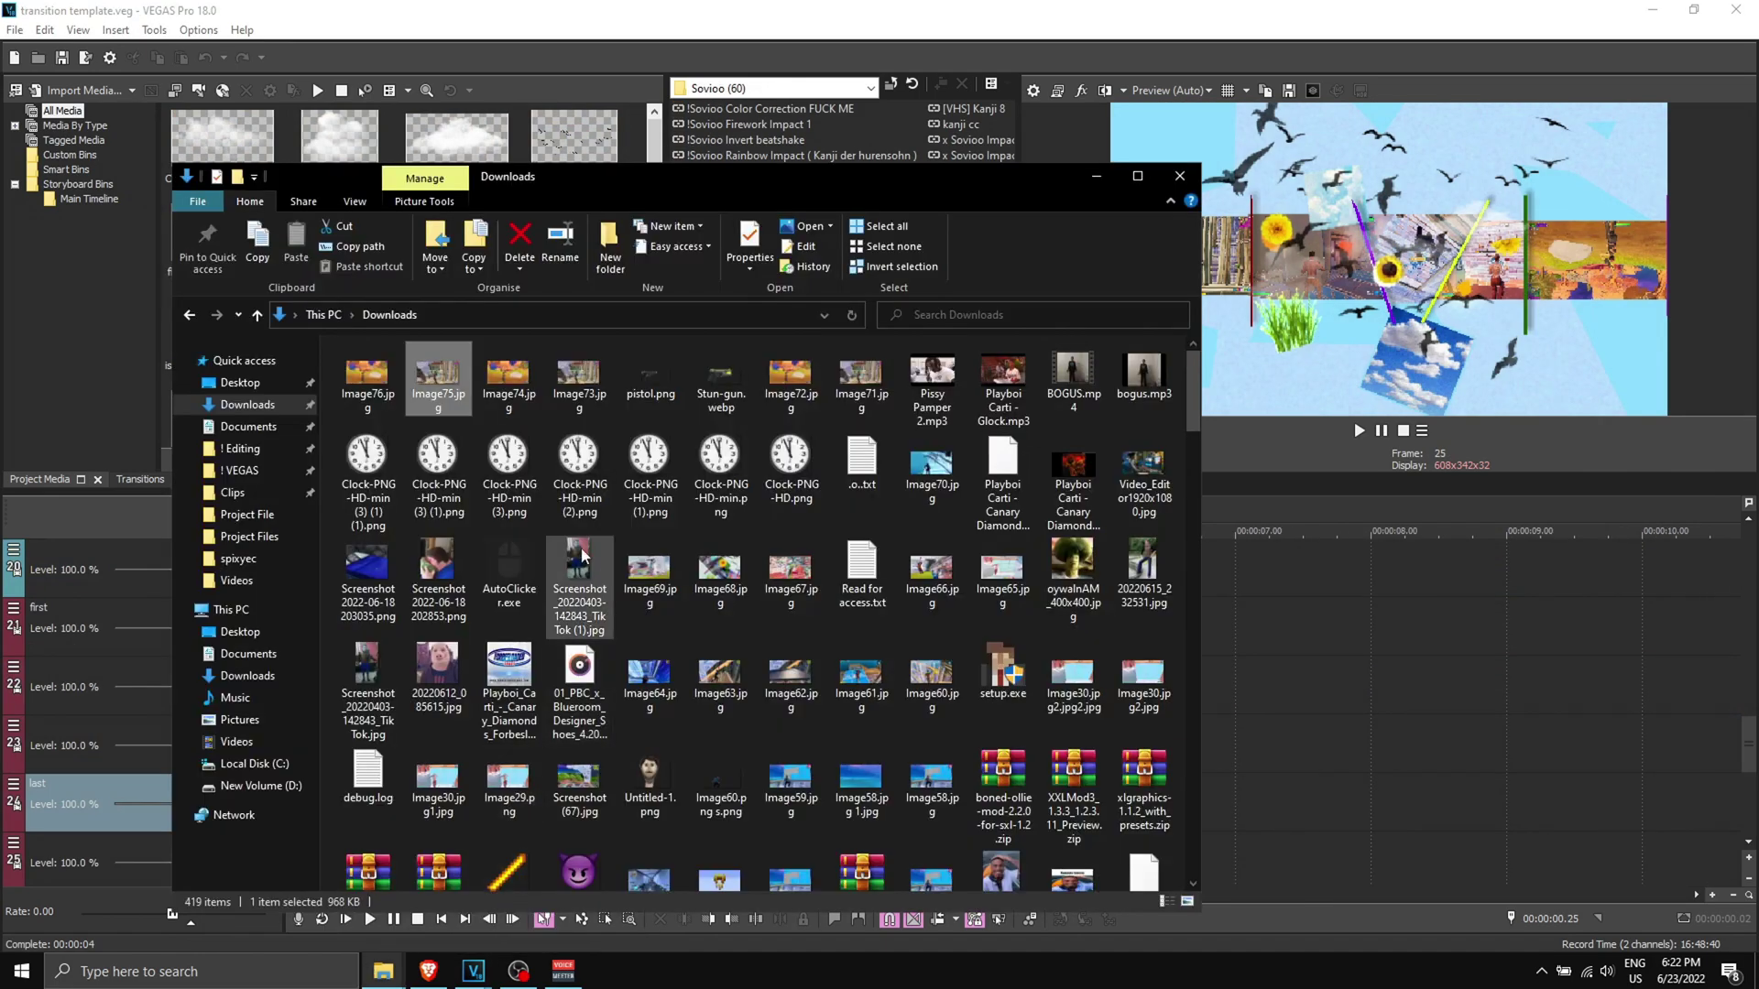
left_click_drag(450, 396, 1281, 708)
left_click(1280, 708)
scroll(932, 667, "down", 3)
scroll(1028, 701, "up", 2)
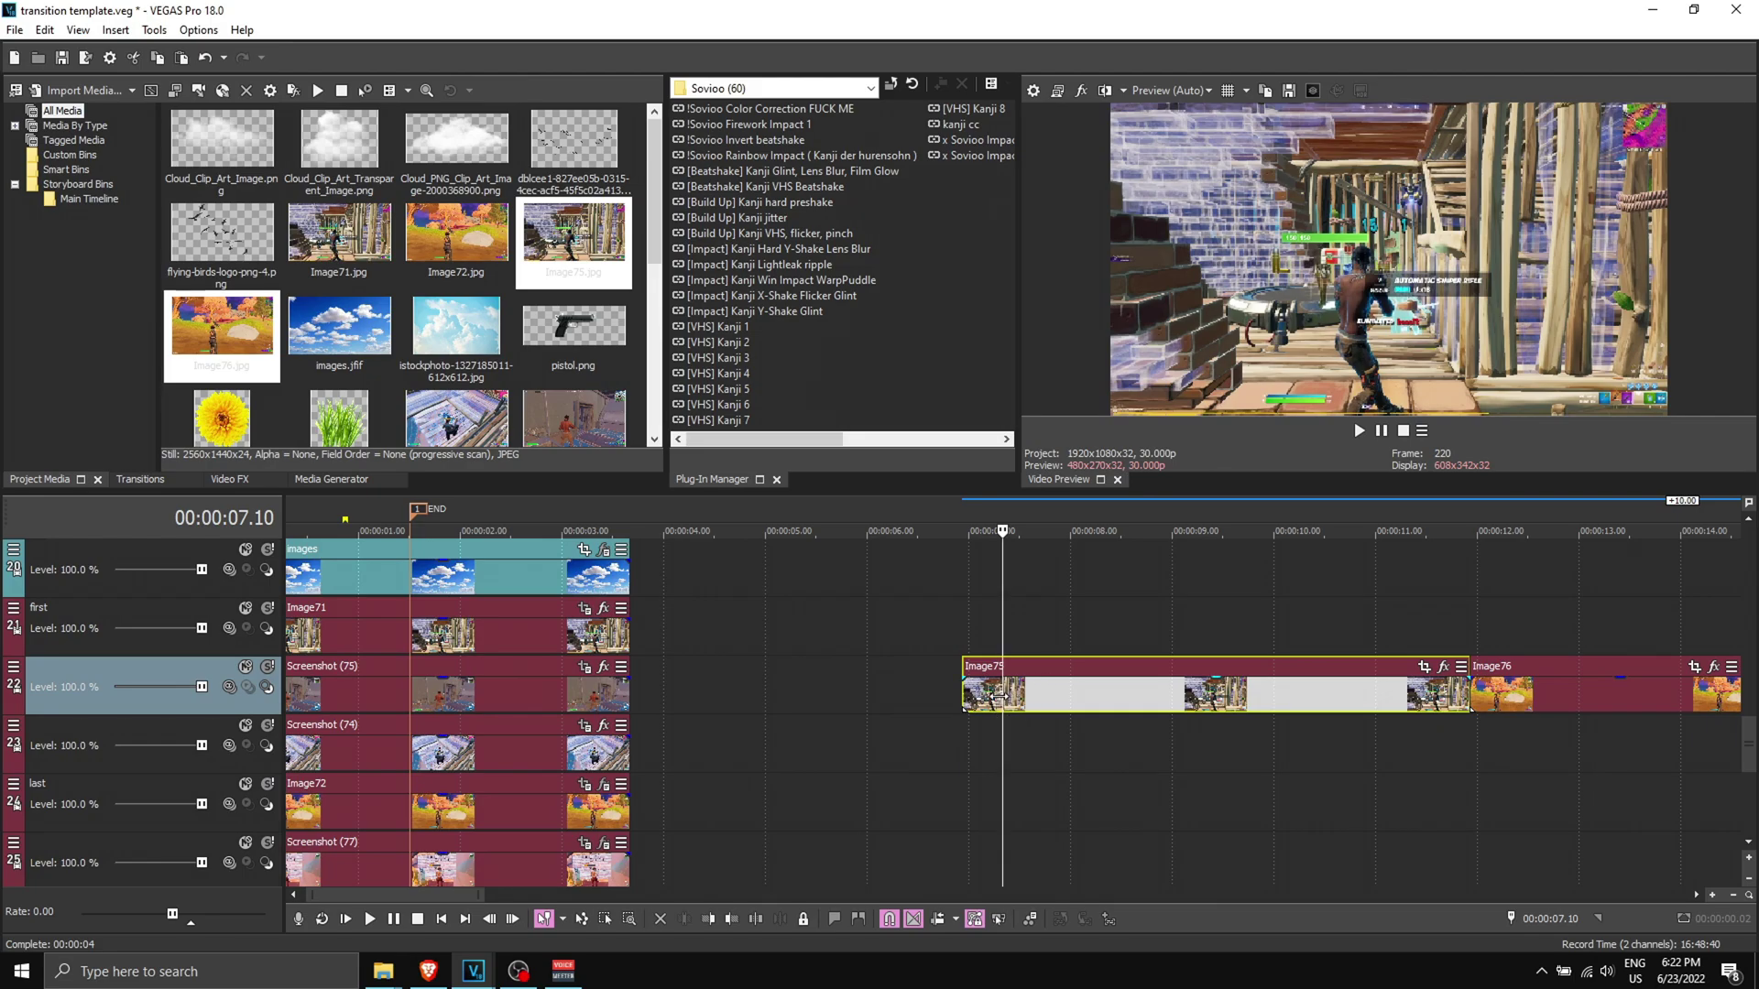
left_click_drag(1047, 710, 793, 652)
Copy the Image71 event and paste its event attributes onto Image75.
left_click(459, 641)
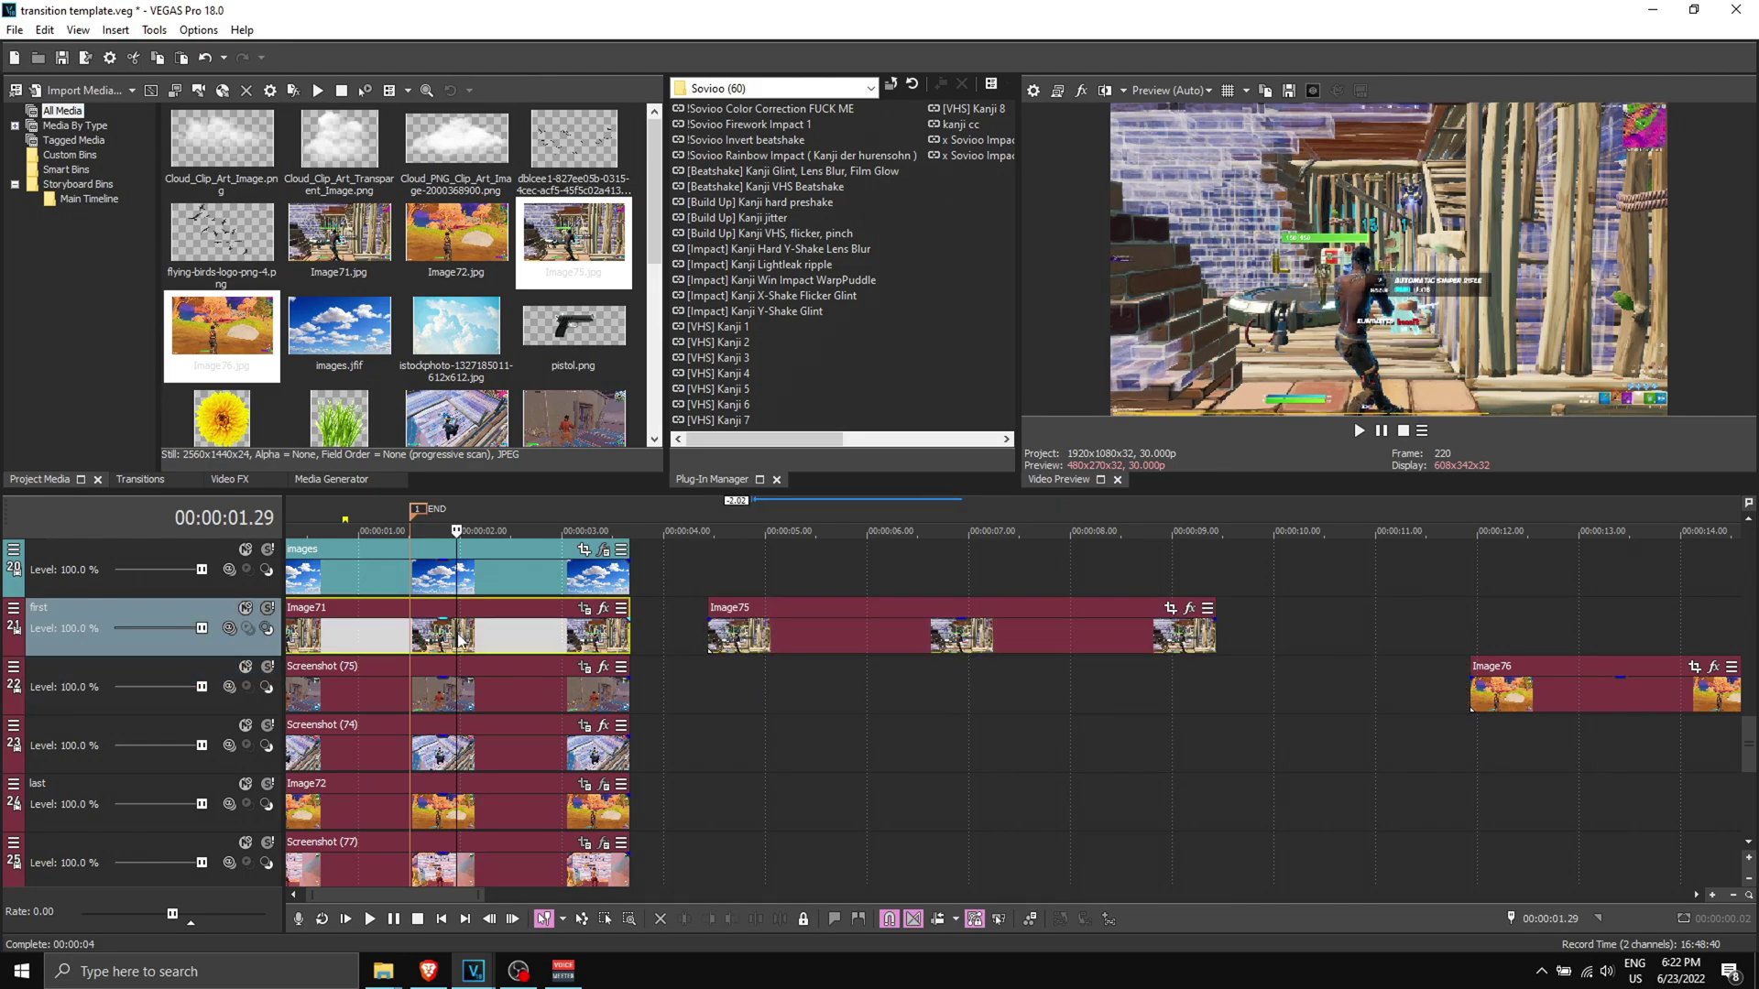
scroll(643, 683, "down", 1)
scroll(767, 707, "up", 2)
scroll(688, 704, "down", 1)
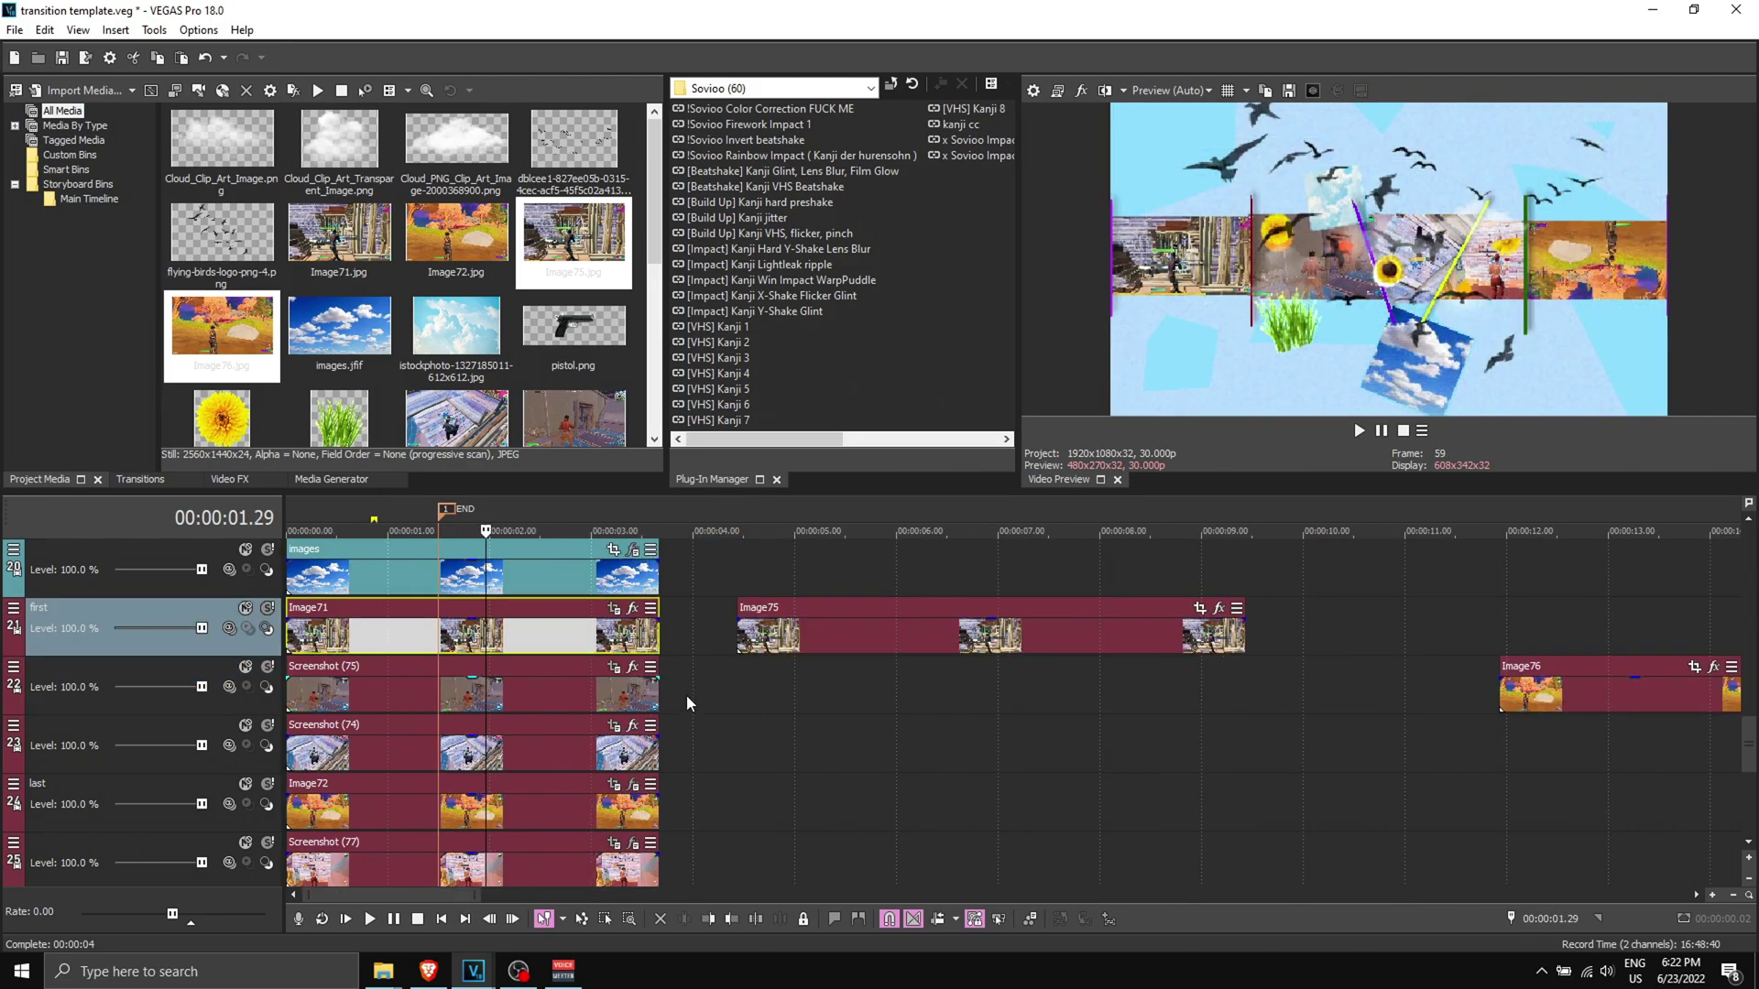
right_click(451, 641)
left_click(513, 390)
left_click(843, 635)
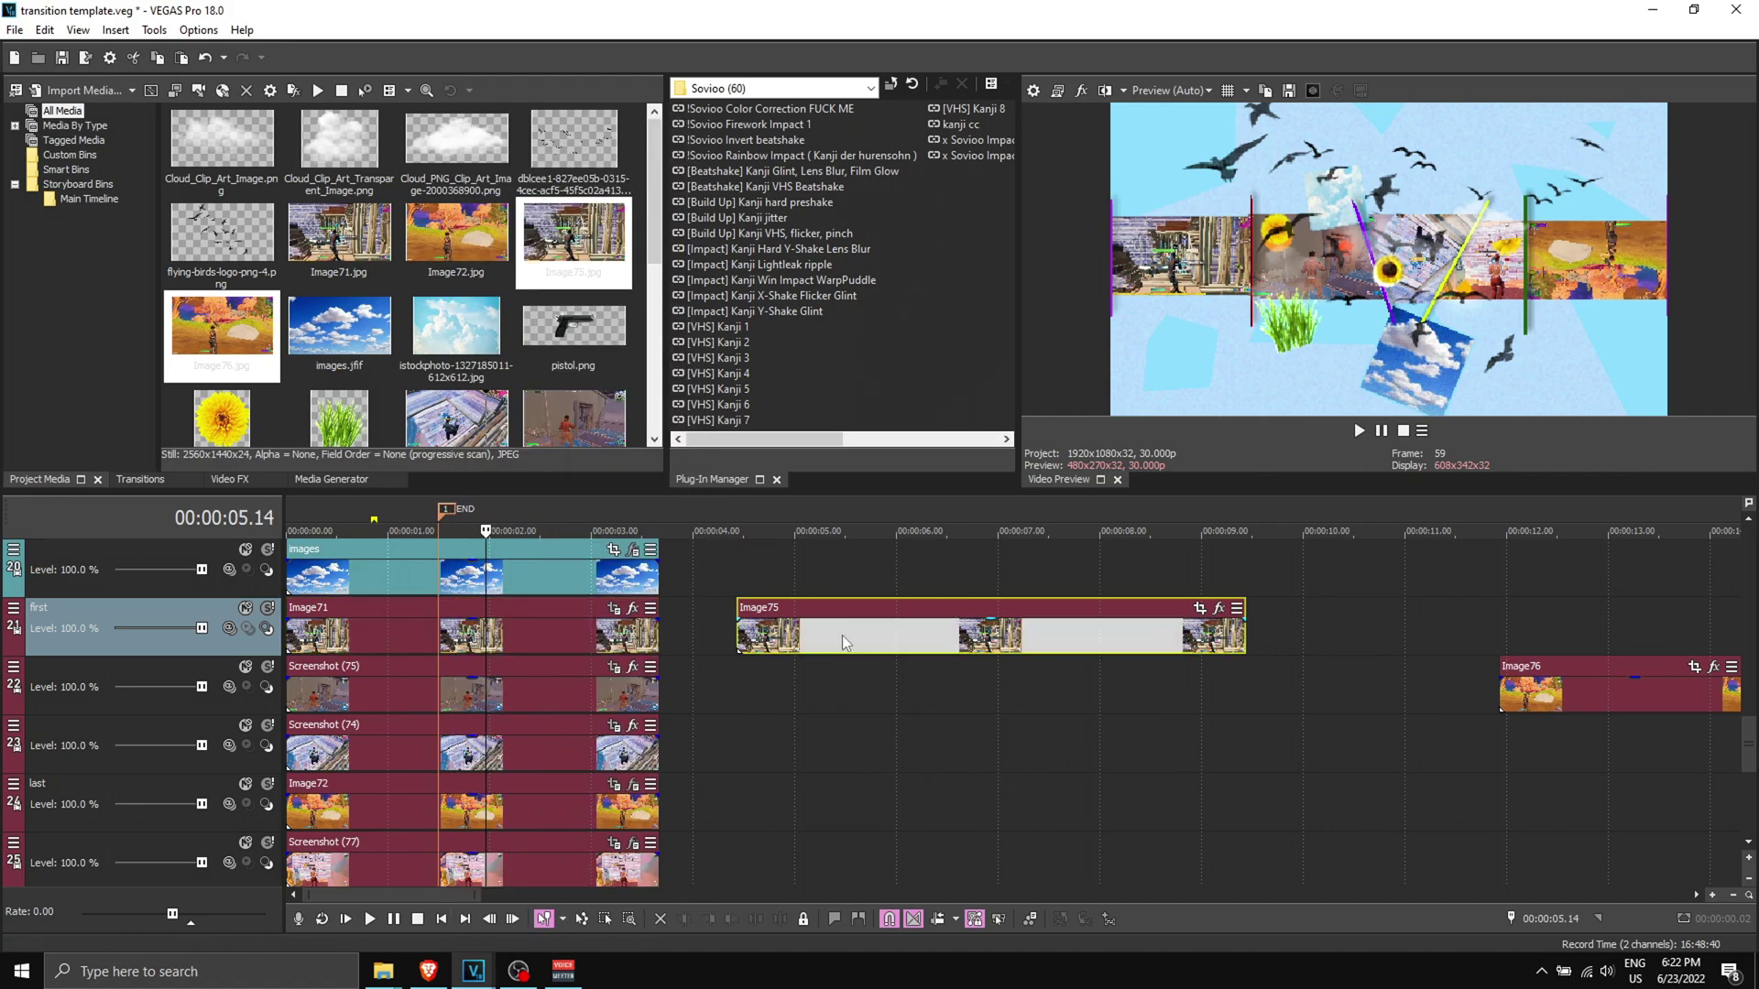
right_click(843, 634)
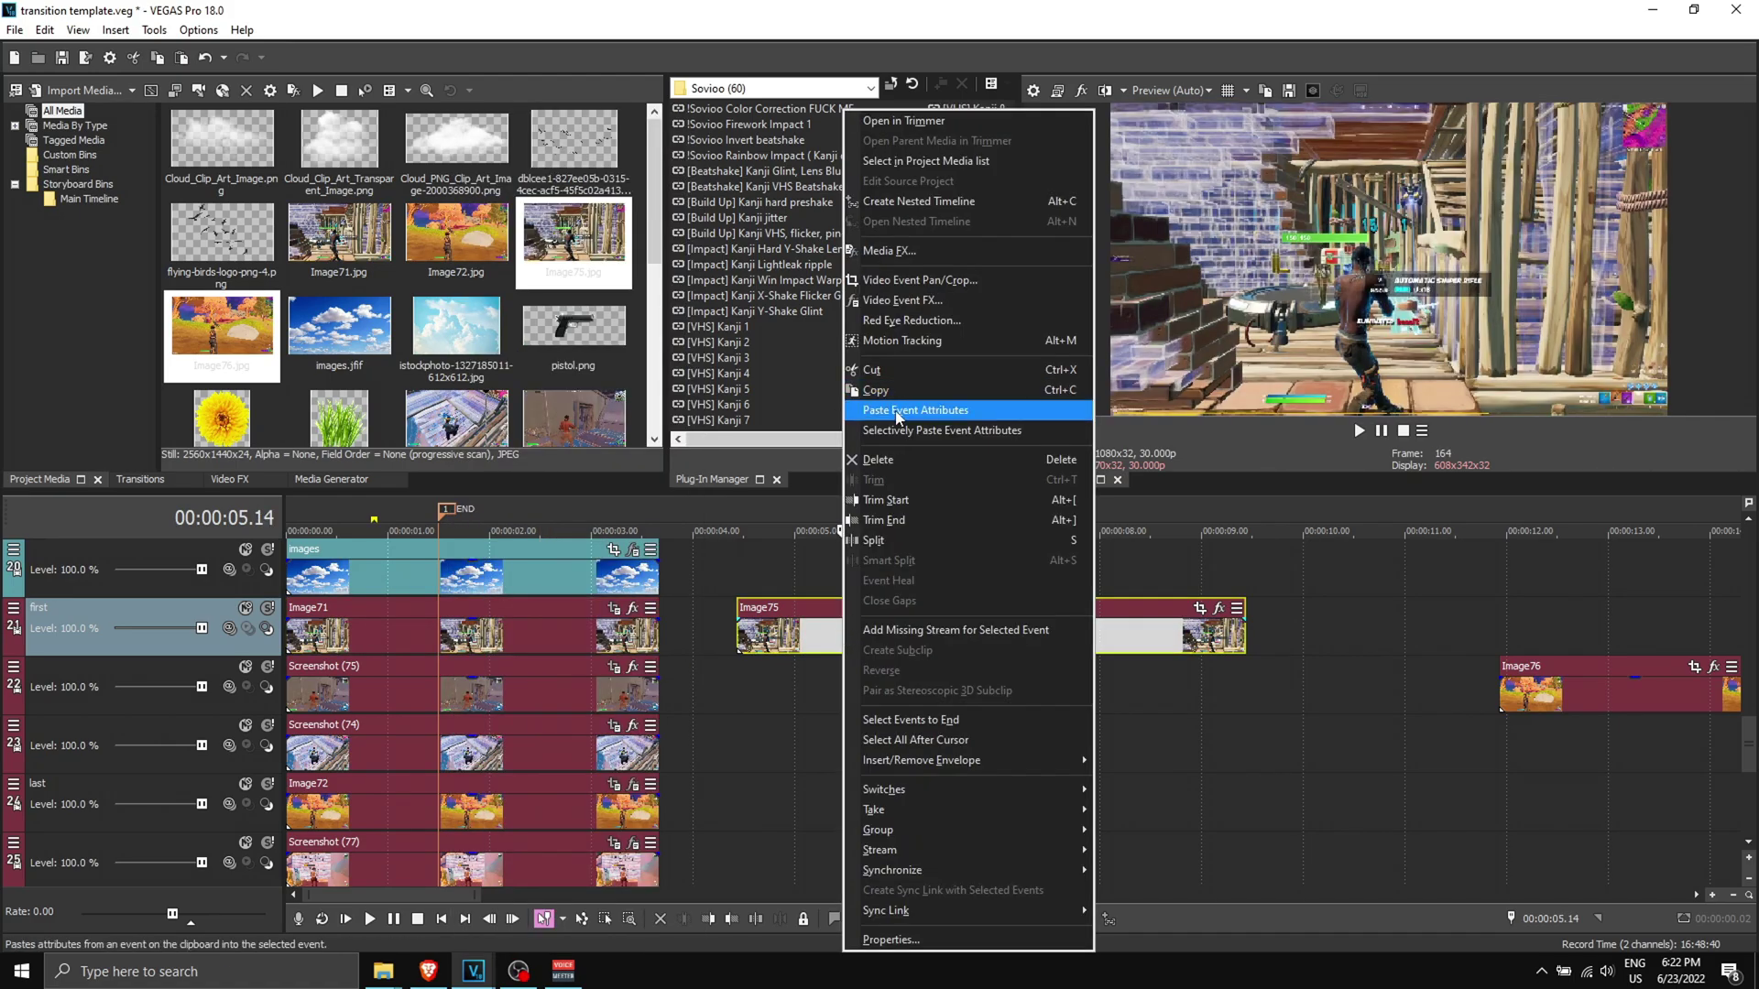
left_click(898, 410)
Delete Image71, move Image75 to the track start, and trim it to match the other tracks.
left_click(542, 651)
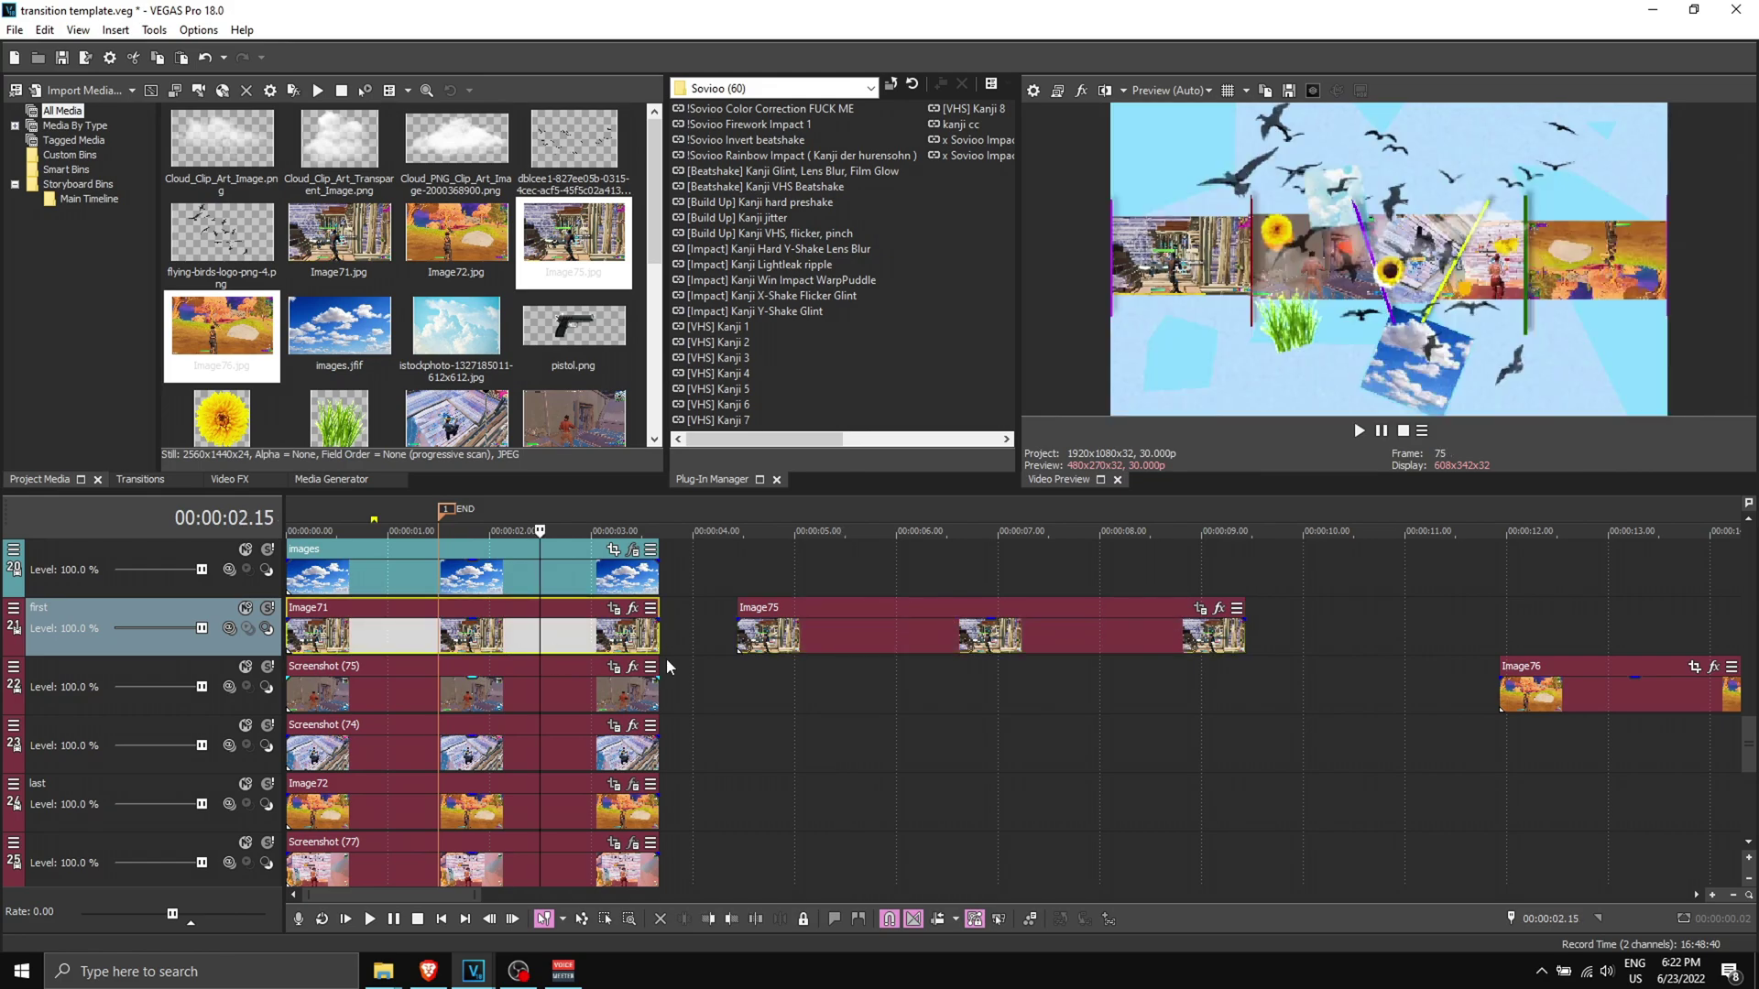
key("Delete")
left_click_drag(772, 649, 308, 626)
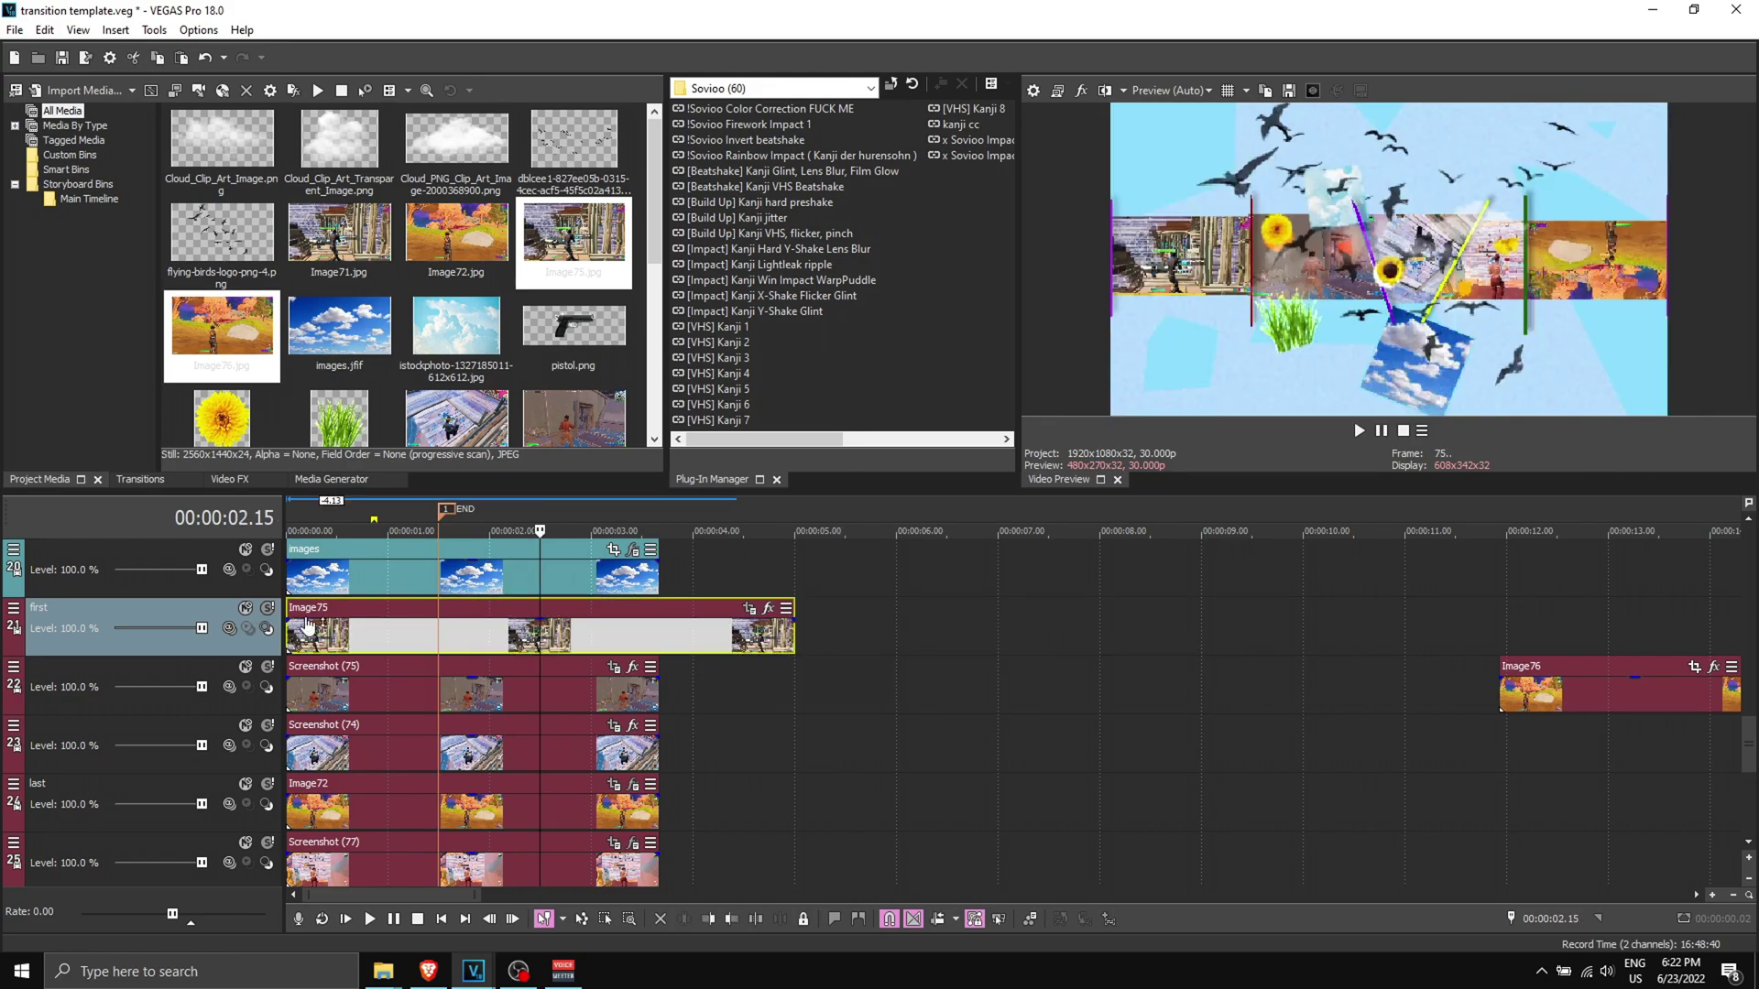
left_click_drag(793, 639, 659, 639)
scroll(669, 647, "down", 2)
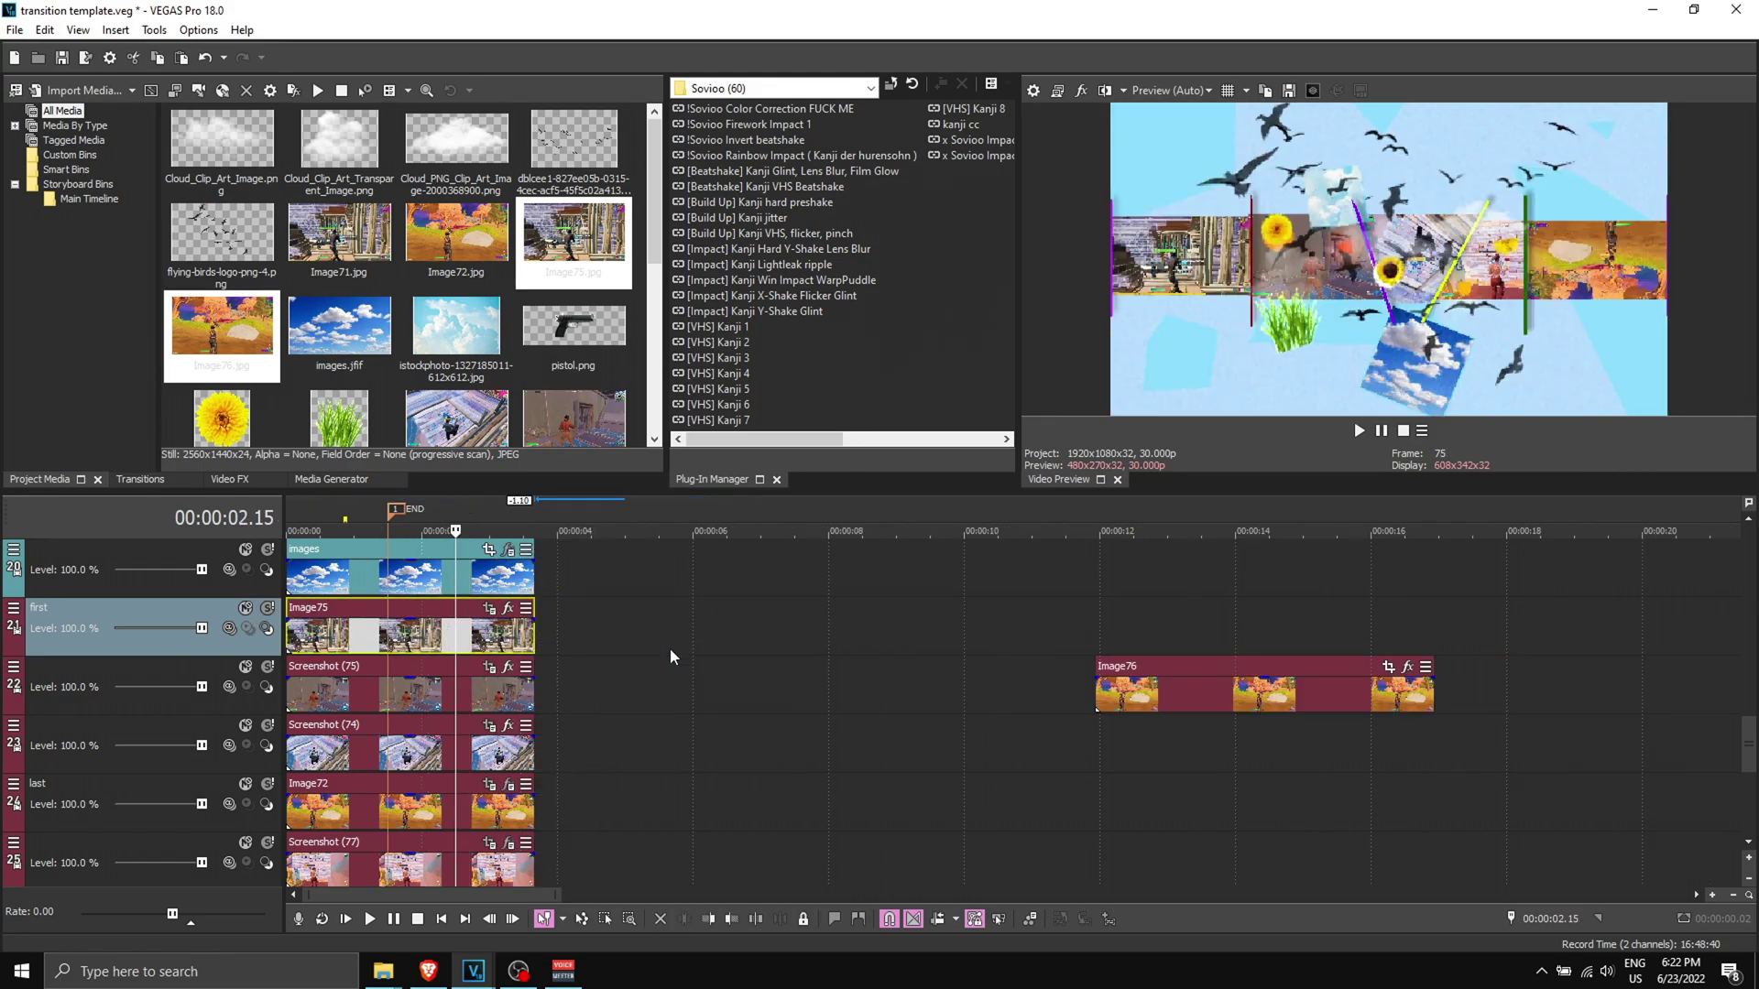
key("Home")
Move the Image76 event down onto the track named last.
left_click(1099, 696)
left_click_drag(638, 810, 634, 810)
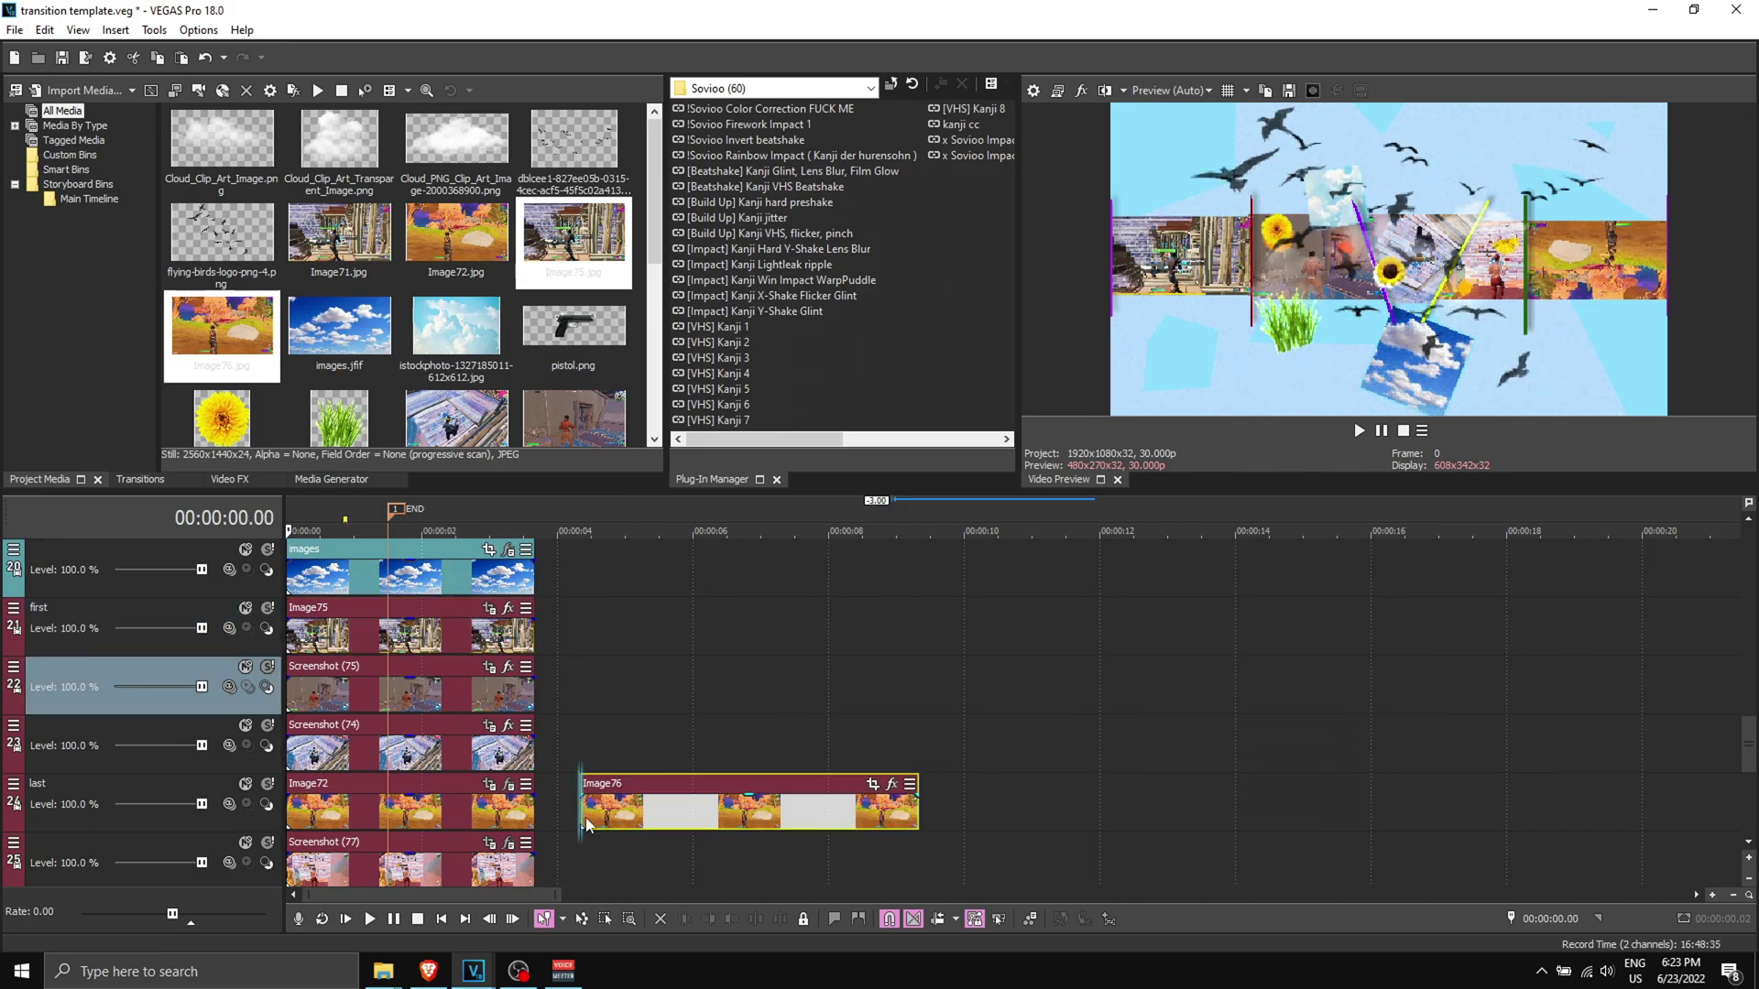
left_click(587, 825)
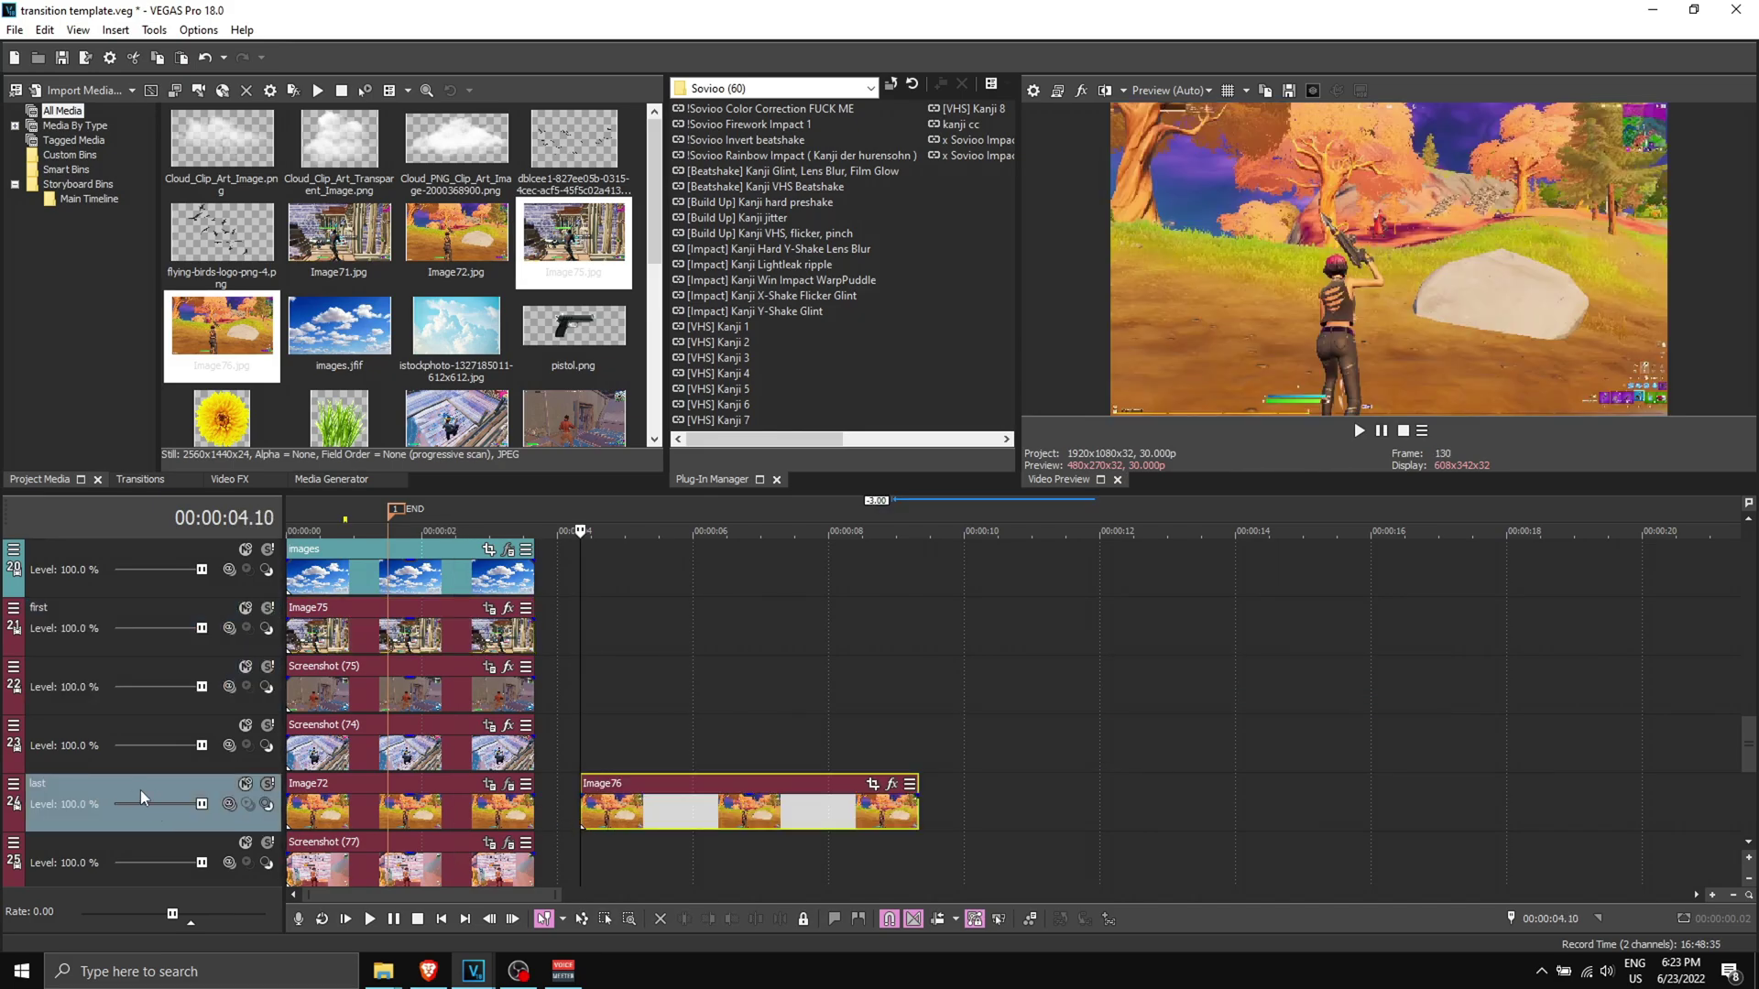
double_click(41, 787)
key("Return")
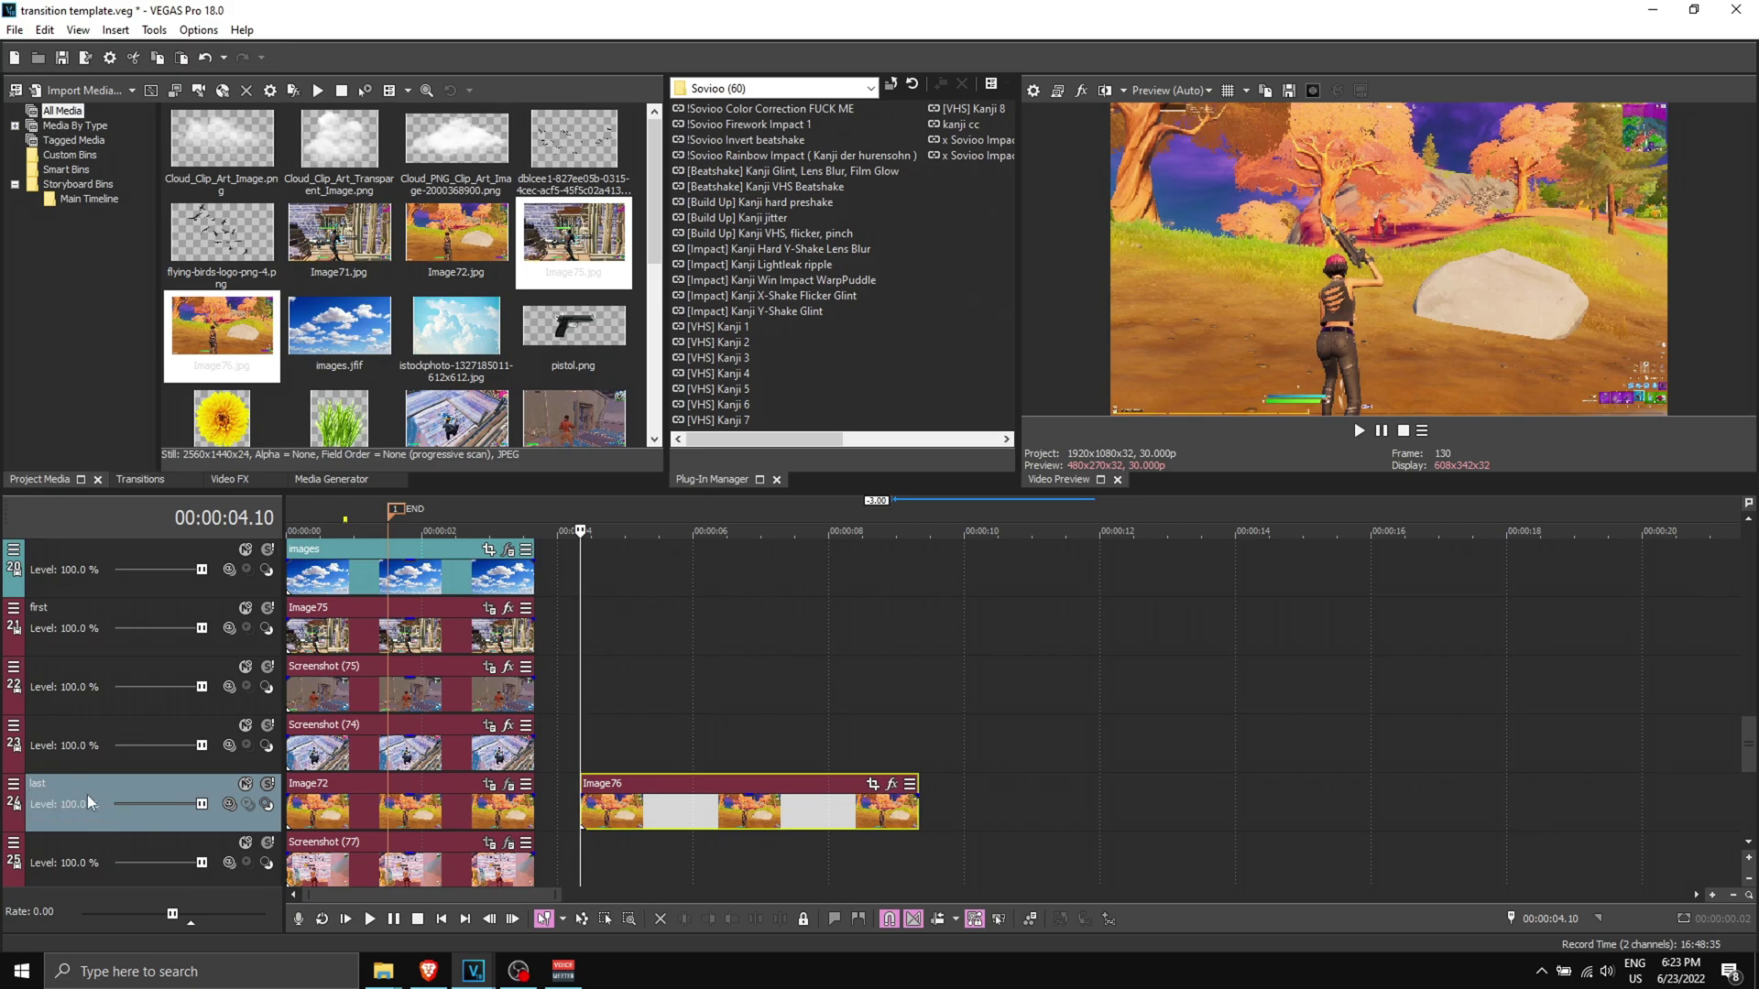
Copy the Image72 event and paste its event attributes onto Image76.
right_click(425, 814)
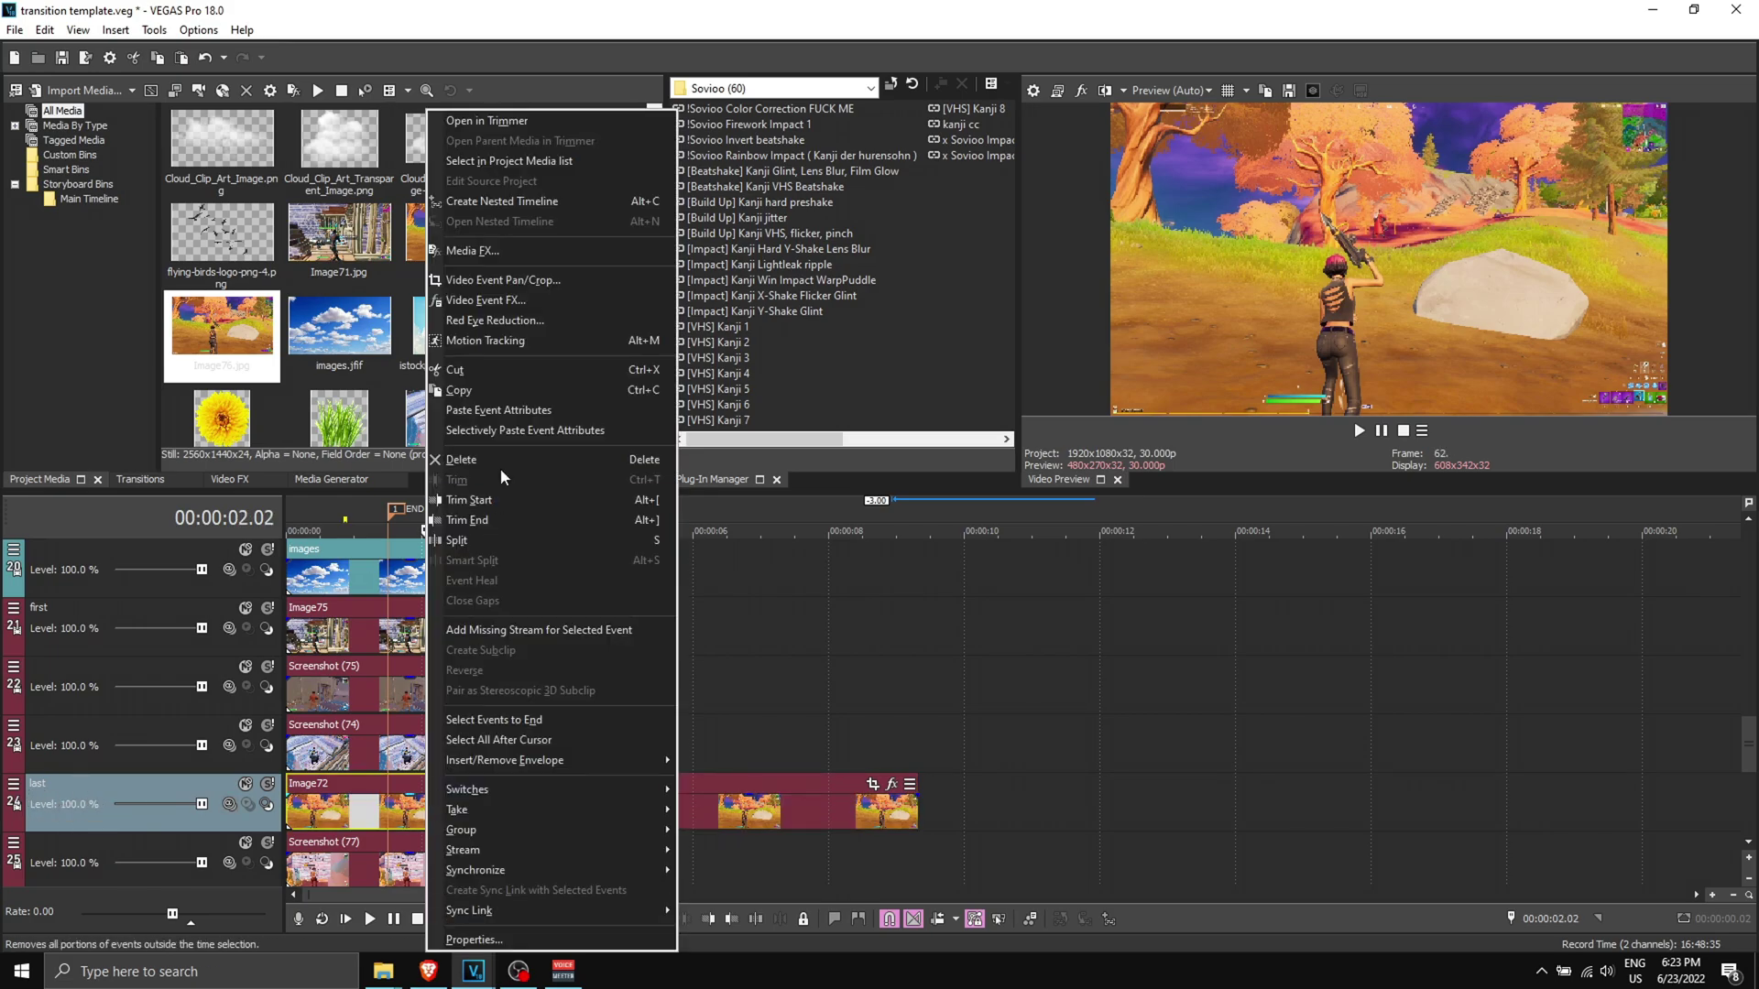
left_click(478, 403)
left_click(635, 811)
right_click(635, 811)
left_click(710, 412)
Delete Image72 and move Image76 to the start of the last track.
left_click(451, 812)
key("Delete")
left_click_drag(608, 815, 541, 818)
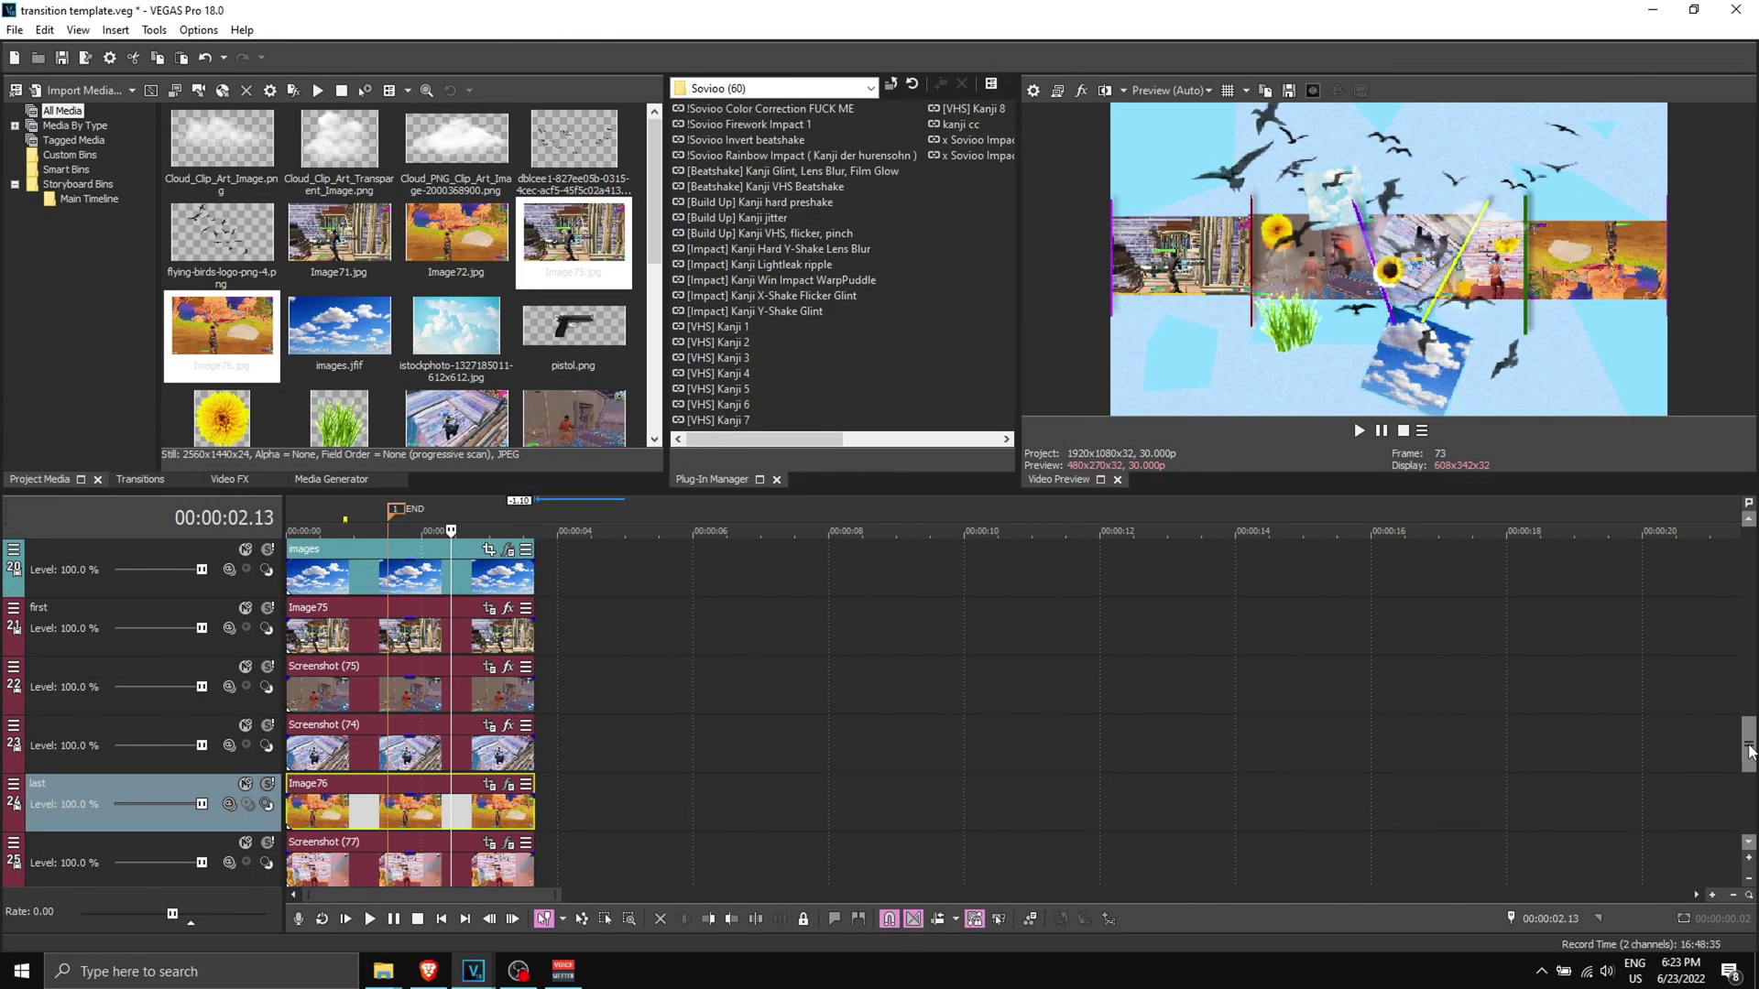
left_click_drag(1751, 755, 1752, 814)
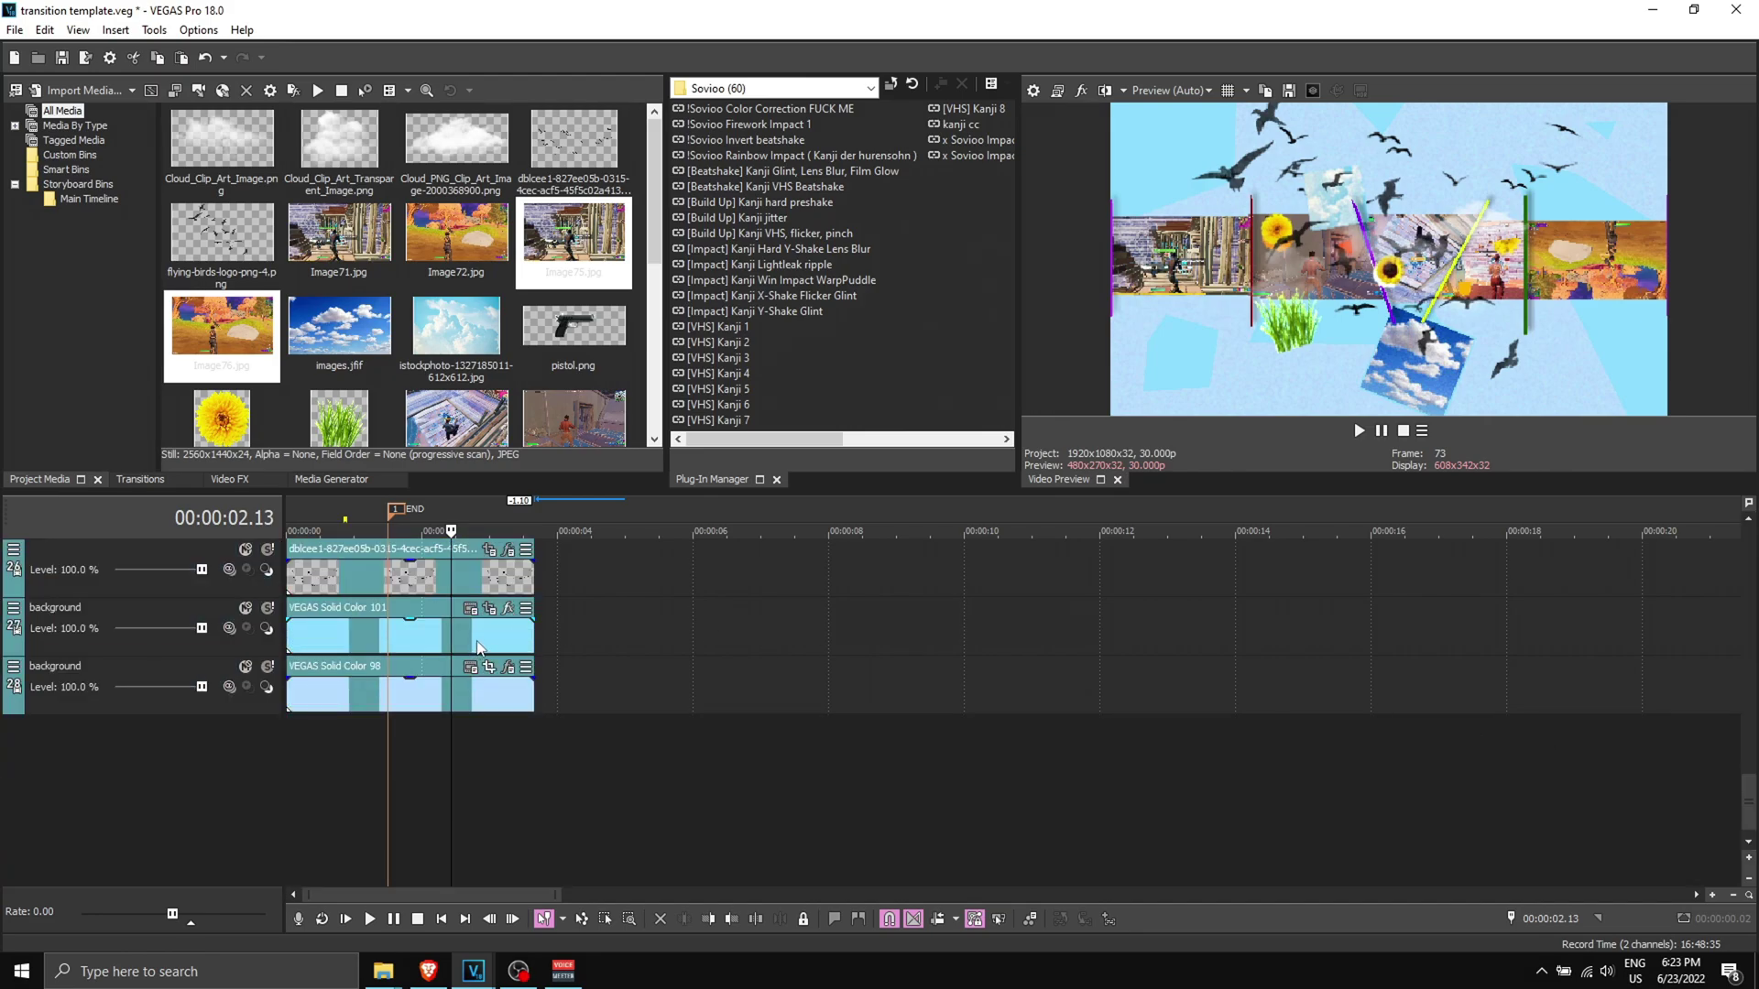
Change the VEGAS Solid Color 101 generator's colour from cyan to dark red.
left_click(471, 610)
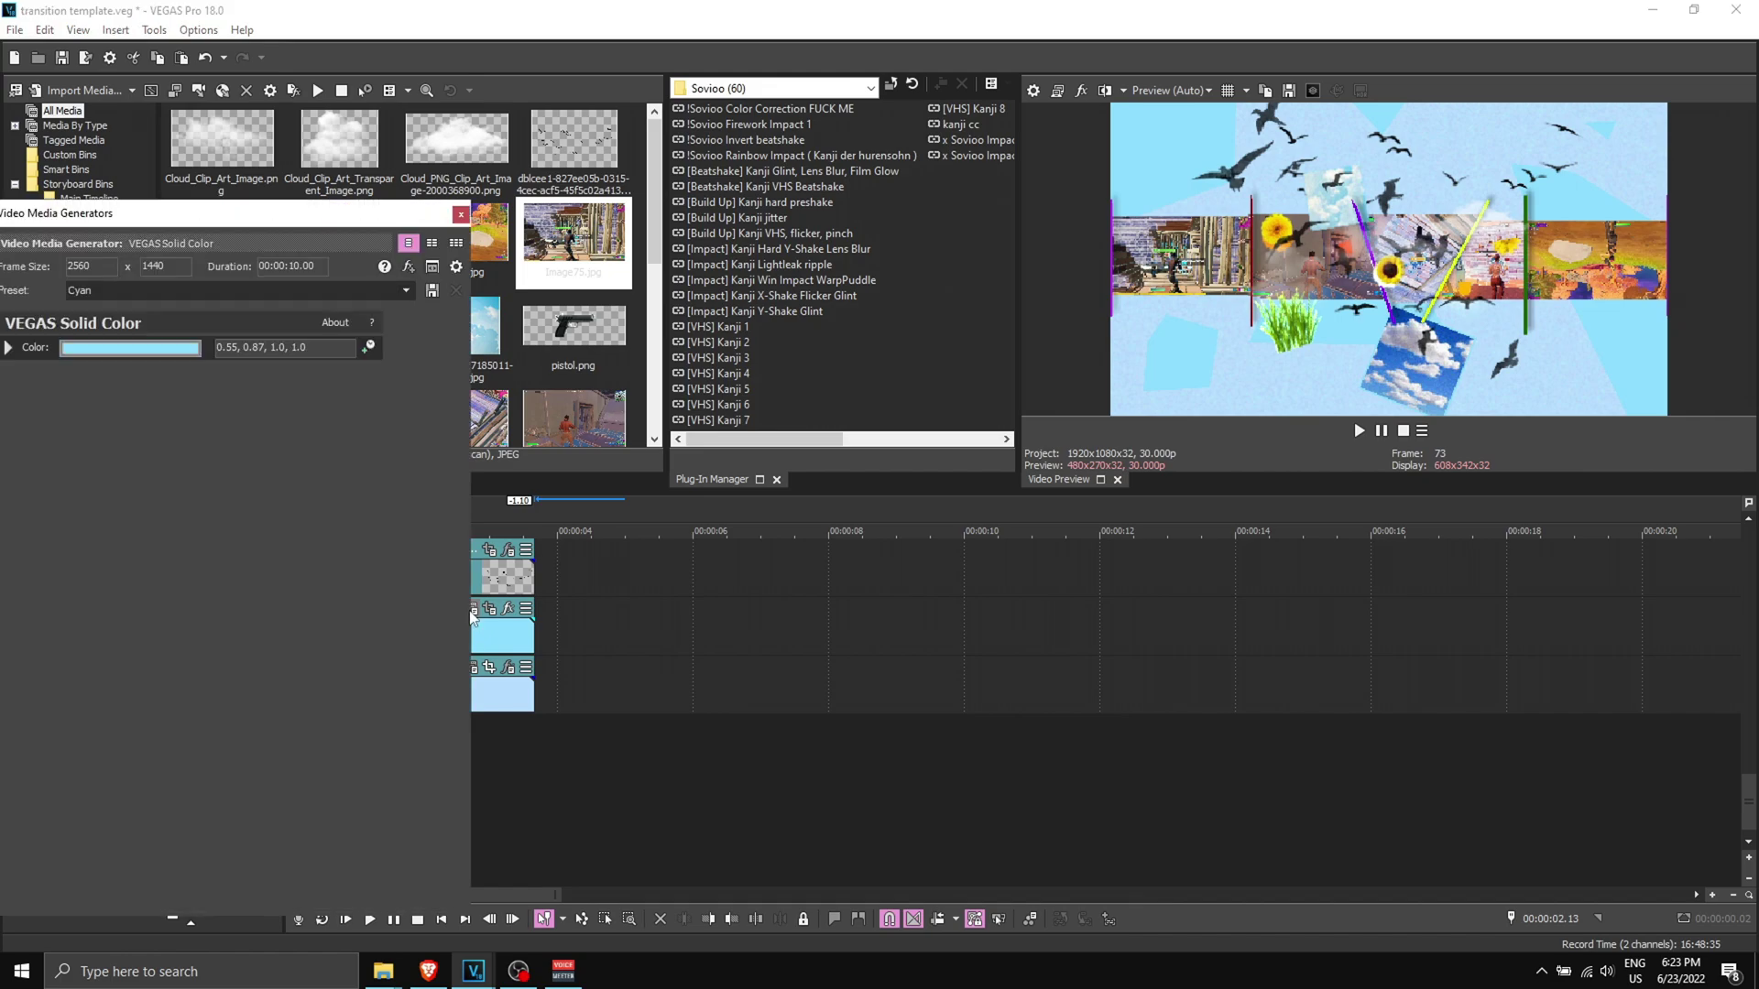
left_click_drag(321, 213, 448, 204)
left_click(249, 348)
left_click(221, 494)
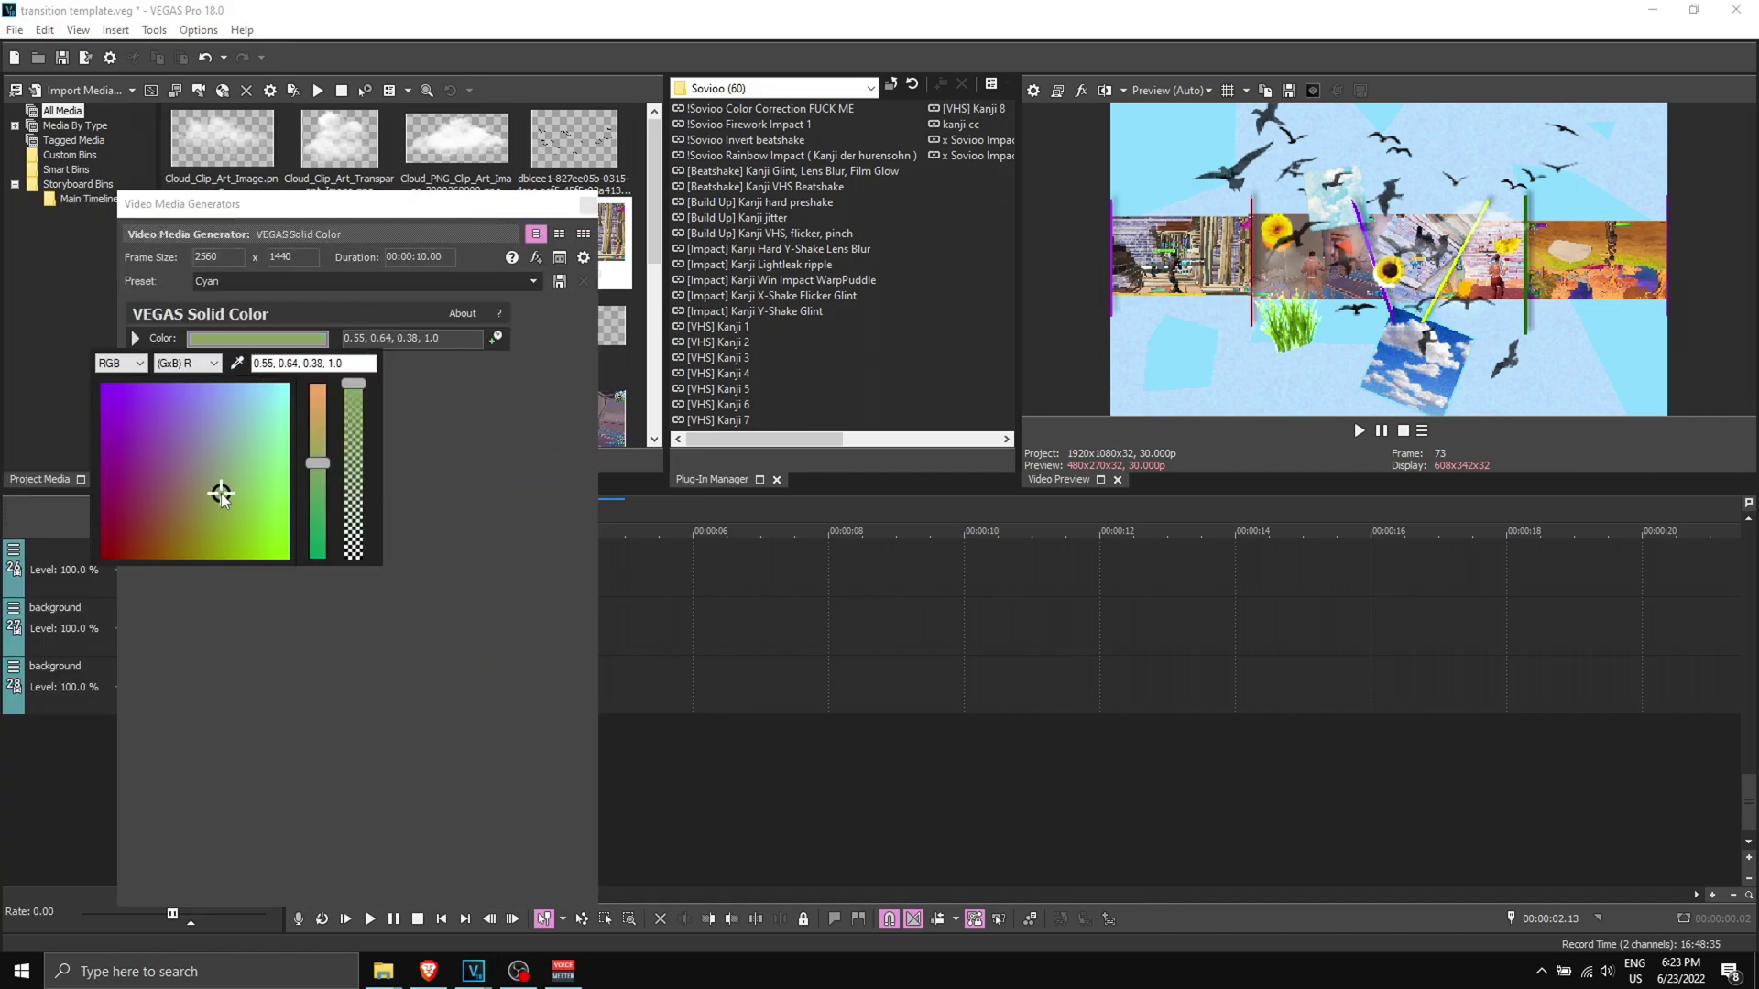
left_click(259, 520)
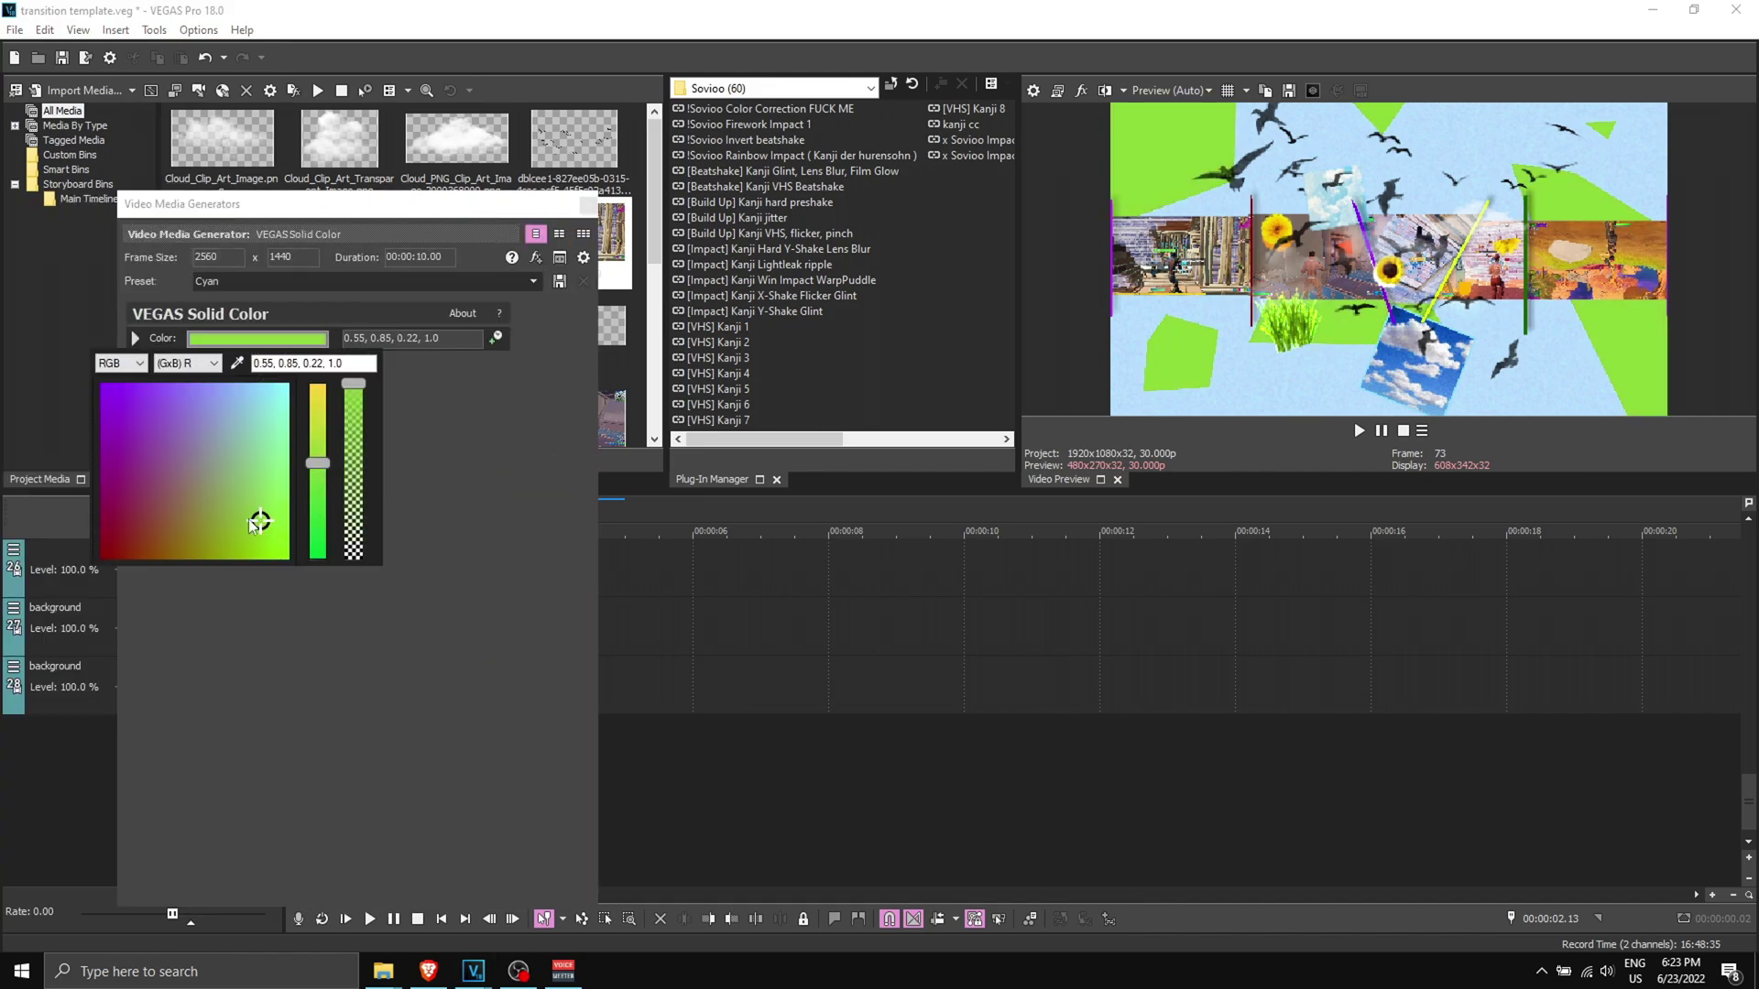
left_click(118, 537)
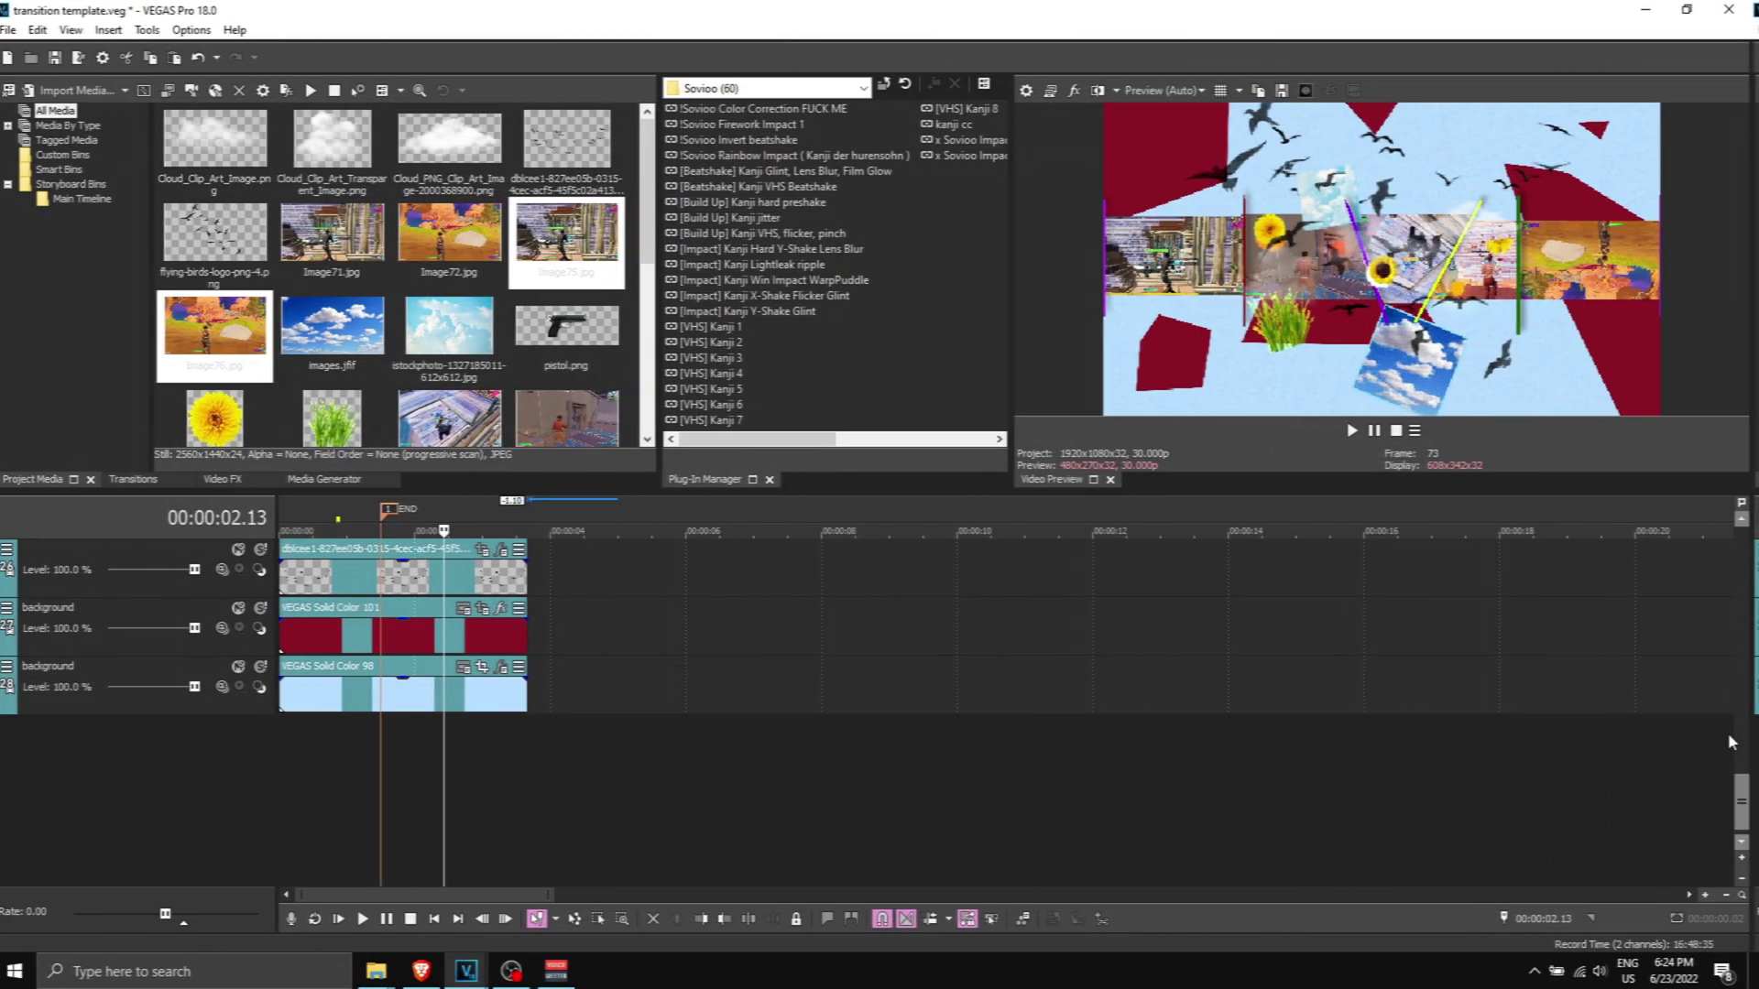
left_click_drag(1747, 793, 1748, 766)
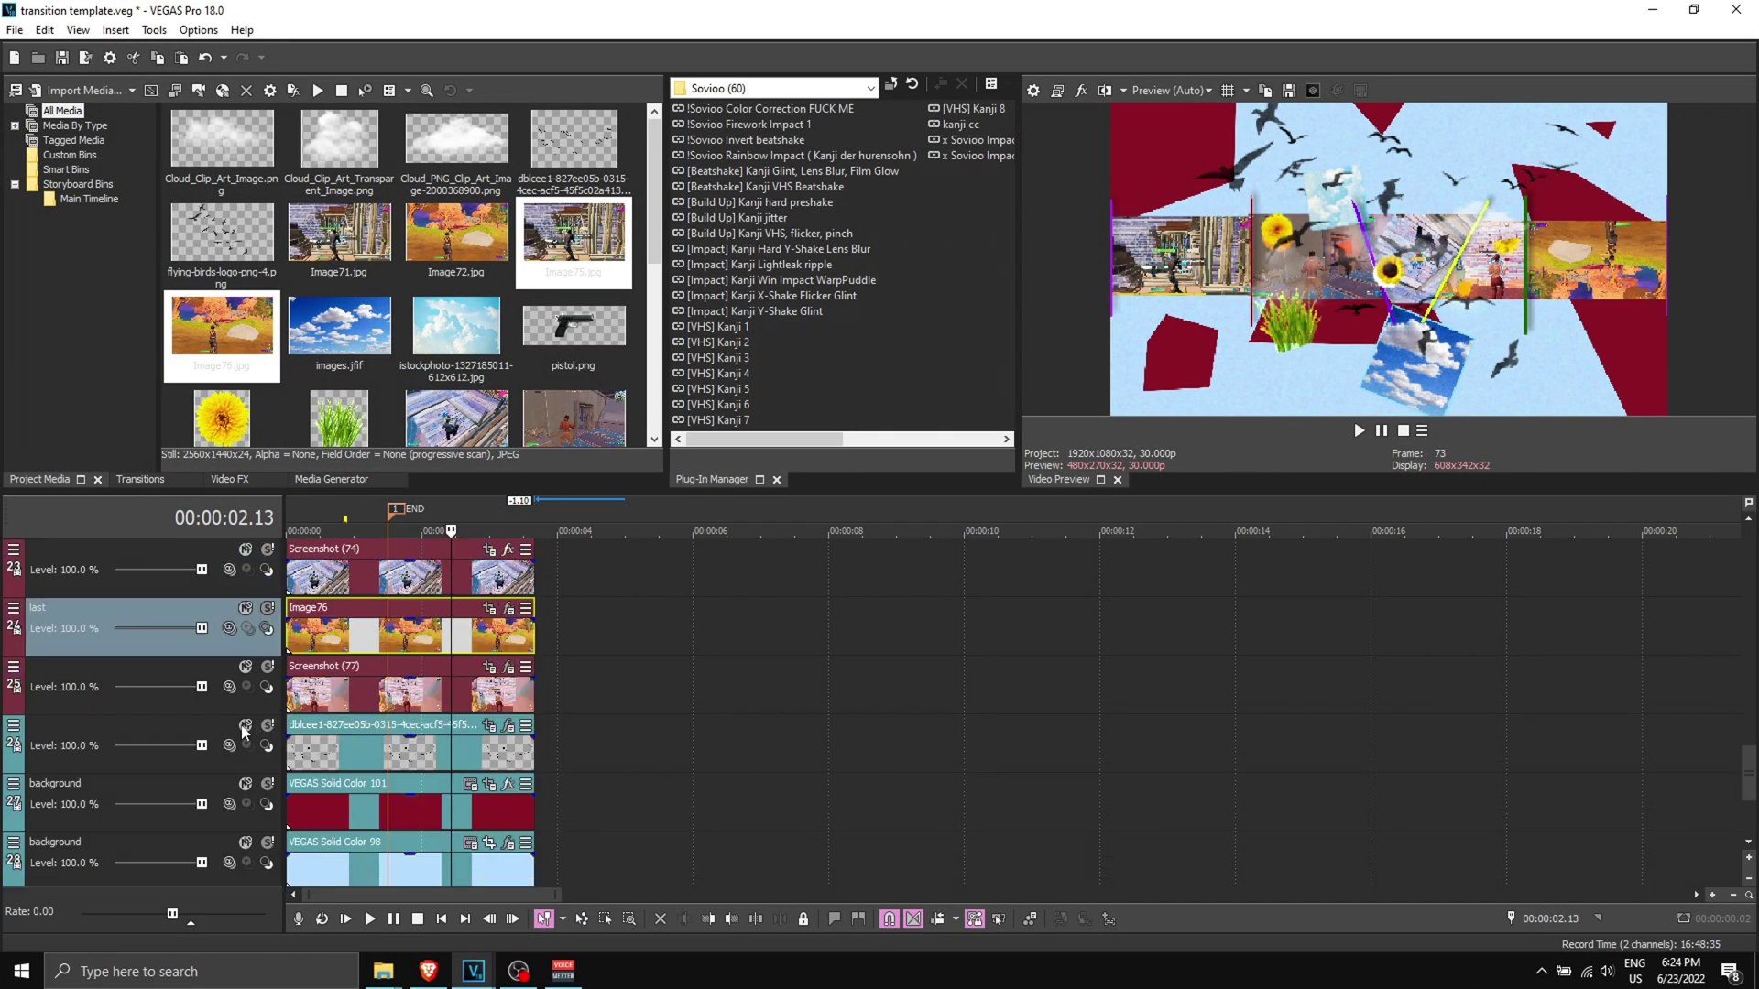
Place pistol.png from Project Media onto the template timeline.
left_click_drag(1750, 779, 1748, 655)
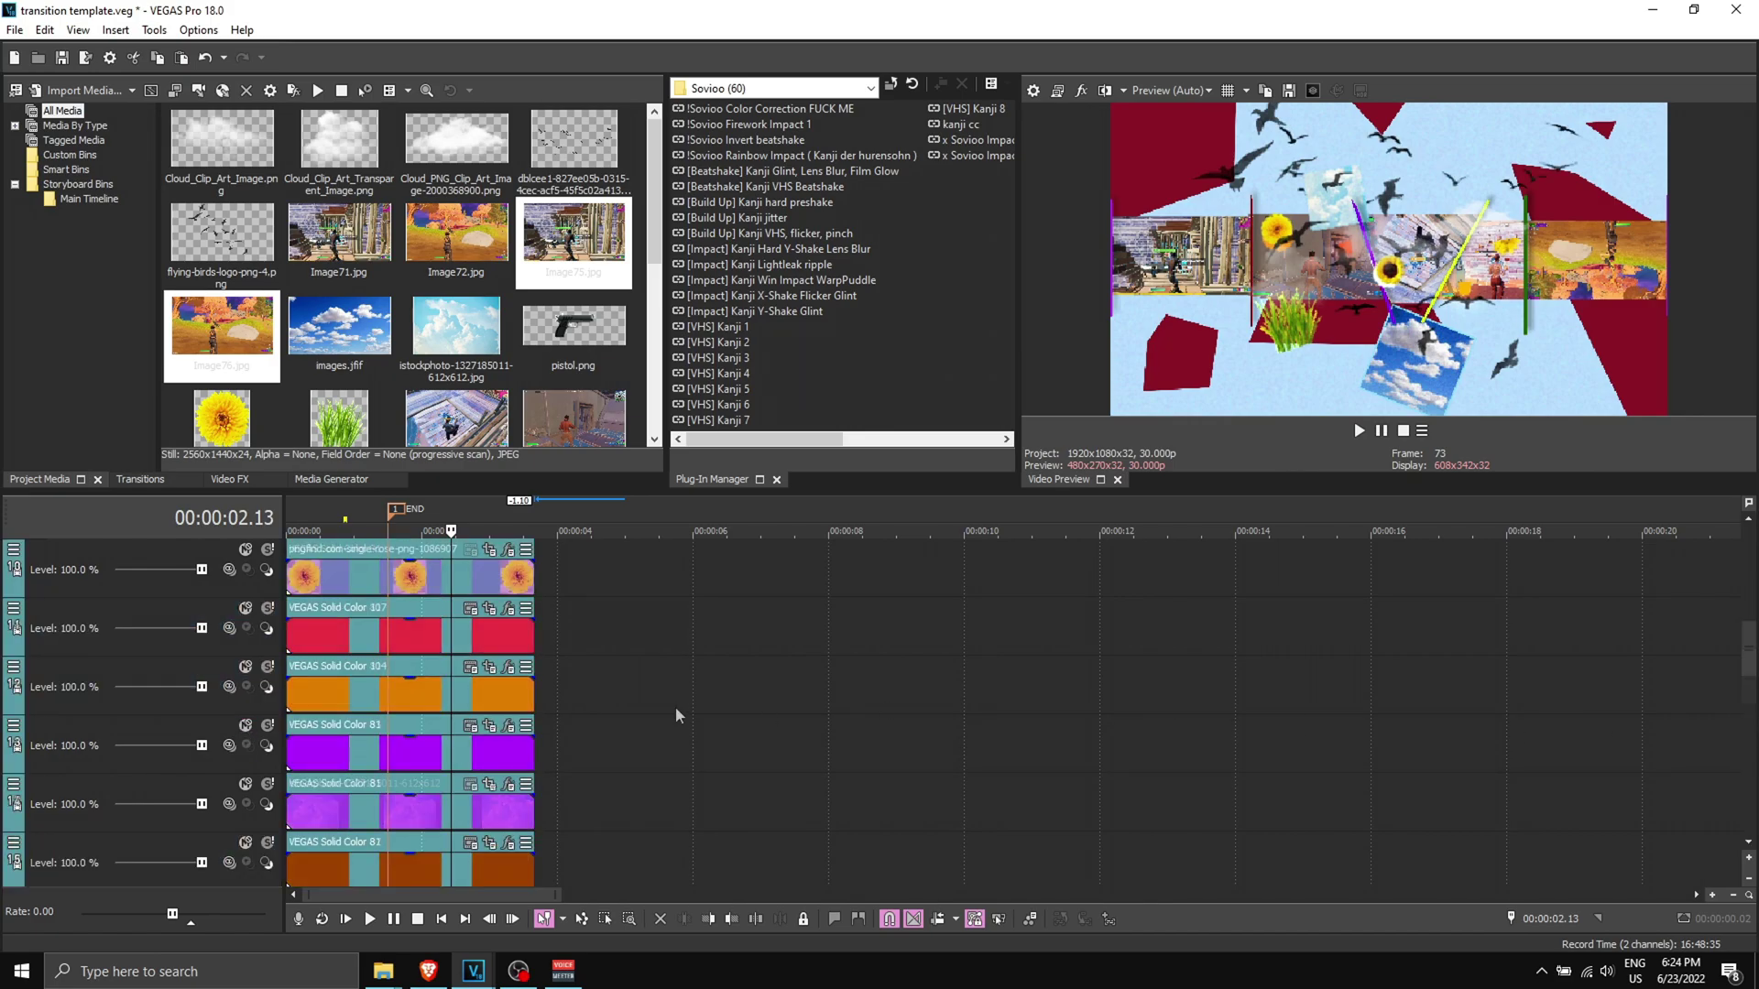
left_click(470, 726)
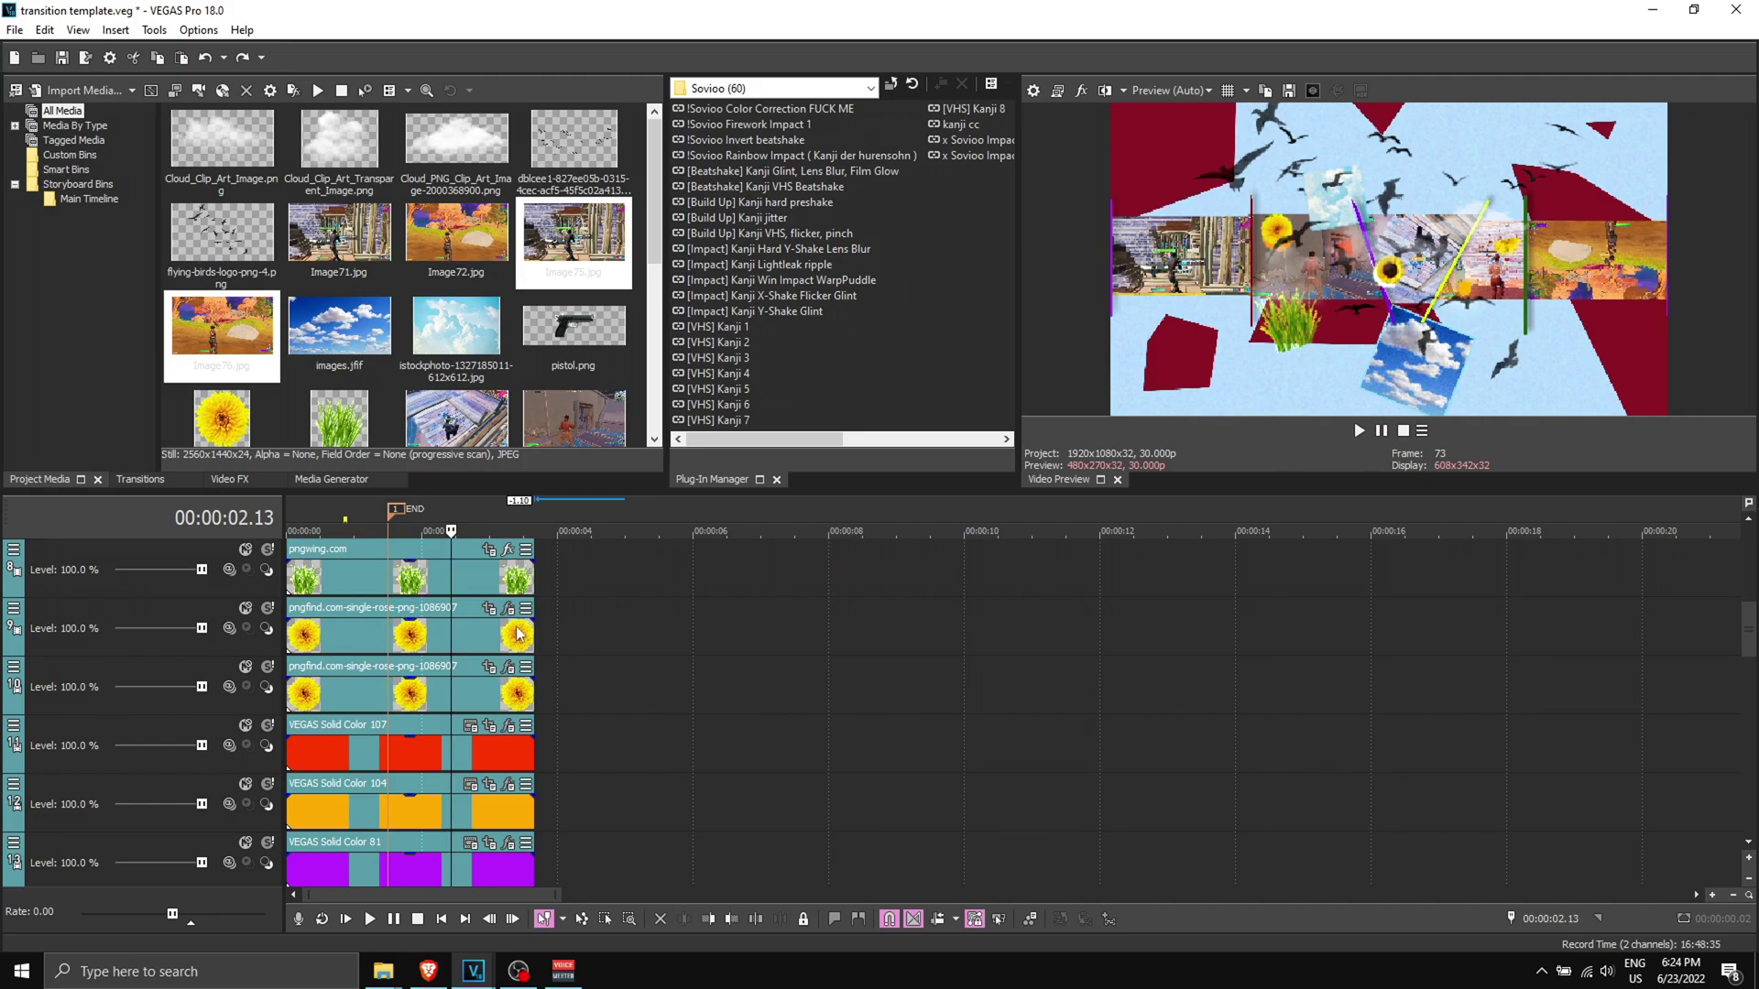
left_click_drag(590, 359, 639, 642)
Set the pistol event's alpha channel to Premultiplied and move it up to track 1.
right_click(667, 636)
left_click(659, 636)
right_click(659, 636)
left_click(738, 936)
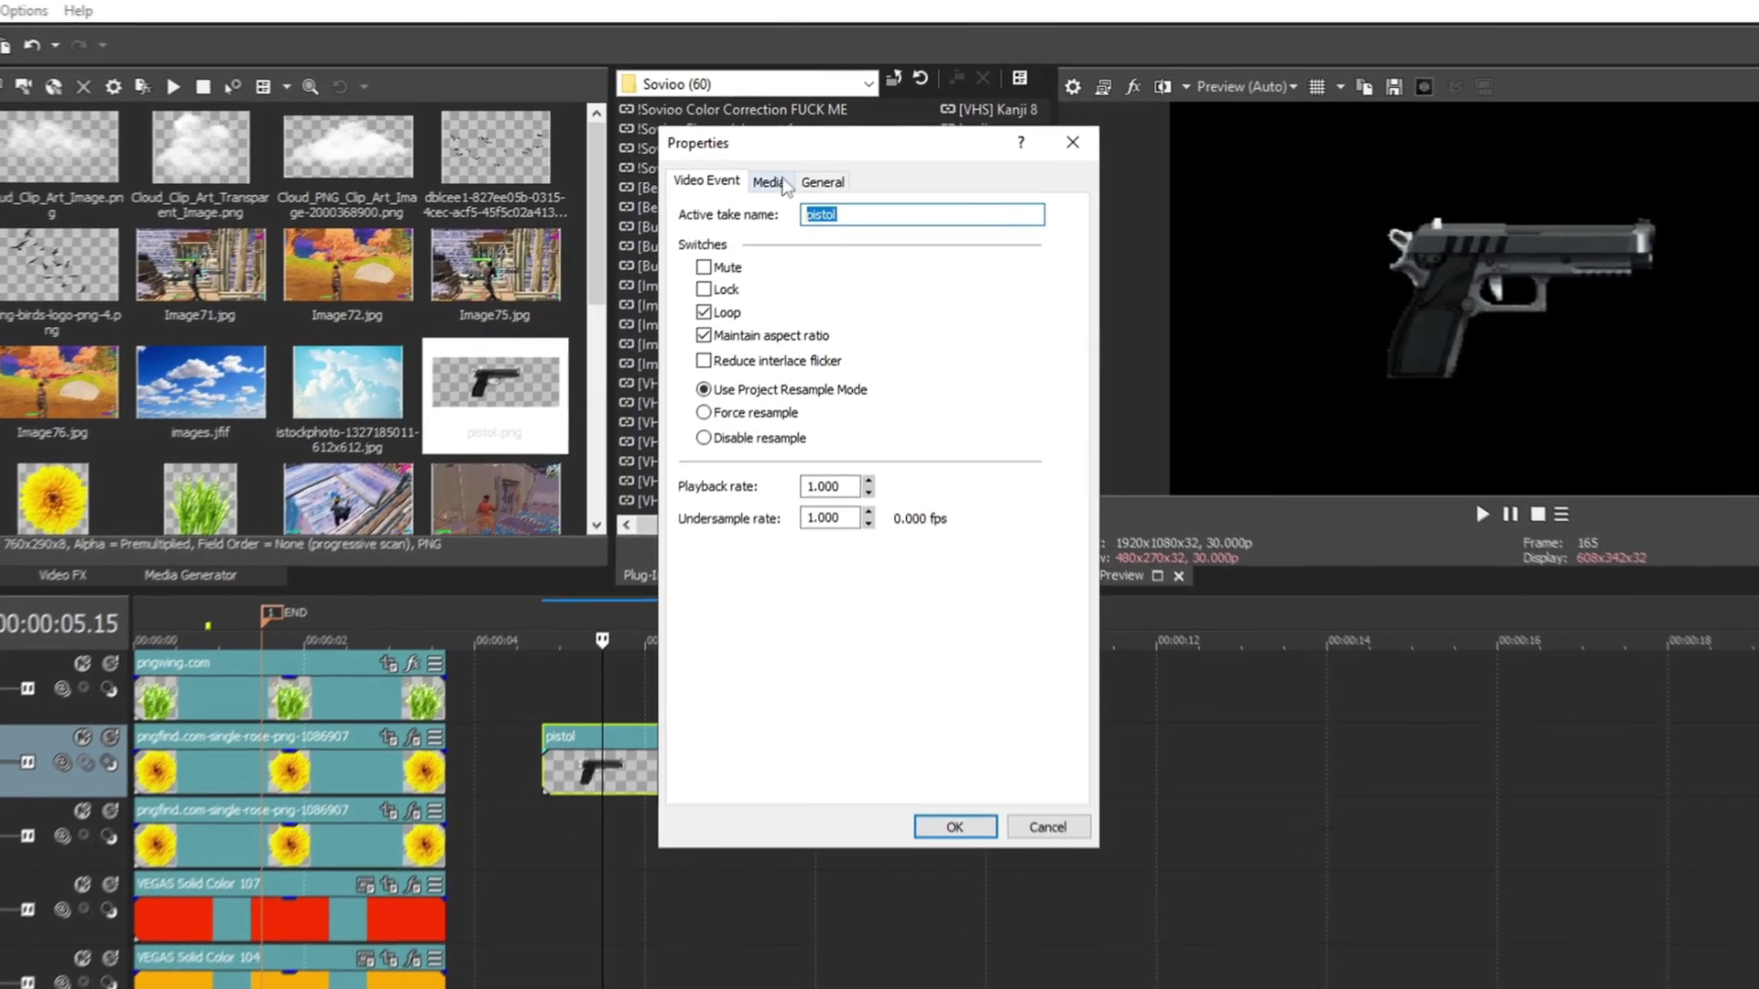
left_click(791, 166)
left_click(875, 610)
left_click(884, 683)
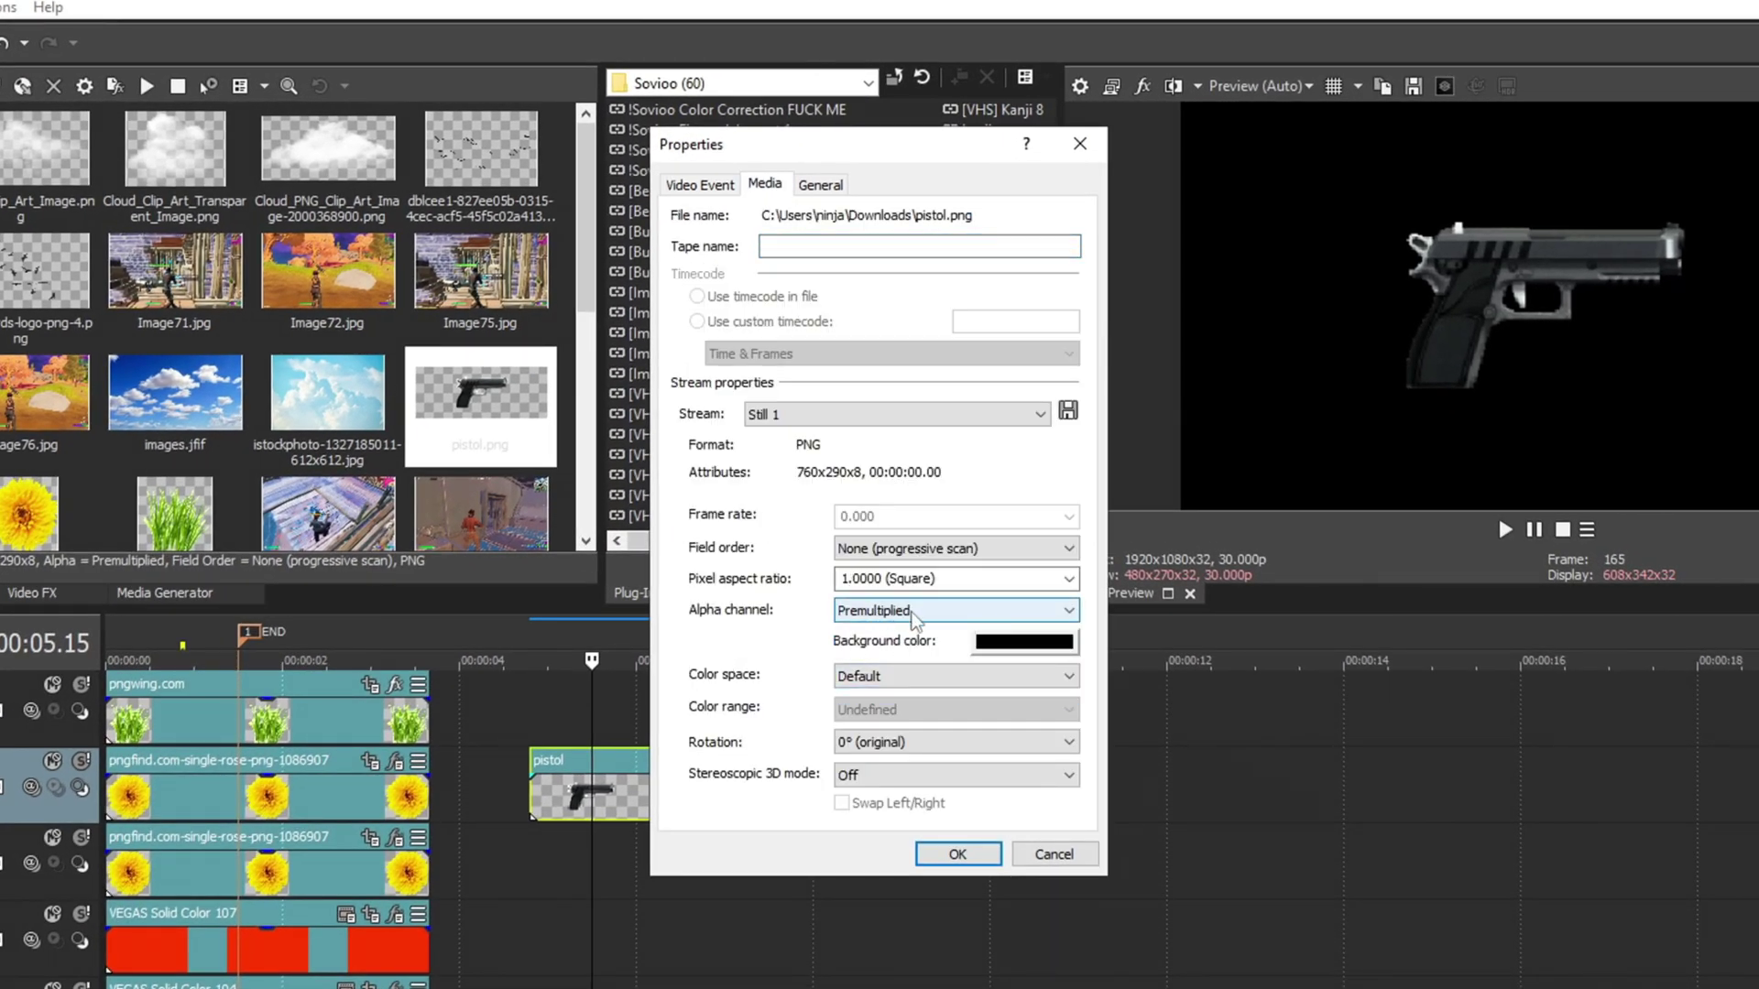
left_click(957, 854)
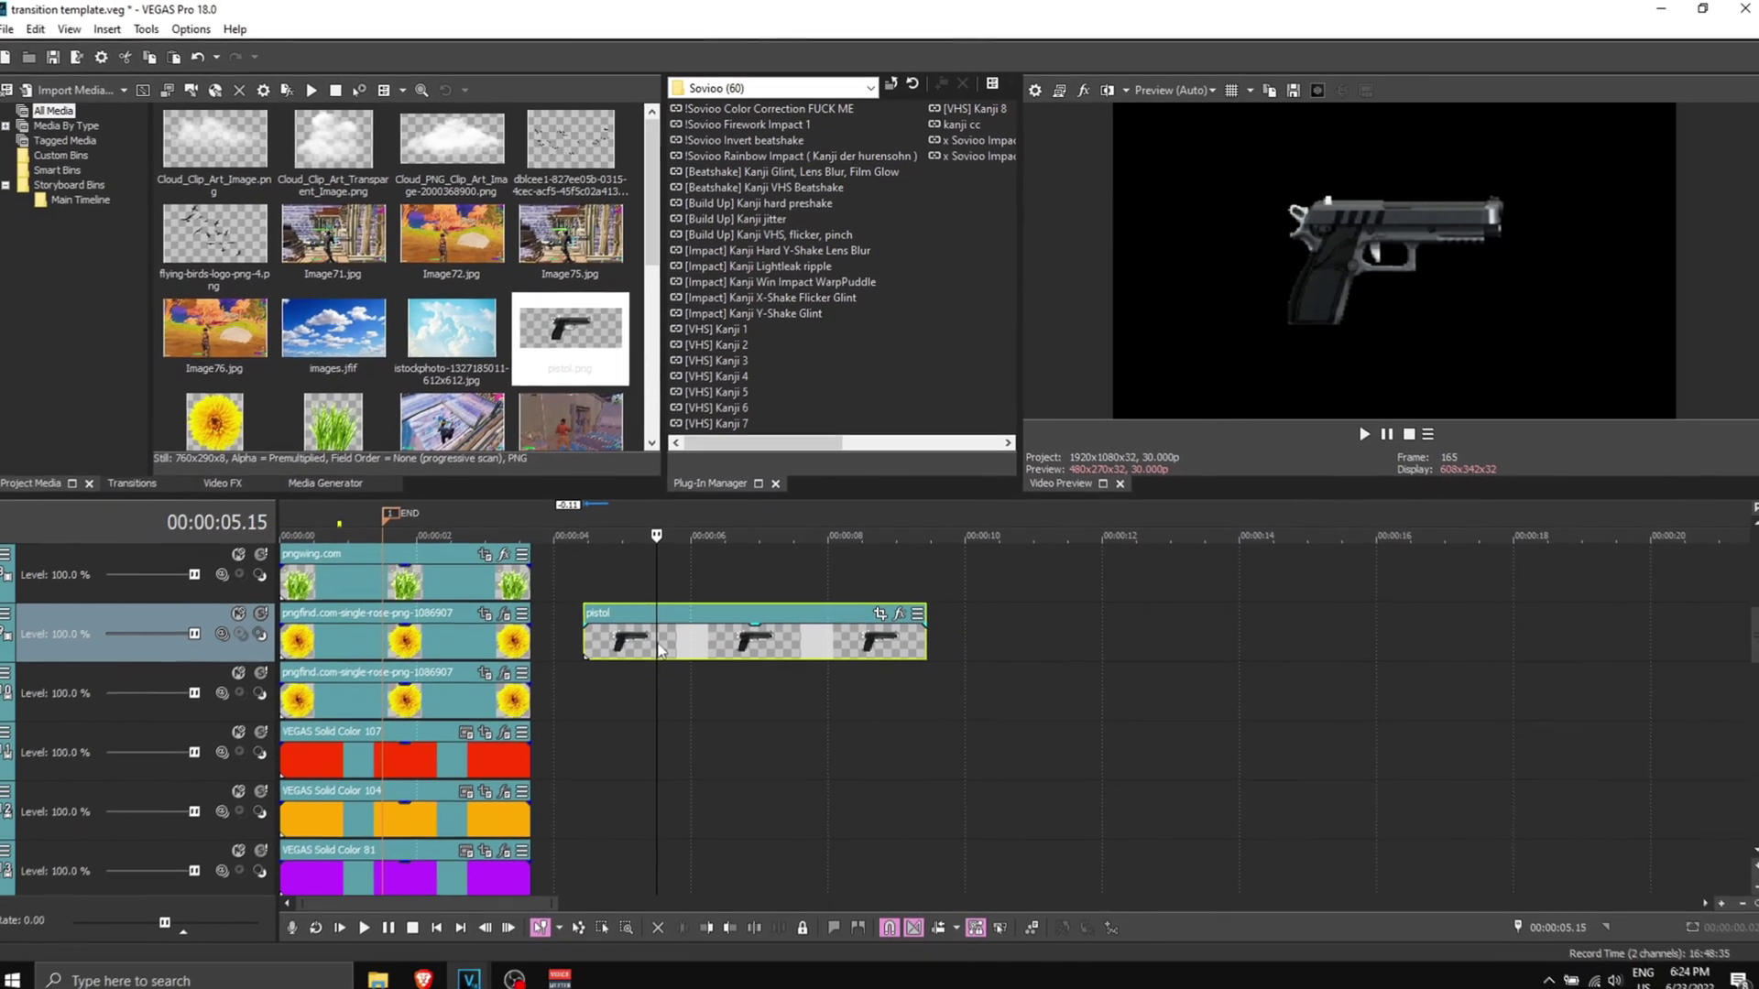
left_click_drag(543, 807, 510, 729)
left_click_drag(595, 587, 596, 586)
Copy the pngwing event and paste its event attributes onto the pistol event.
left_click(427, 569)
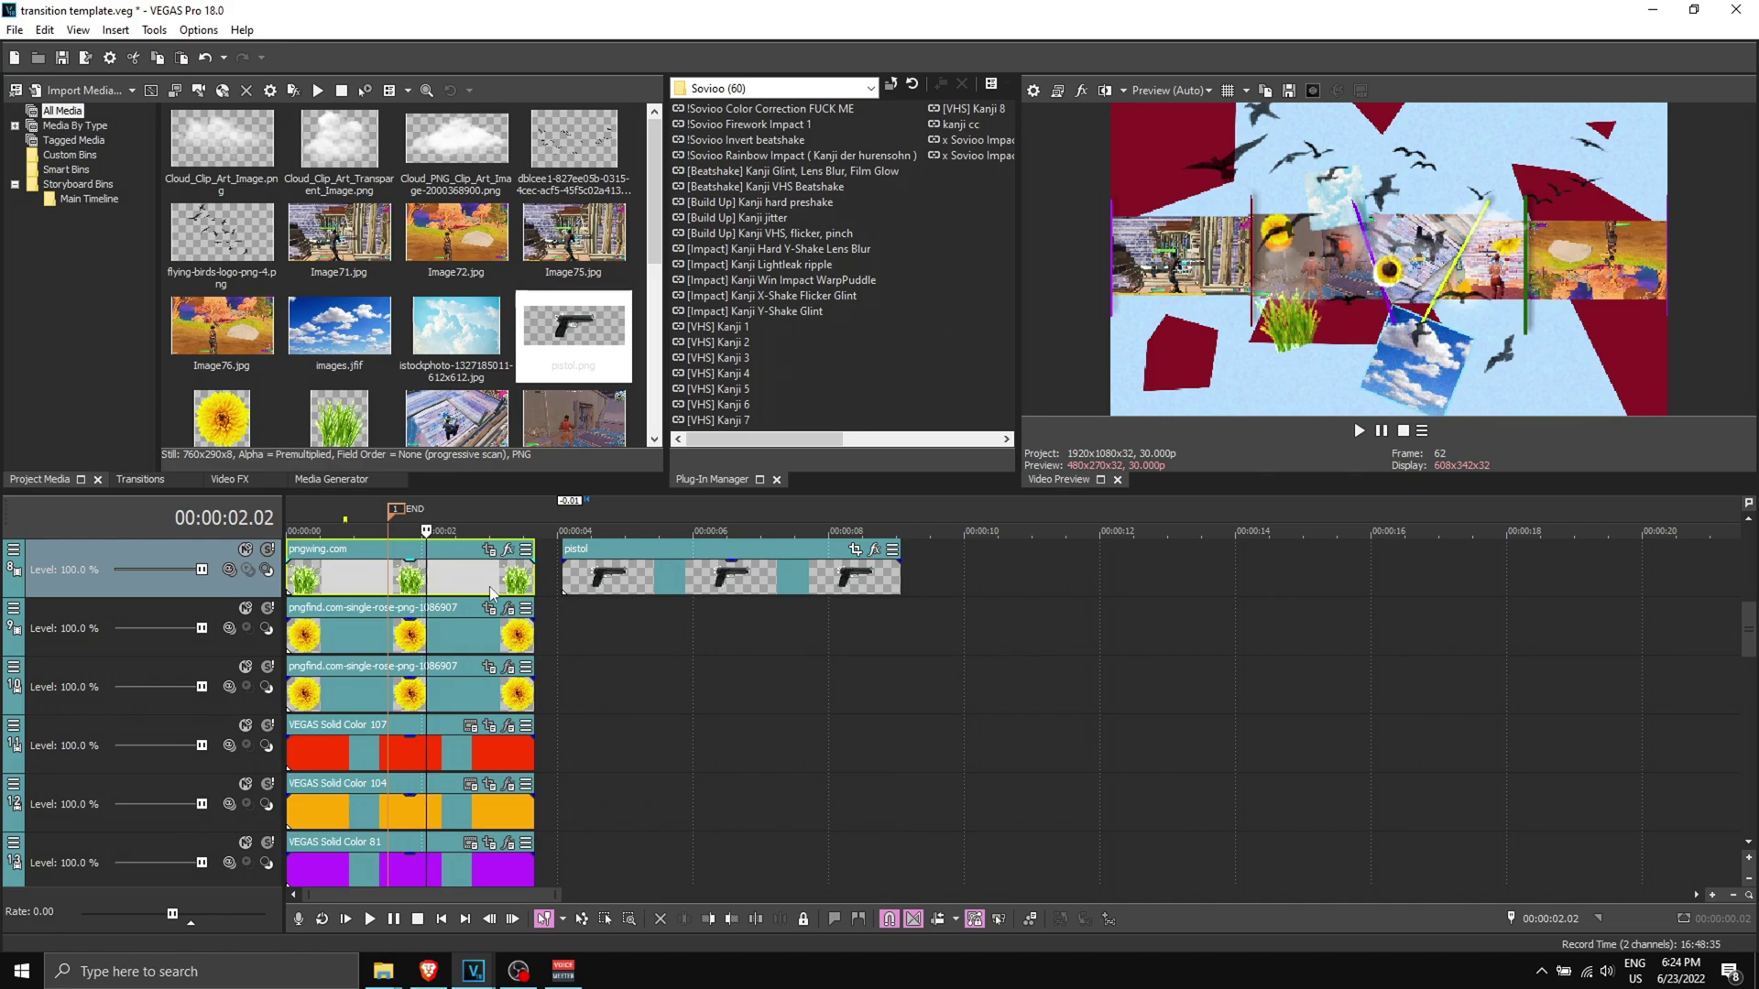
right_click(434, 585)
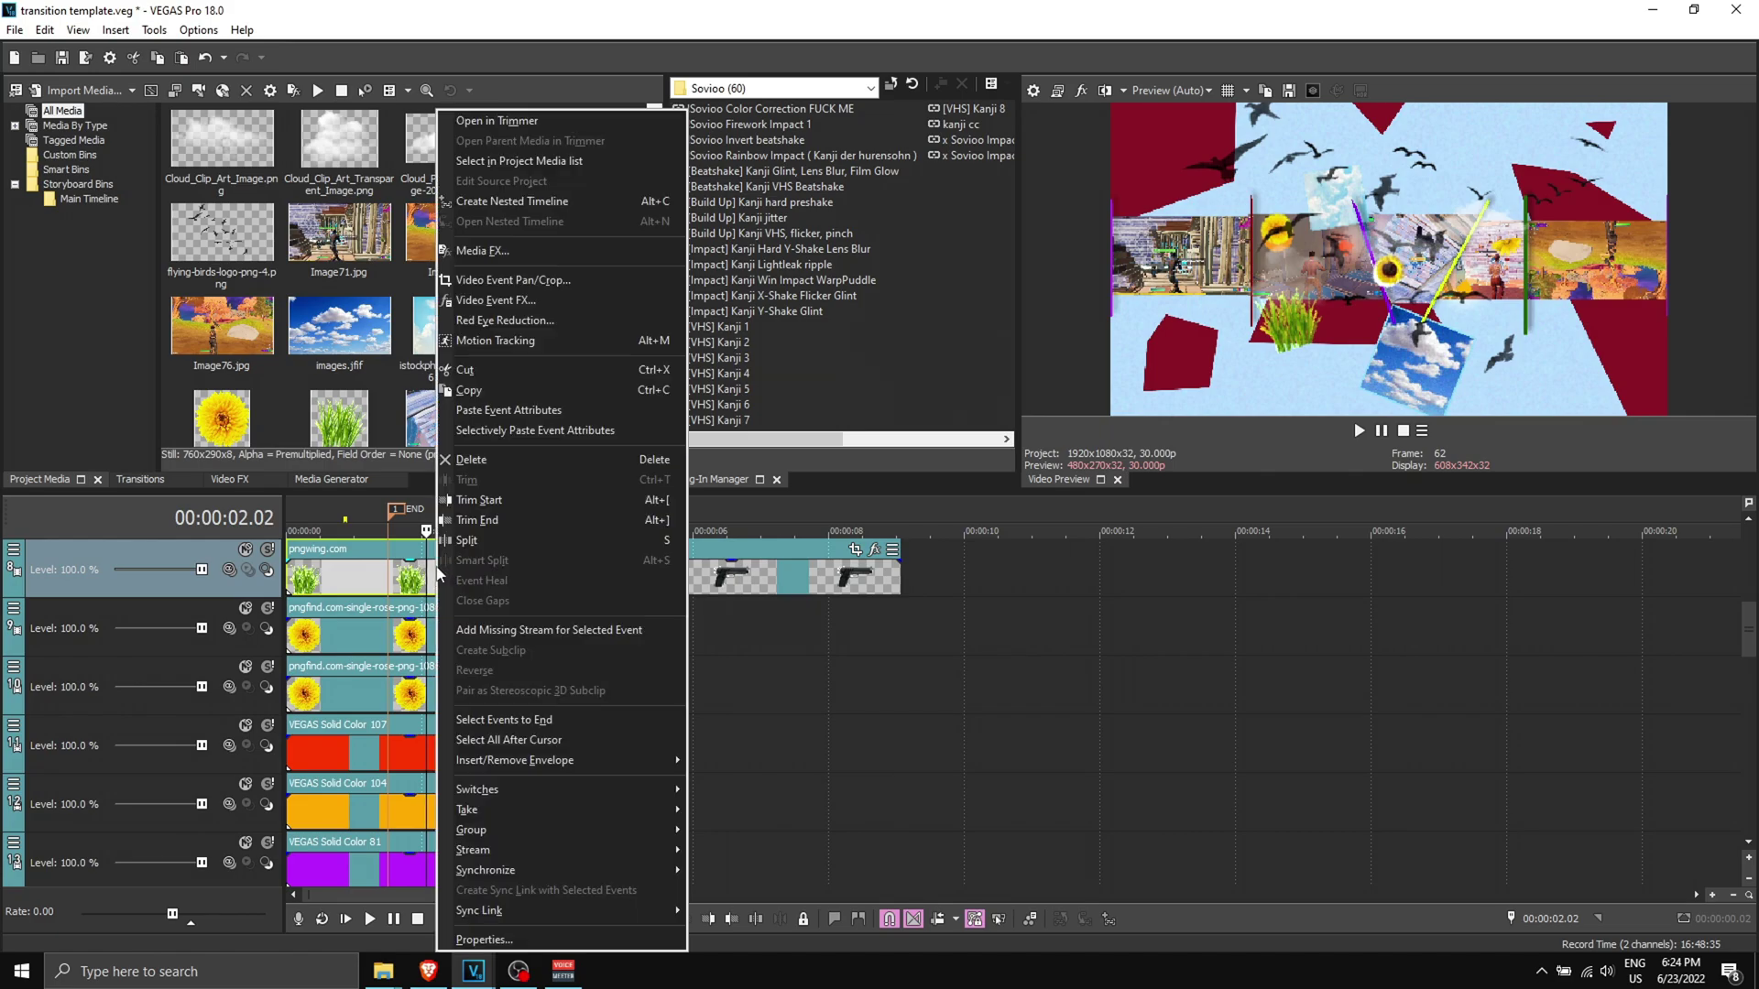
left_click(465, 392)
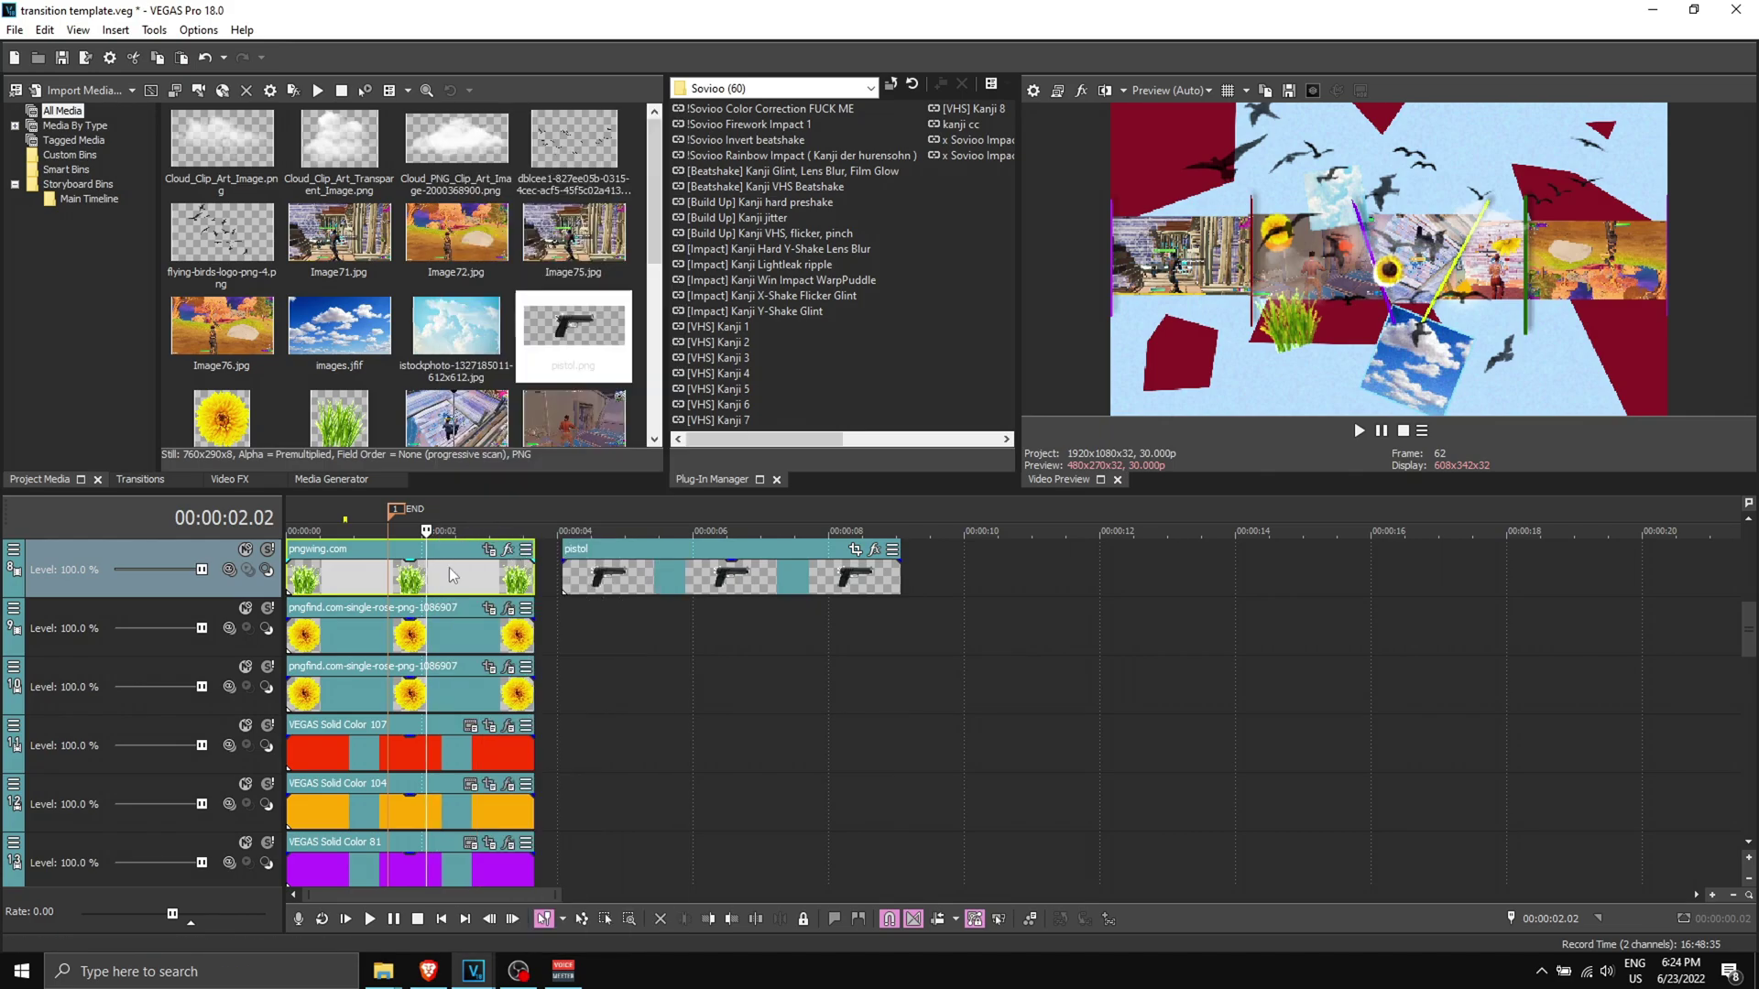
right_click(612, 583)
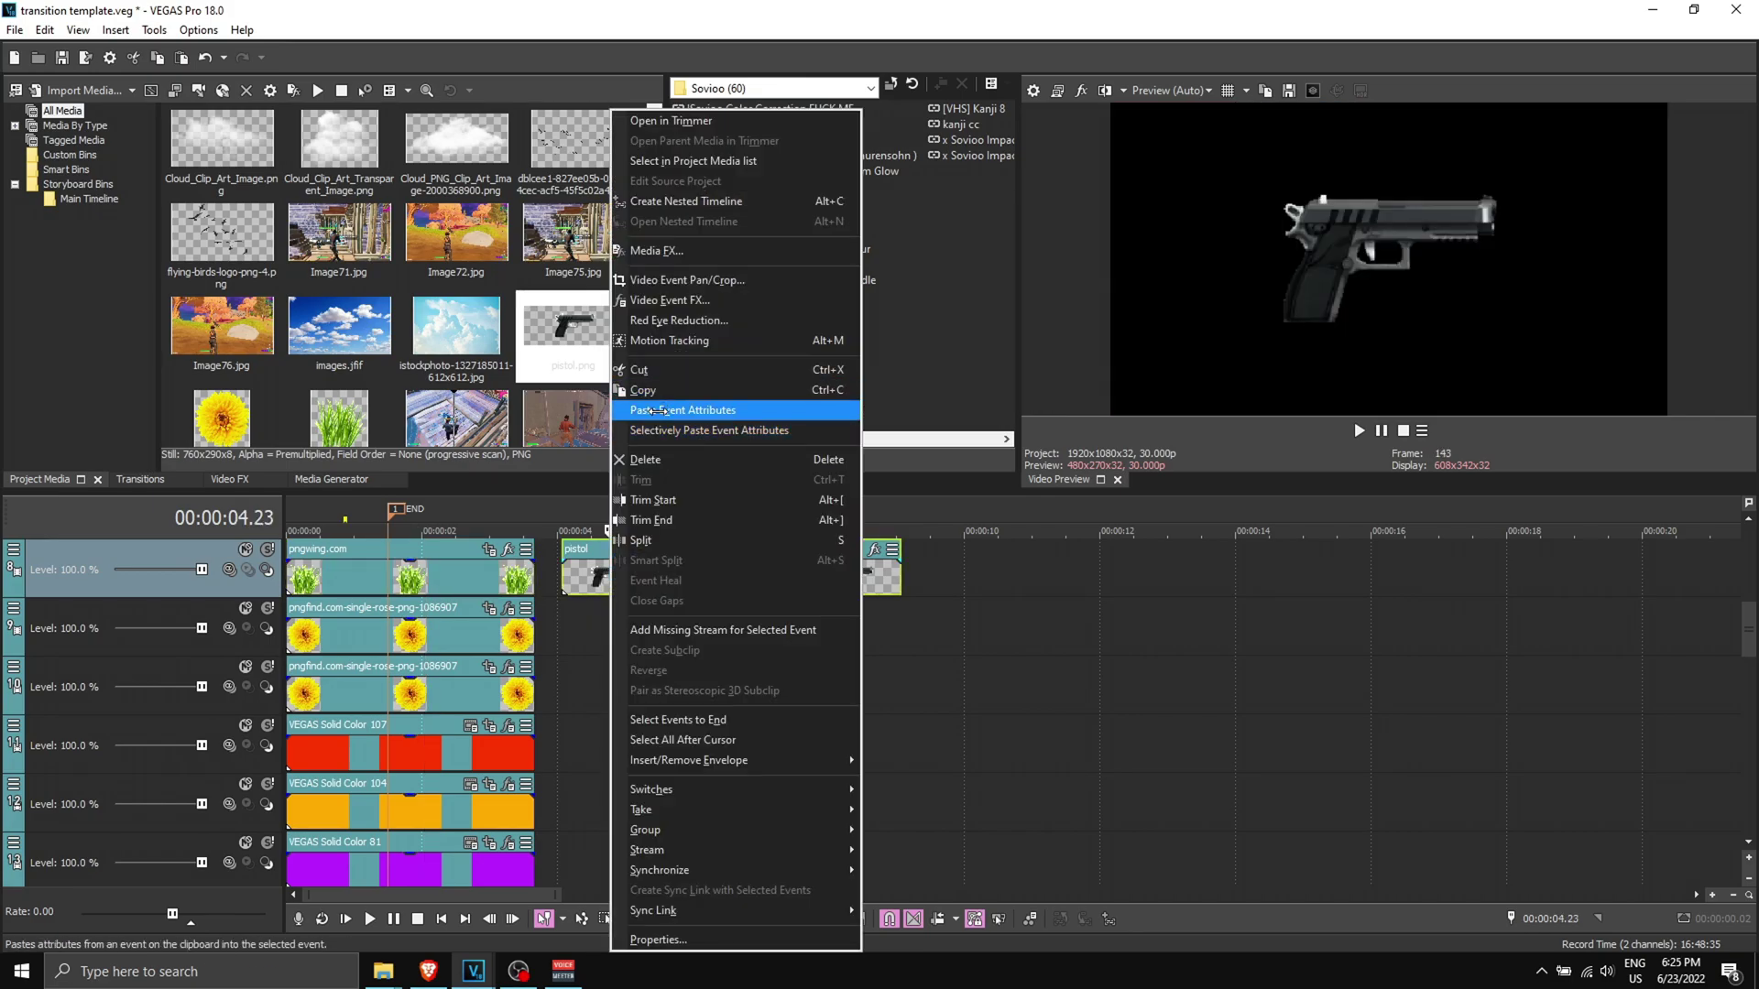
left_click(705, 628)
Delete the pngwing event, move the pistol to the timeline start and trim it to match.
key("Delete")
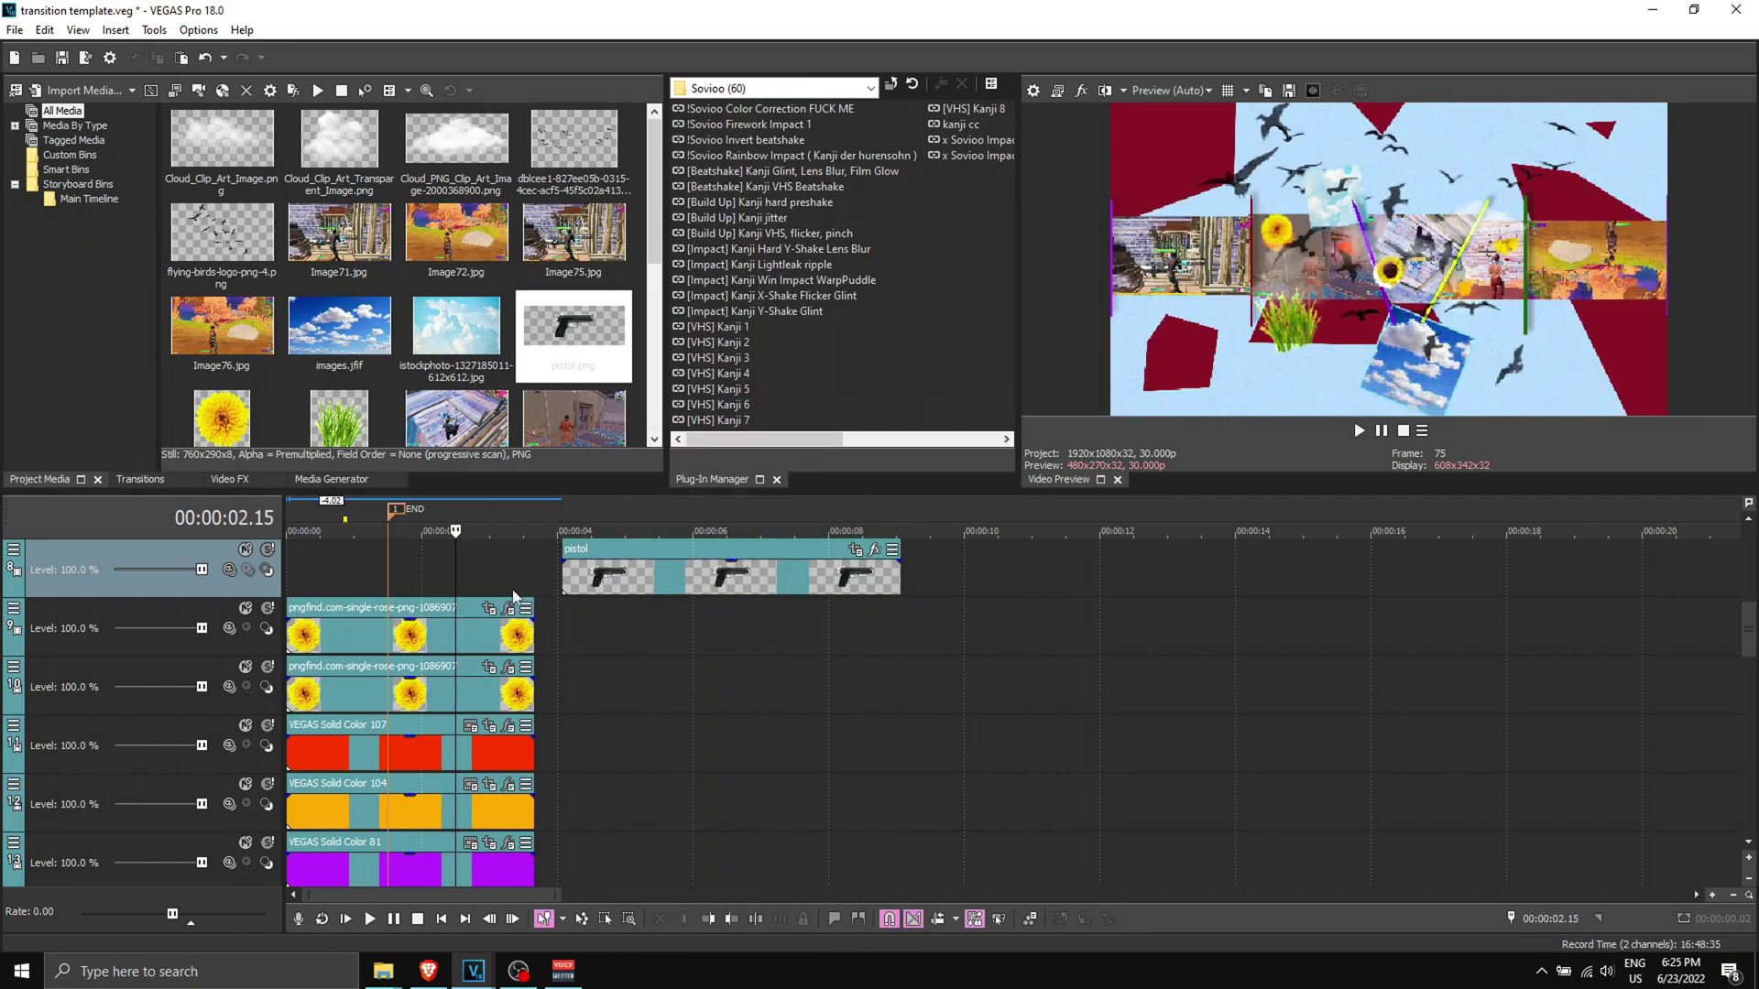
left_click_drag(623, 579, 335, 570)
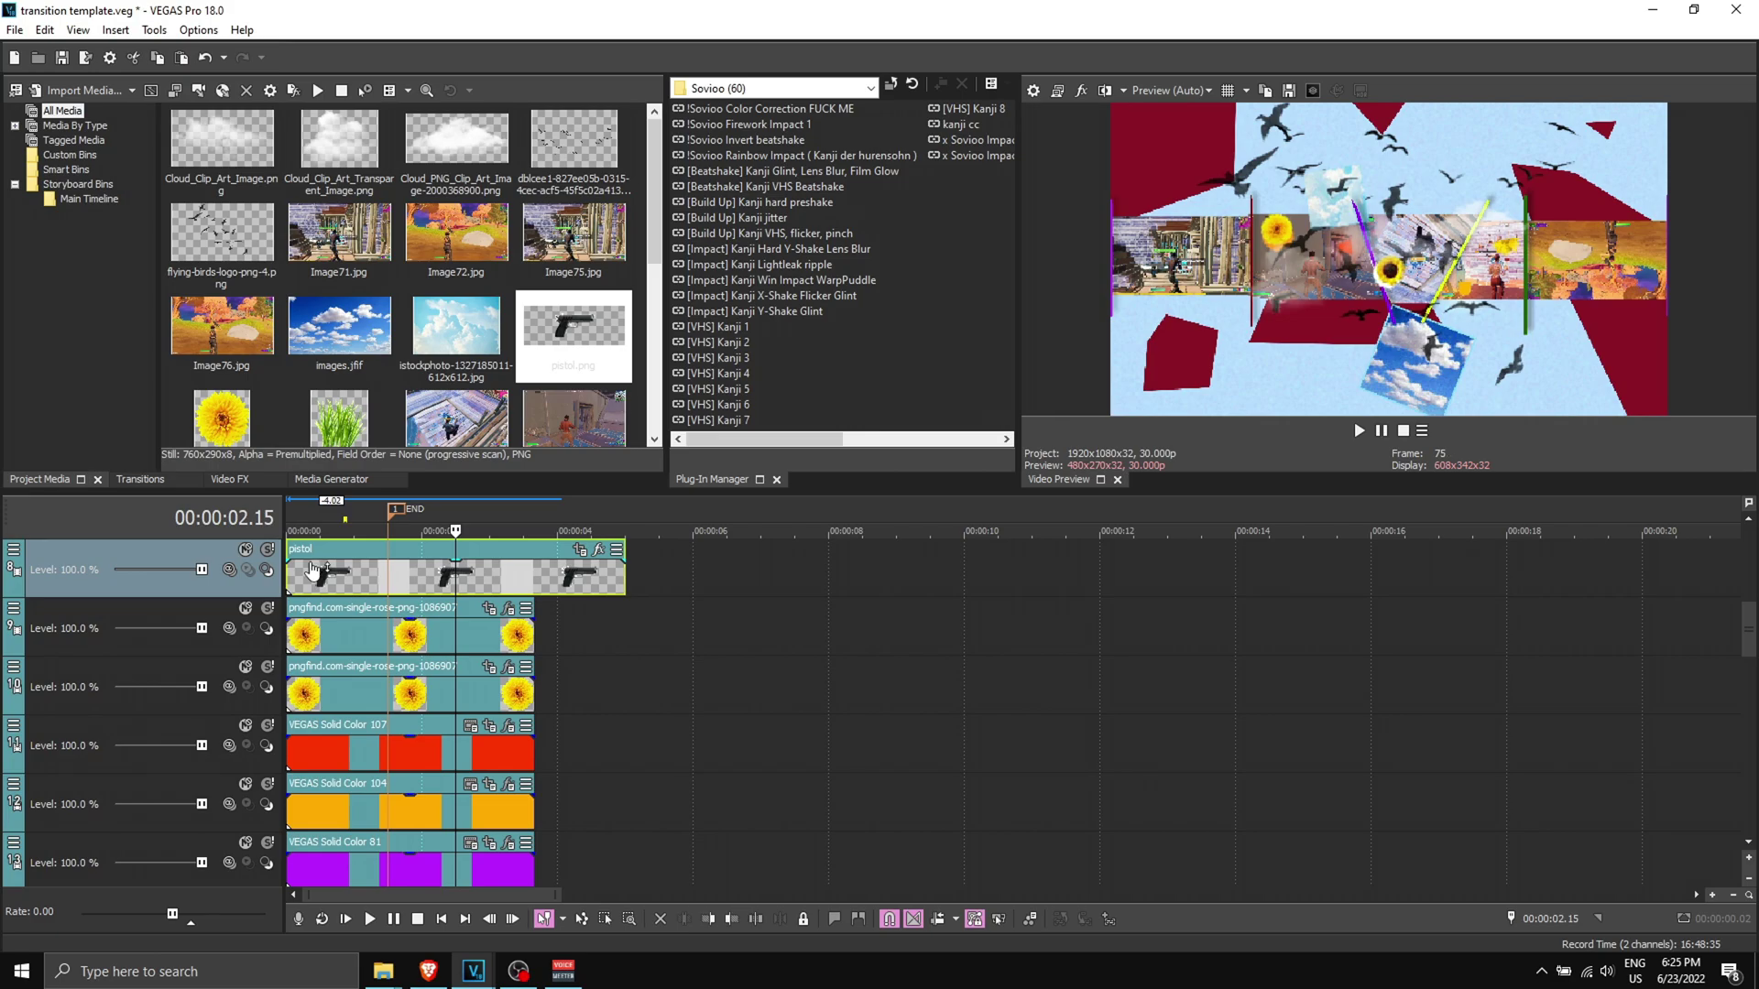
left_click_drag(624, 572, 534, 572)
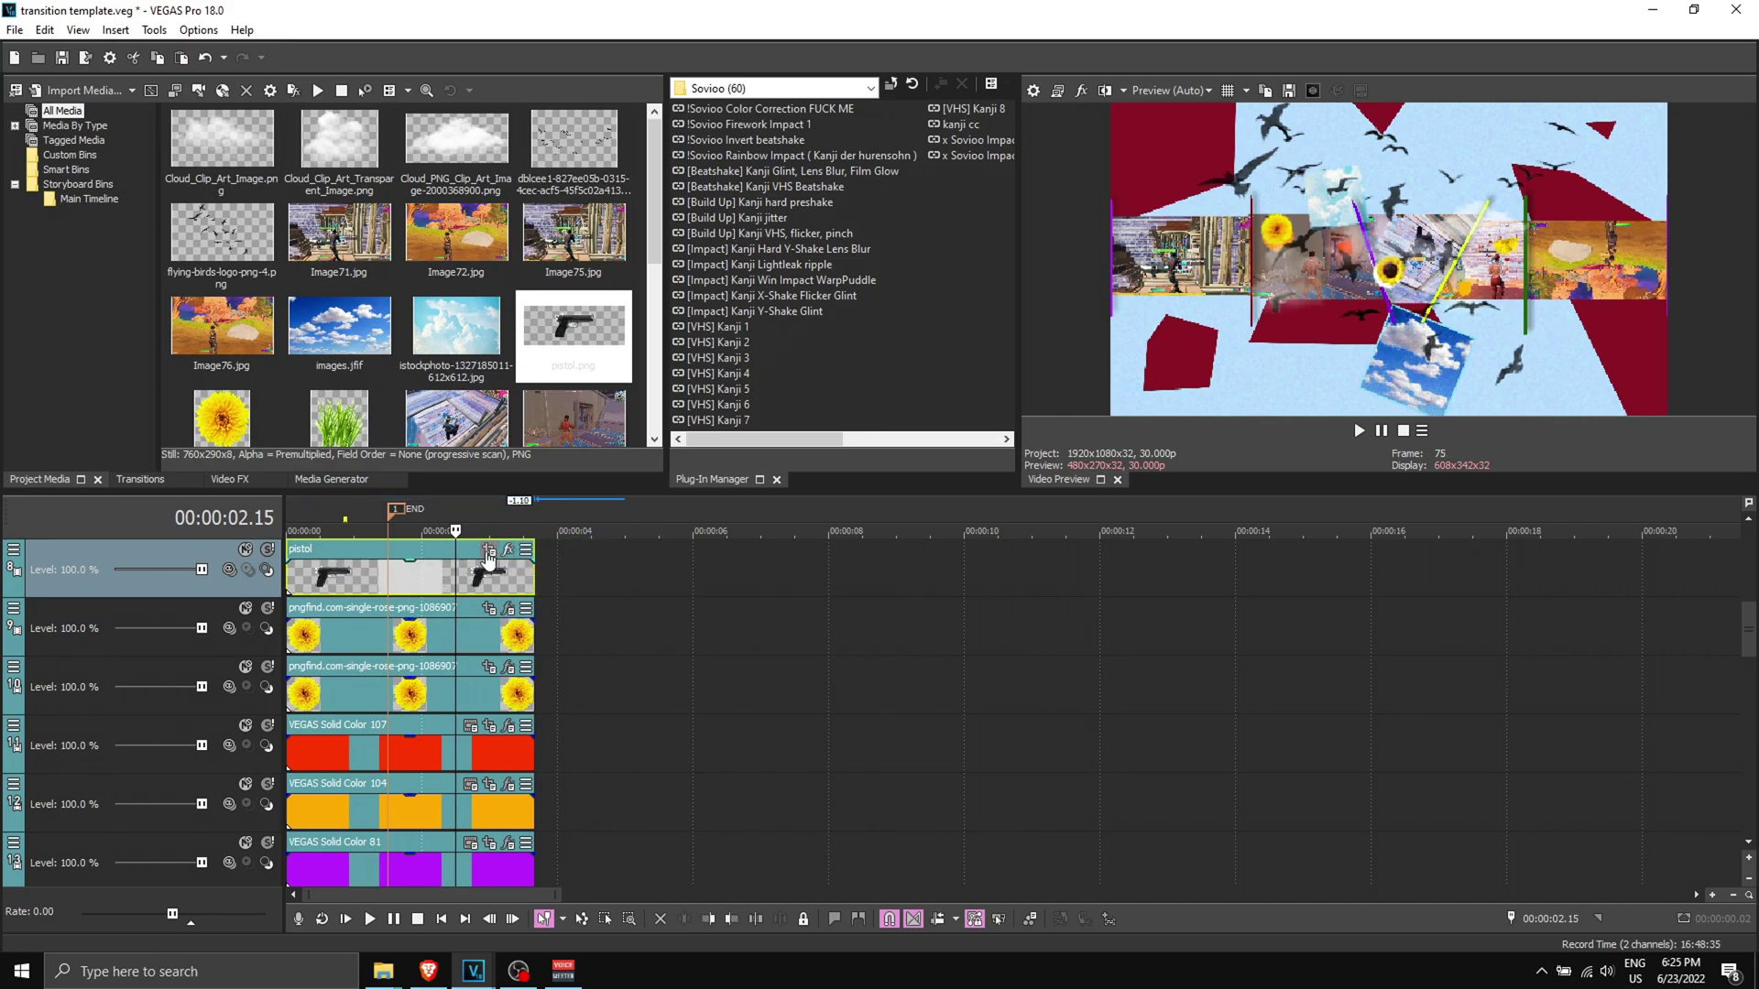
In the pistol's Pan/Crop, match output aspect and shift the frame left into the collage.
left_click(491, 556)
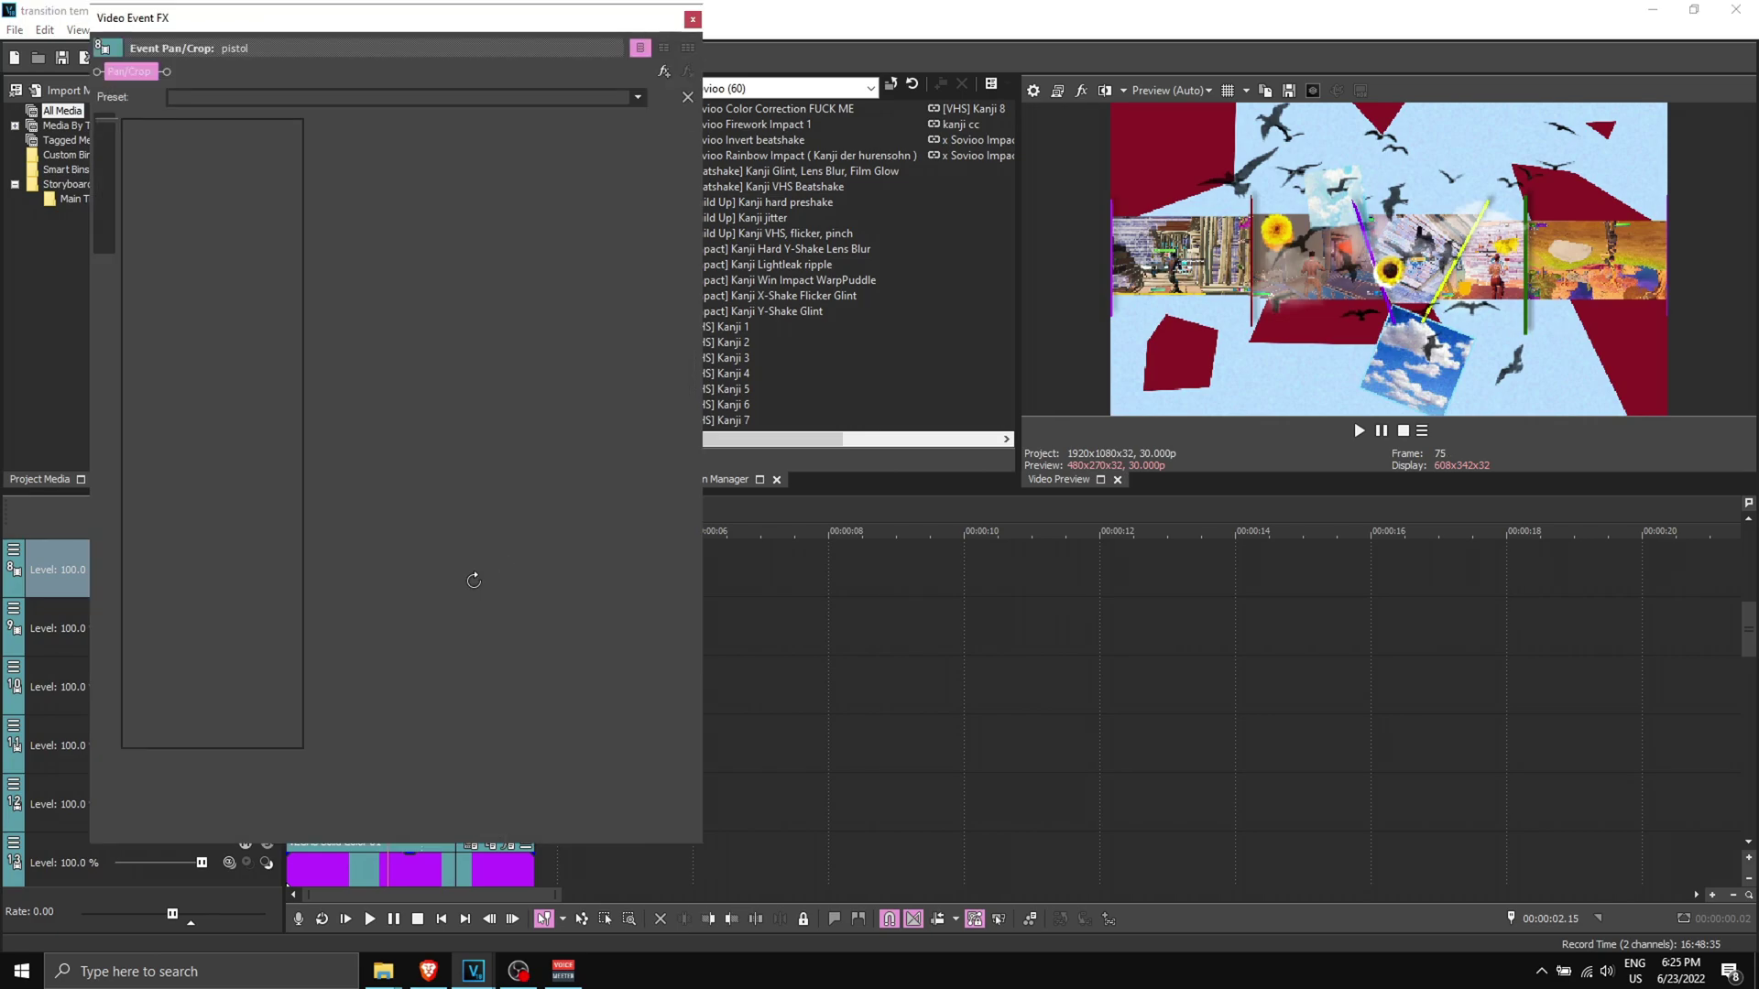
scroll(577, 471, "down", 10)
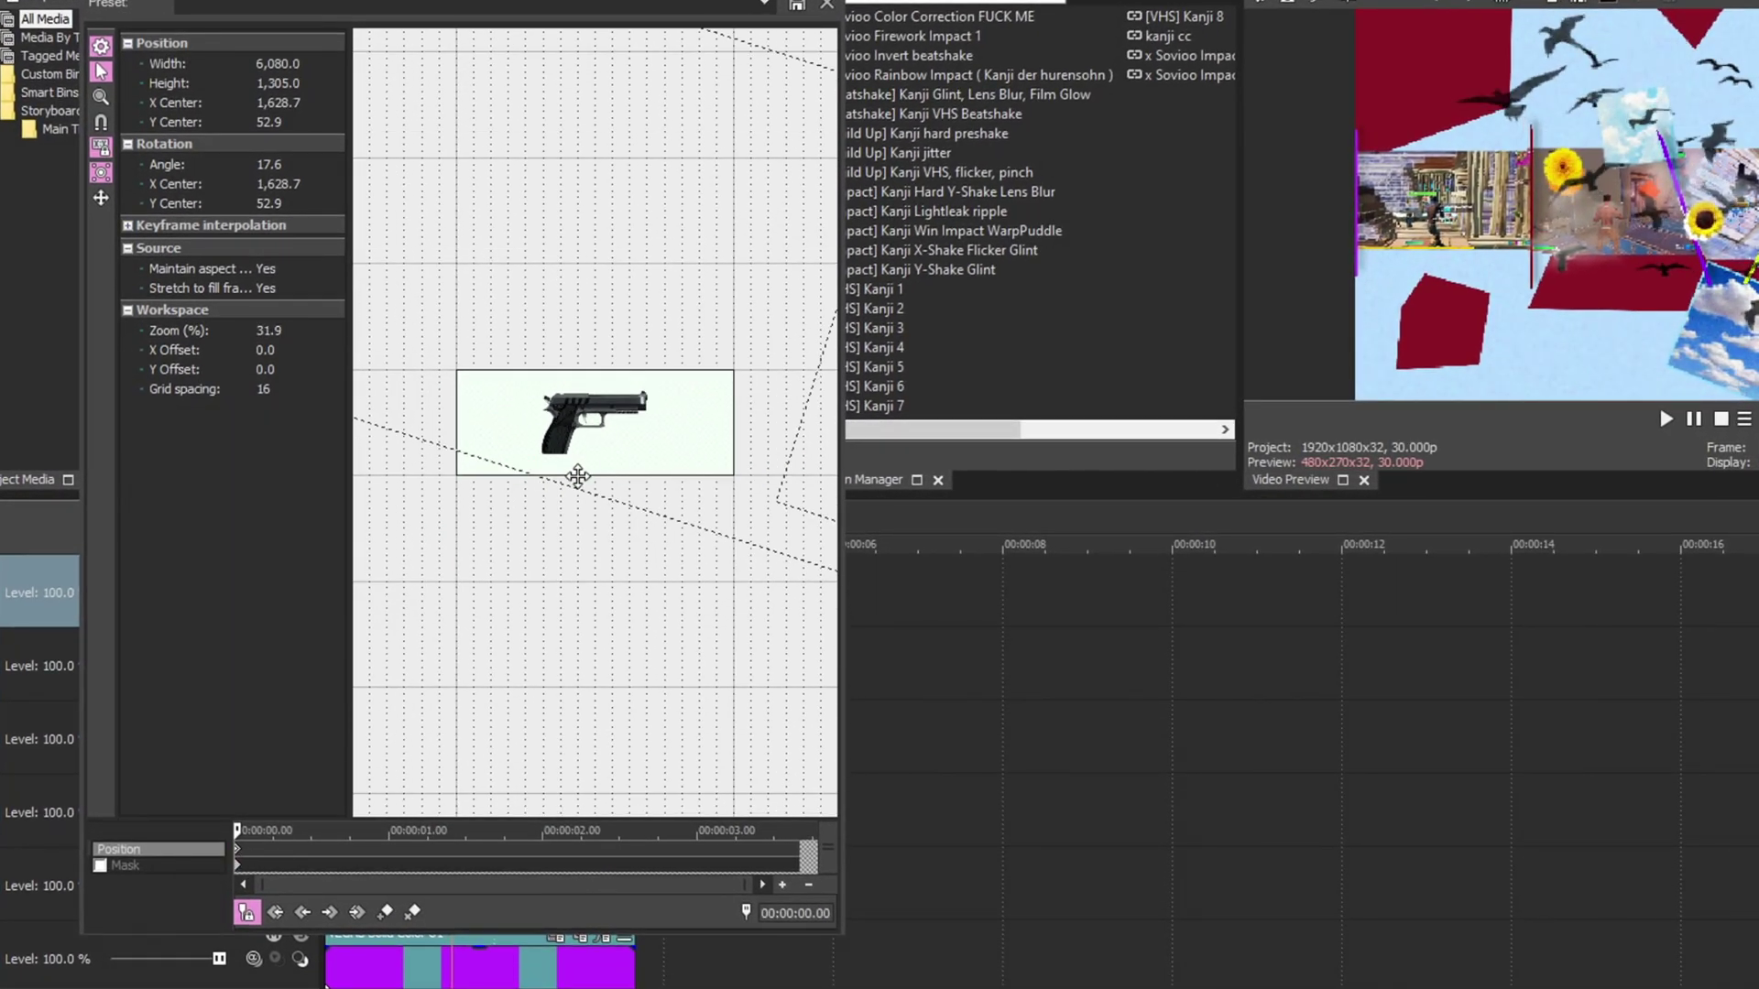
right_click(588, 406)
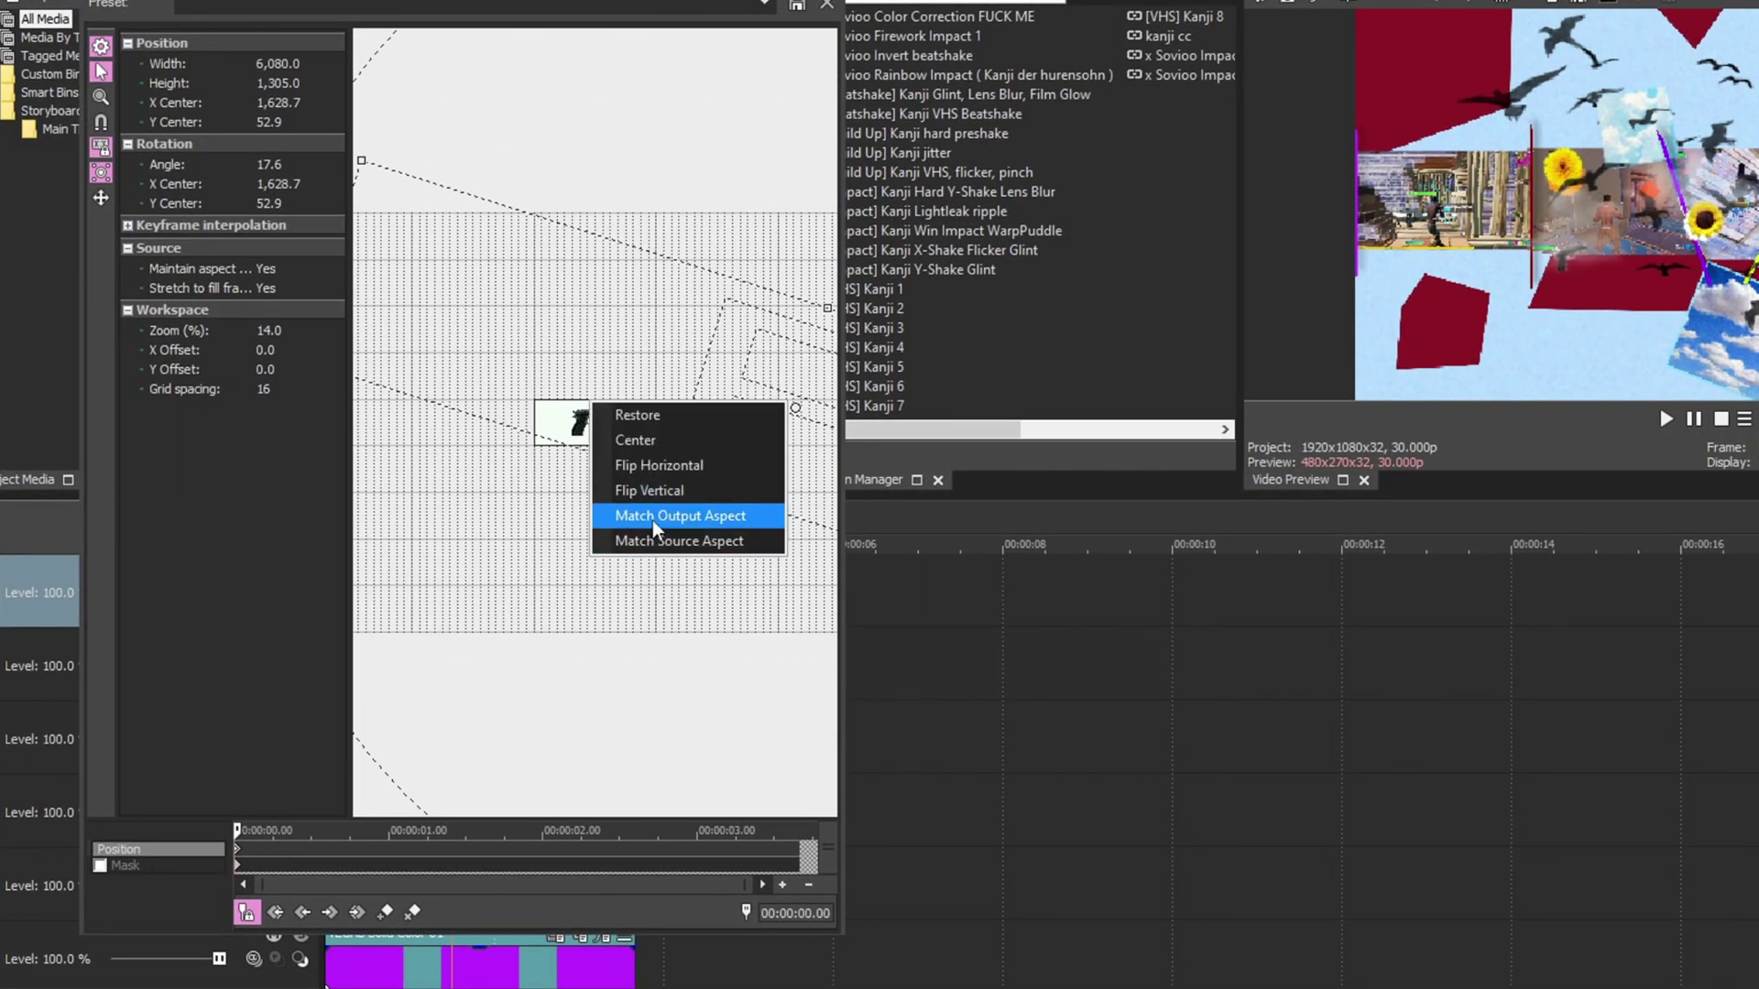
left_click(649, 519)
left_click_drag(683, 448, 520, 441)
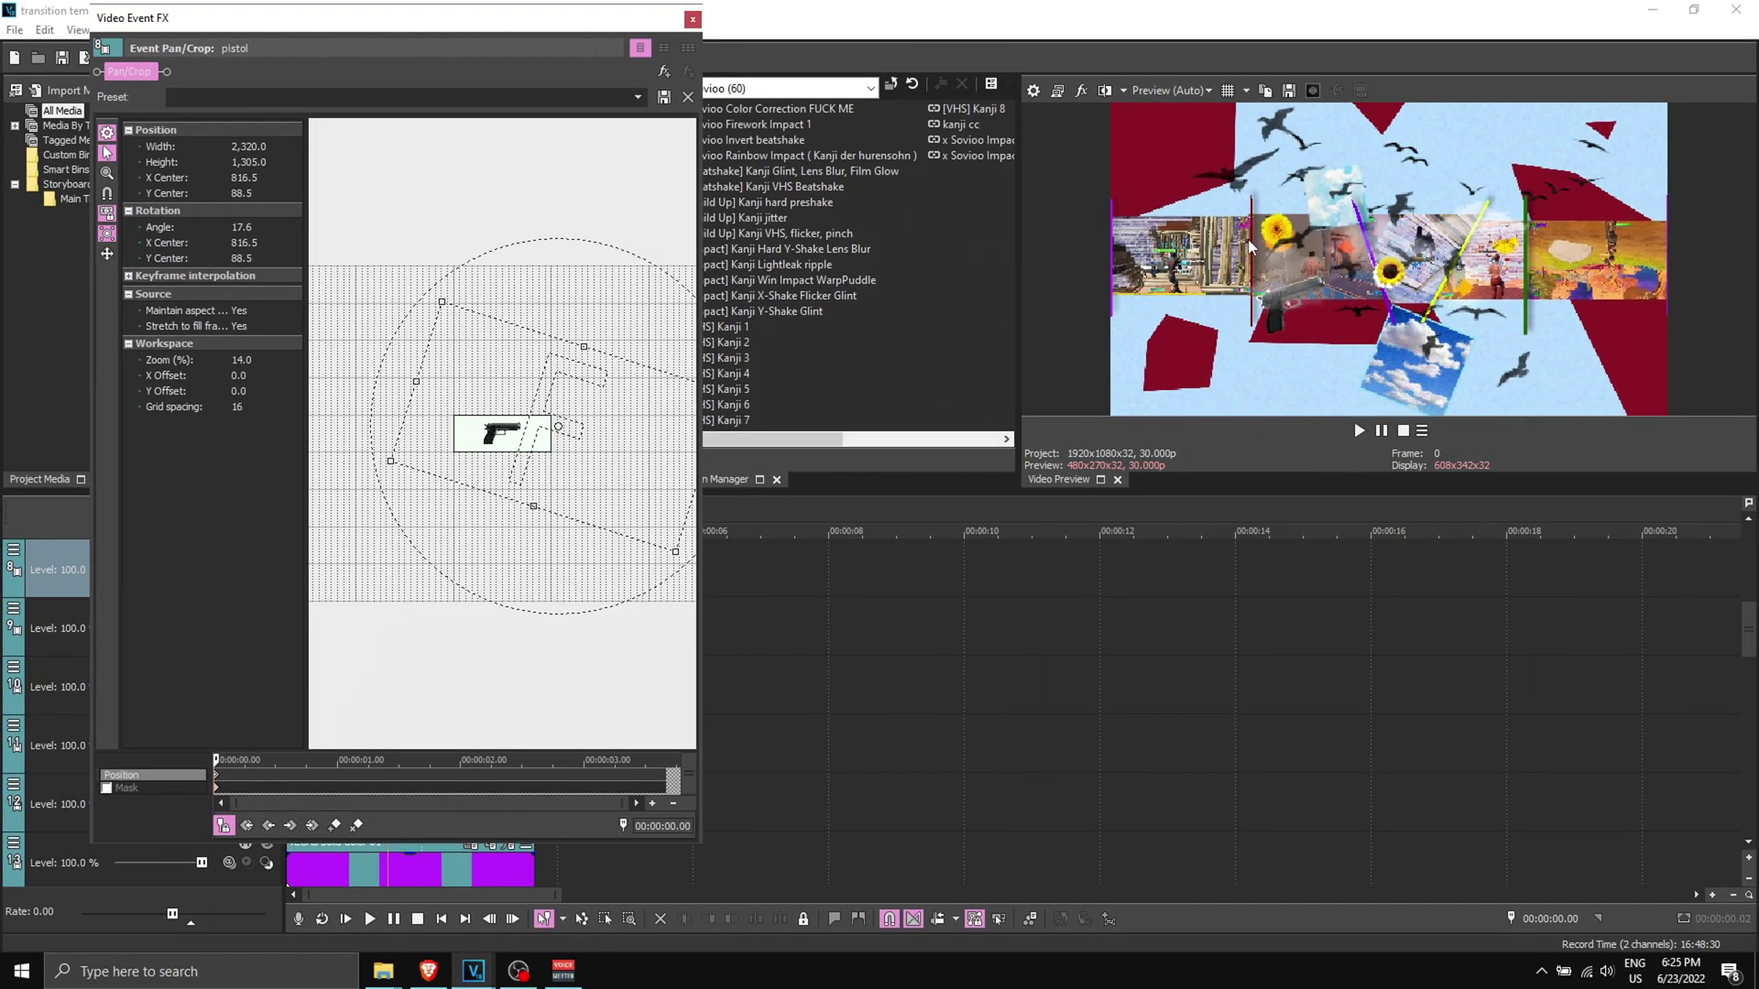
left_click(693, 22)
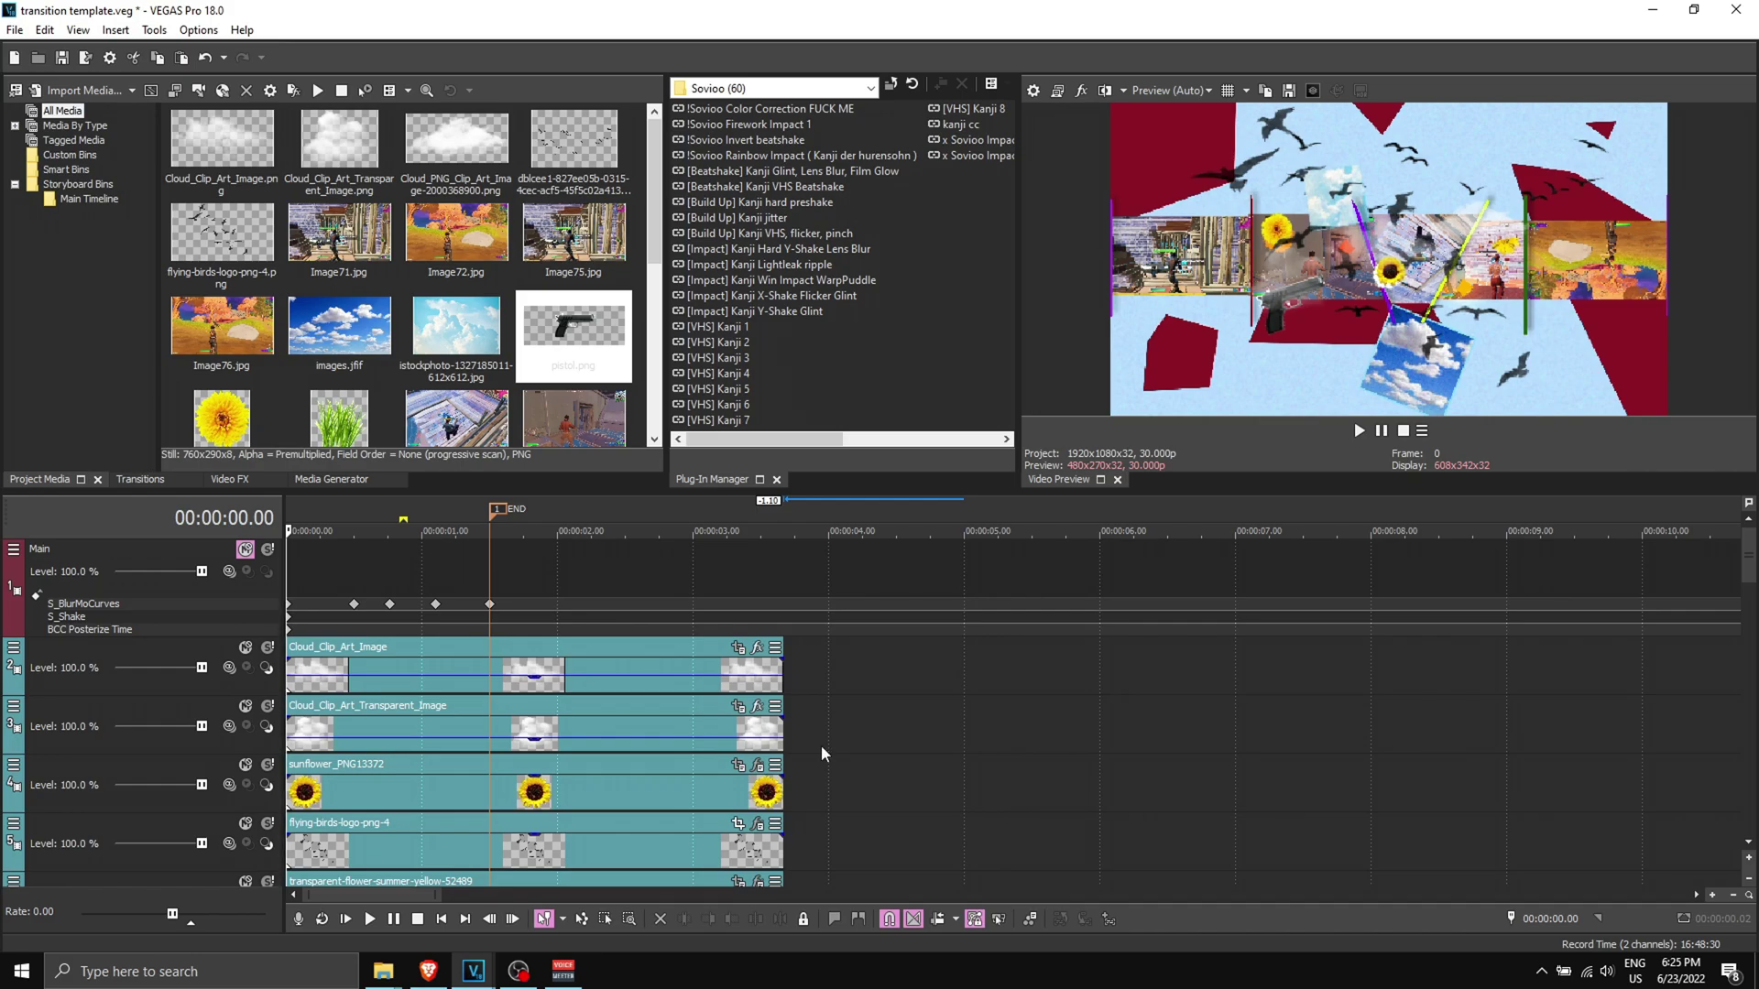
Switch to the Untitled Fortnite project and try selecting the gap between the clips.
left_click(473, 971)
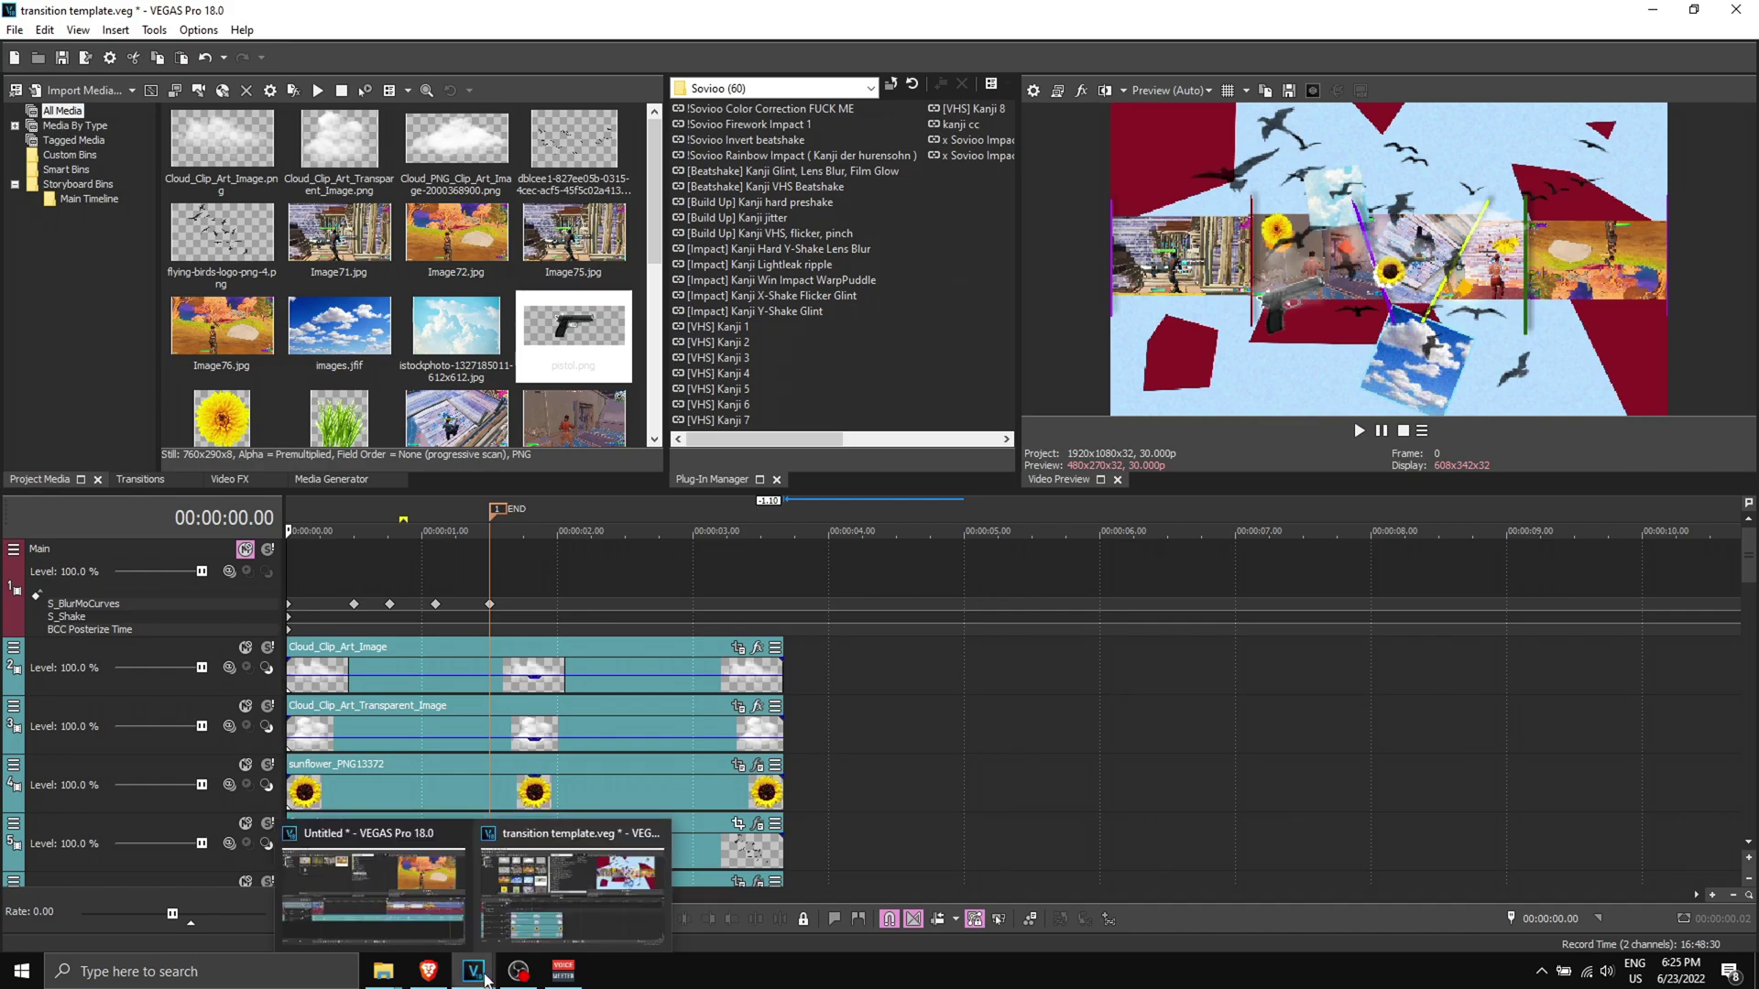
left_click(437, 911)
scroll(493, 768, "down", 3)
left_click(604, 515)
left_click_drag(703, 514, 841, 512)
left_click(841, 511)
left_click_drag(703, 757, 1003, 750)
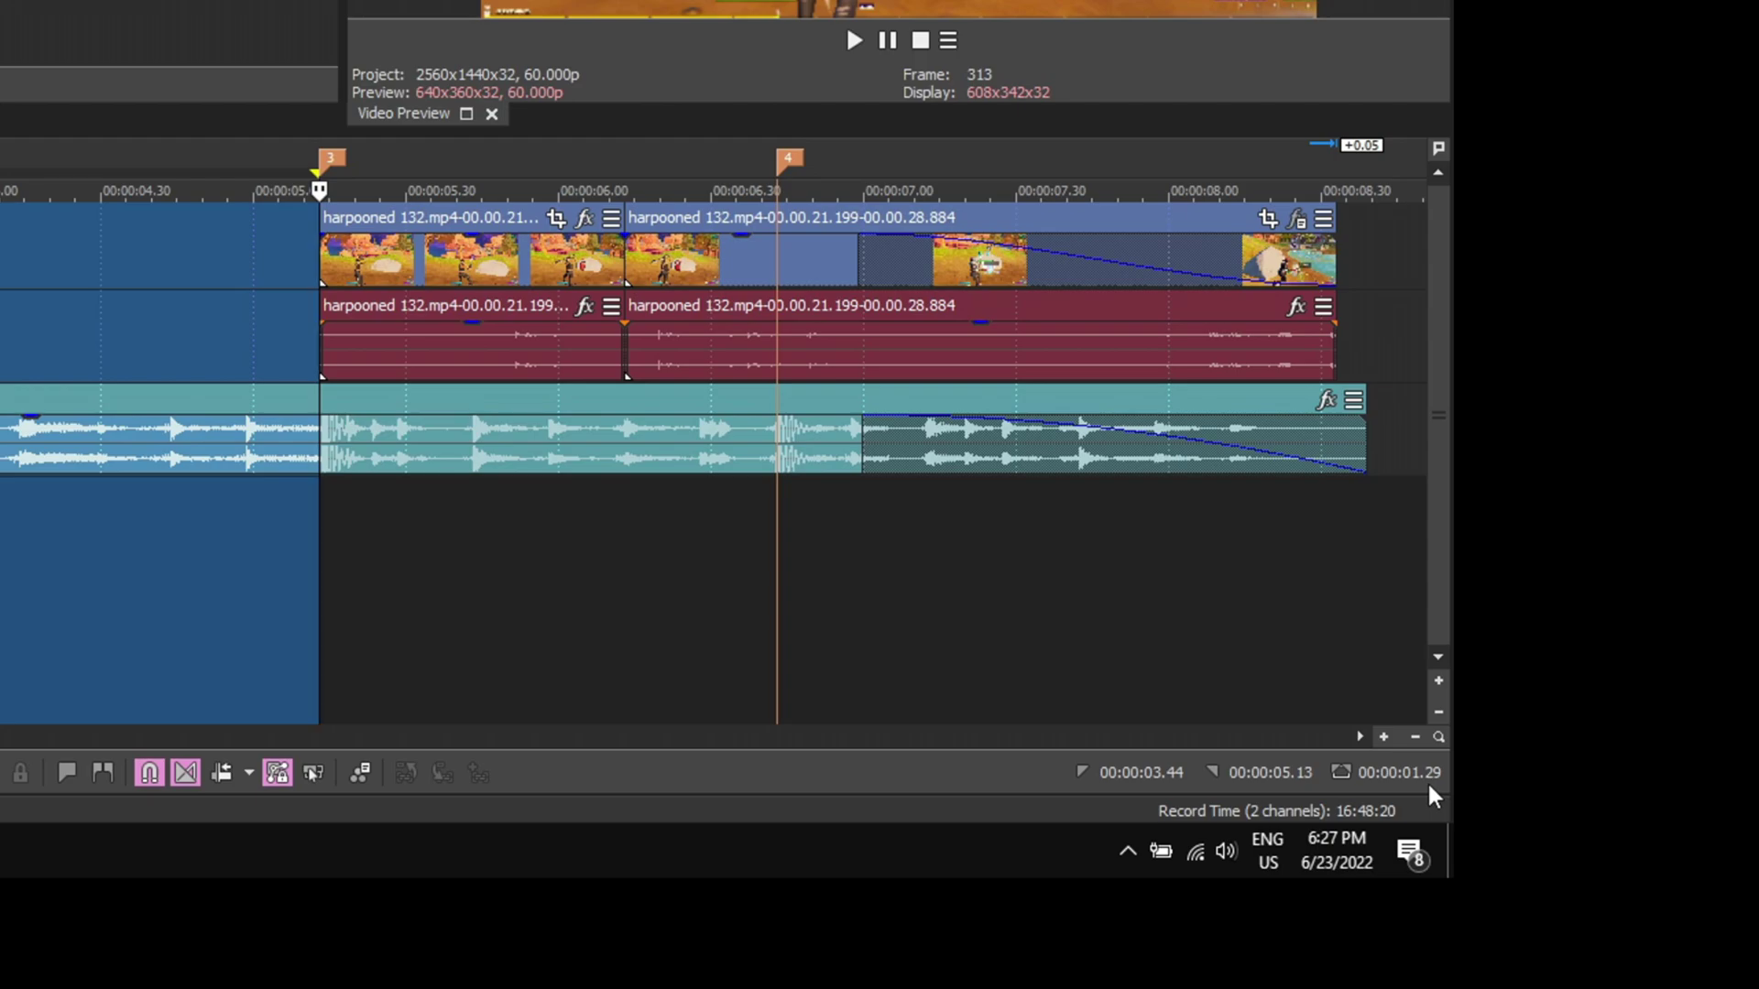
left_click(317, 539)
Trim one frame off the harpooned clip's start and select the gap, 00:00:03.44 to 00:00:05.14.
scroll(335, 535, "up", 6)
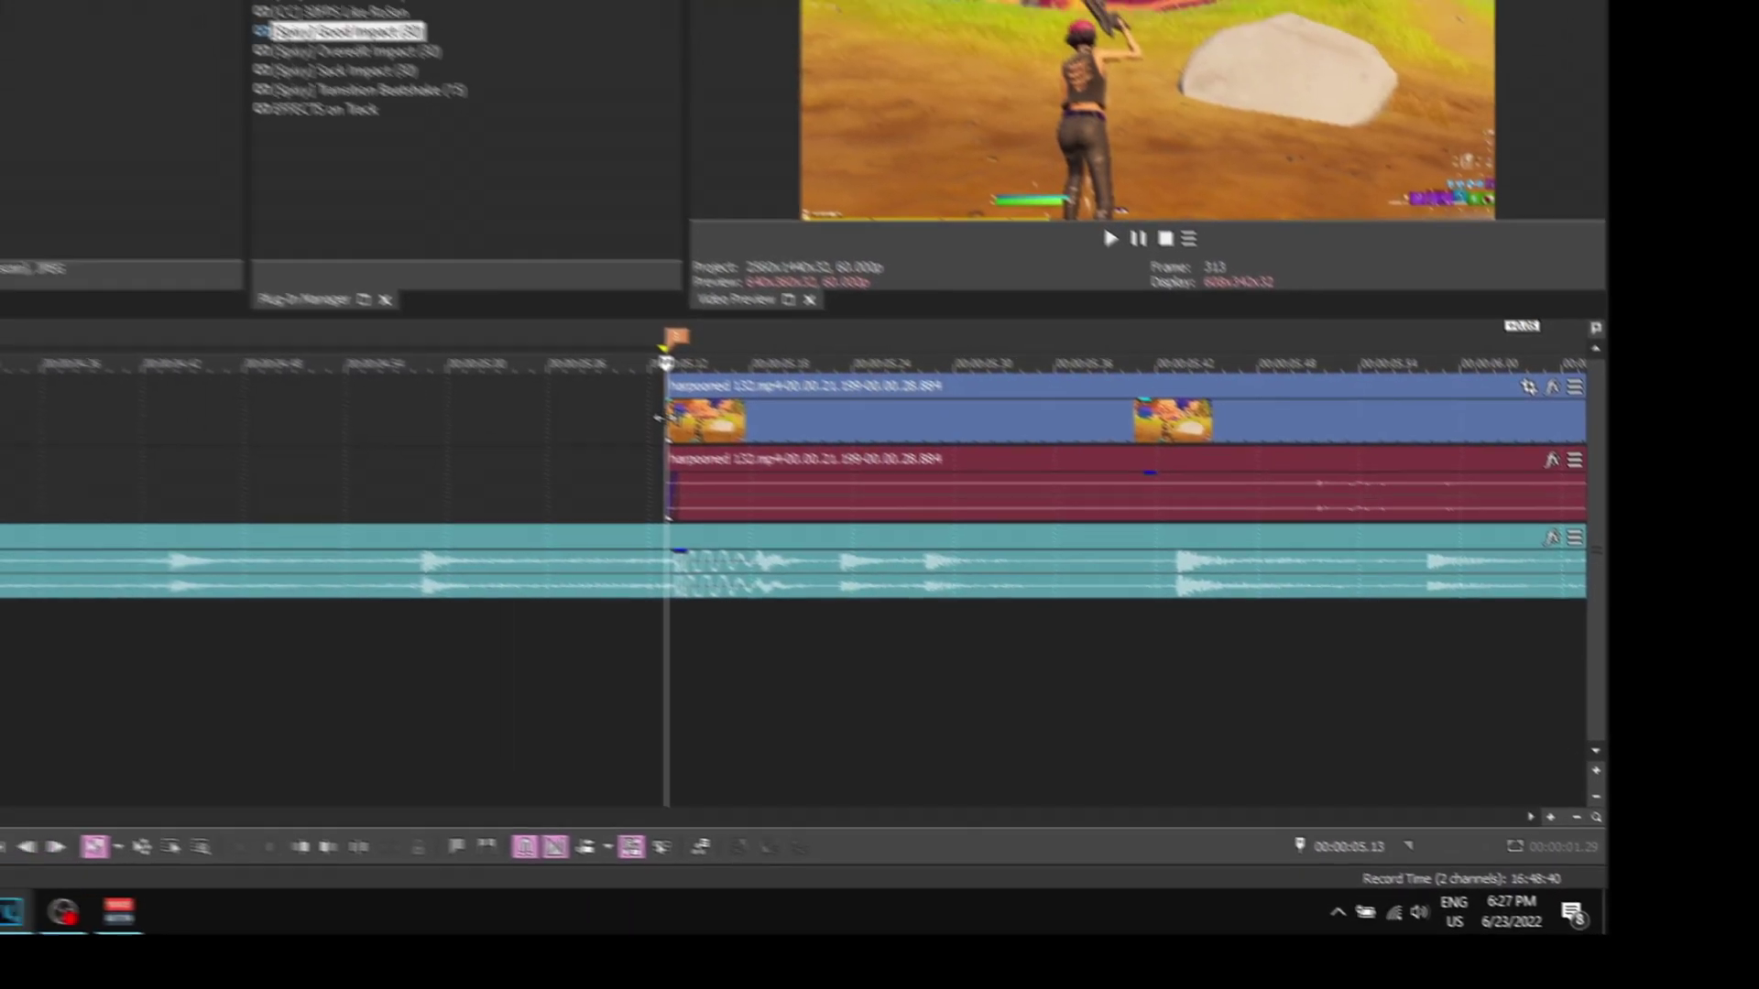
left_click_drag(321, 257, 341, 258)
scroll(612, 769, "down", 4)
left_click_drag(598, 733, 1012, 736)
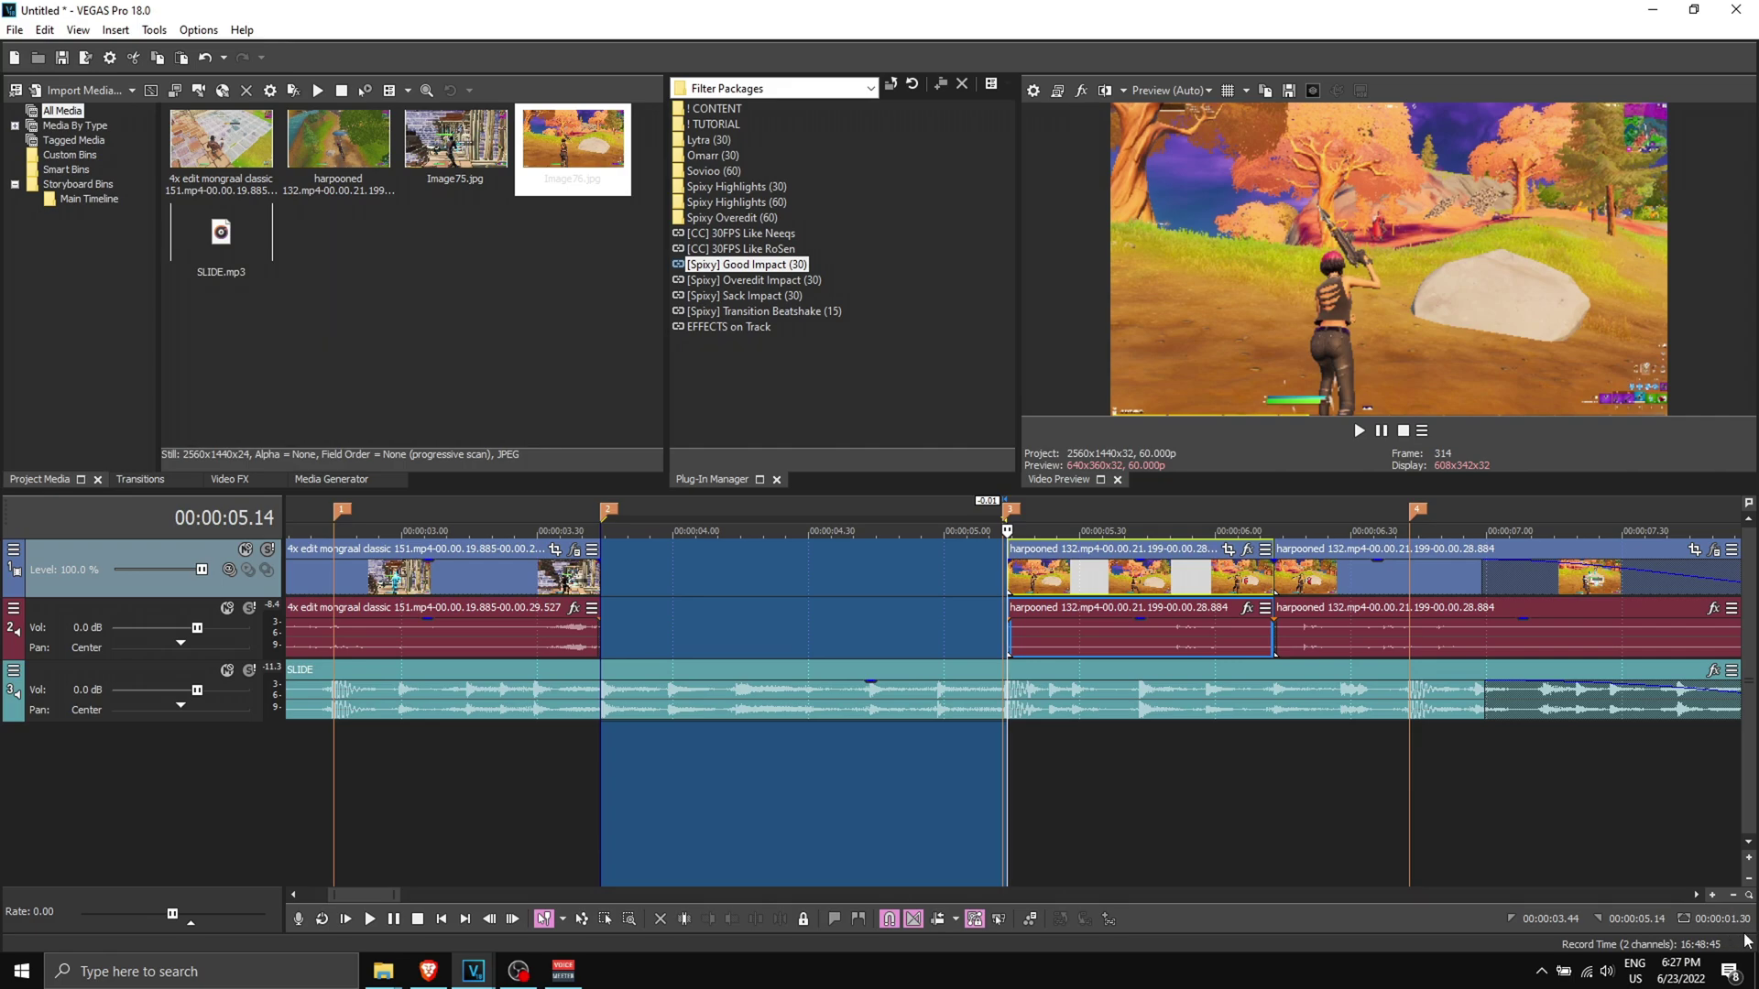
Back in the transition template, select the Main track's opening 1.22 seconds and park at 00:00:01.13.
mouse_move(477, 971)
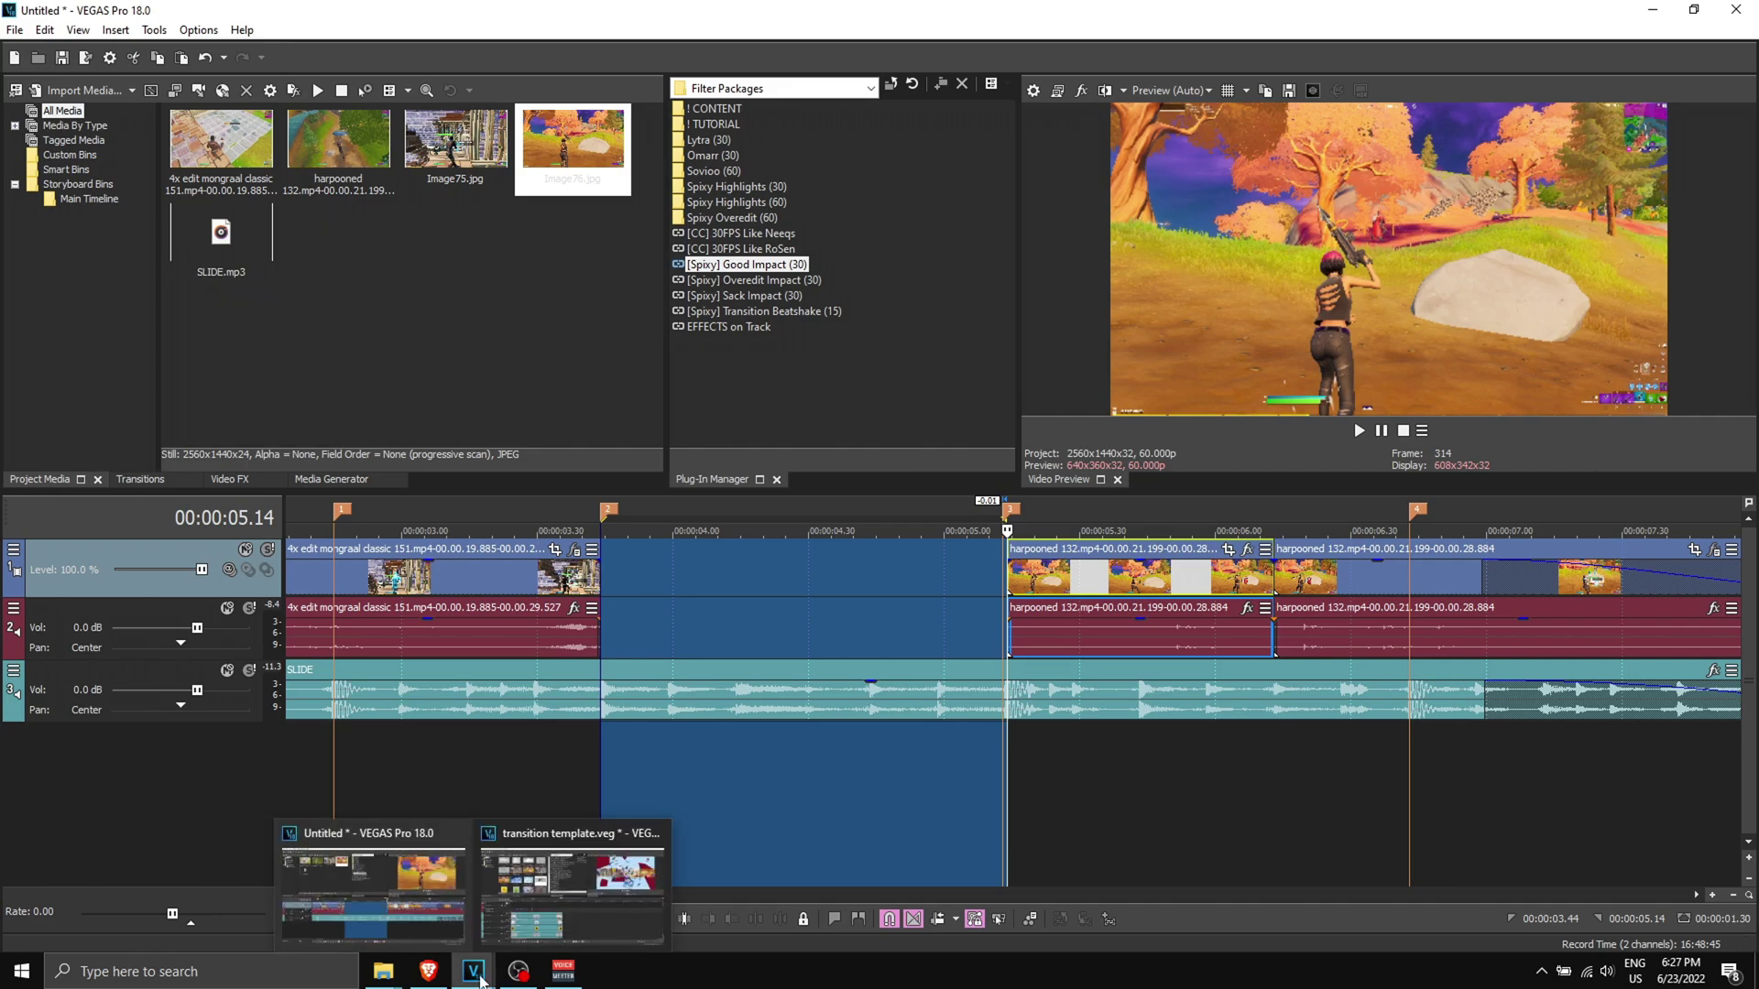
left_click(559, 880)
left_click(326, 574)
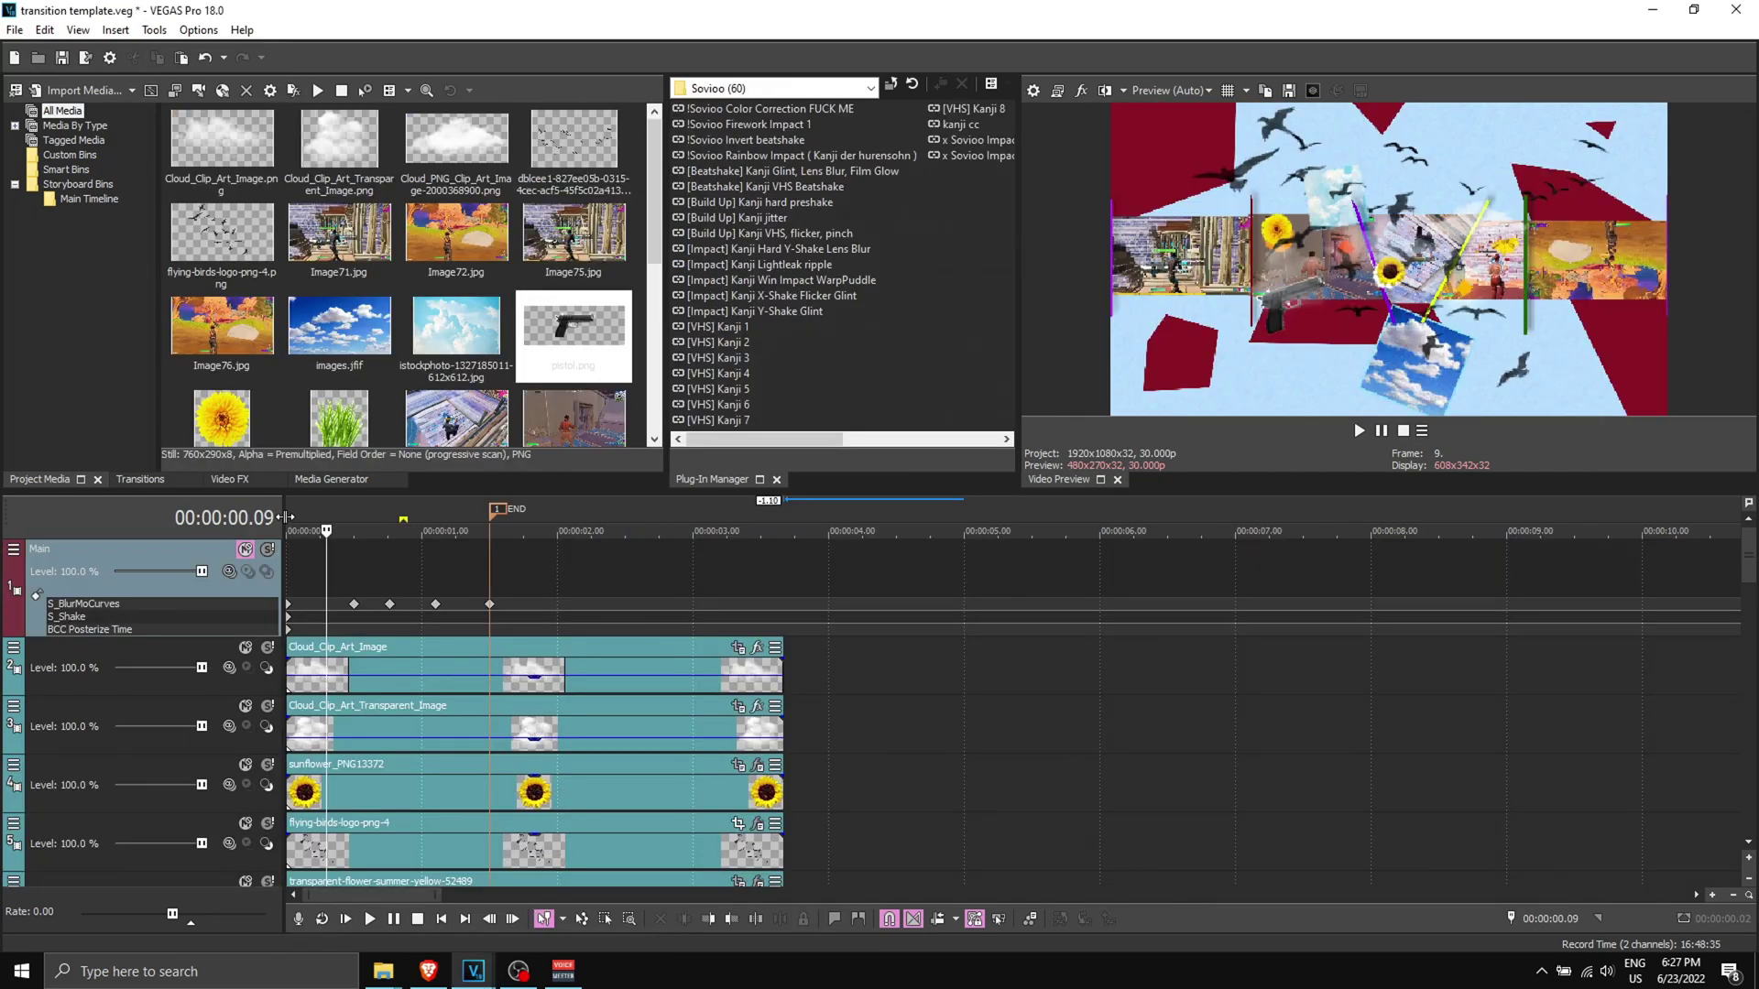
left_click_drag(291, 509, 490, 529)
left_click(481, 576)
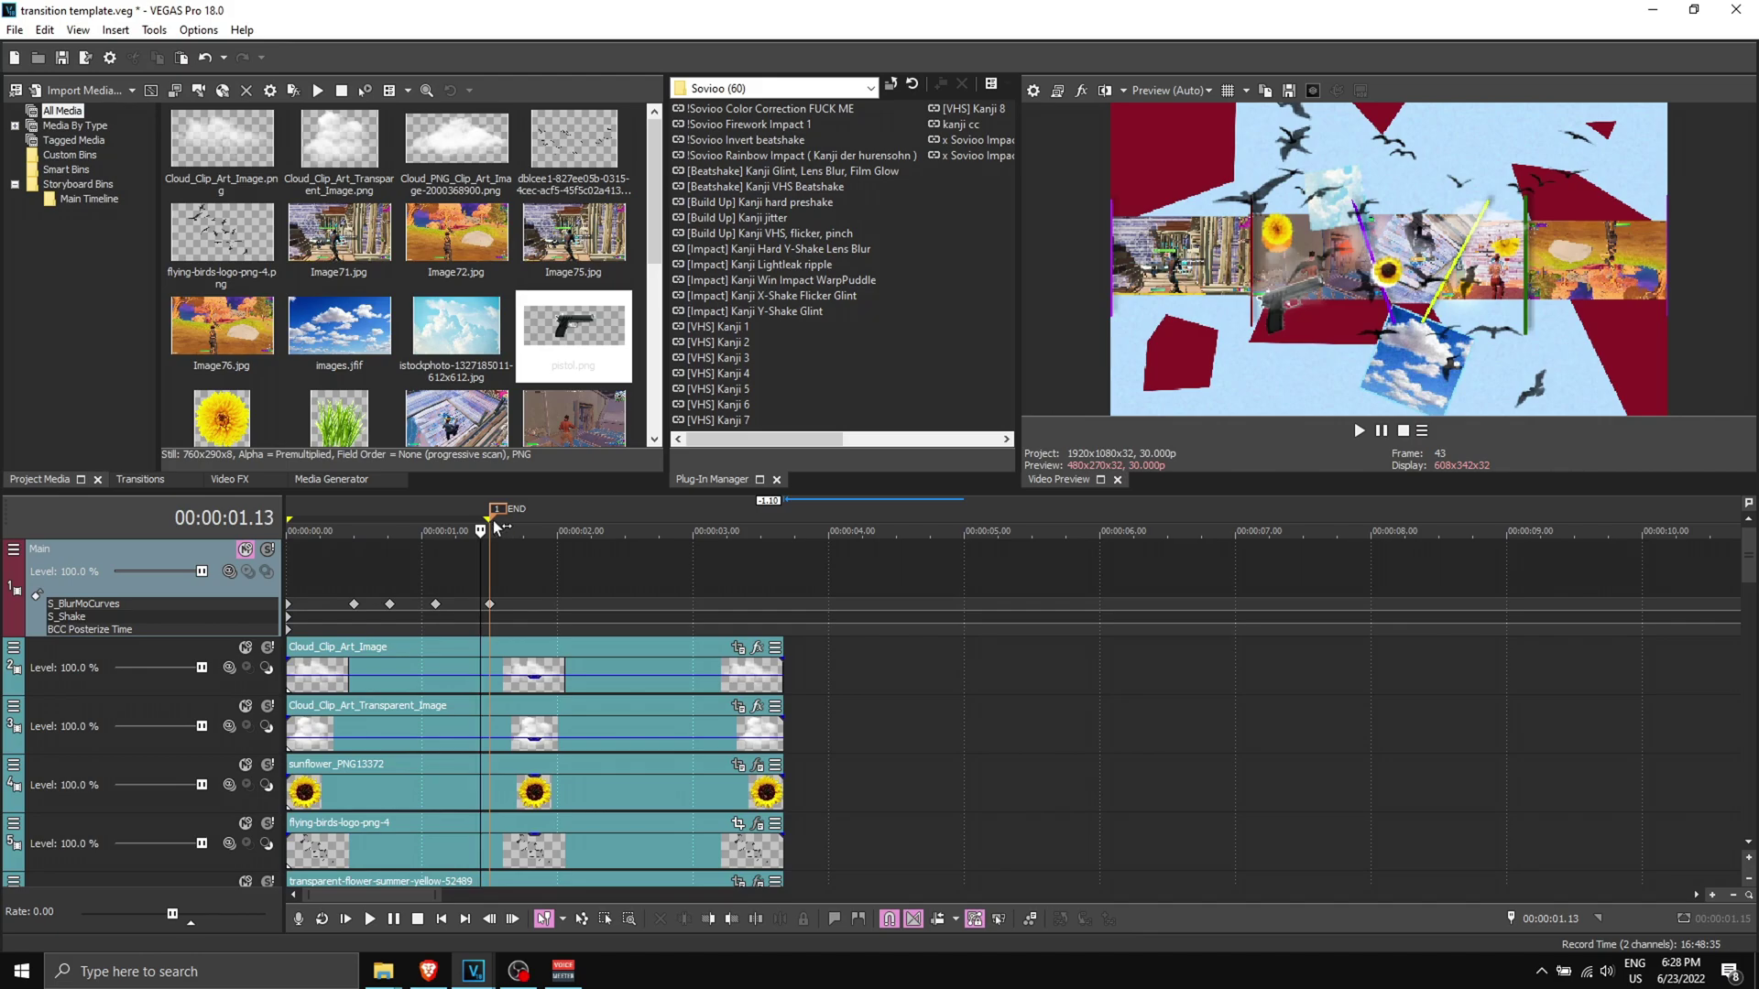
scroll(660, 632, "up", 2)
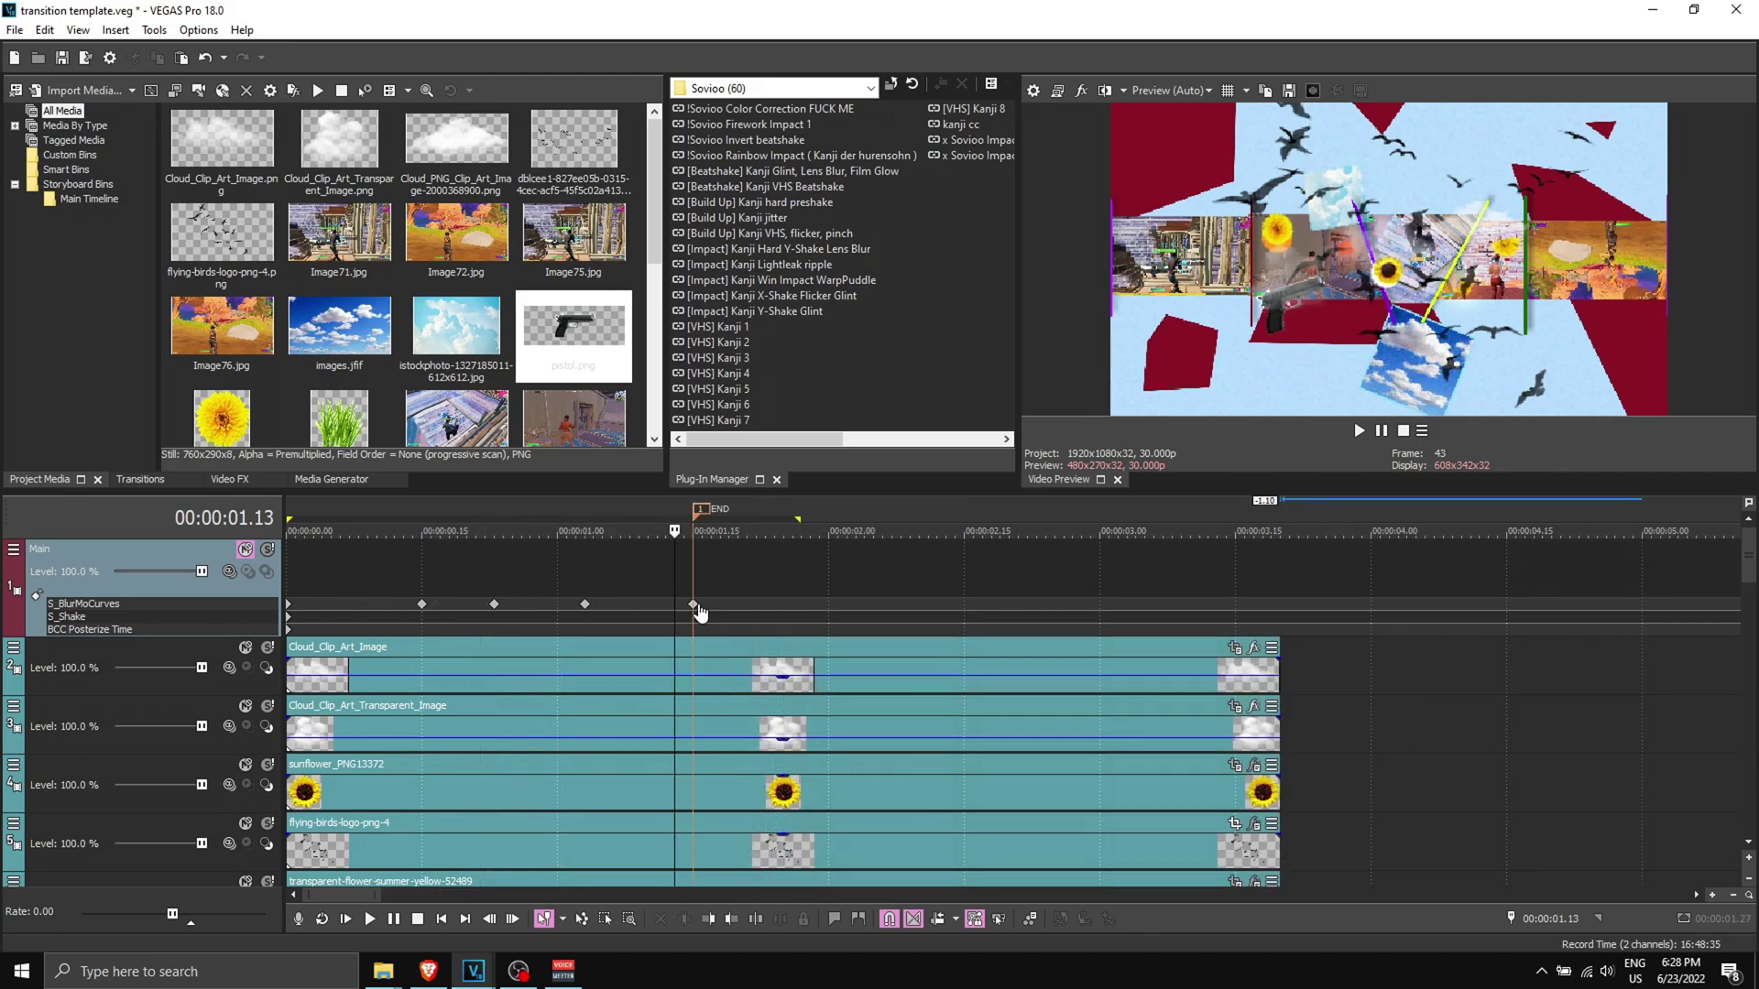
Expand the Main track's keyframe rows and shift the S_BlurMoCurves keyframes later.
left_click(36, 596)
left_click(36, 595)
left_click(36, 596)
left_click(36, 596)
left_click_drag(693, 613, 798, 619)
left_click_drag(590, 614, 656, 612)
left_click_drag(496, 613, 547, 614)
left_click_drag(421, 613, 457, 614)
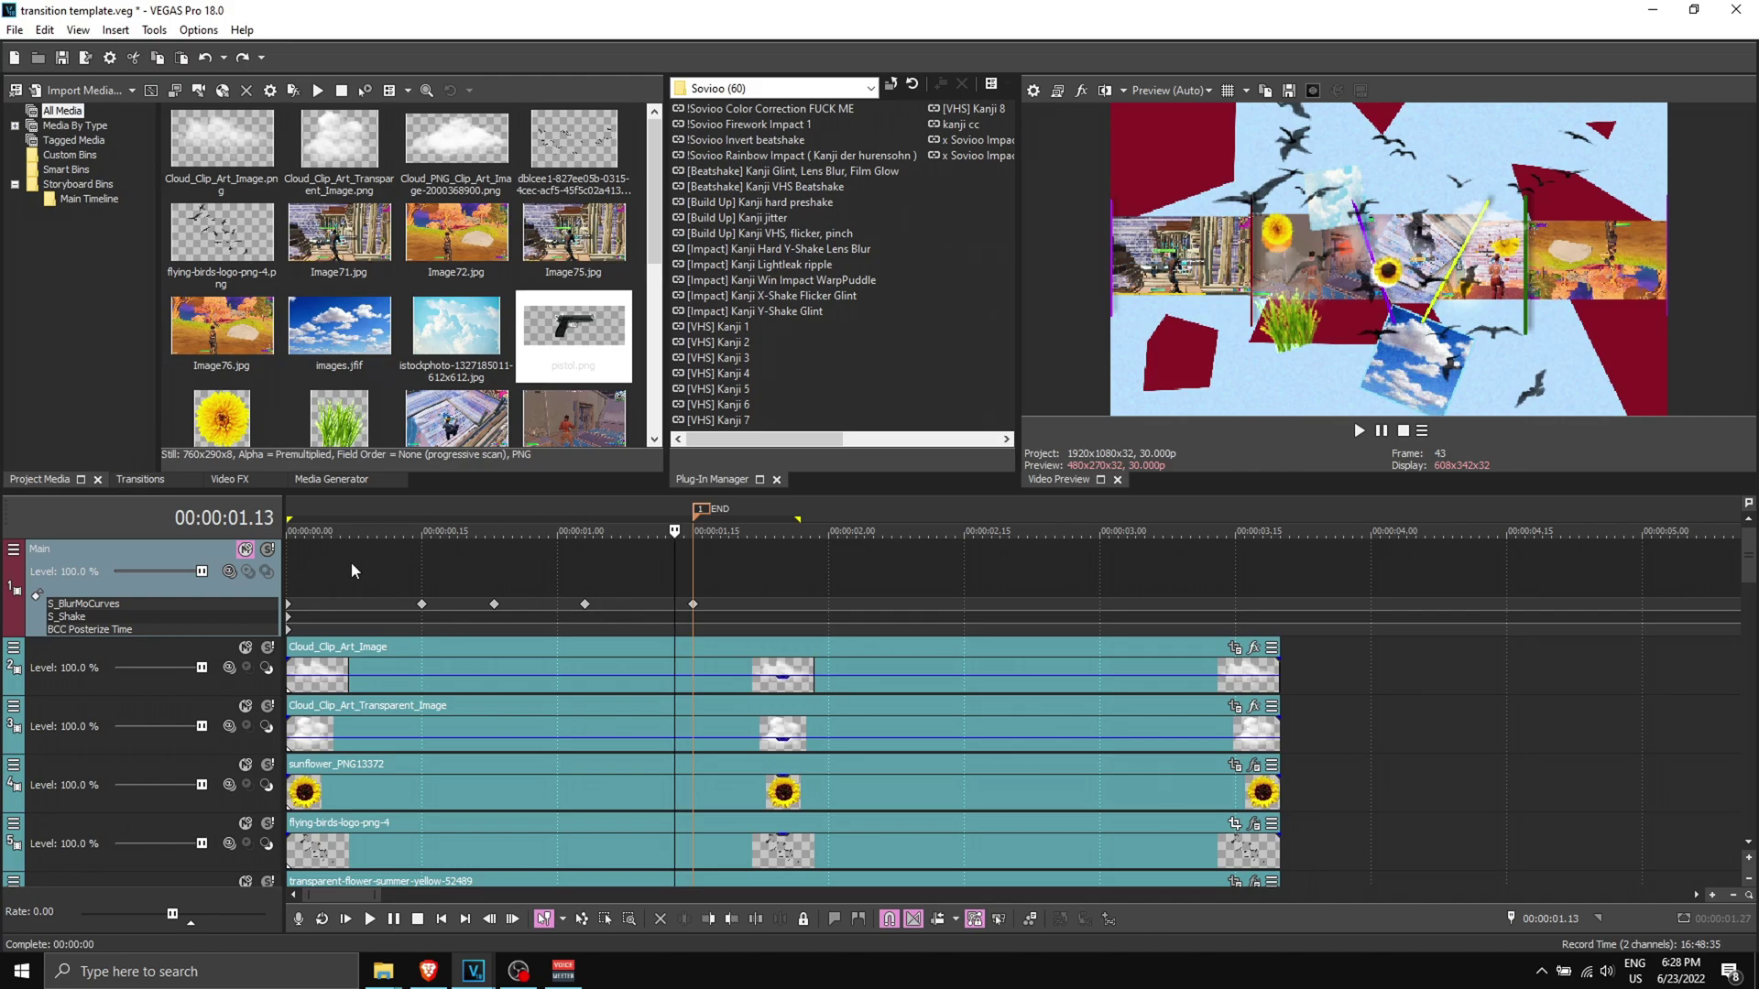
Compress the S_BlurMoCurves keyframes so the last sits at 00:00:01.09, then preview at 00:00:00.21.
left_click_drag(289, 562, 639, 596)
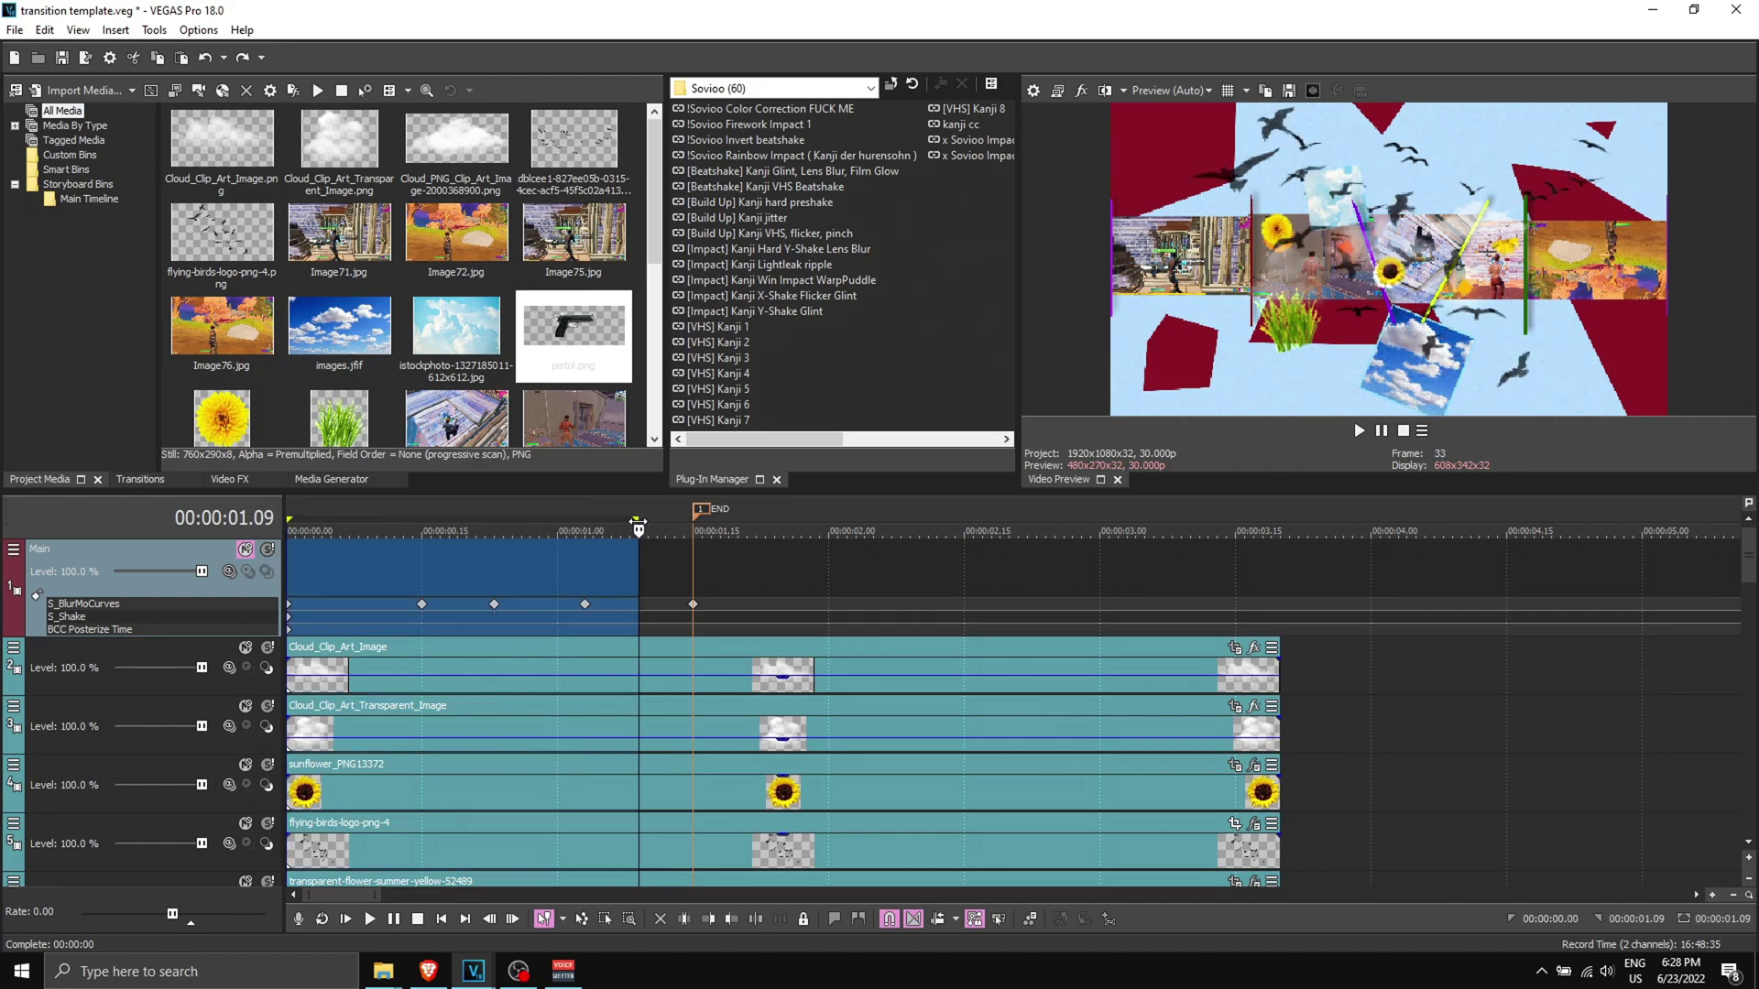
left_click_drag(422, 610, 375, 614)
left_click_drag(495, 608, 425, 609)
left_click_drag(694, 608, 640, 608)
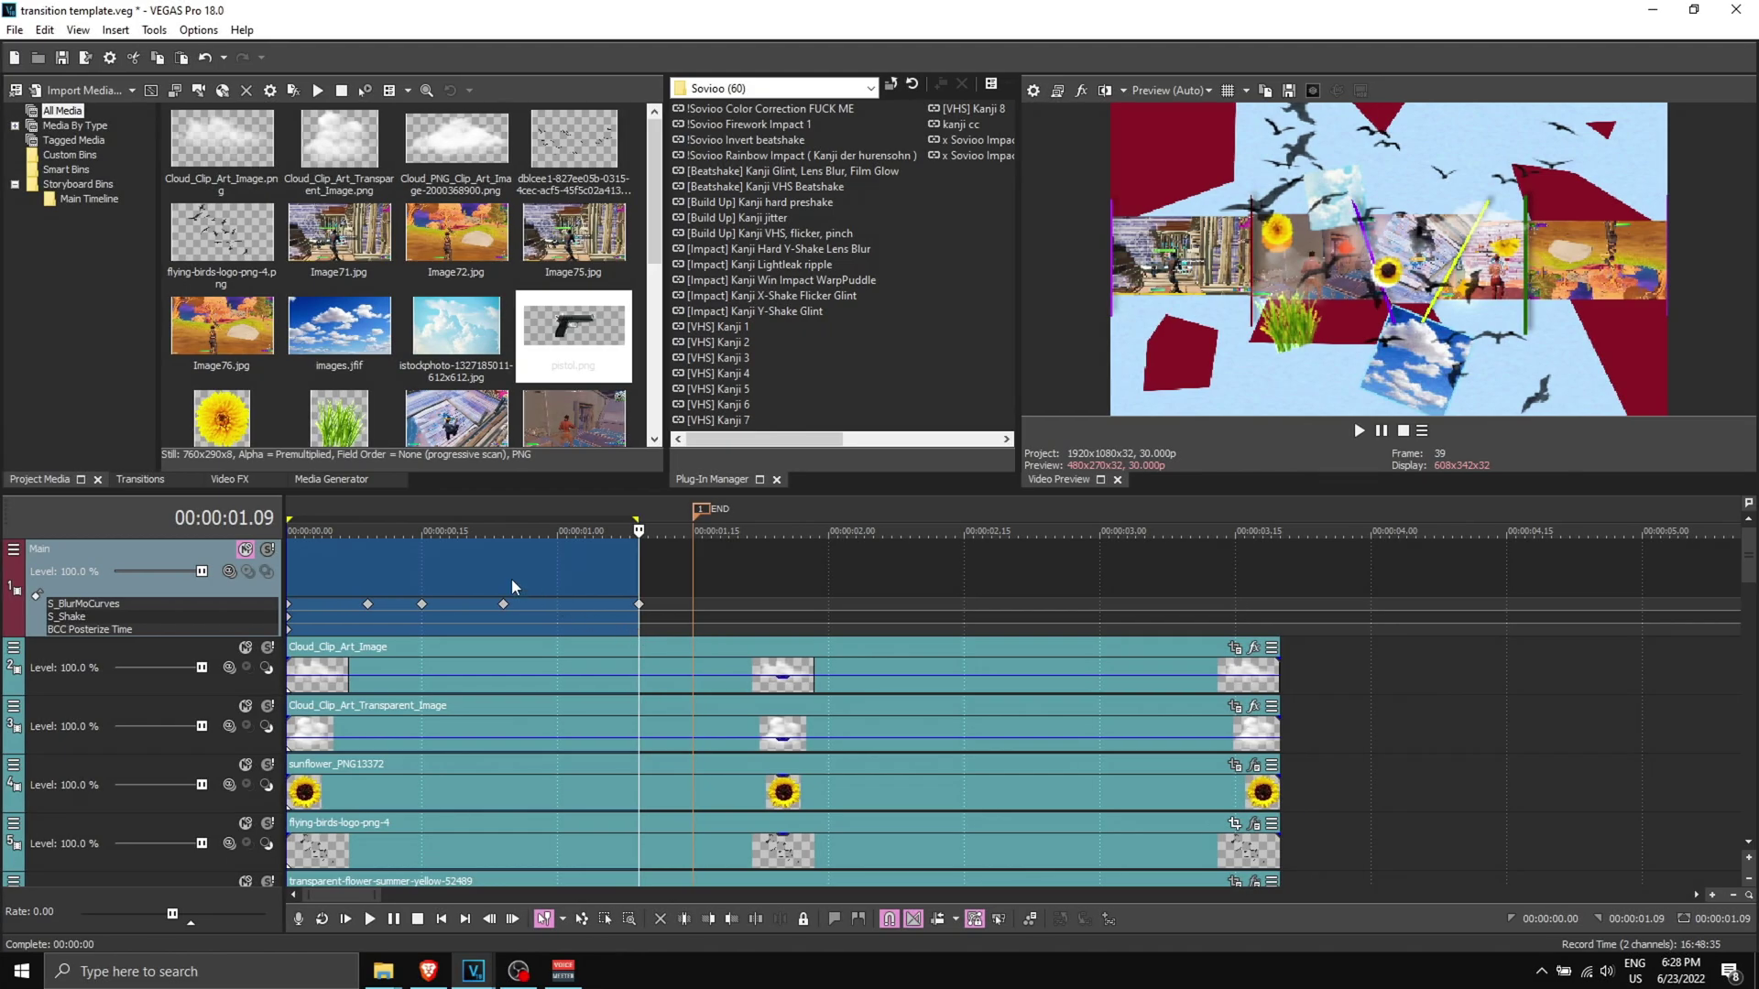
left_click(478, 574)
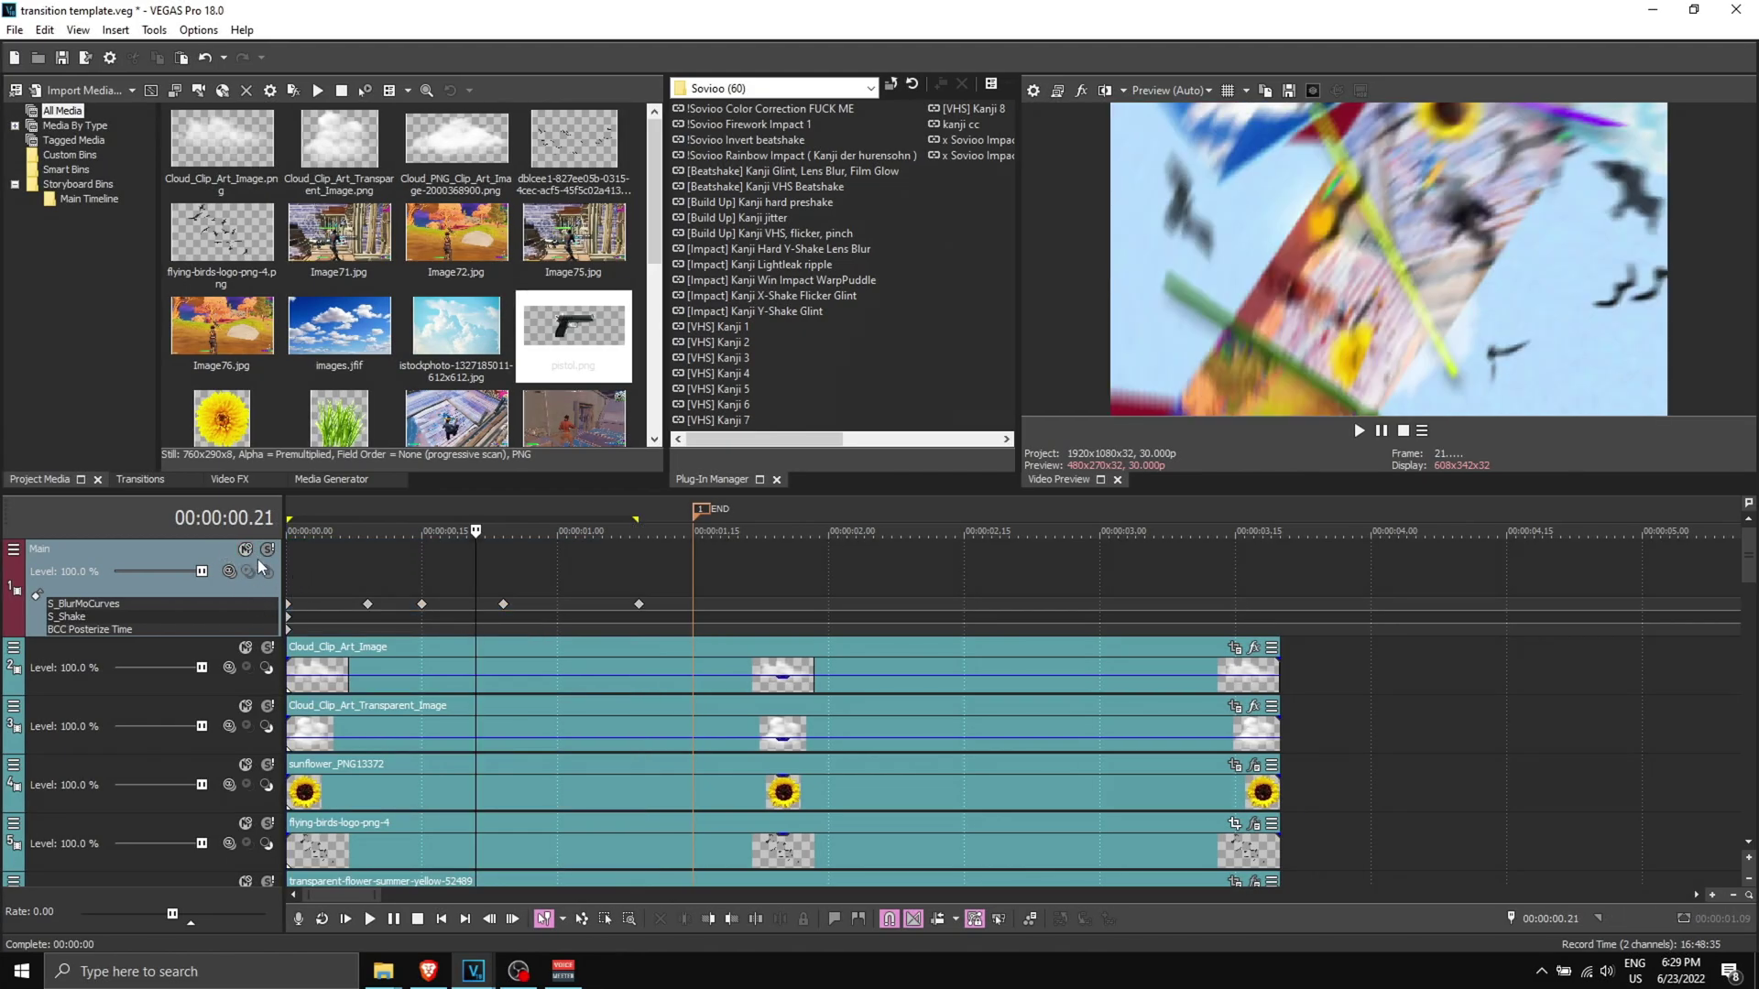
Enable BCC Posterize Time on the Main track and select the transition from 0 to 00:00:01.15.
left_click_drag(361, 566, 476, 567)
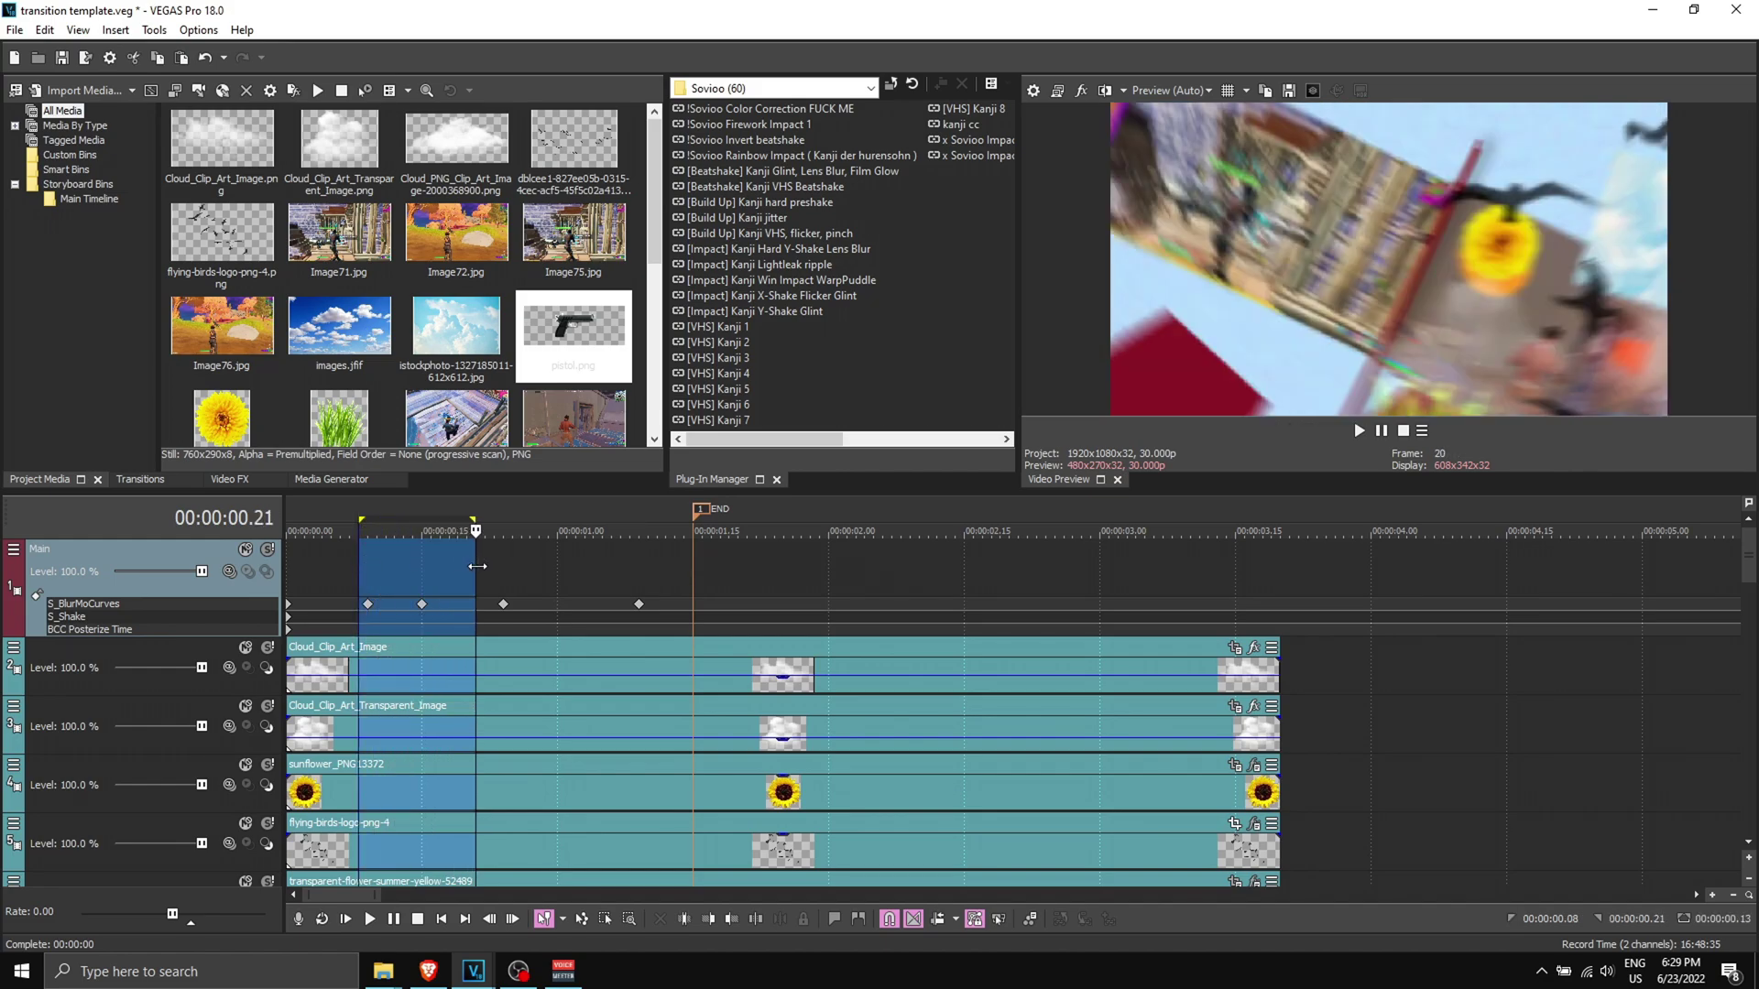
left_click(94, 630)
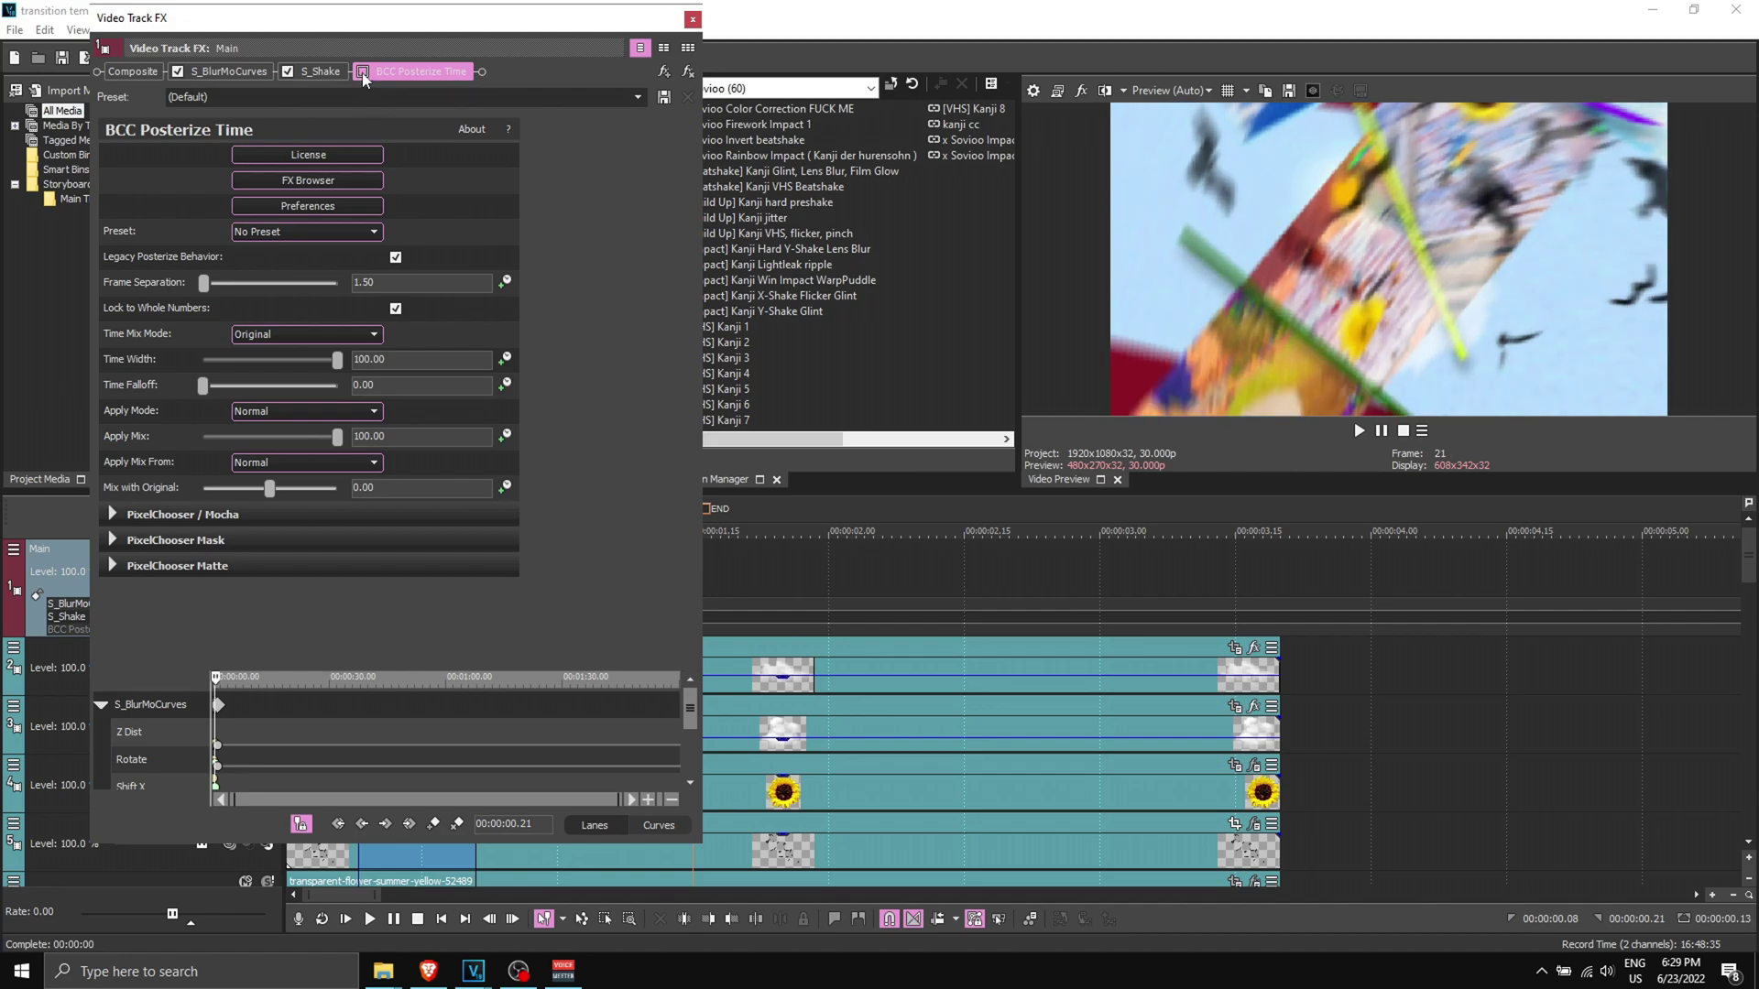
left_click(362, 72)
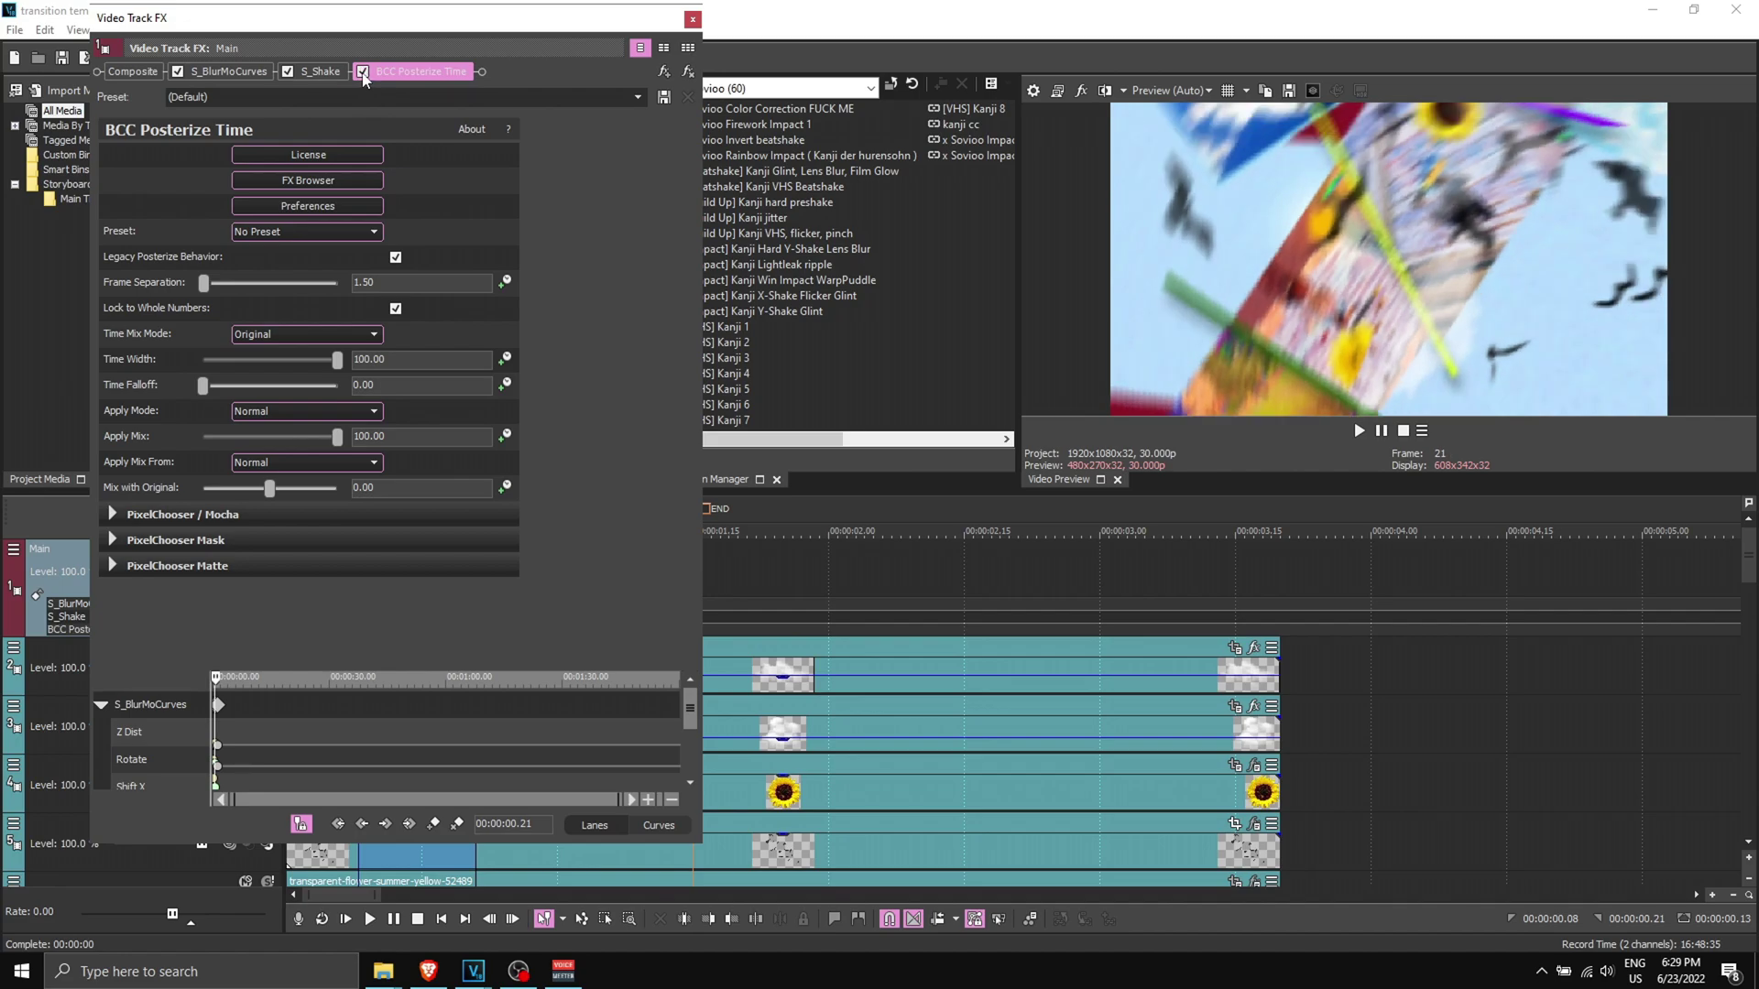
left_click(692, 20)
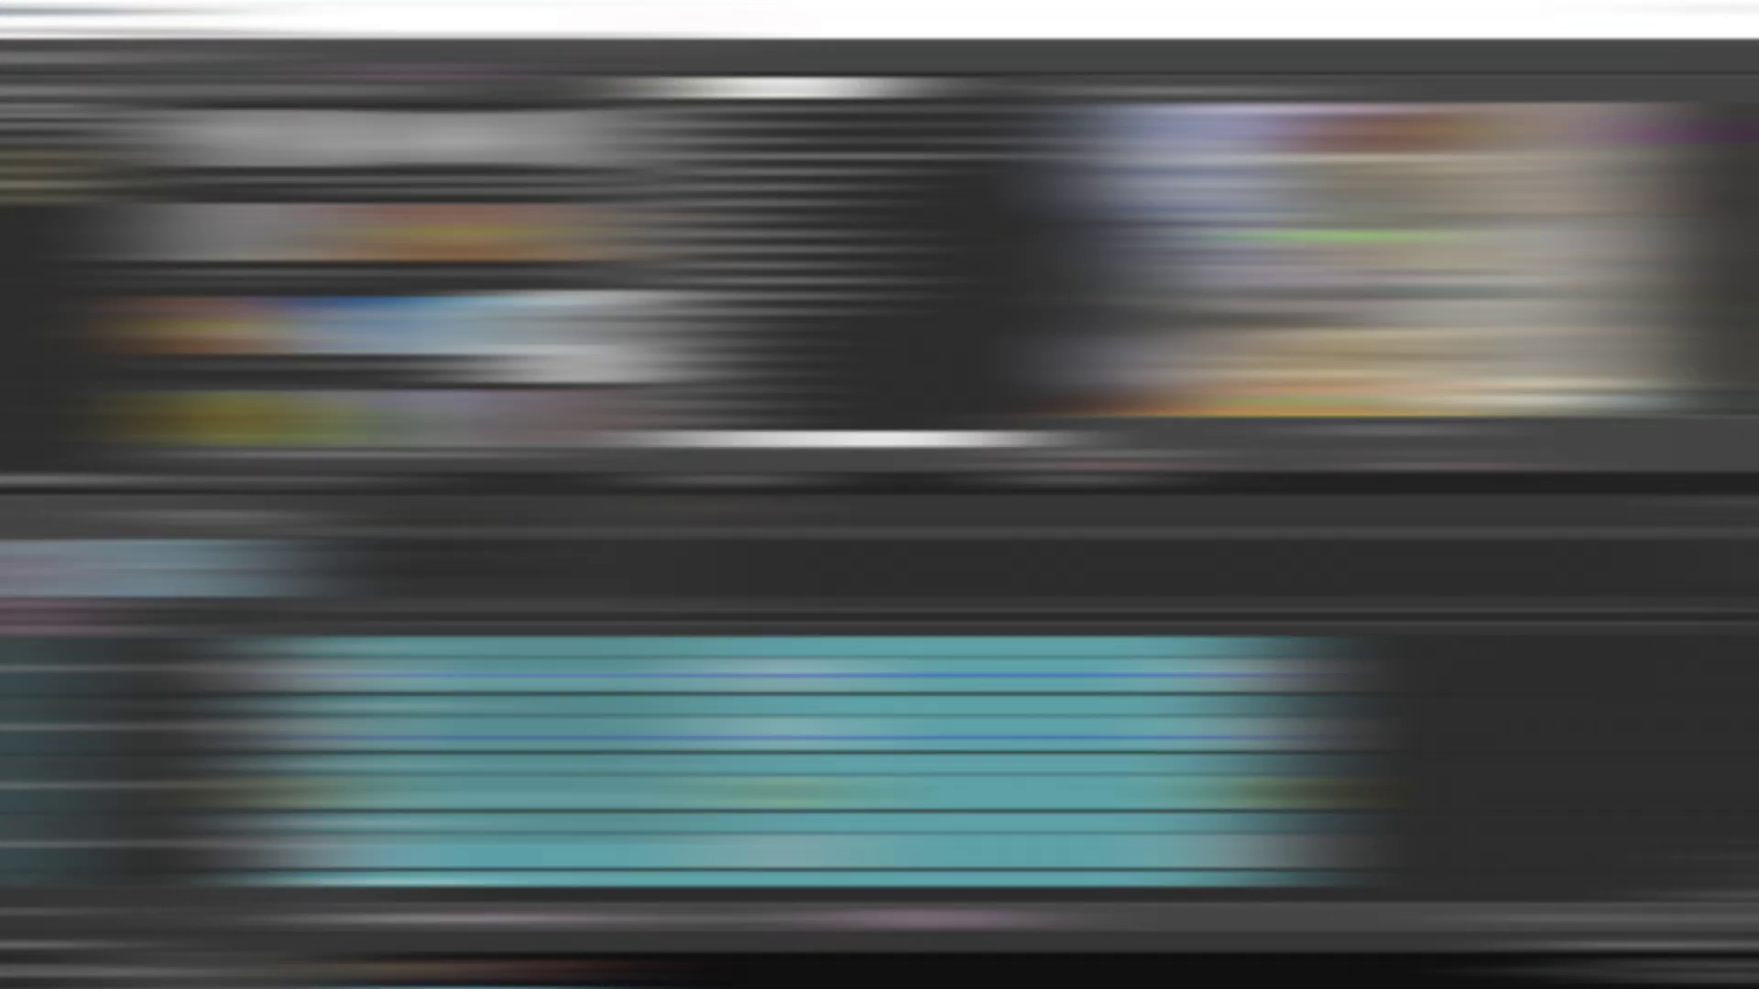
left_click_drag(289, 511, 693, 510)
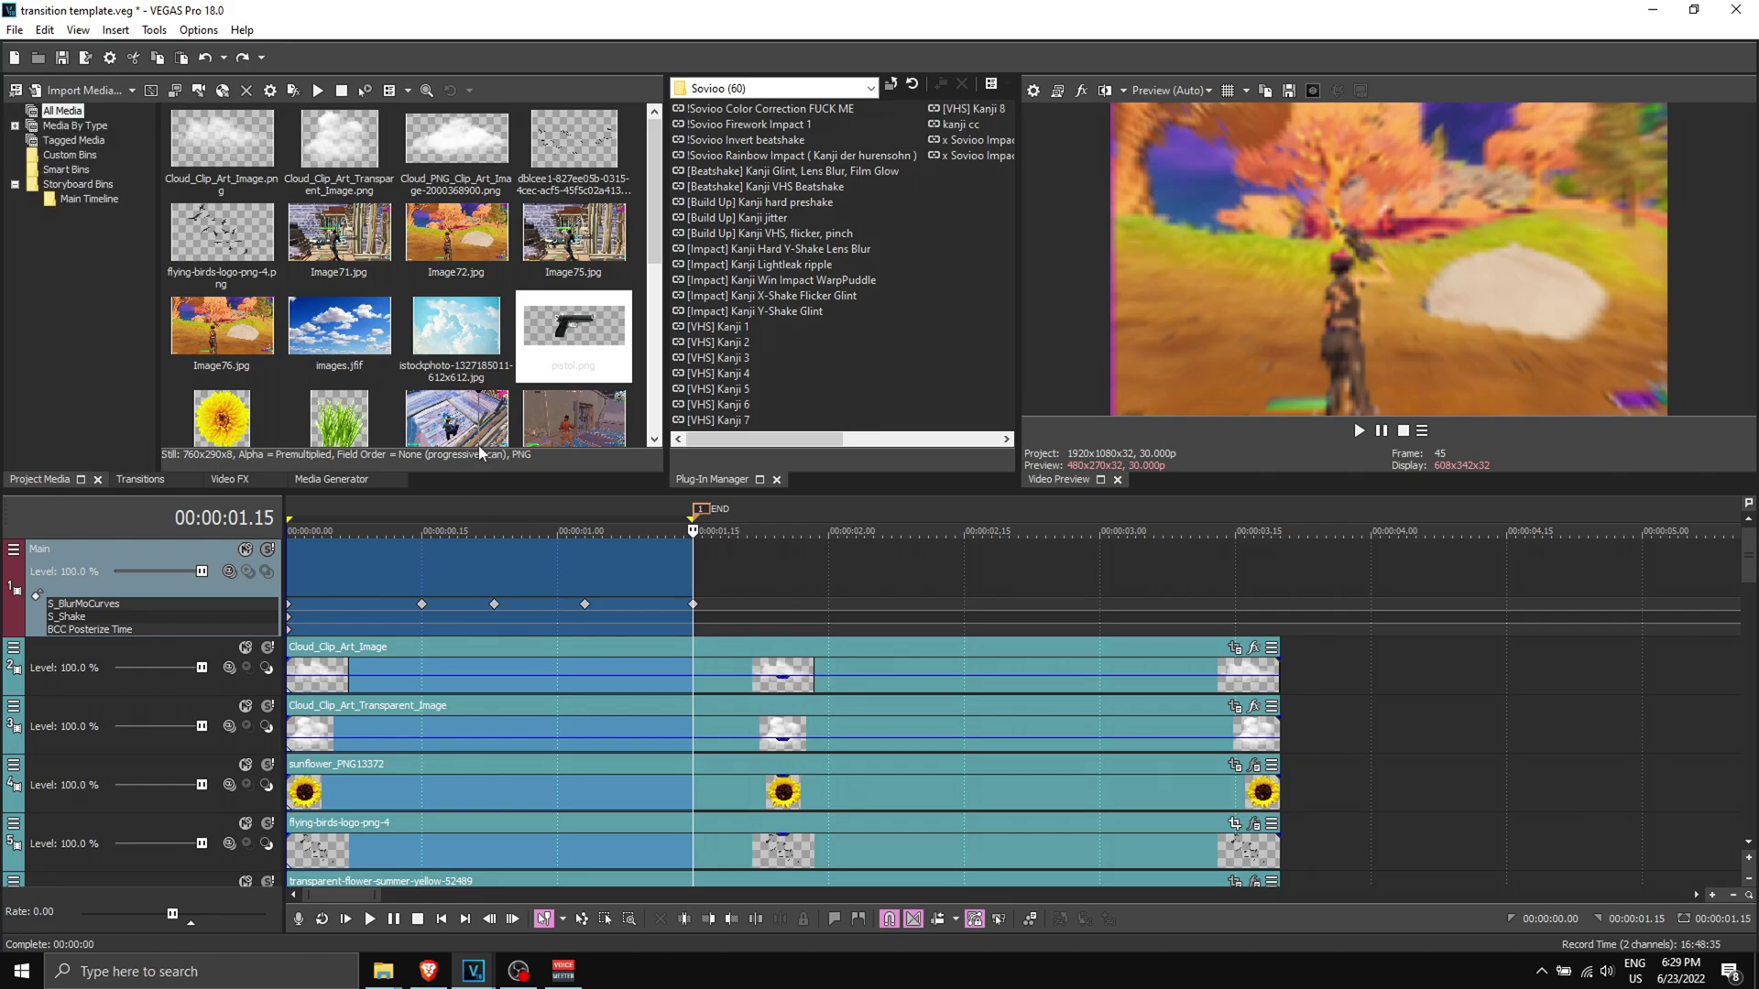
In Render As, choose the MAGIX AVC/AAC MP4 1080p 30FPS template.
left_click(13, 26)
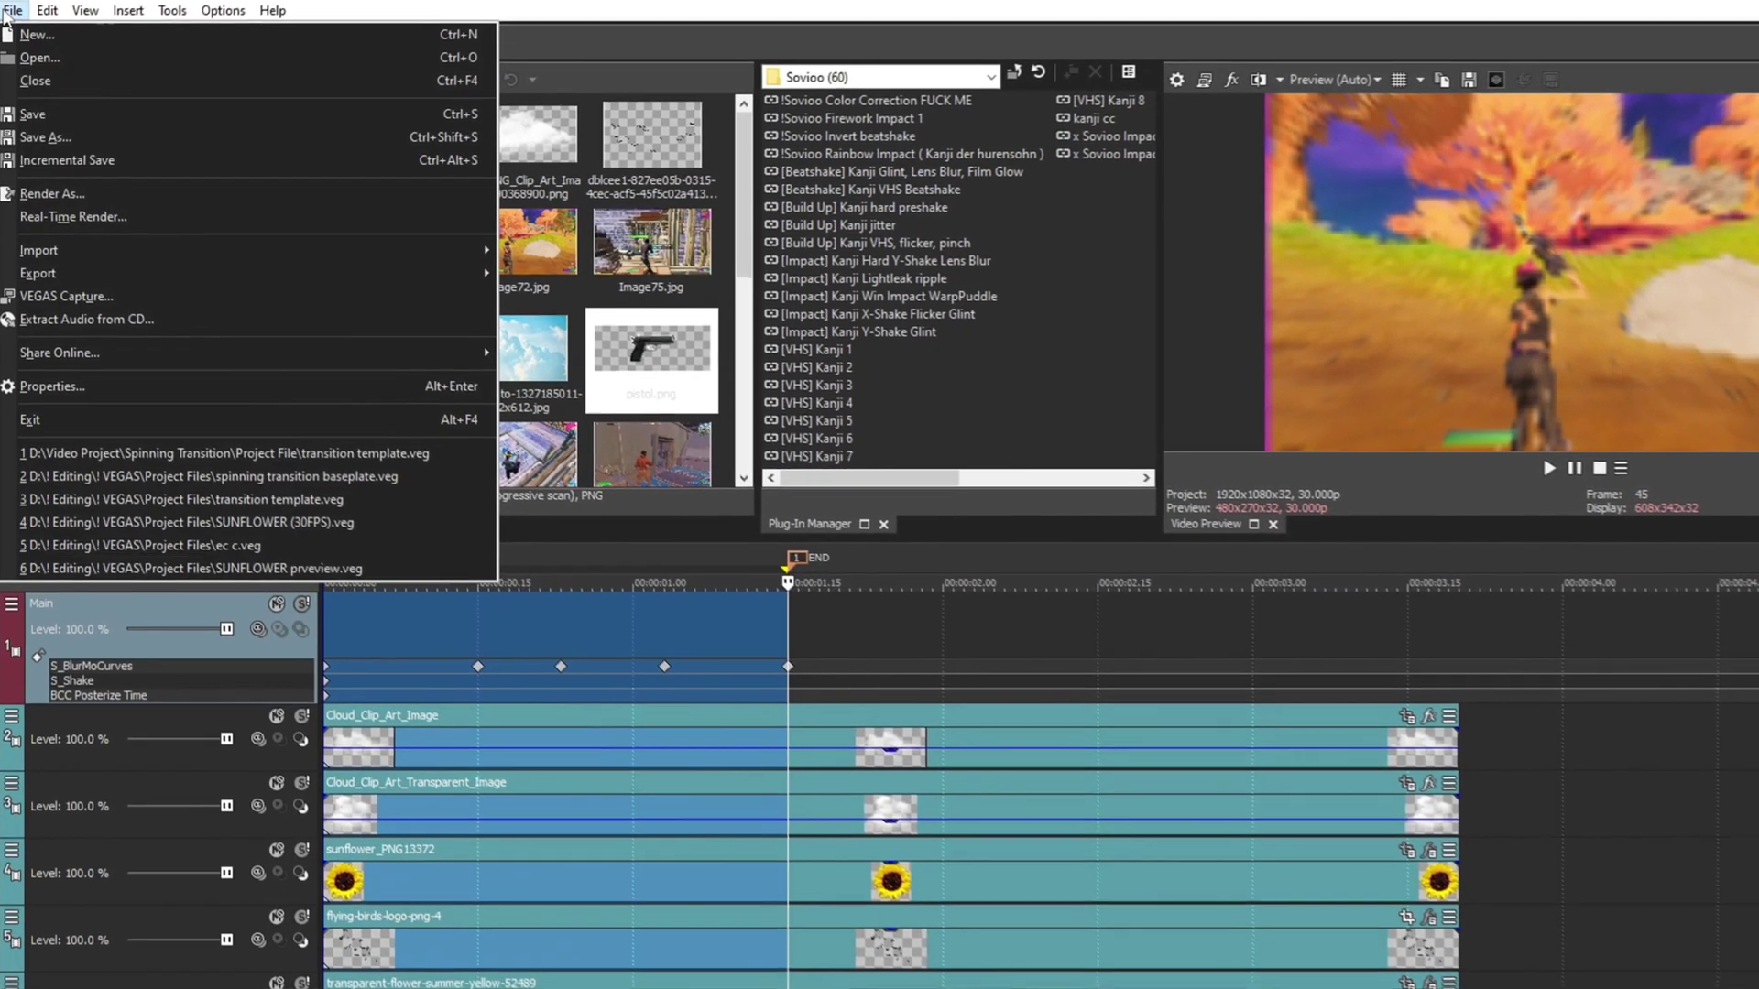
left_click(48, 190)
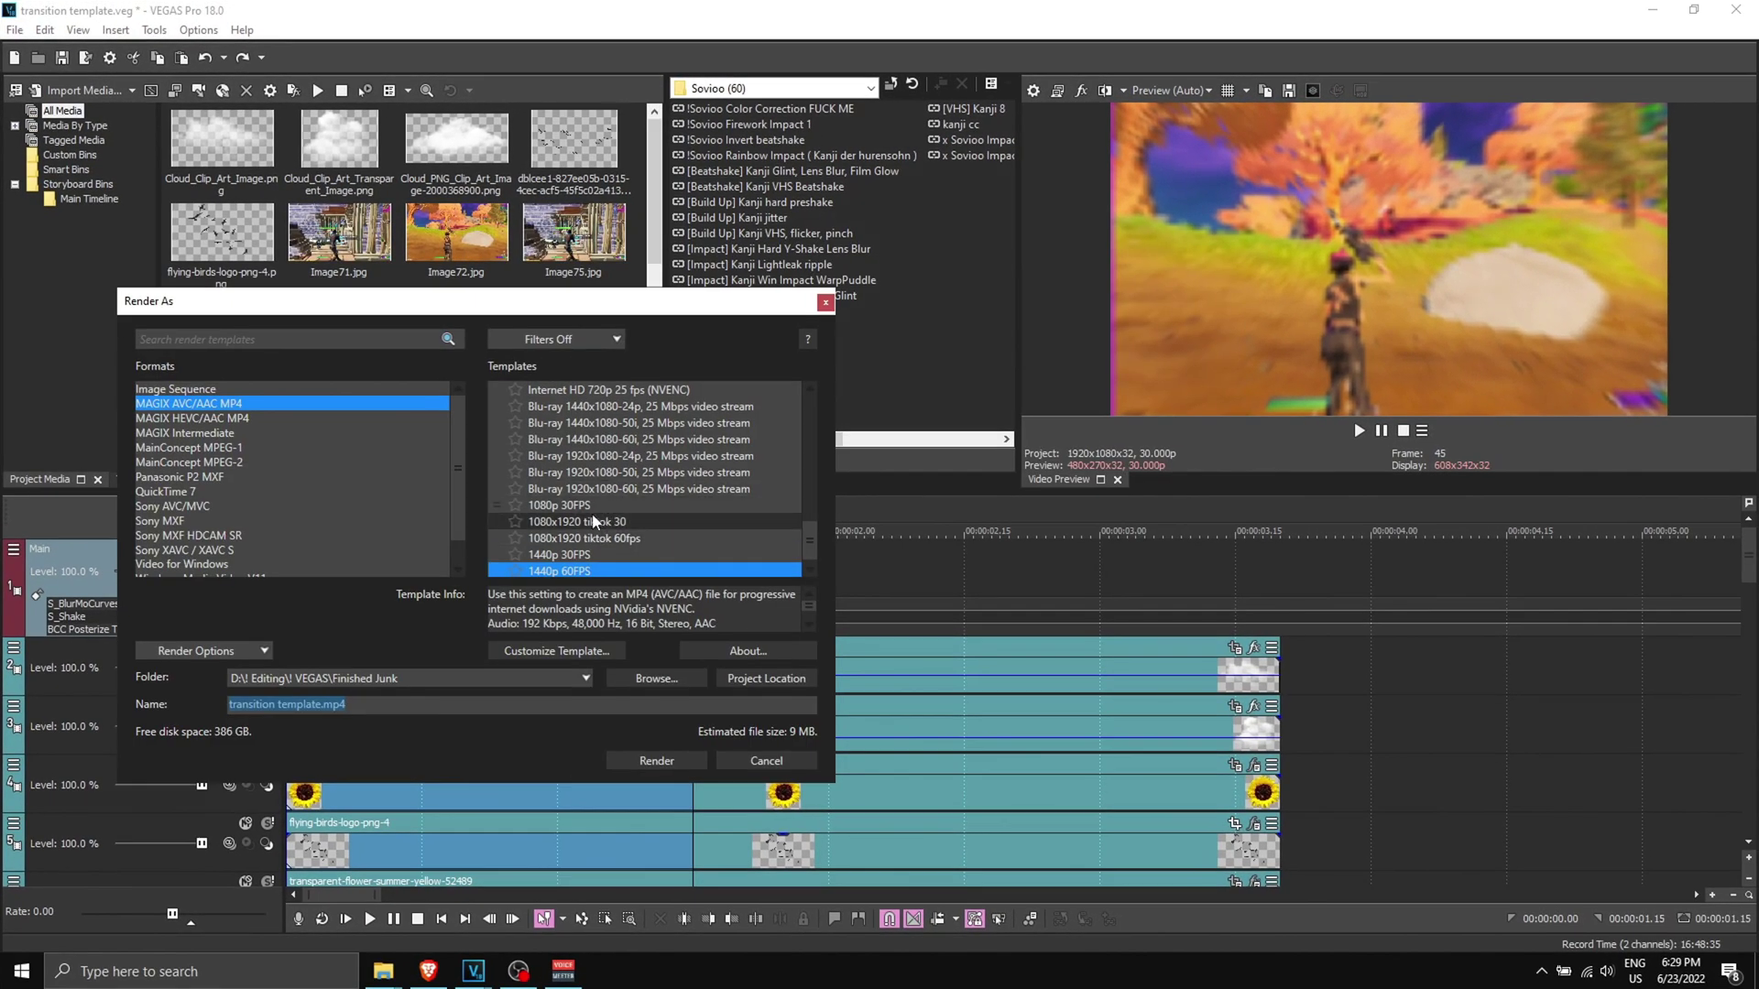
left_click(591, 506)
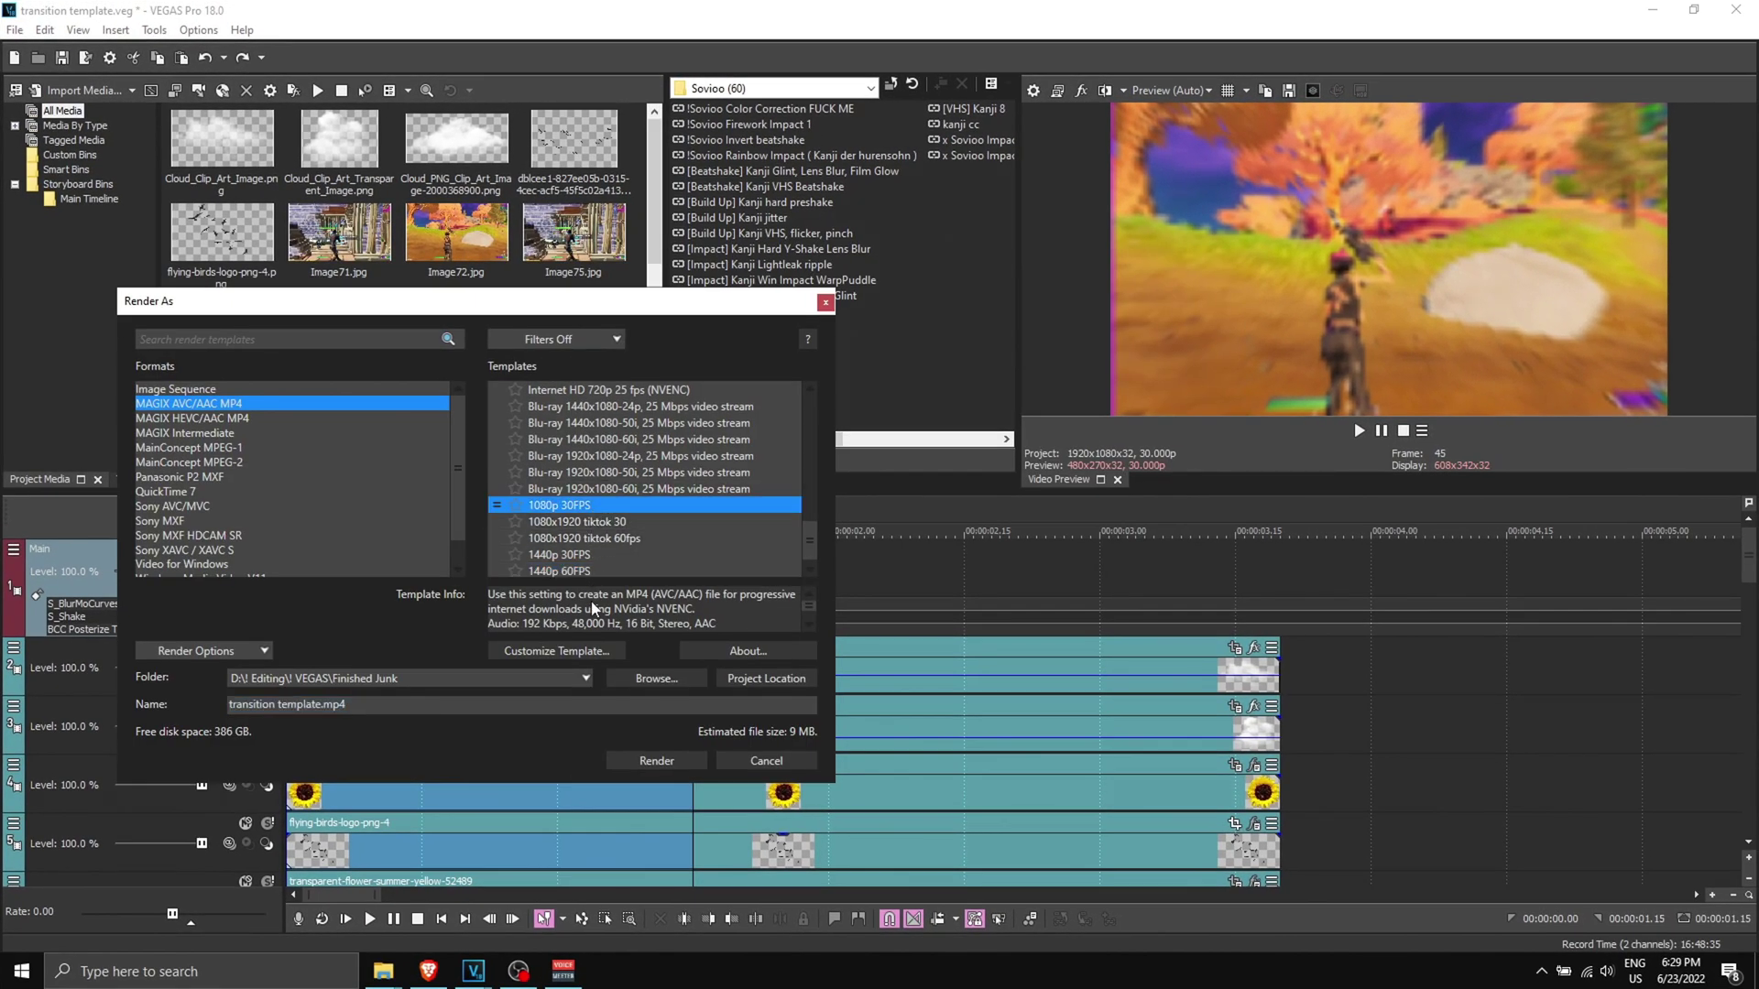
Review the template's video, audio, system and project settings, then name the output NDAUWDAWDIANDUIWDDD.
left_click(579, 652)
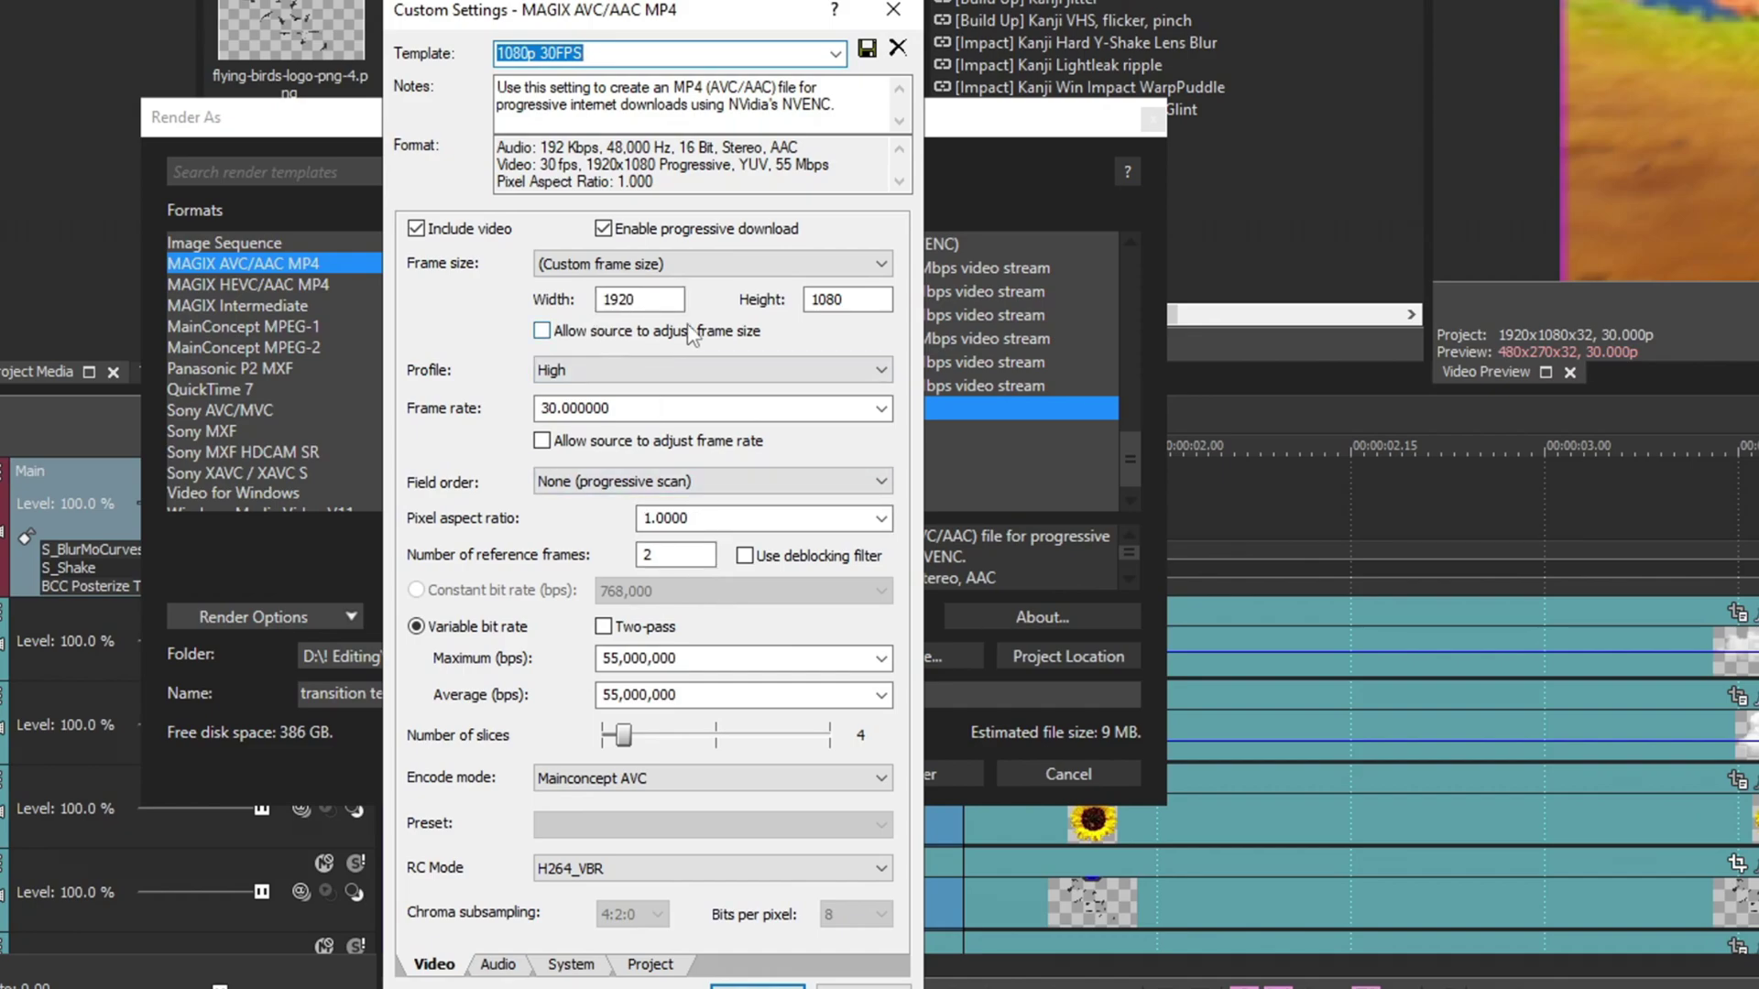
left_click(641, 409)
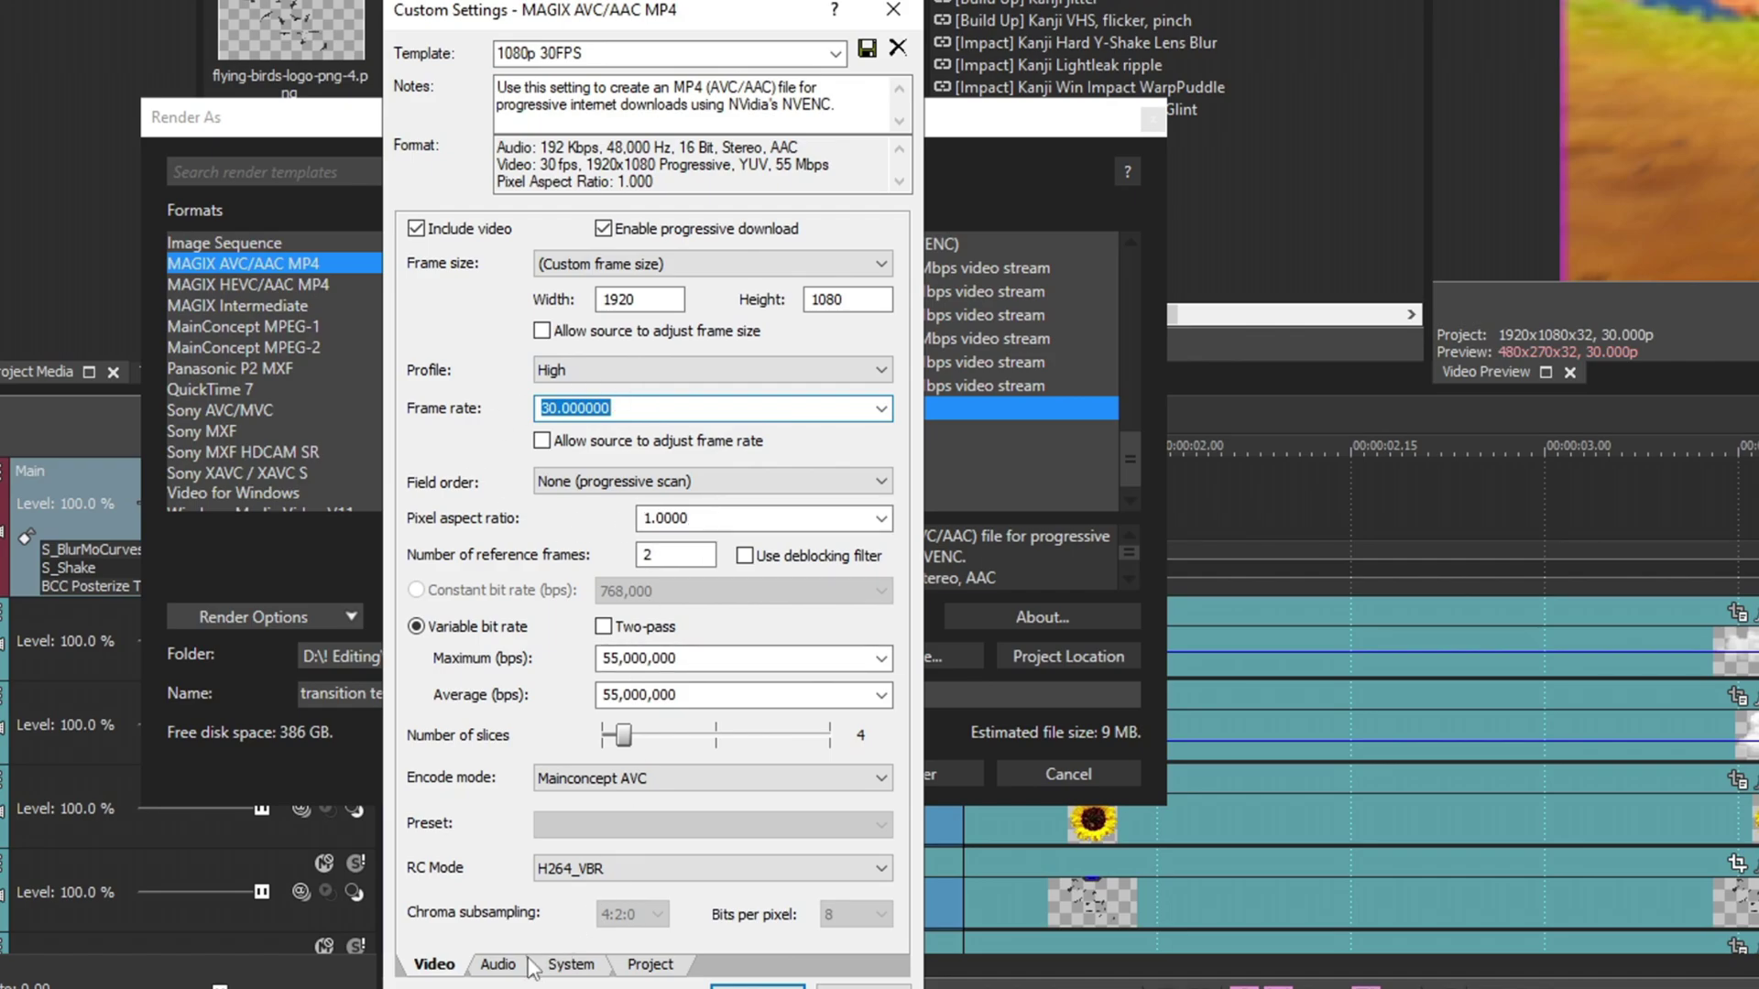
left_click(498, 966)
left_click(570, 965)
left_click(649, 966)
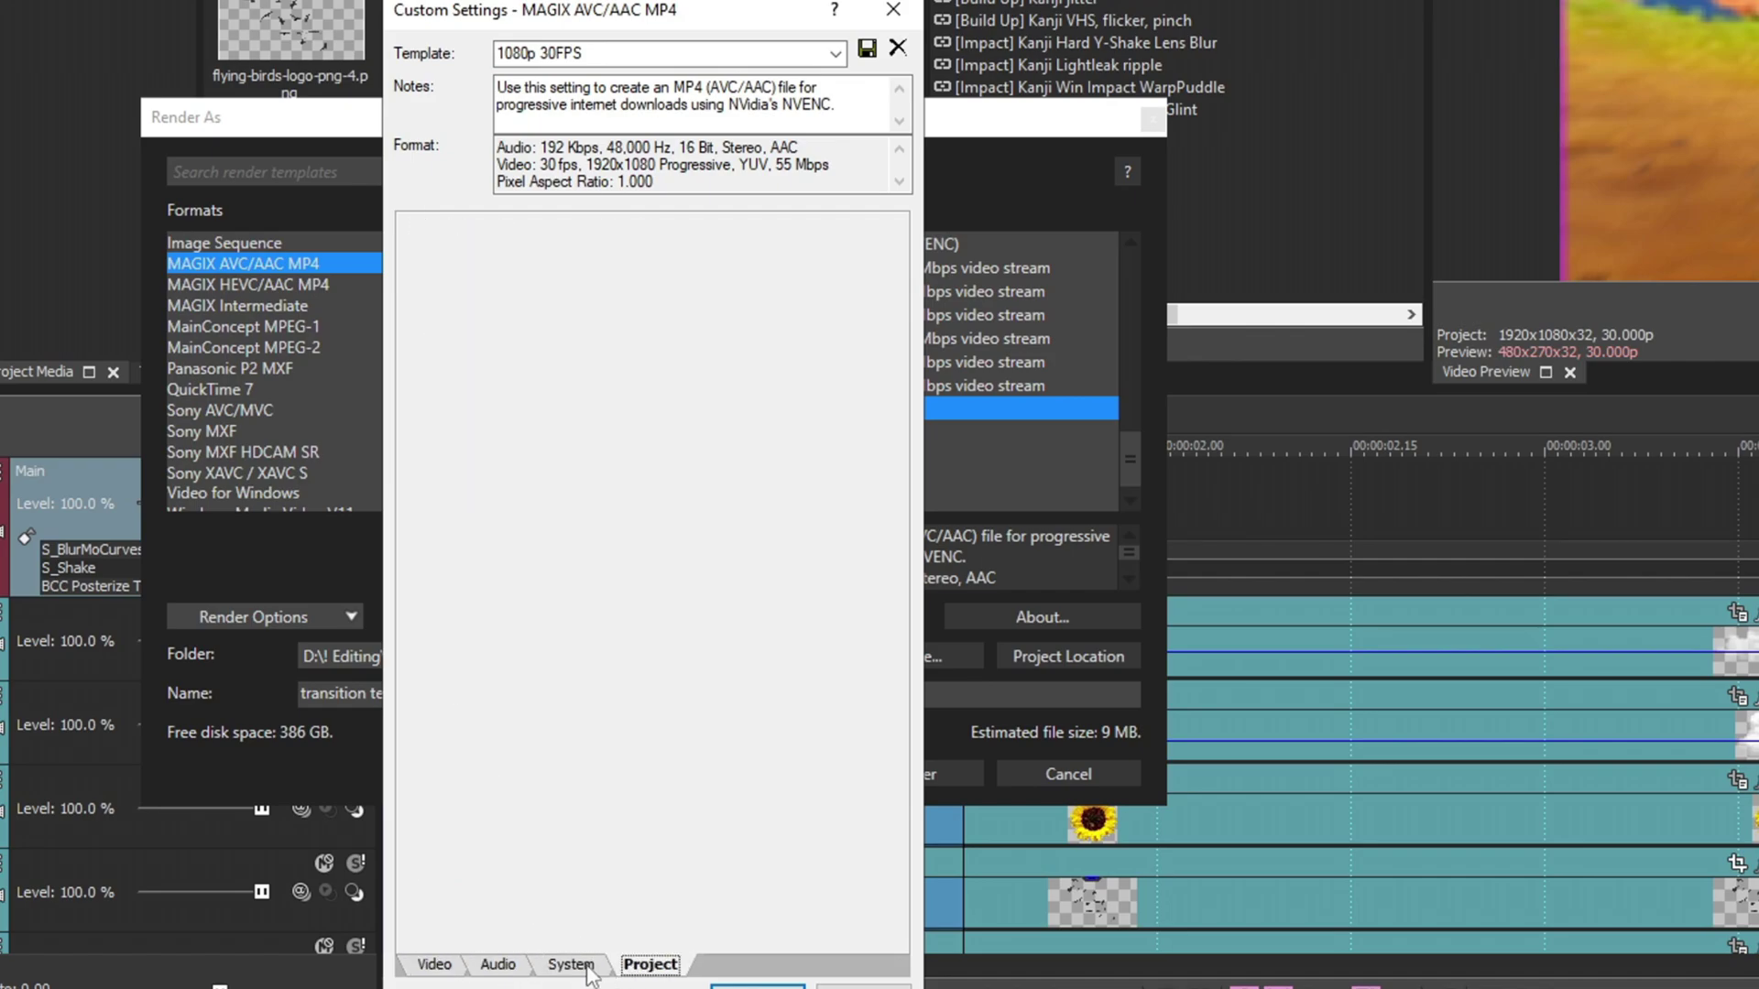
left_click(434, 966)
left_click(724, 986)
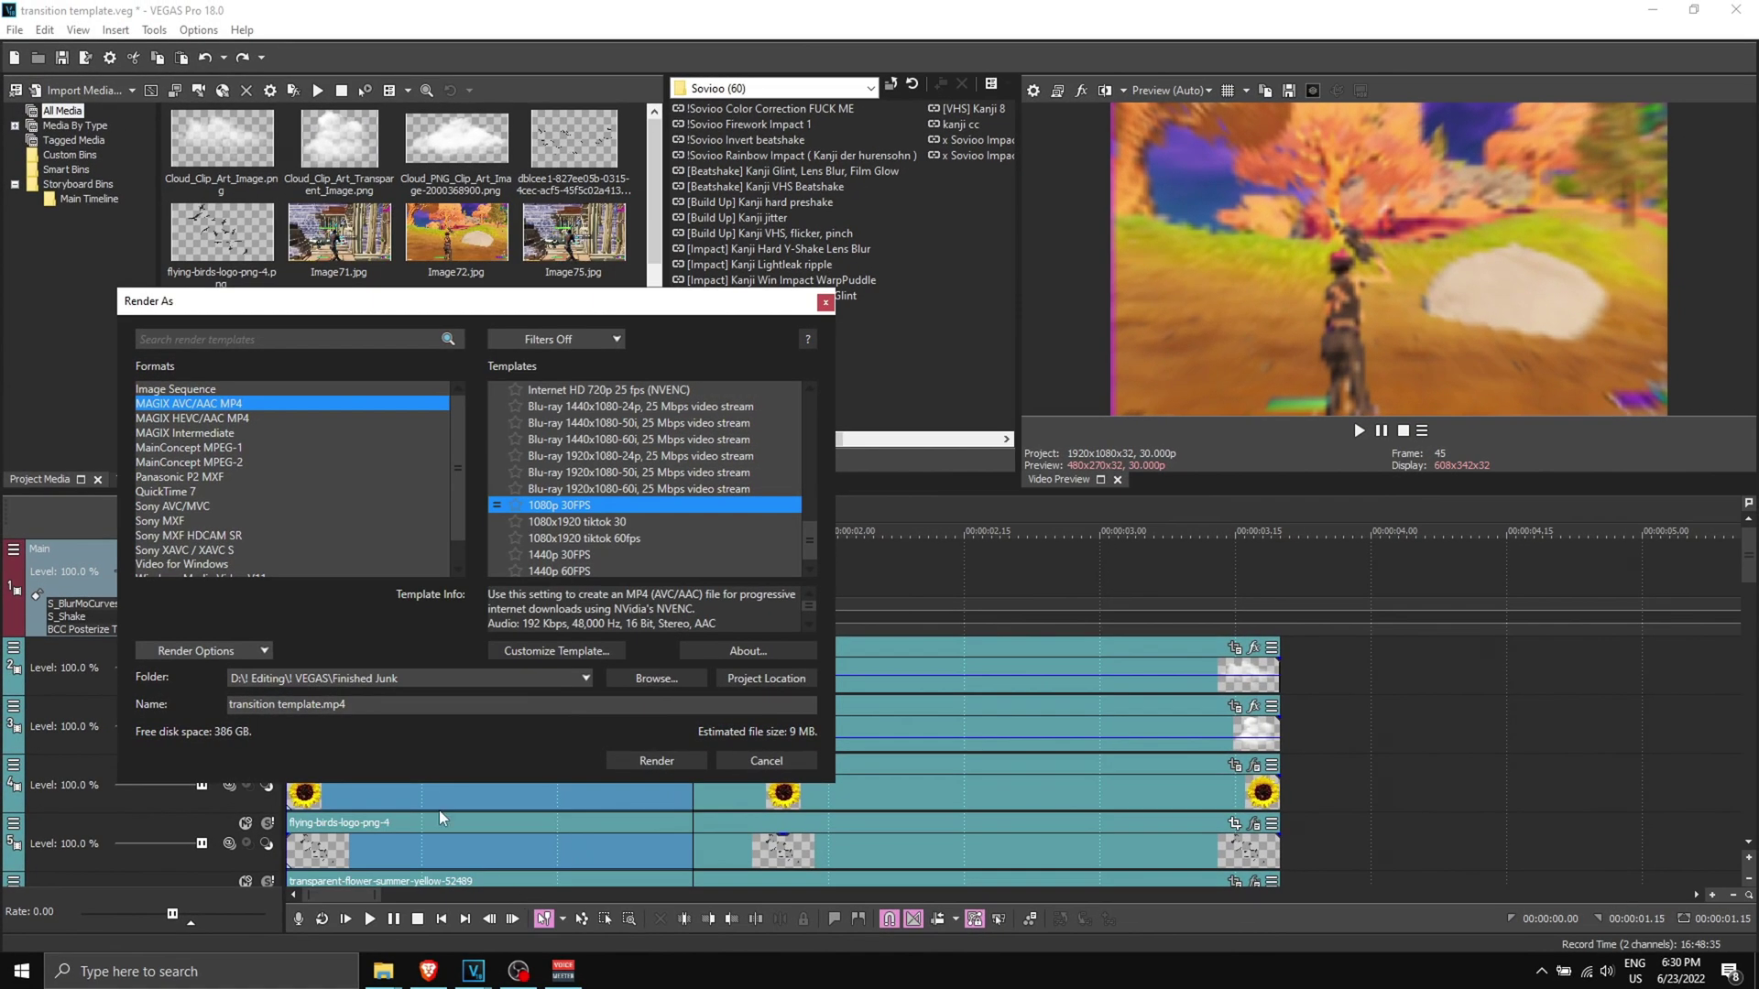
left_click_drag(212, 729, 80, 701)
type("NDAUWDAWDIANDUIWDDD")
Render the template and drop the resulting MP4 into the Untitled project at the second marker.
left_click(656, 761)
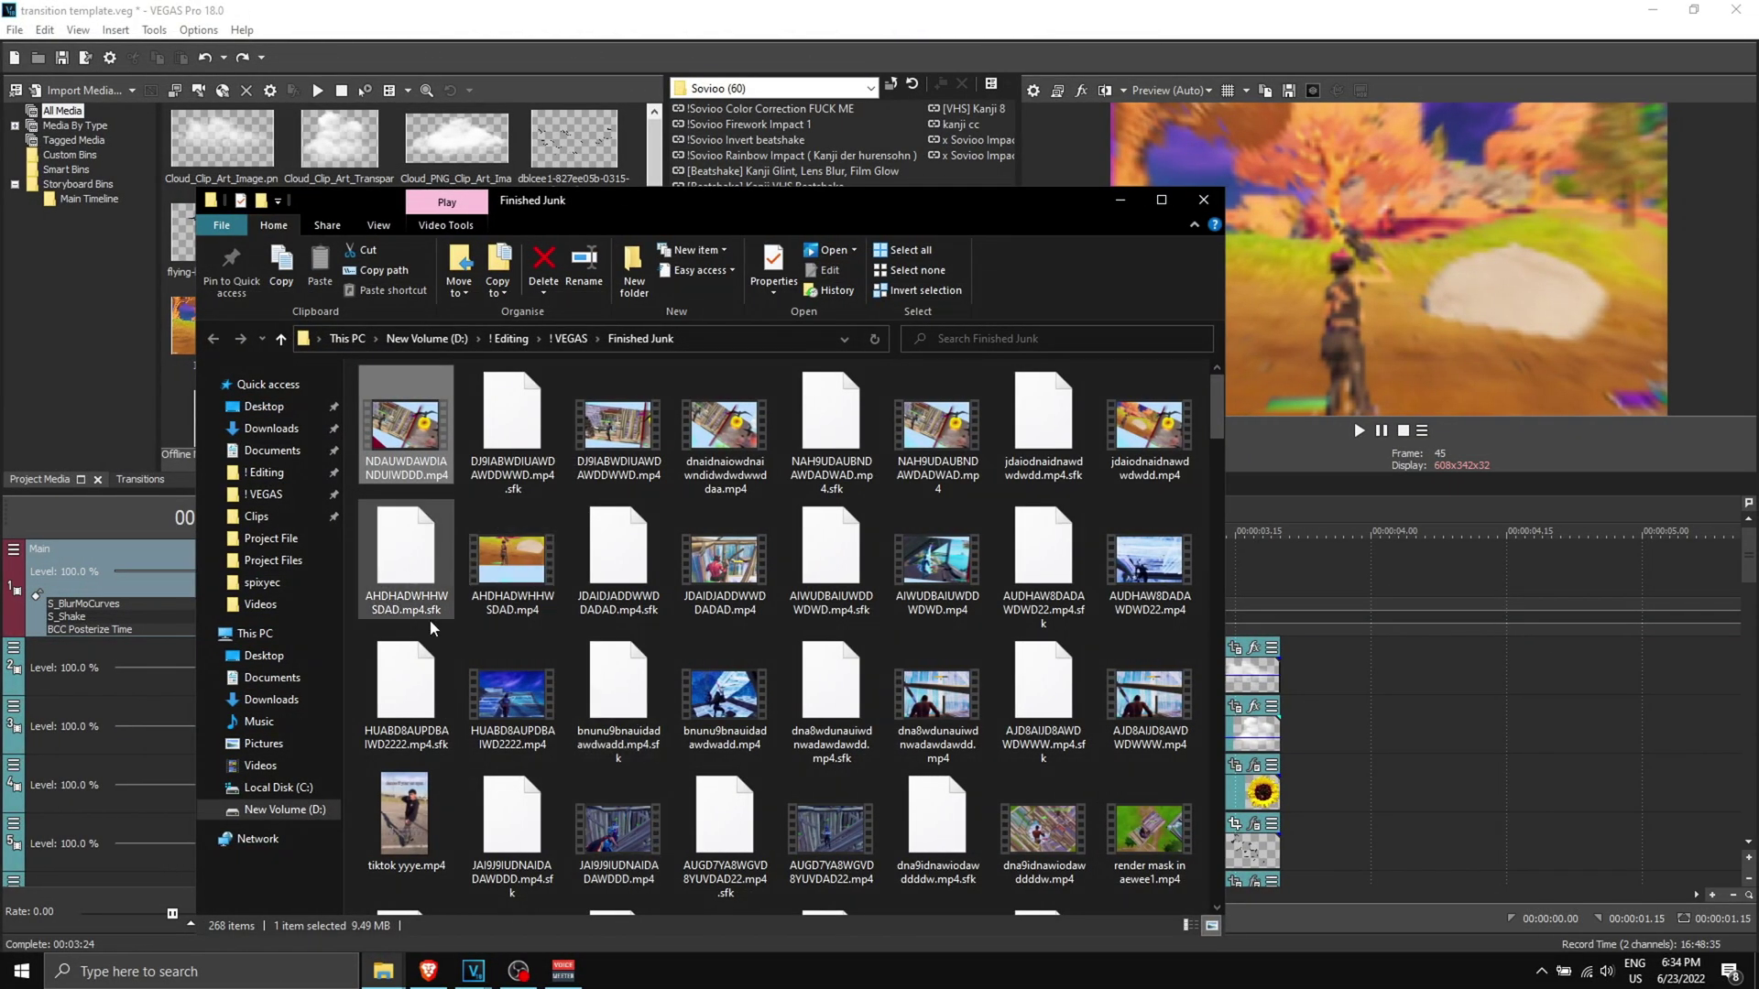
mouse_move(472, 971)
left_click(374, 879)
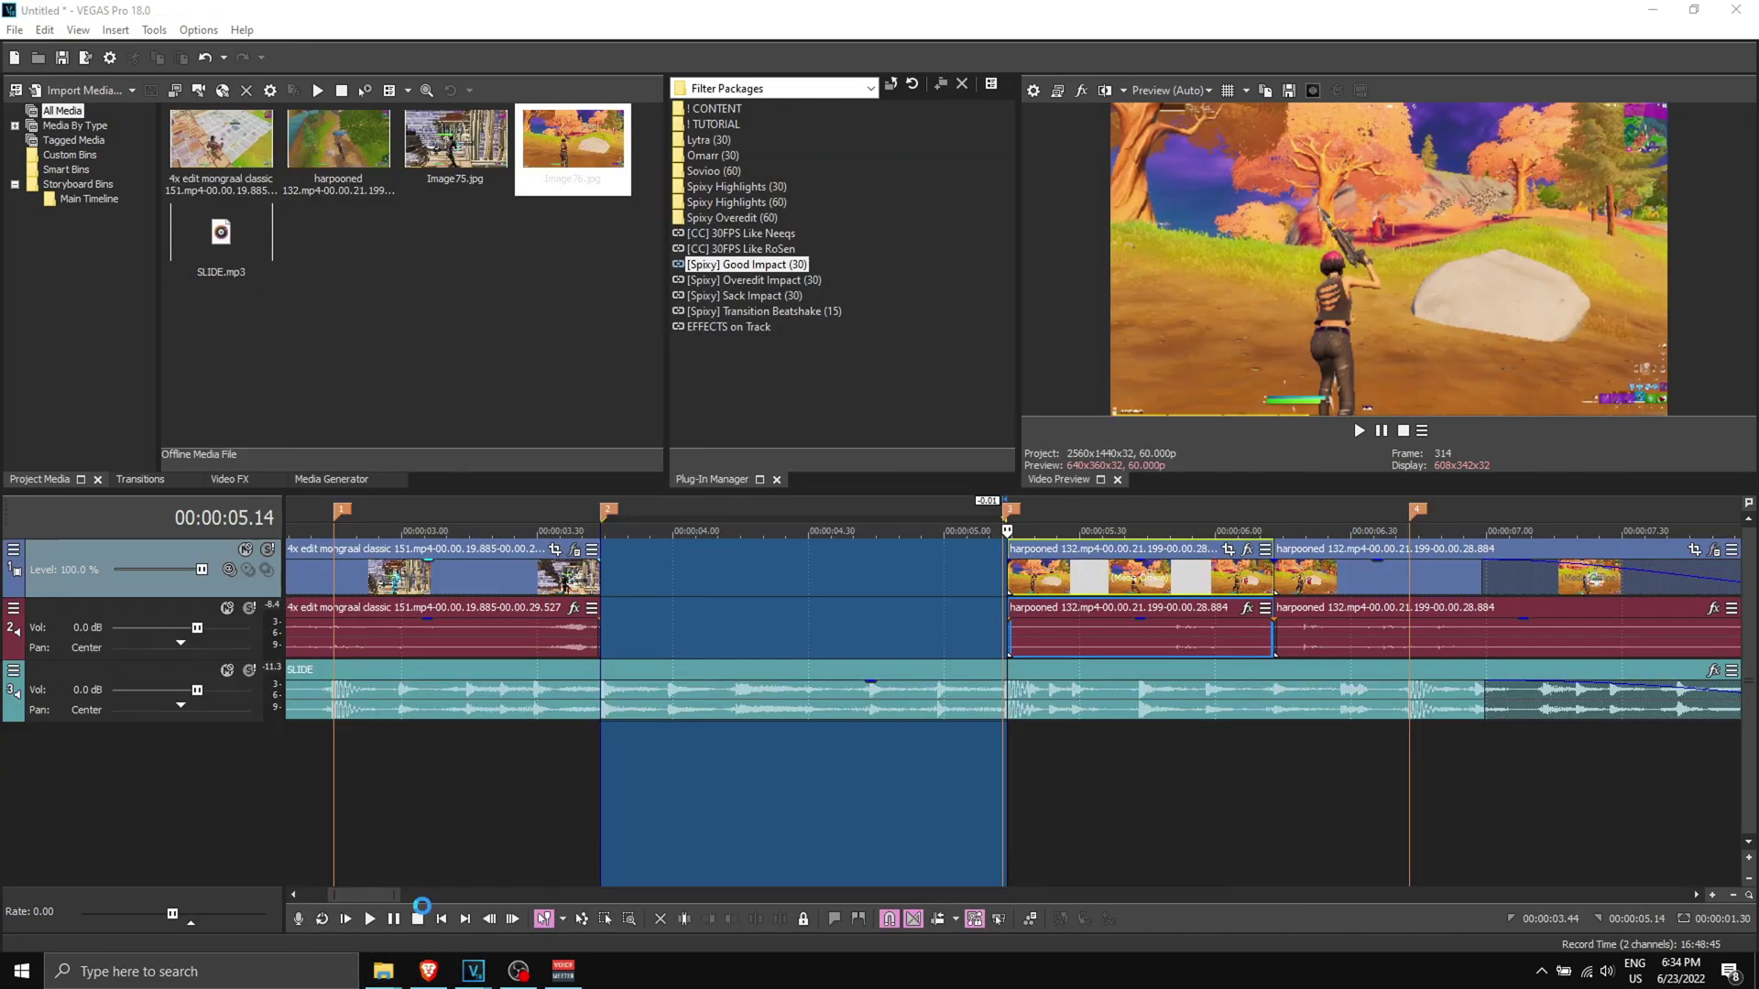
mouse_move(621, 724)
left_mouse_down()
mouse_move(637, 581)
mouse_move(605, 587)
left_mouse_up()
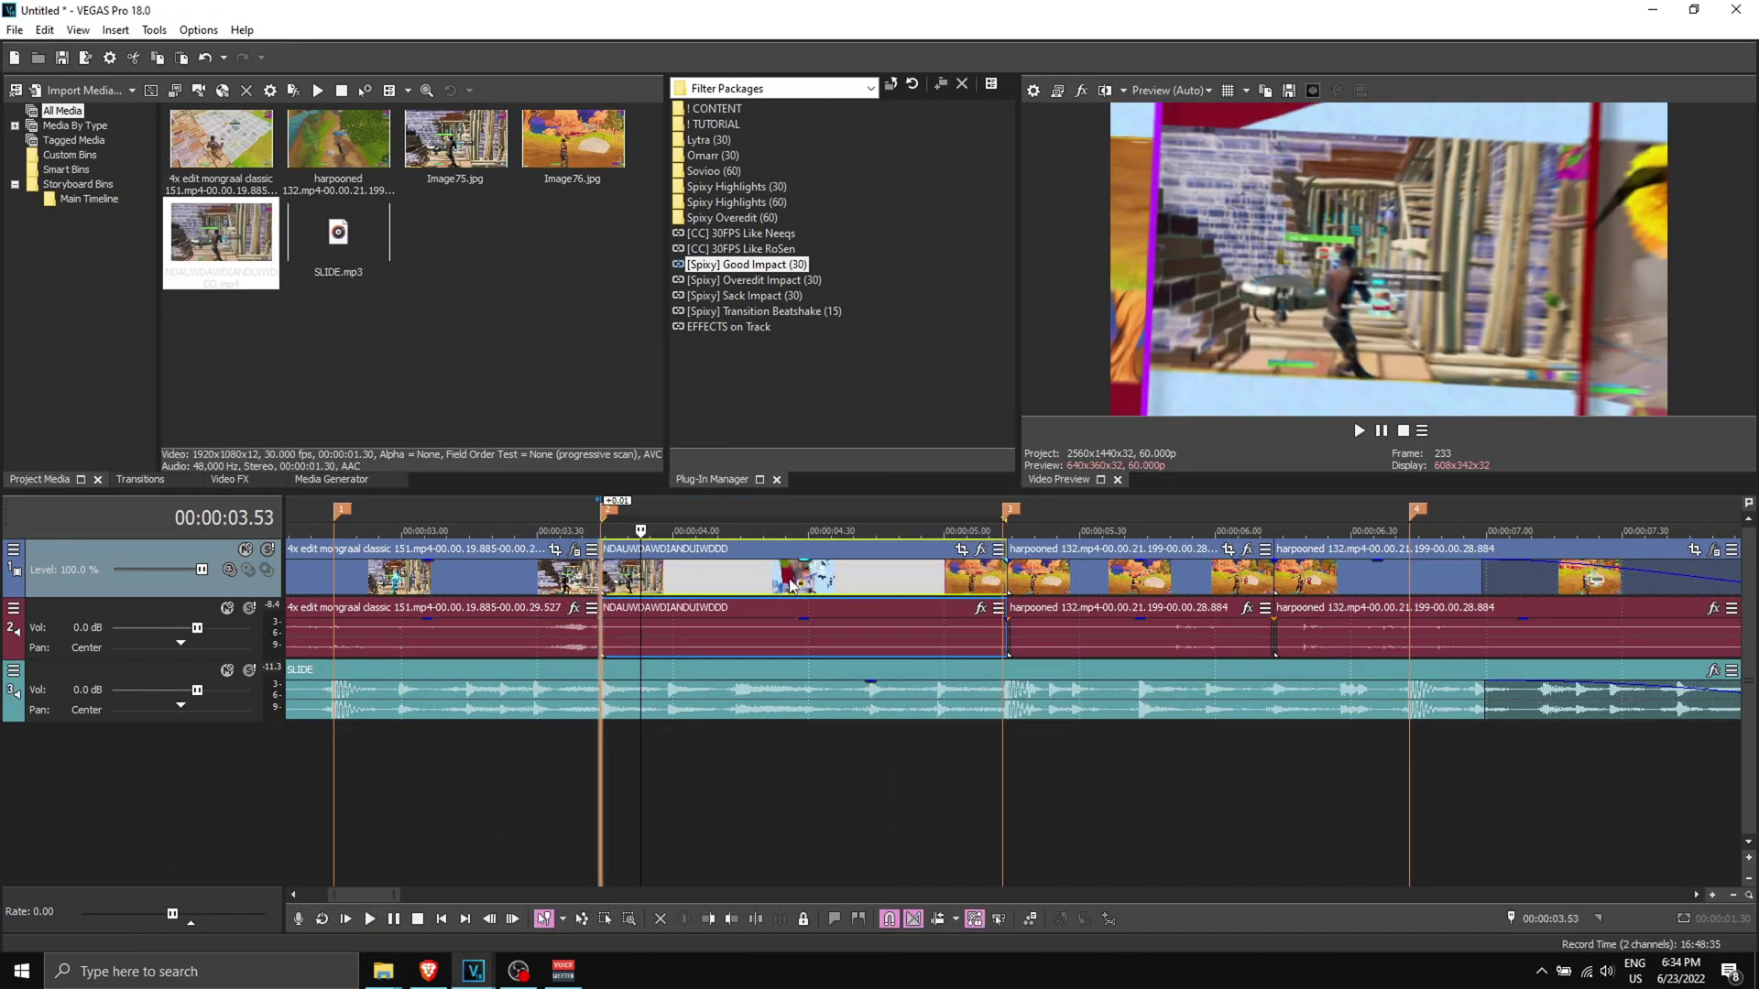
left_click(790, 584)
Delete the transition clip's audio and select the emptied stretch up to 00:00:04.50.
key("u")
left_click(775, 628)
key("Delete")
left_click_drag(611, 629, 899, 629)
left_click(899, 629)
Insert a new empty video track at the top.
left_click(213, 579)
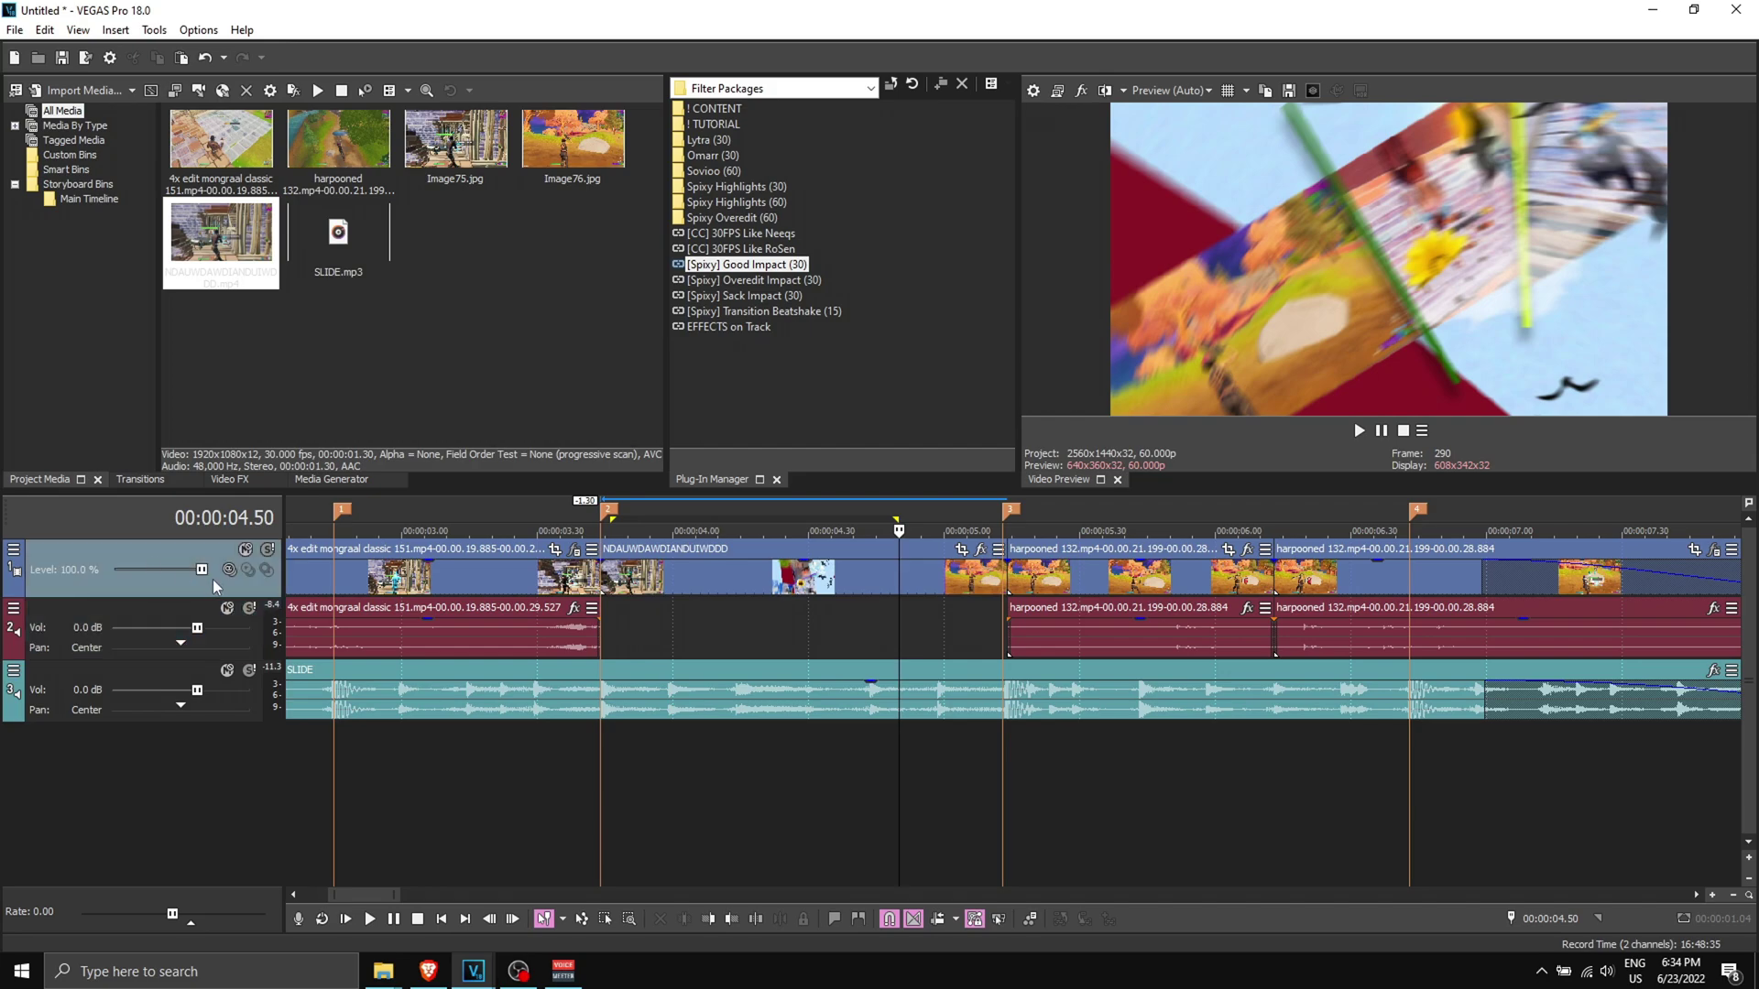
right_click(196, 546)
left_click(269, 585)
Move back 15 frames from 00:00:03.44, add a marker at 00:00:03.29, and select the span from it.
left_click(597, 608)
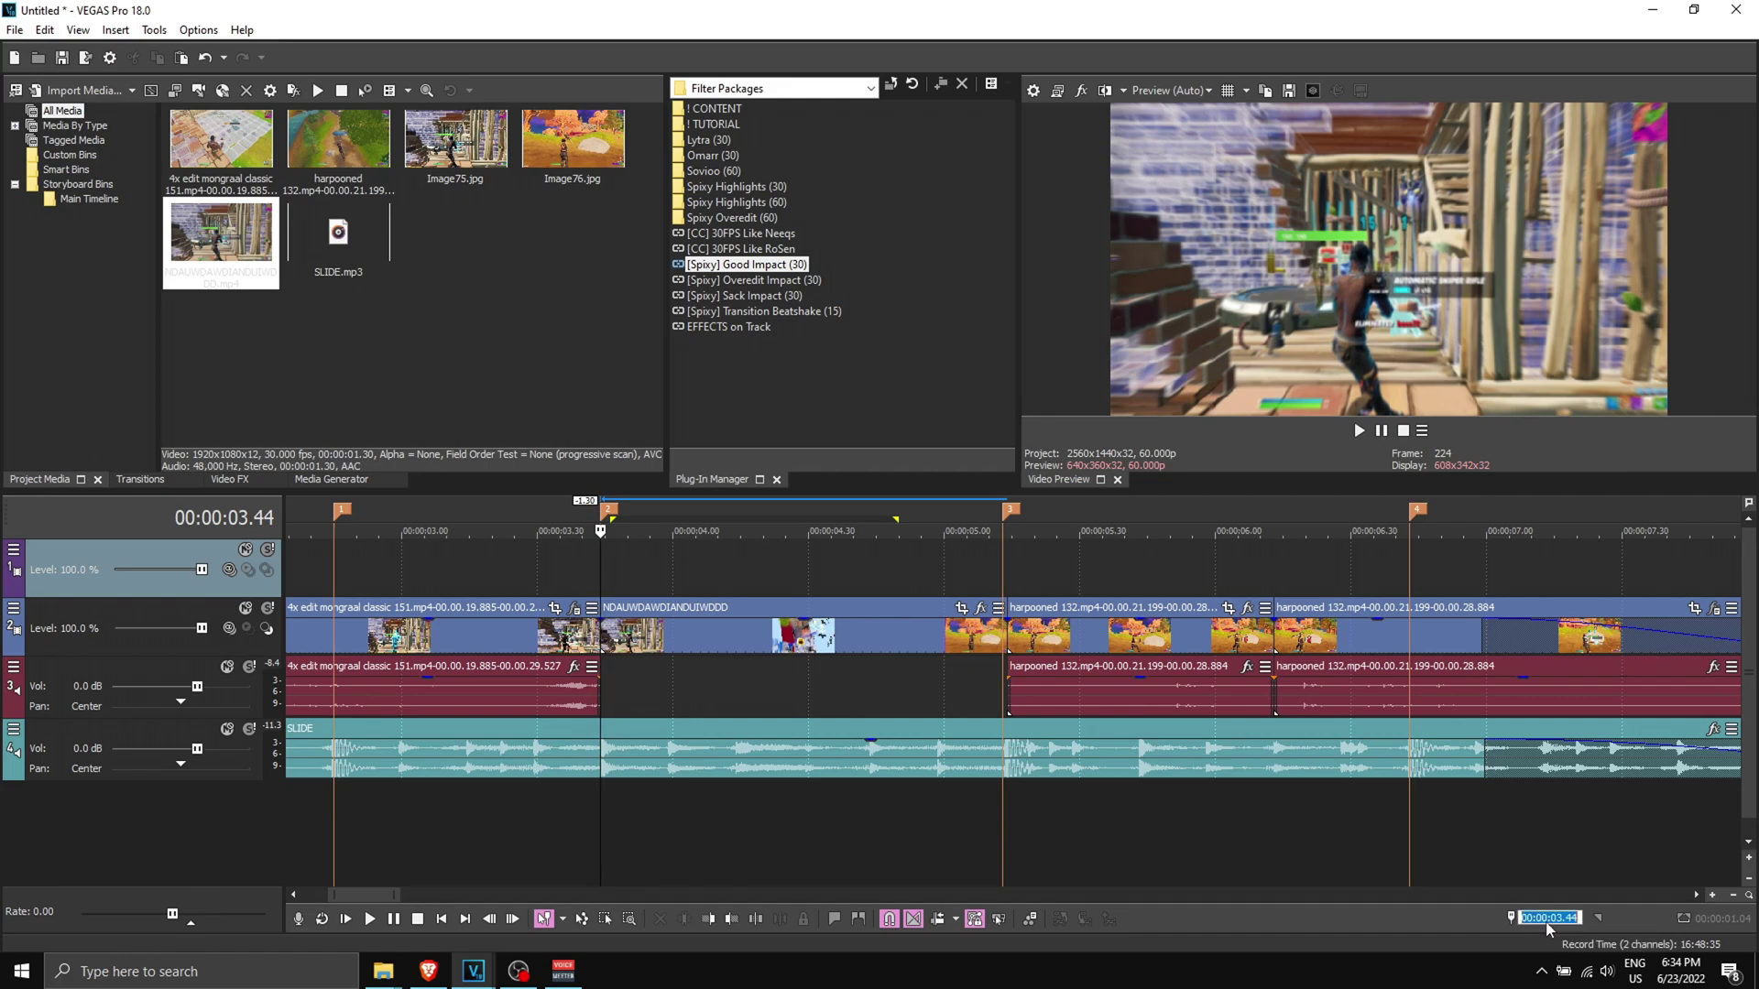
type("-15")
key("Return")
key("m")
left_click(754, 579)
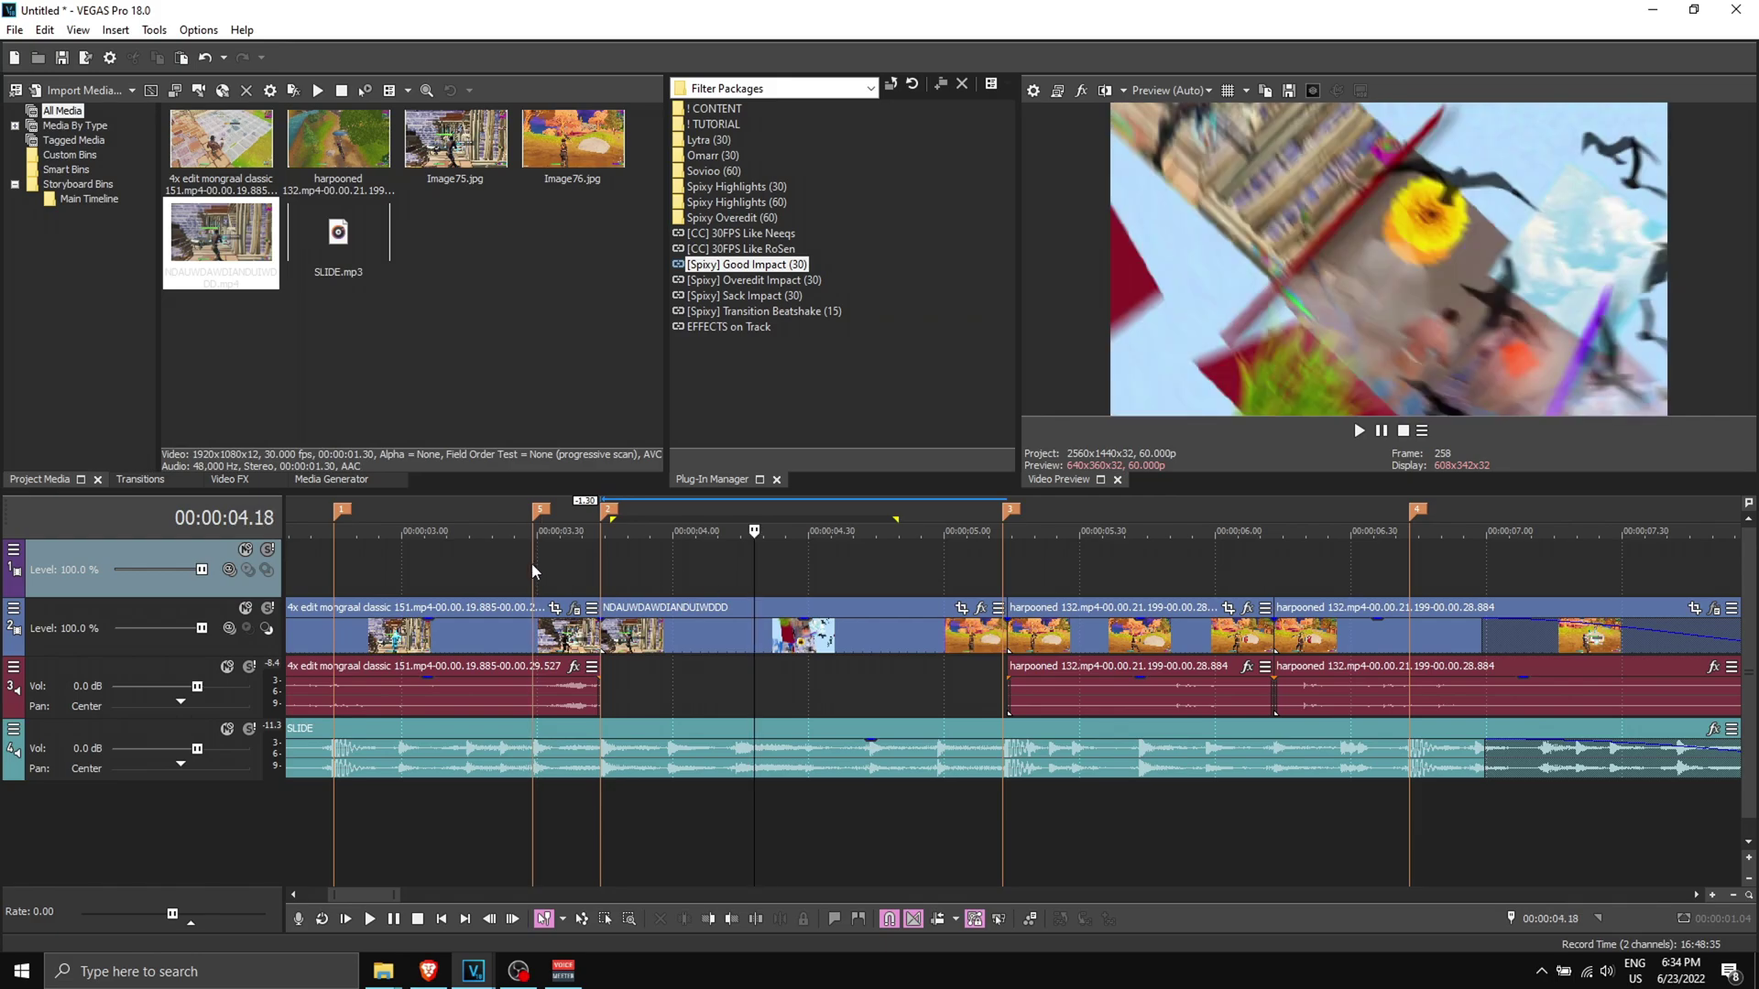
mouse_move(532, 564)
left_mouse_down()
mouse_move(1016, 607)
mouse_move(1274, 606)
left_mouse_up()
Render the selected span with the 1440p 60FPS MP4 template as DAIODNAIOWDNADDWDADW.
left_click(14, 30)
left_click(48, 184)
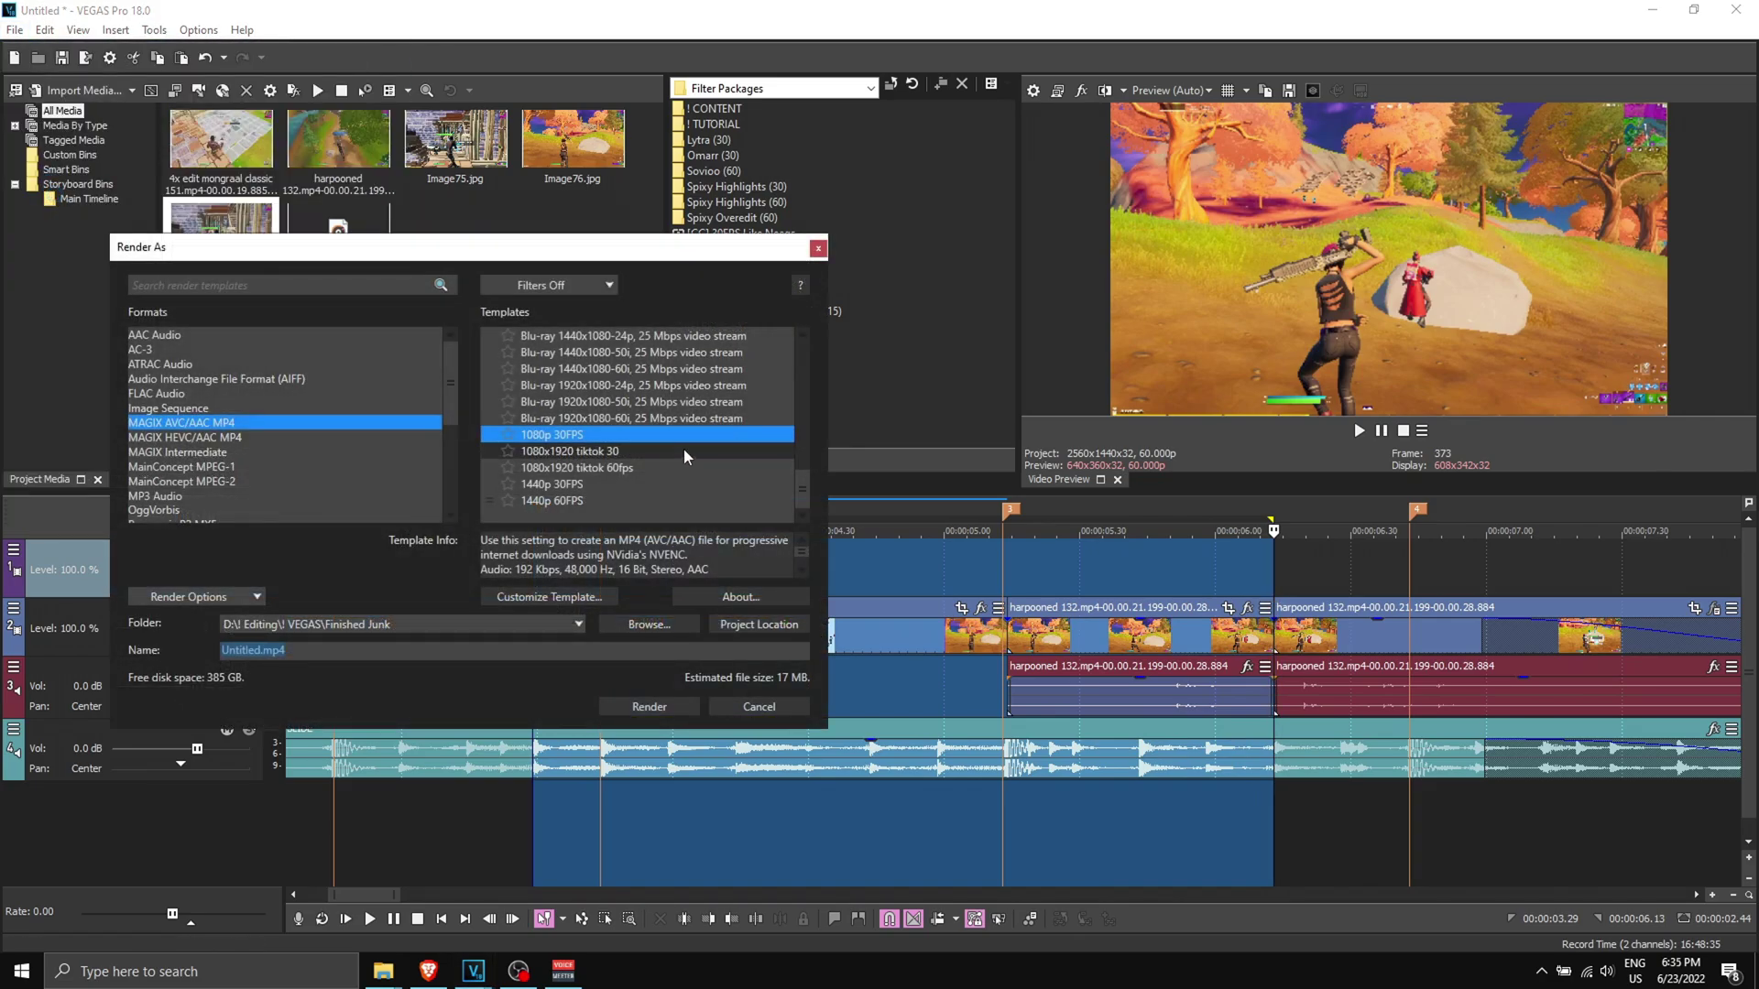
left_click(578, 488)
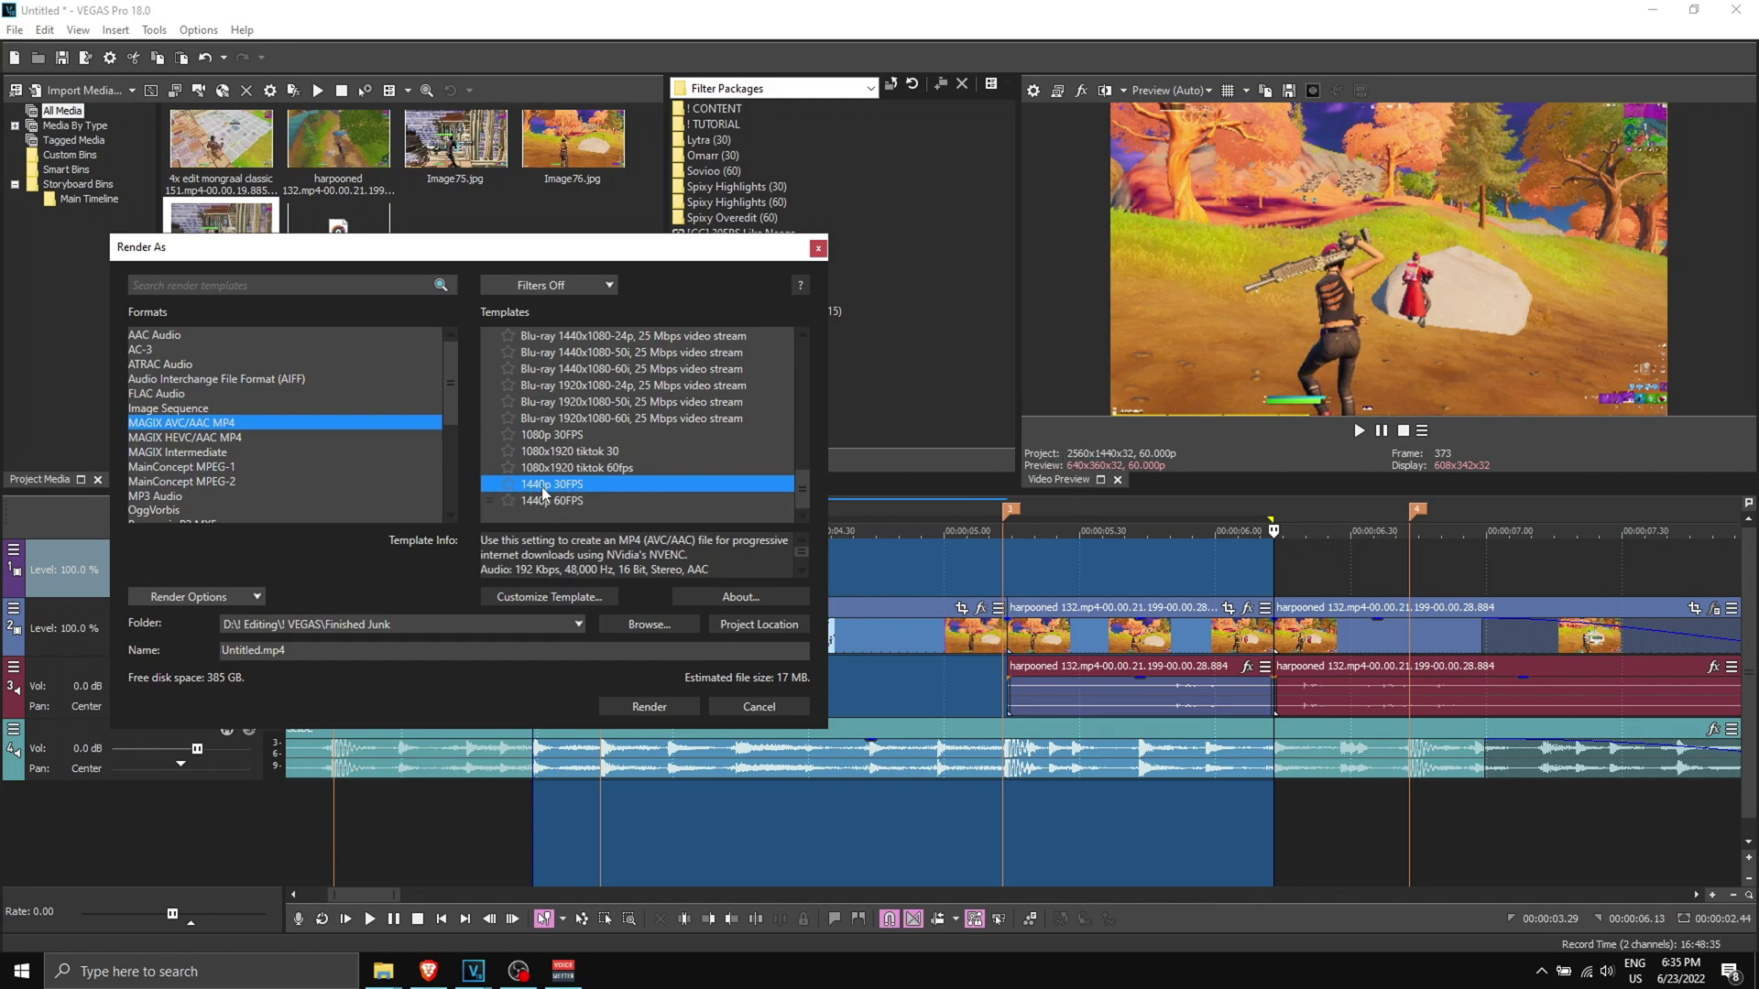
left_click(646, 500)
type("DAIODNAIOWDNADDWDADW")
left_click(649, 707)
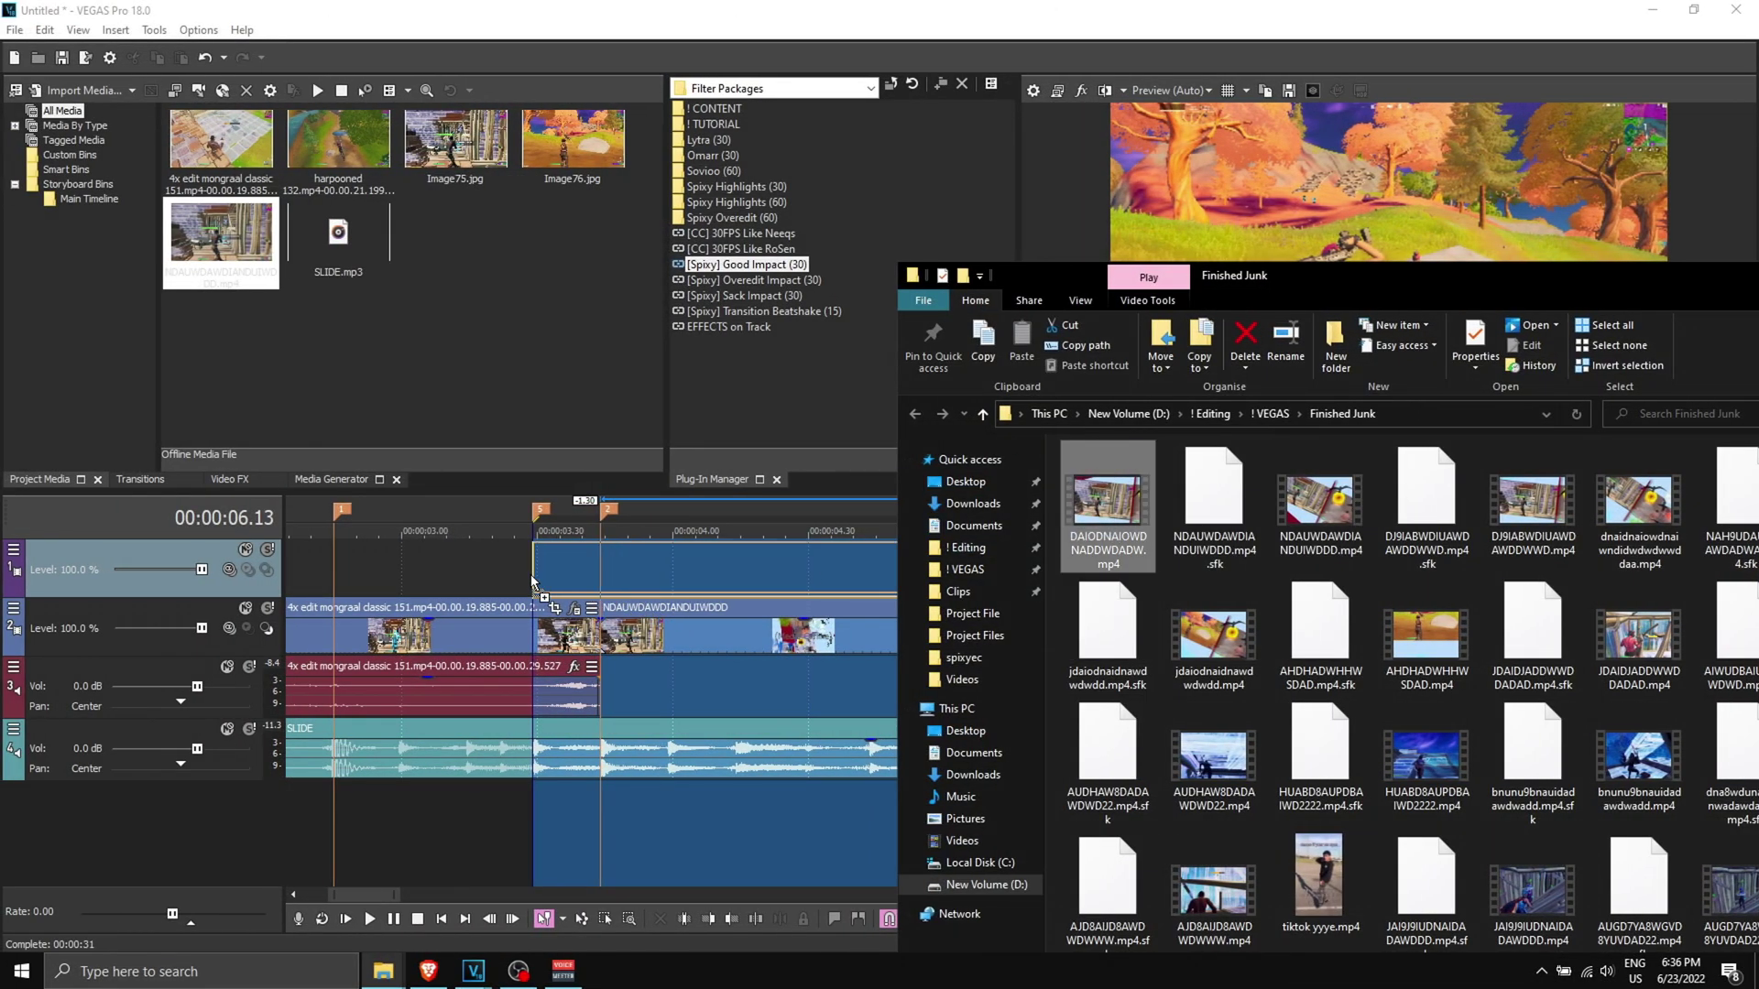
Place the rendered DAIODNAIOWDNADDWDADW clip on new tracks and delete its audio track.
left_click_drag(533, 577, 534, 579)
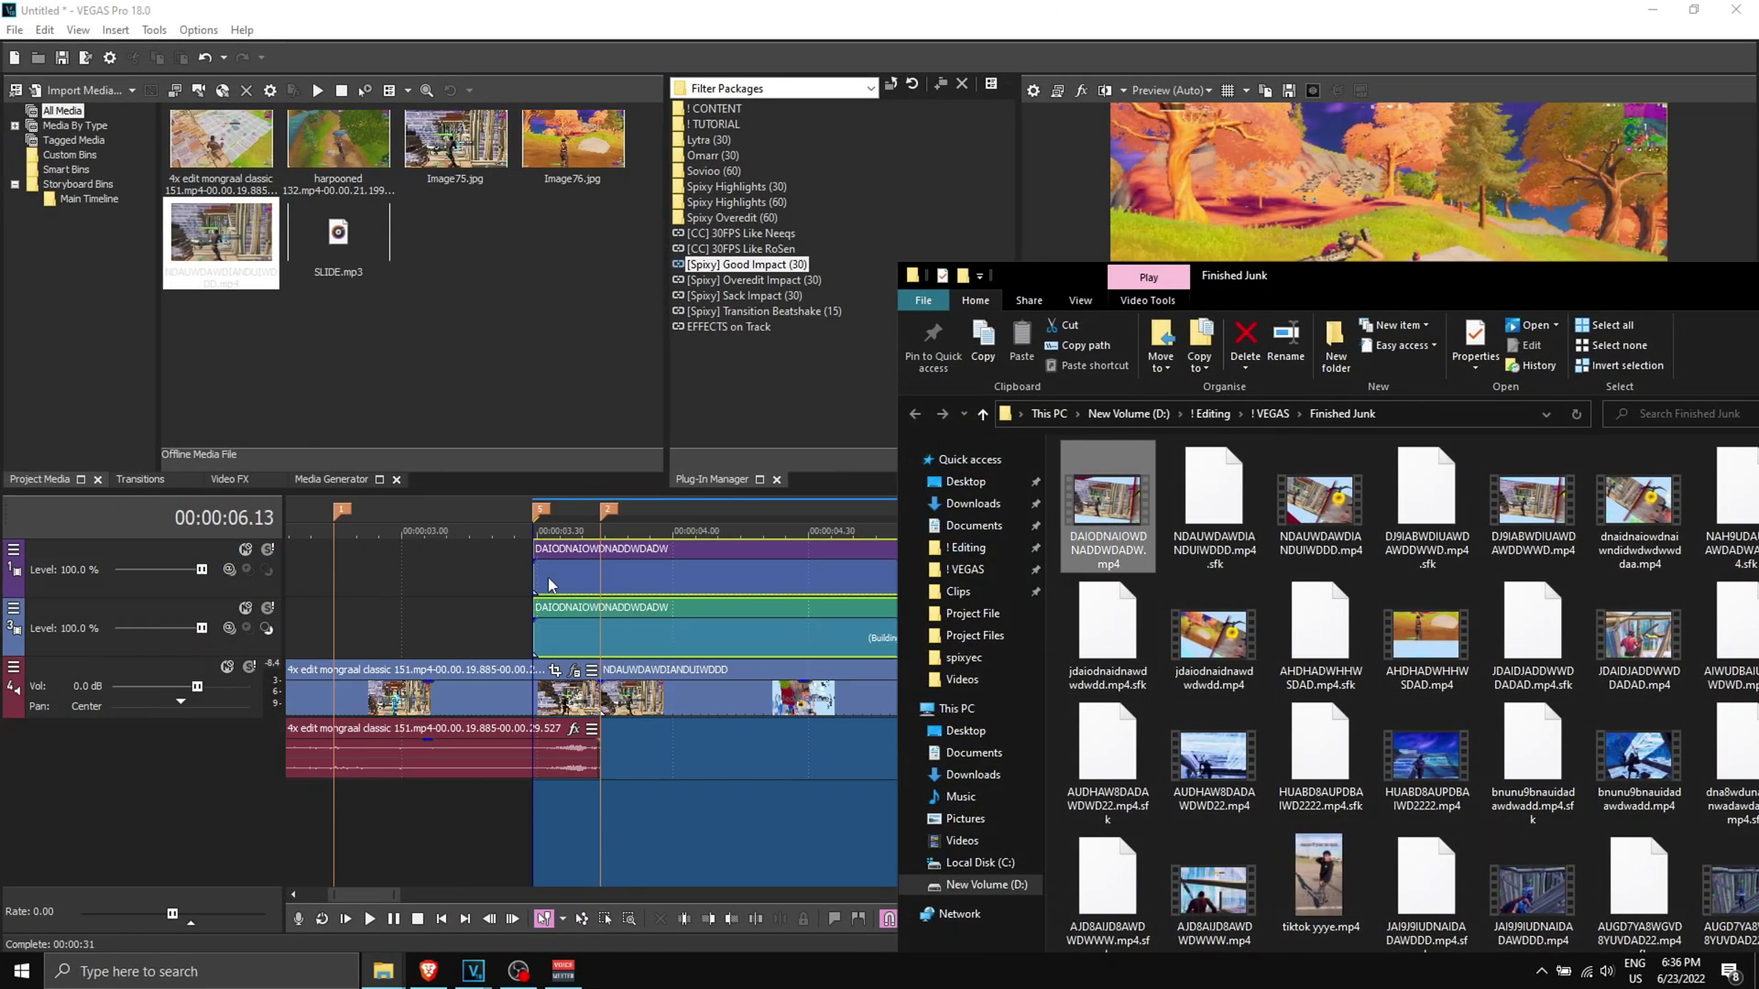
left_click(582, 575)
left_click(117, 614)
right_click(115, 612)
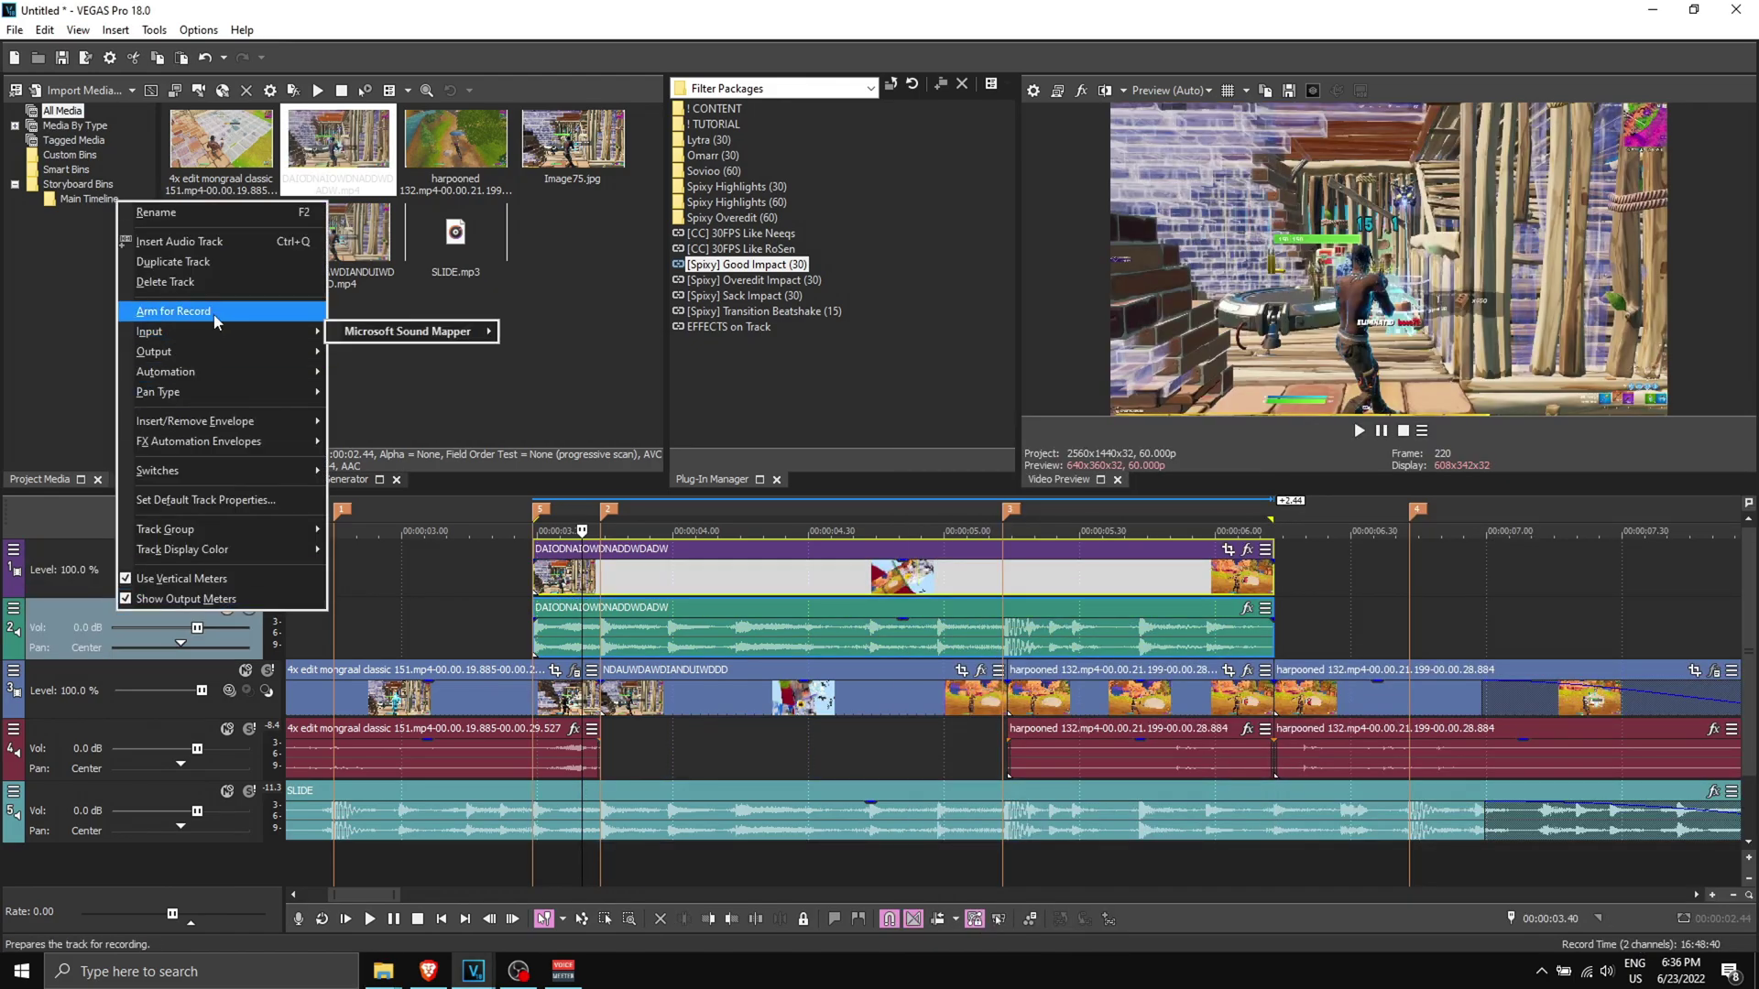
left_click(206, 288)
left_click_drag(546, 832, 946, 850)
left_click(958, 850)
Apply Transition Beatshake to the rendered clip on the top track and preview it.
left_click(597, 576)
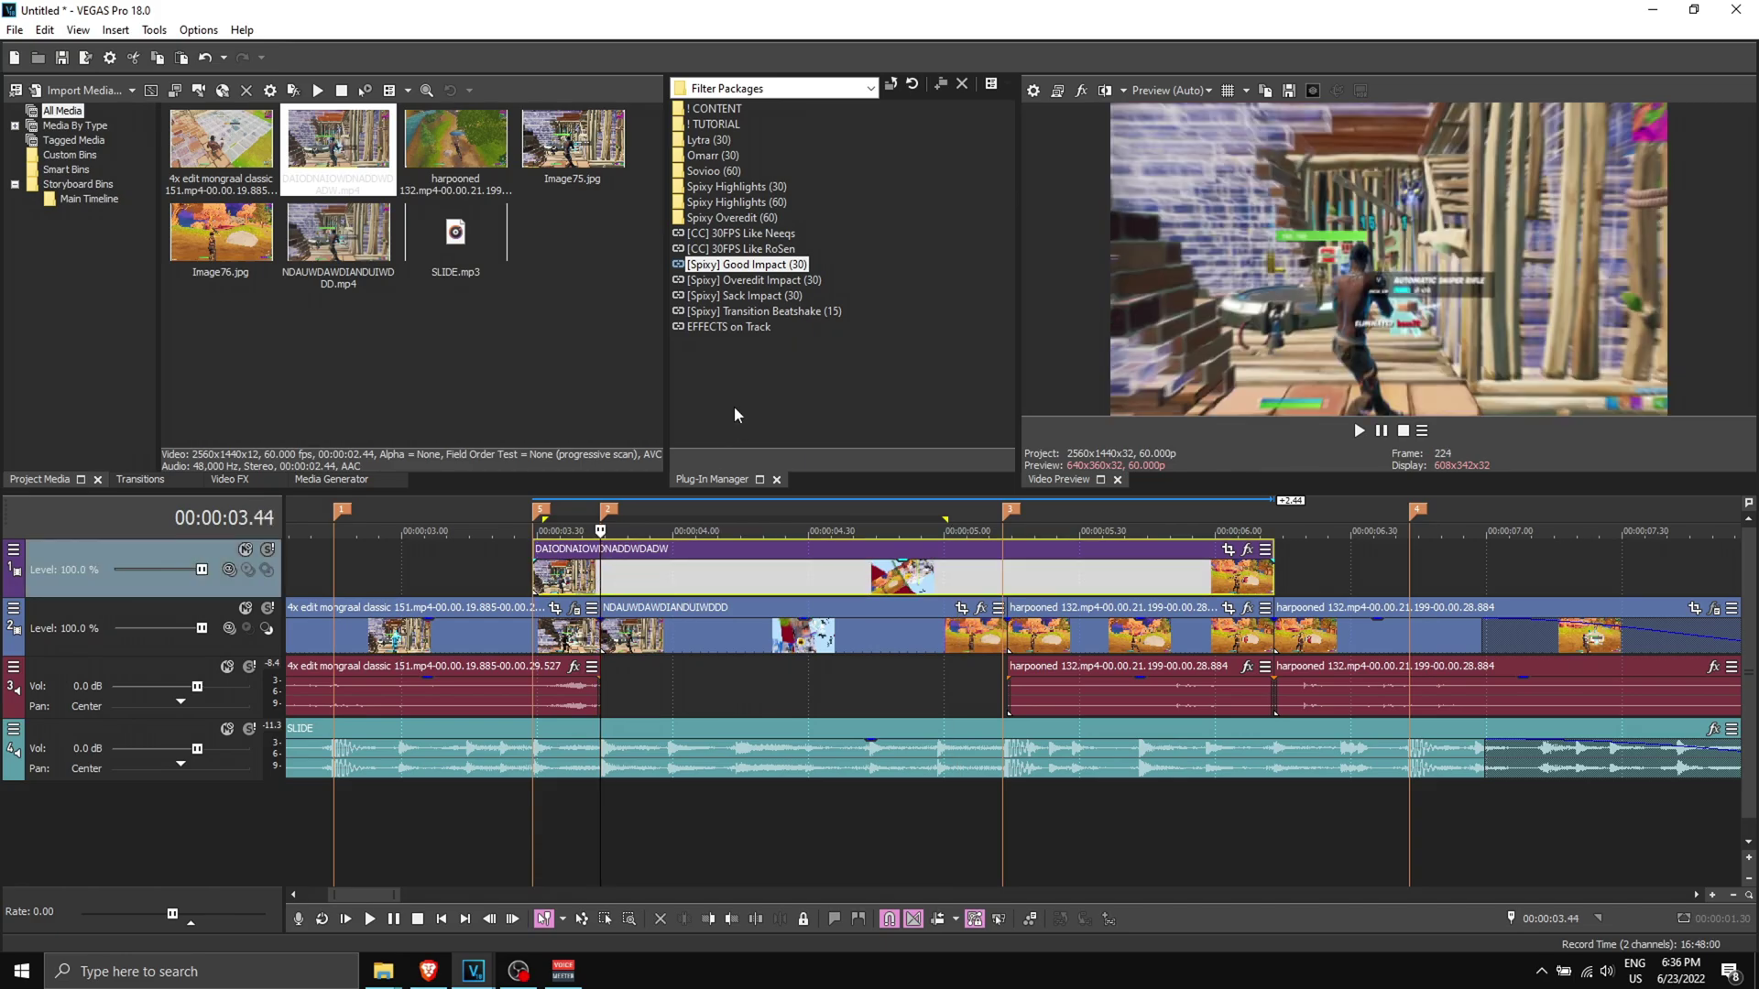
left_click(738, 359)
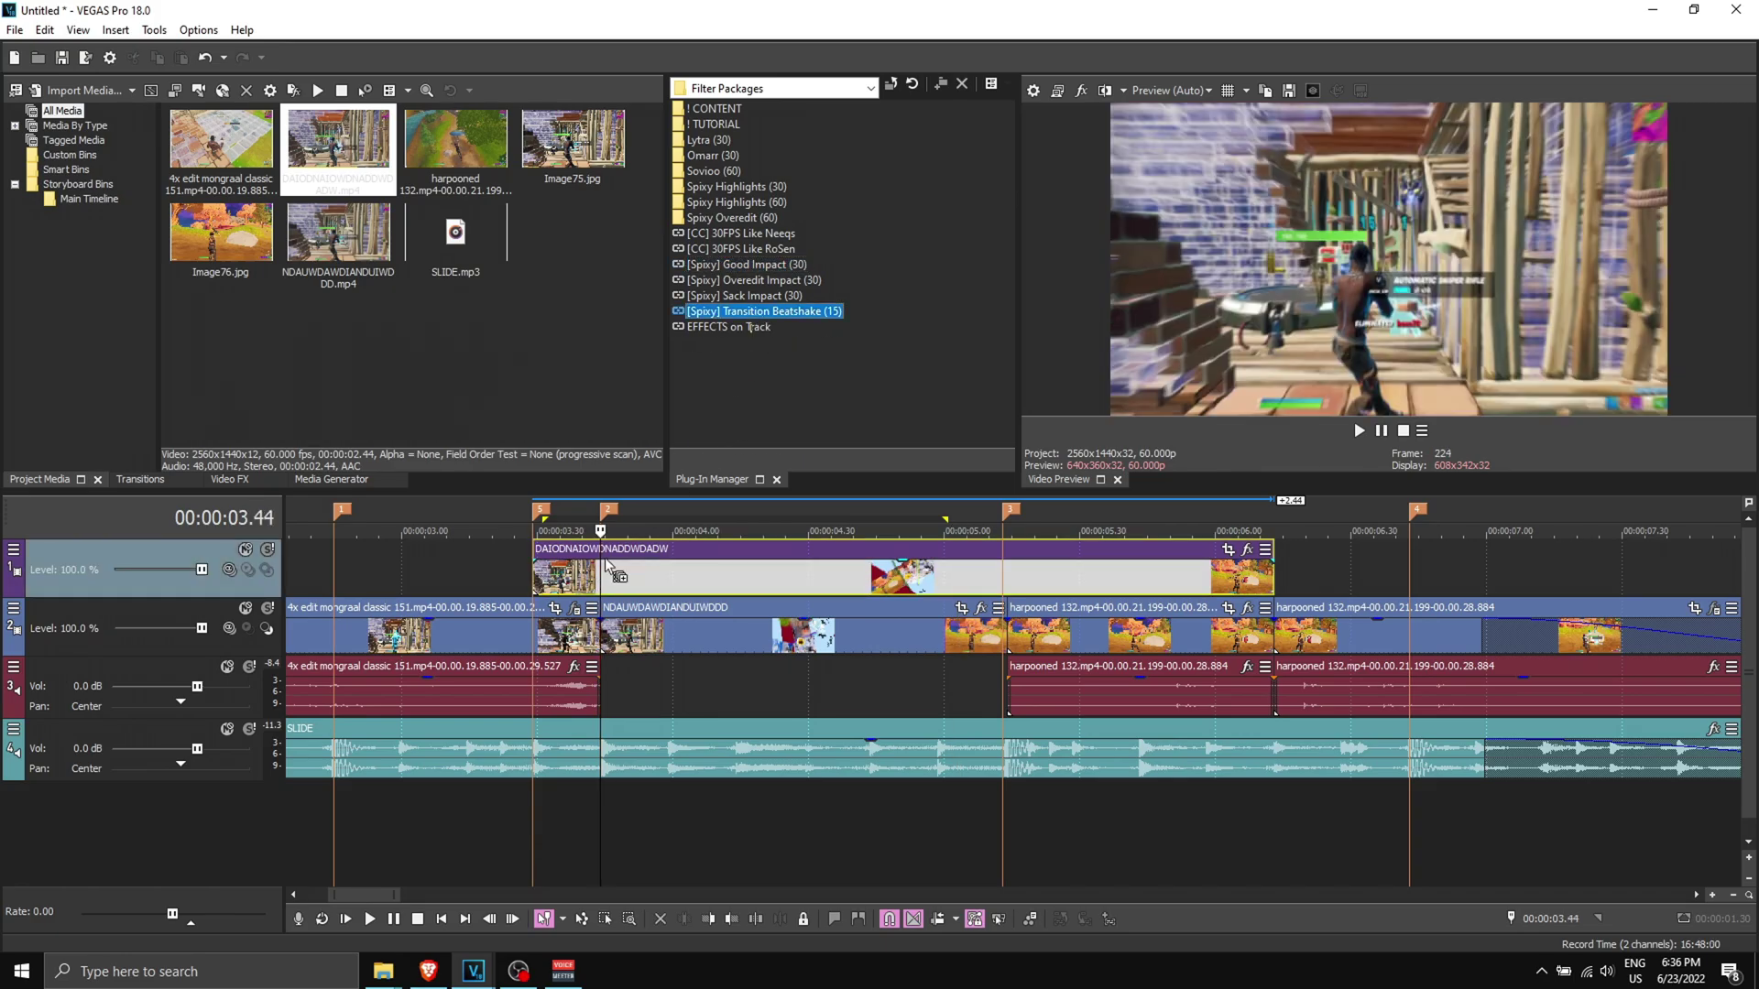
left_click_drag(615, 558, 617, 562)
left_click(689, 17)
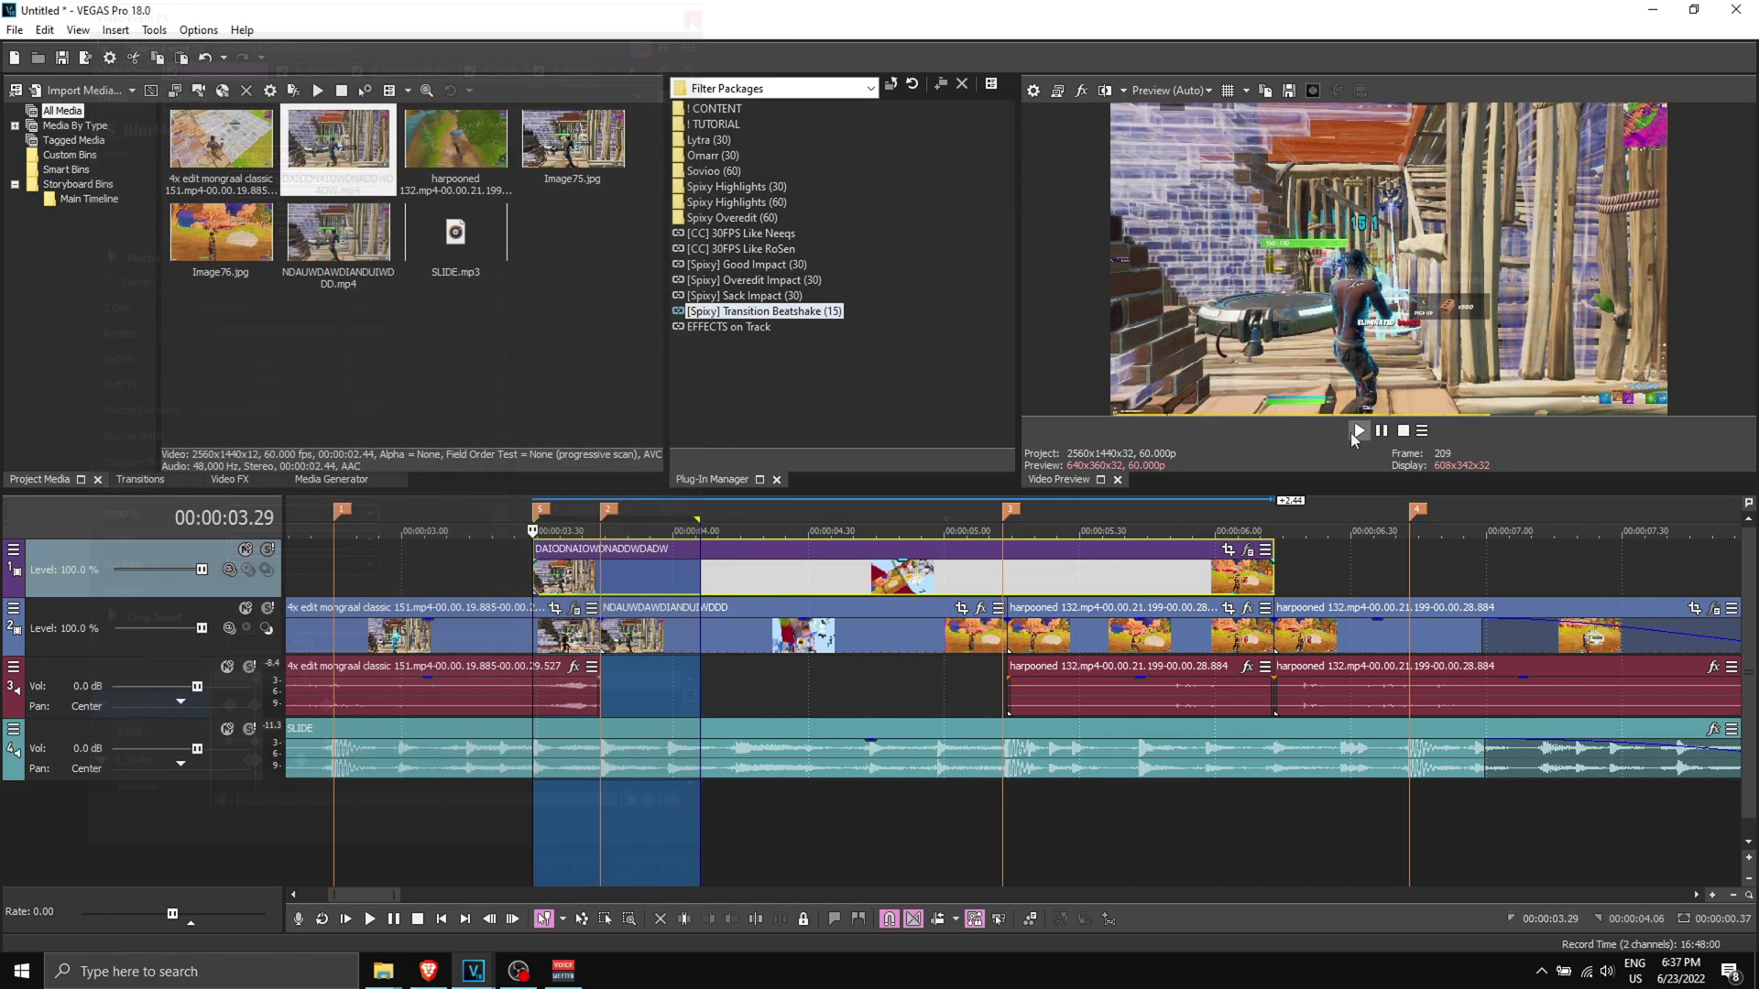
left_click(1359, 431)
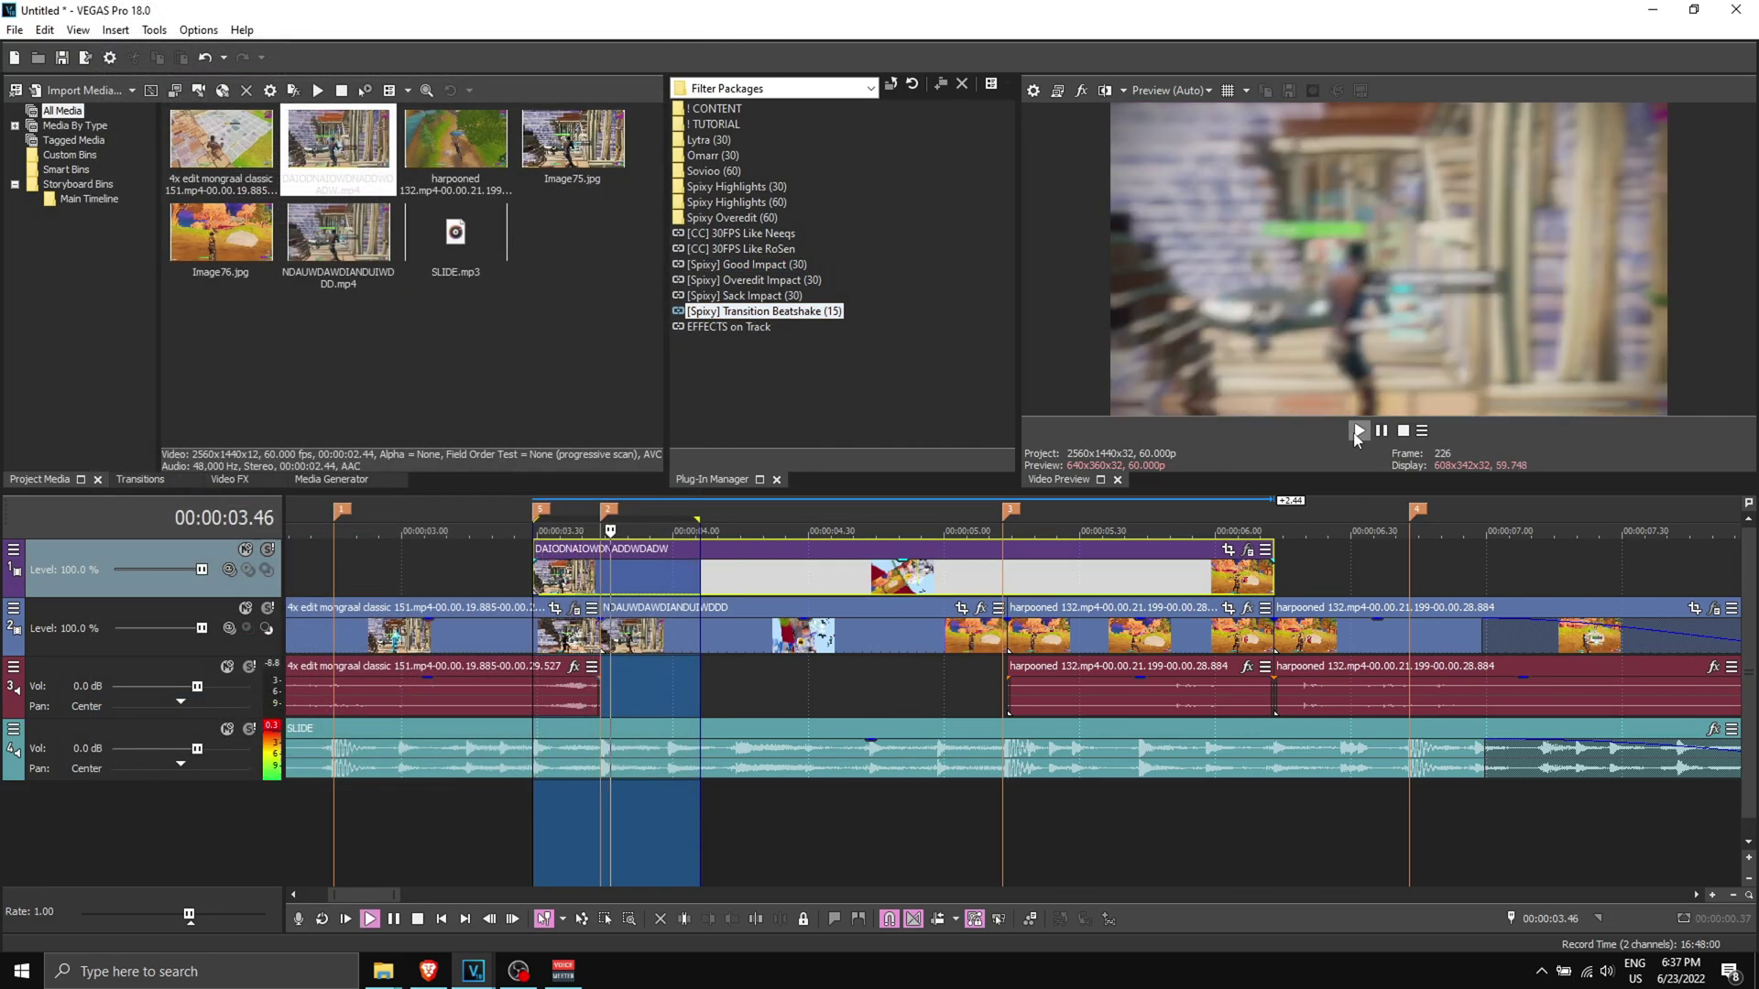
key("Return")
Split the top-track event 15 frames before 00:00:05.14, apply Transition Beatshake to the split-off part, and play.
left_click(1017, 580)
scroll(933, 579, "up", 4)
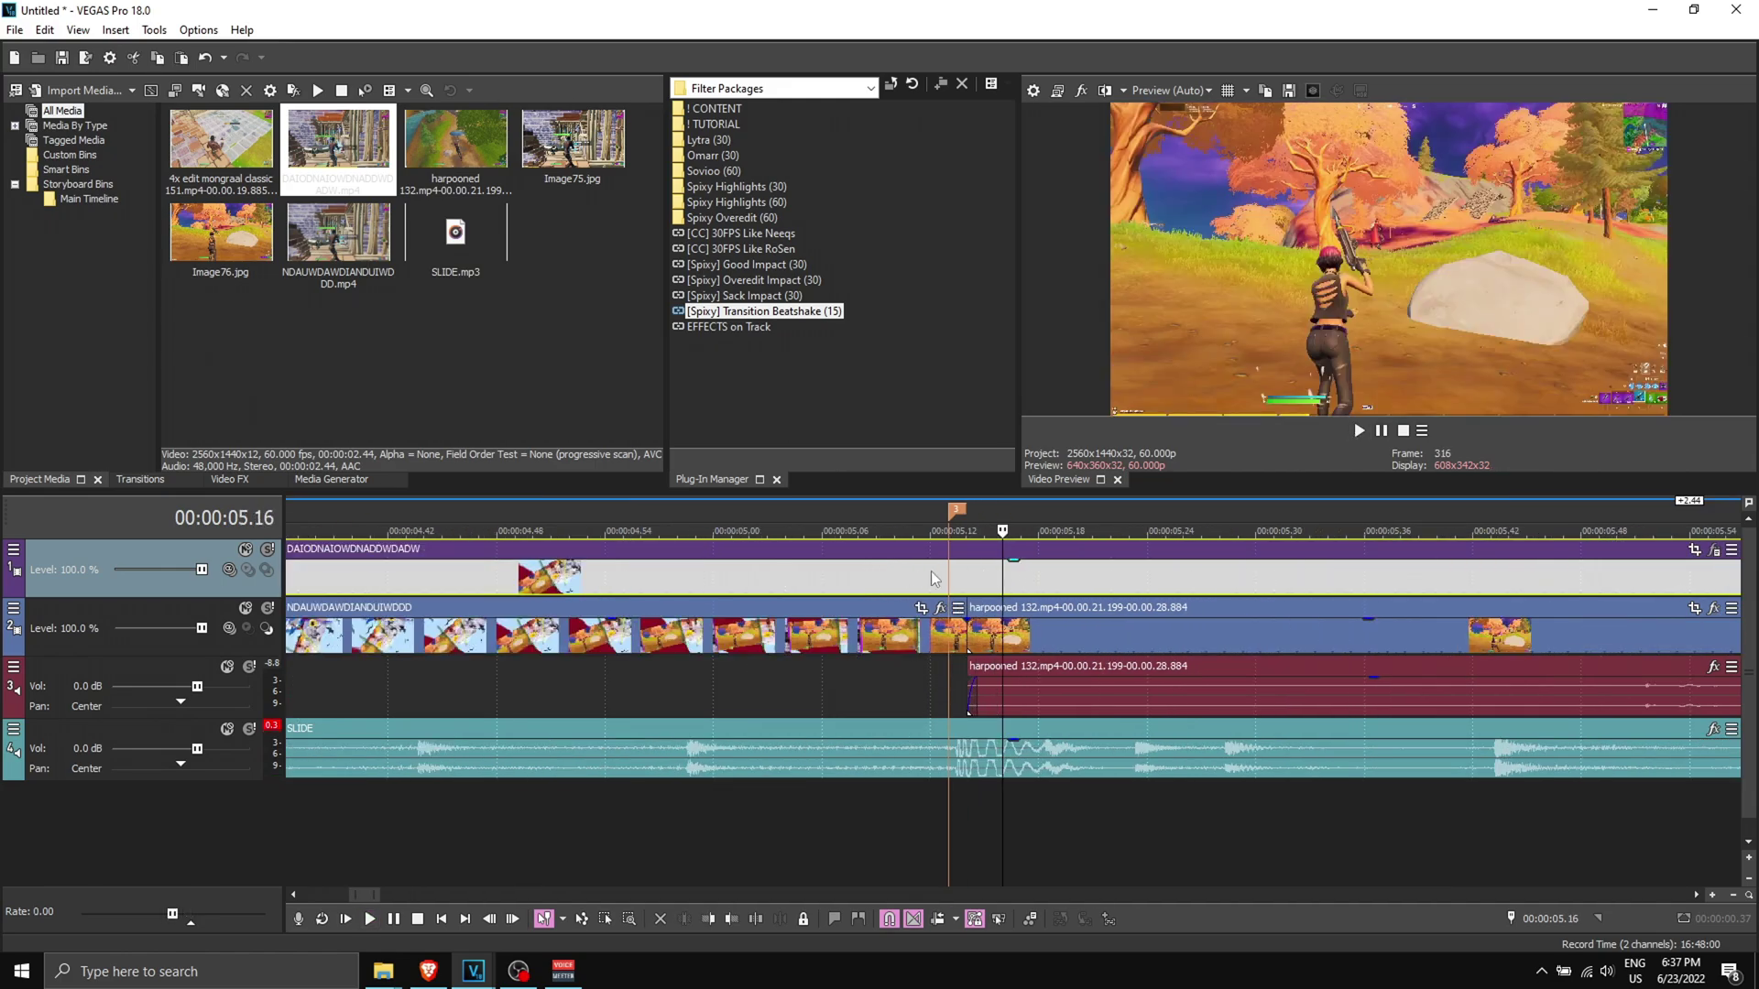
scroll(1002, 550, "down", 2)
left_click(1002, 550)
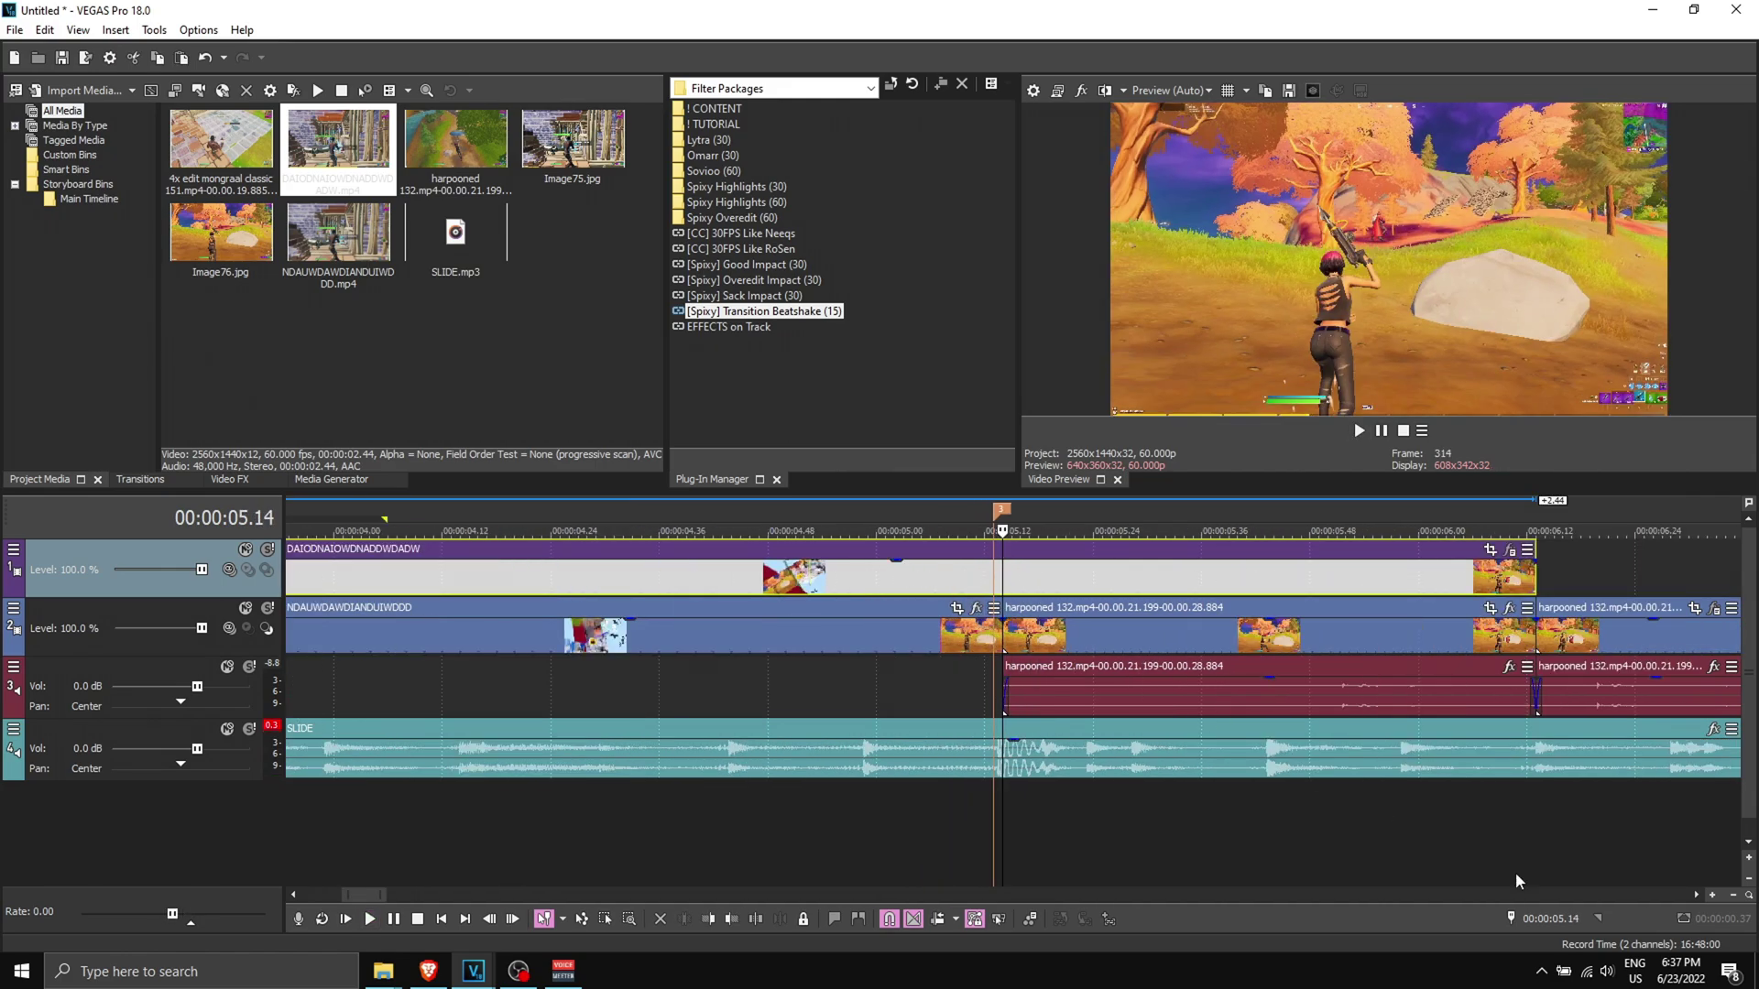
type("-15")
key("Return")
key("s")
left_click_drag(766, 311, 1051, 580)
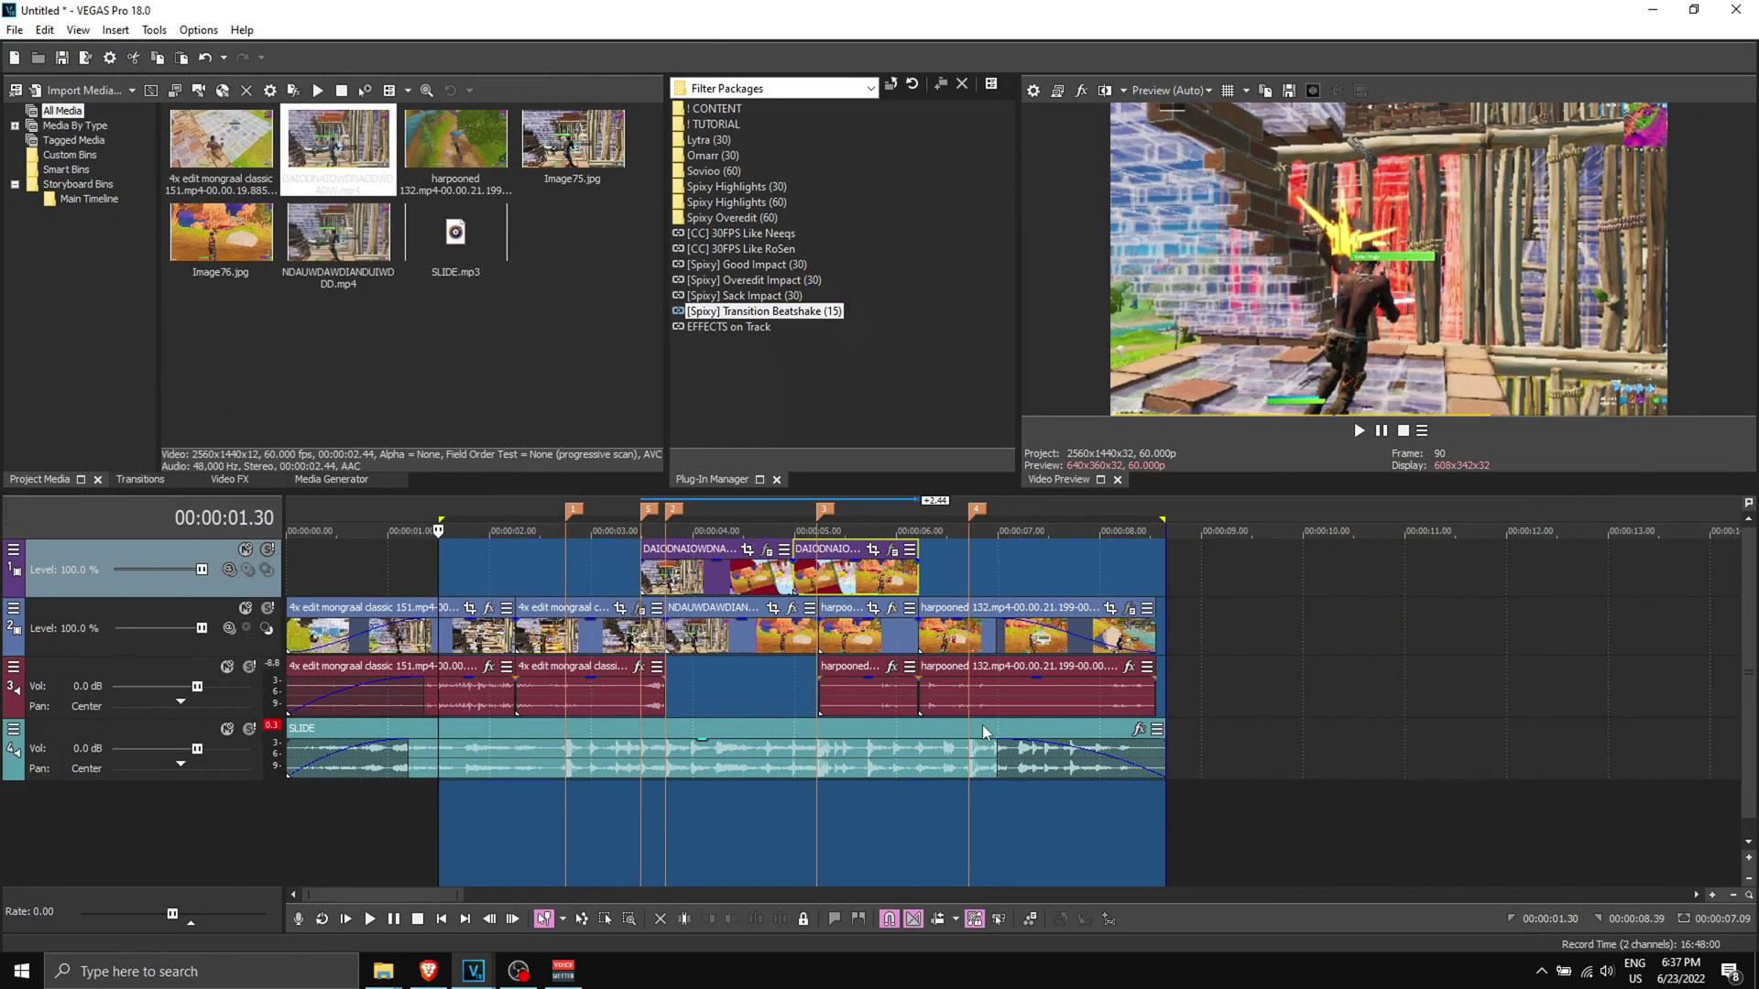
key("space")
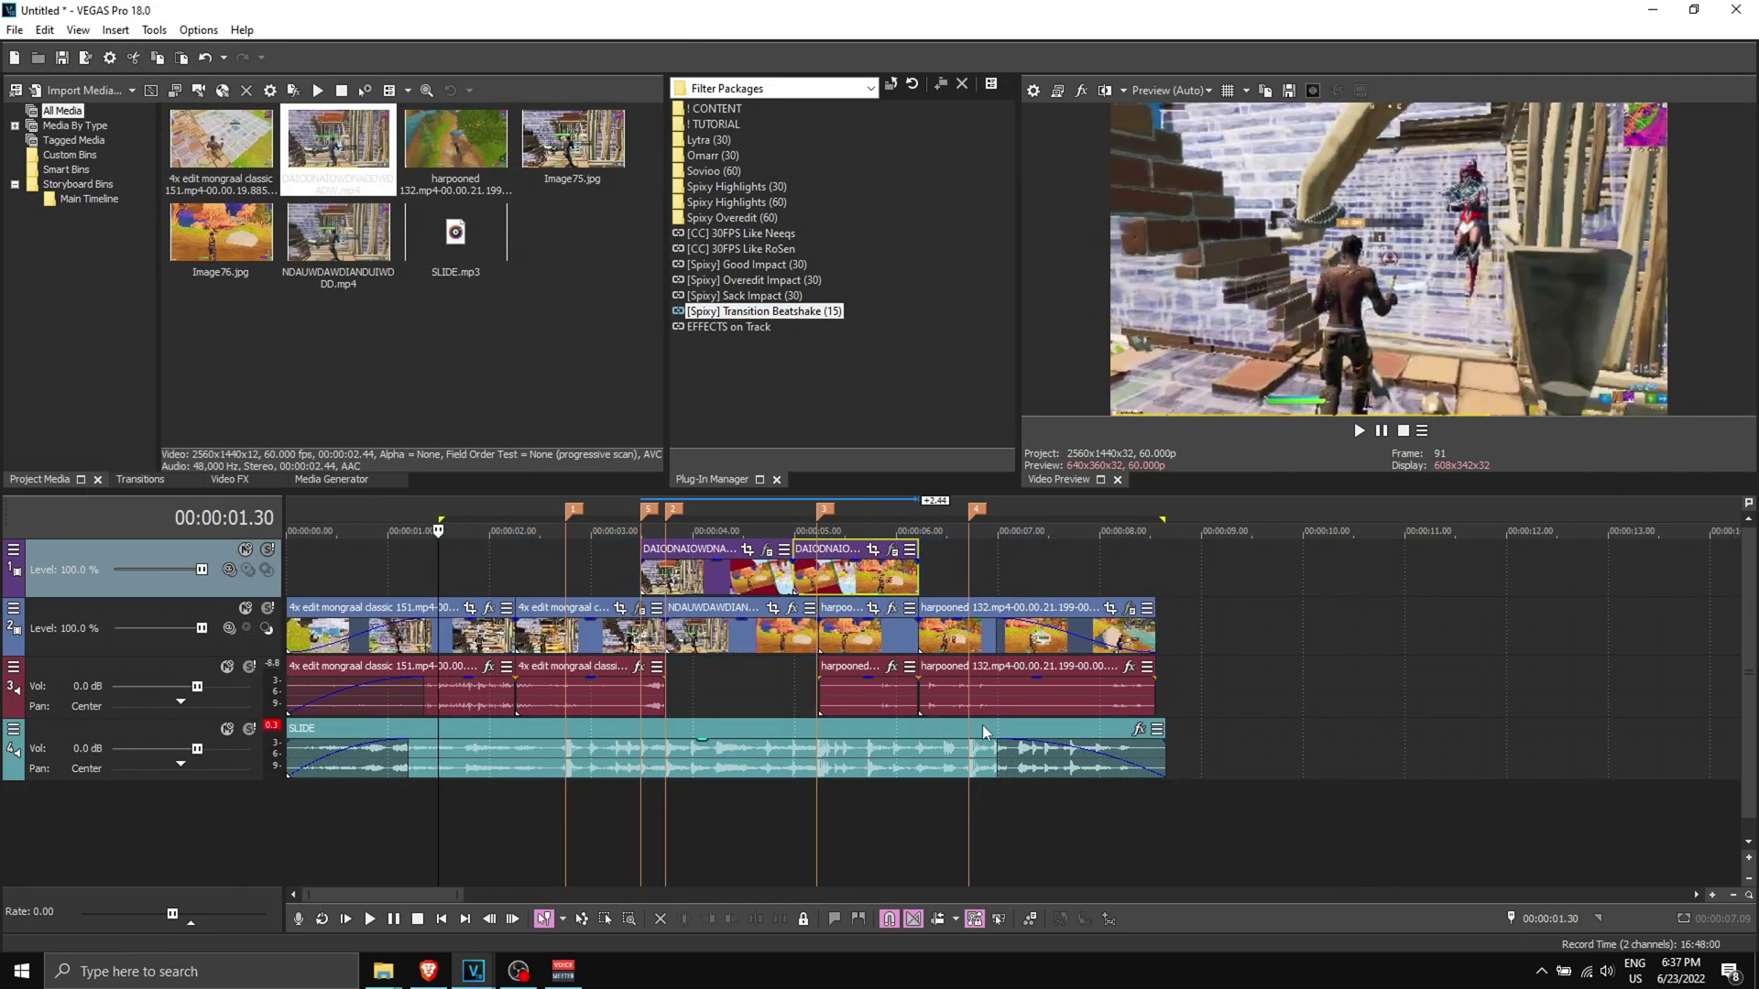